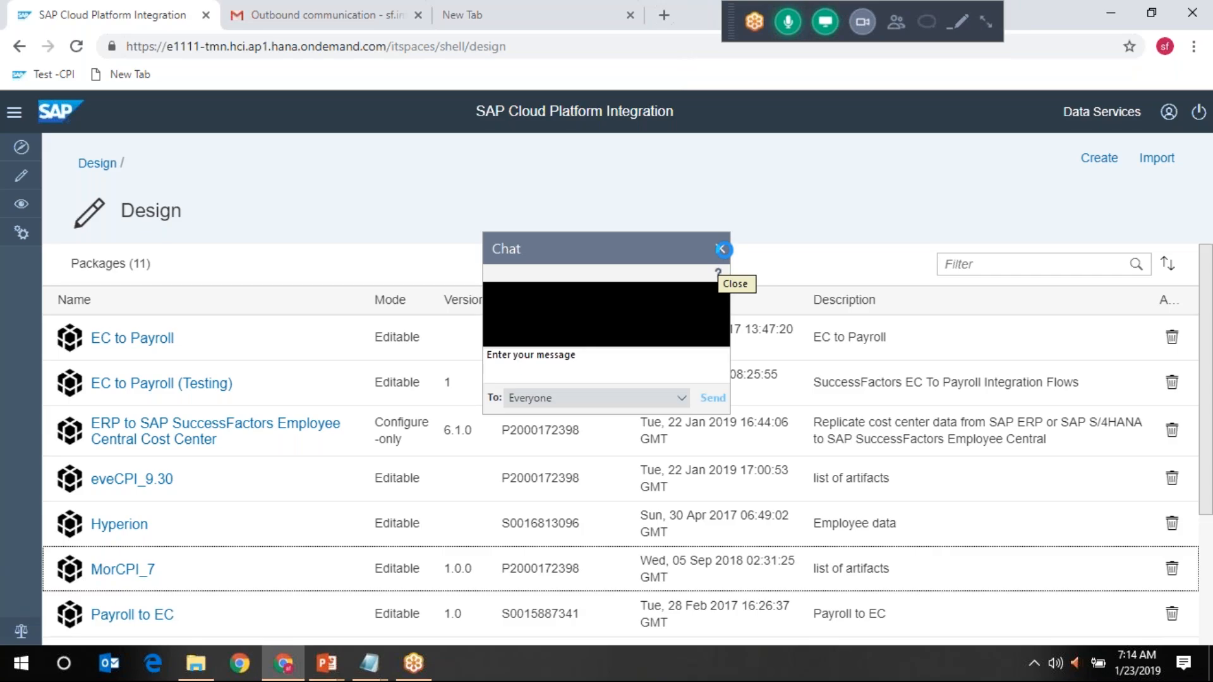
Dismiss the chat window, open the MorCPI_7 package and show its list of artifacts
{"action": "left_click", "coordinate": [722, 250]}
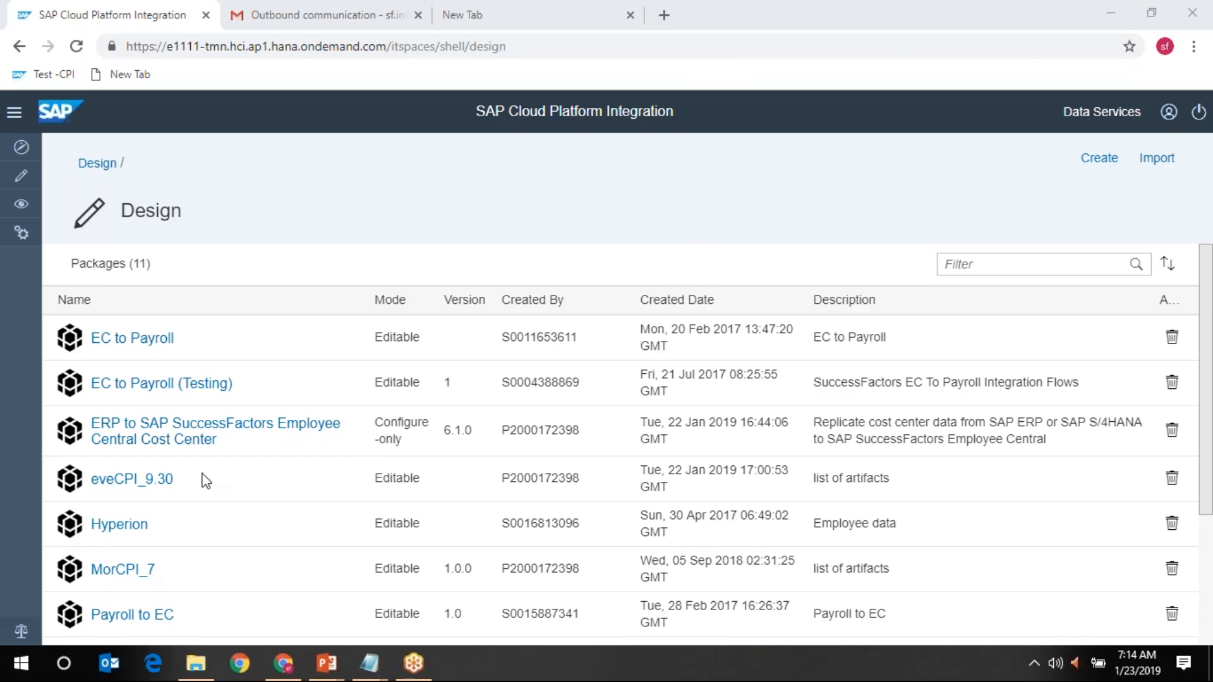
{"action": "left_click", "coordinate": [120, 573]}
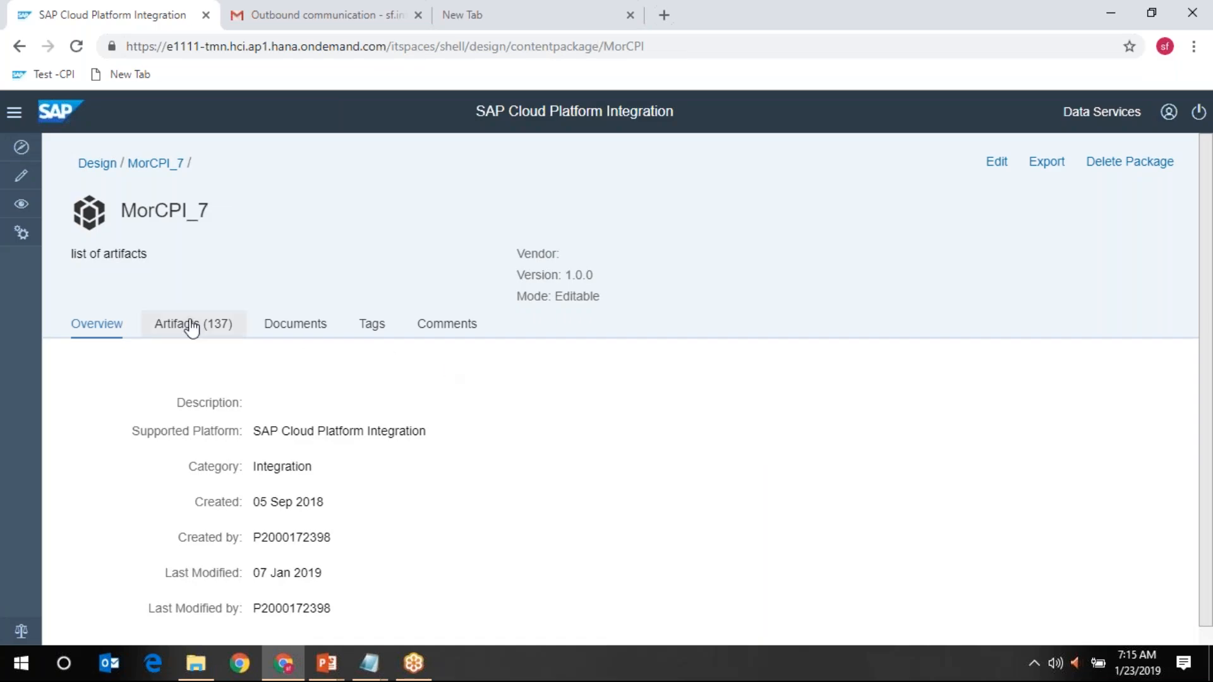
{"action": "left_click", "coordinate": [192, 329]}
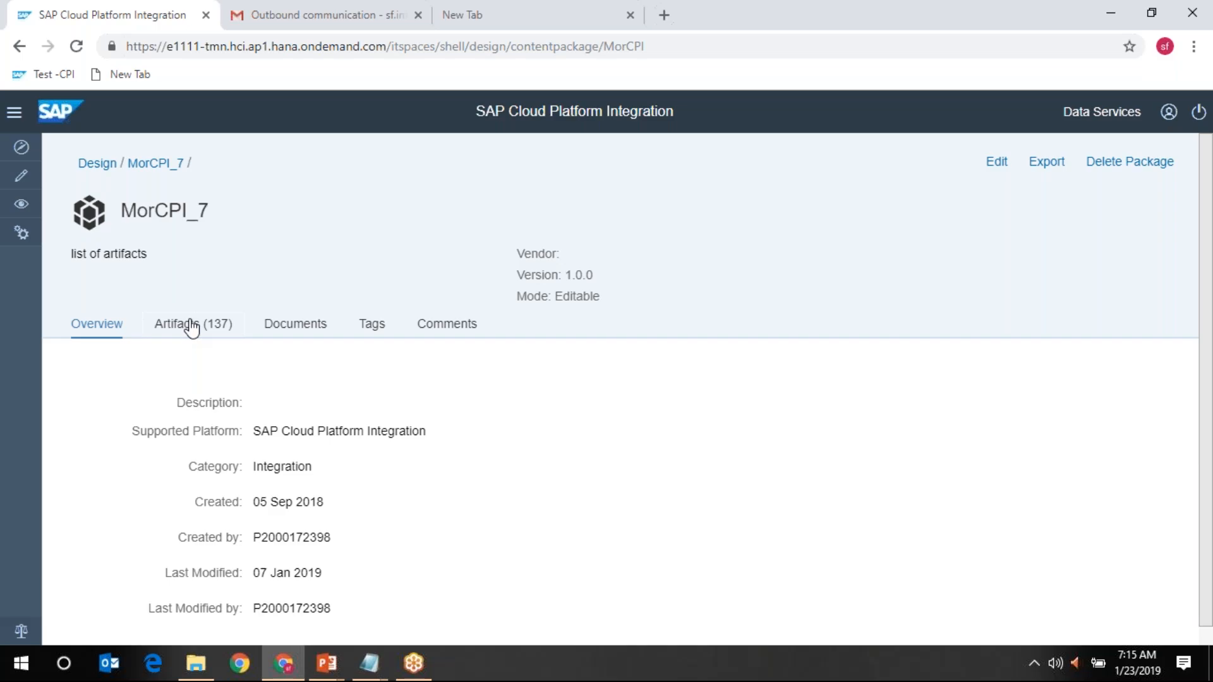
{"action": "left_click", "coordinate": [192, 327]}
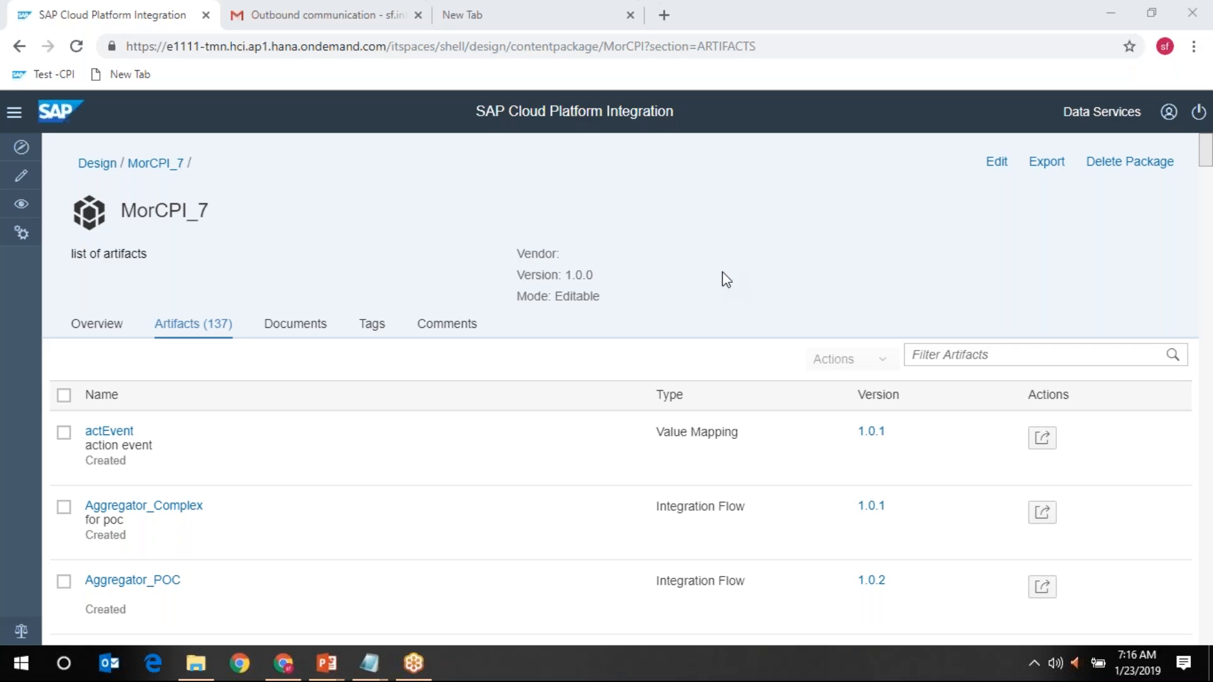
Filter the package artifacts by "mess" and open the jobInfo_messageMapping integration flow
{"action": "left_click", "coordinate": [967, 357]}
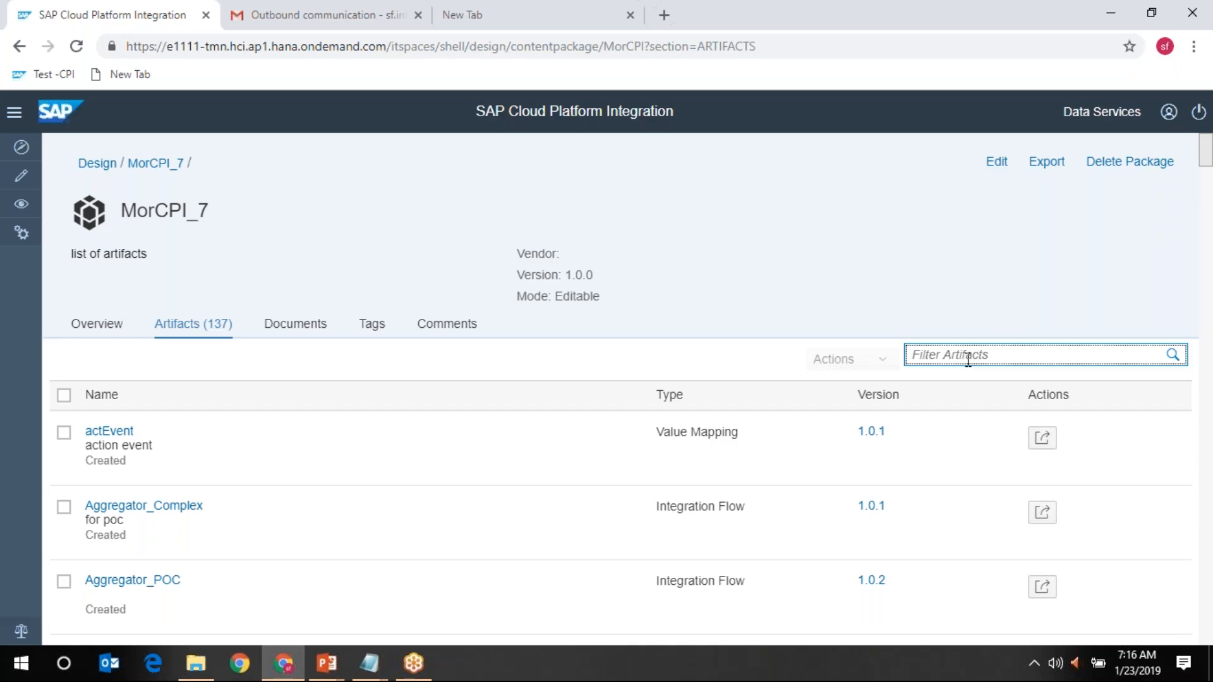
{"action": "type", "text": "mess"}
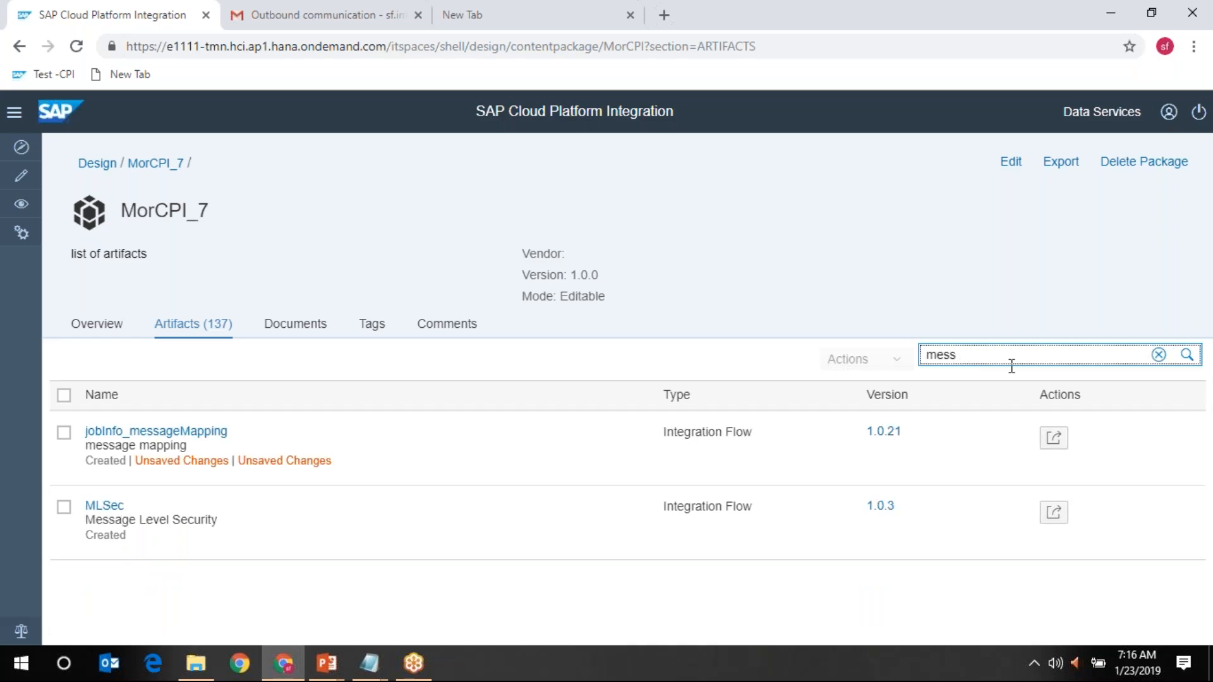
{"action": "left_click", "coordinate": [193, 436]}
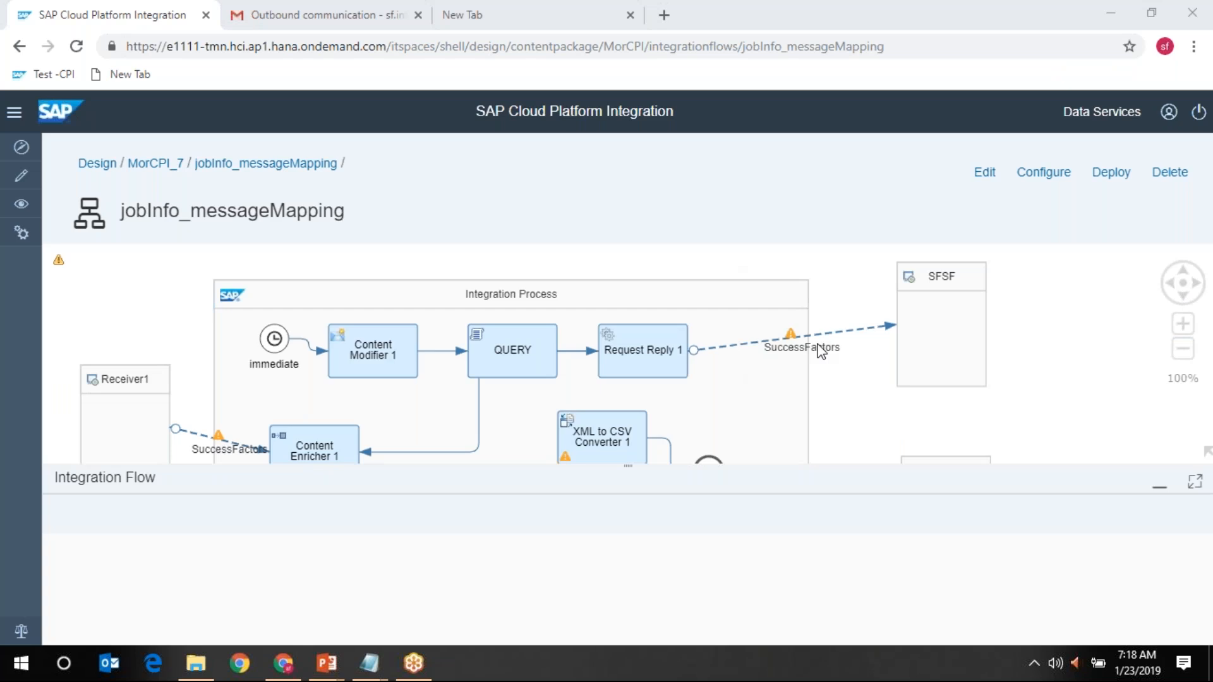
Put the jobInfo_messageMapping integration flow into edit mode and recover its unsaved version
{"action": "left_click", "coordinate": [986, 173]}
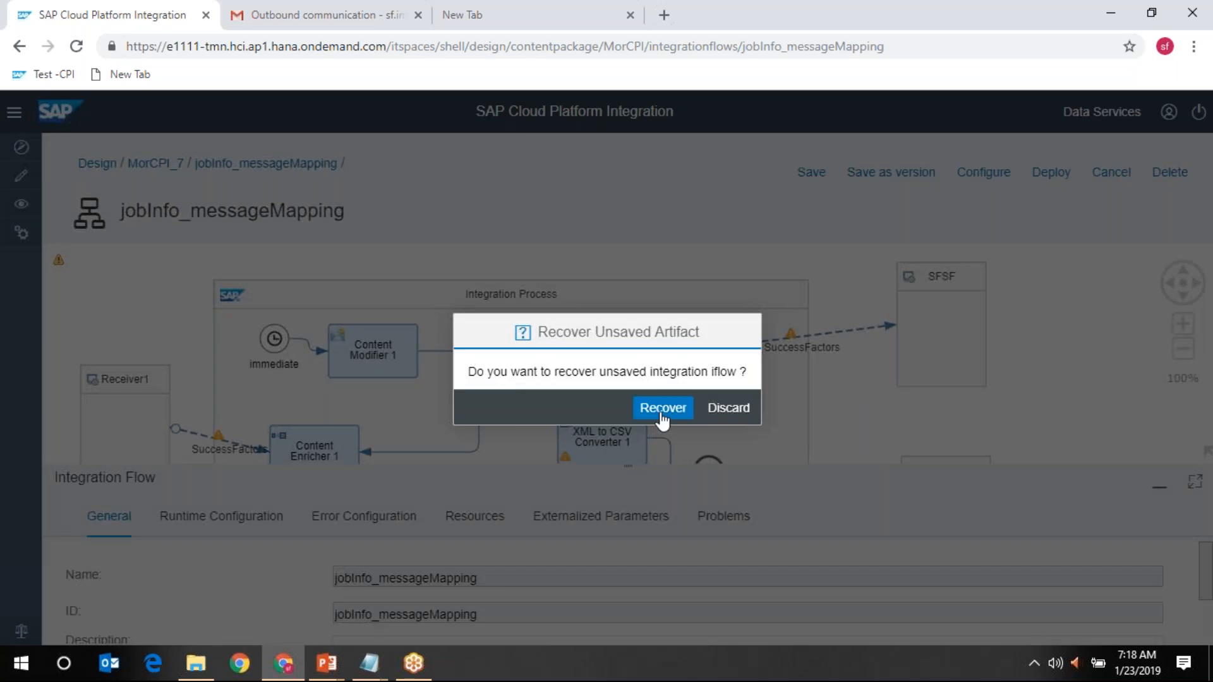
{"action": "left_click", "coordinate": [662, 404]}
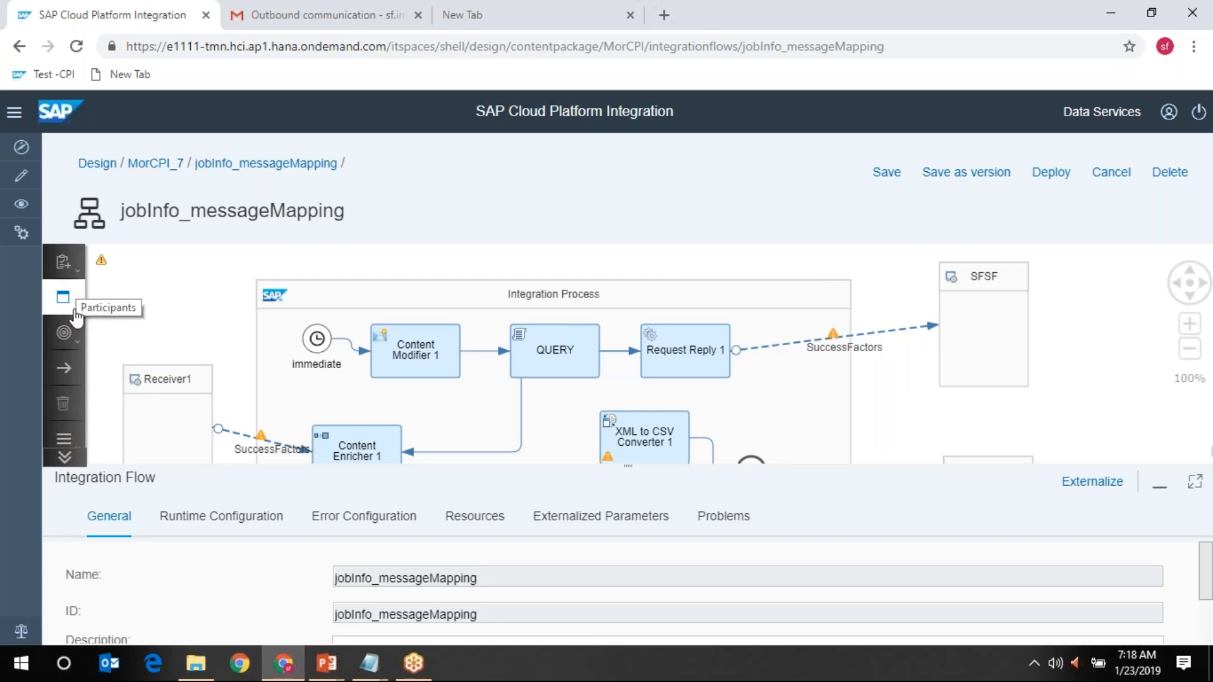
Examine the transformation, routing and security components available in the integration flow palette
{"action": "left_click", "coordinate": [65, 460]}
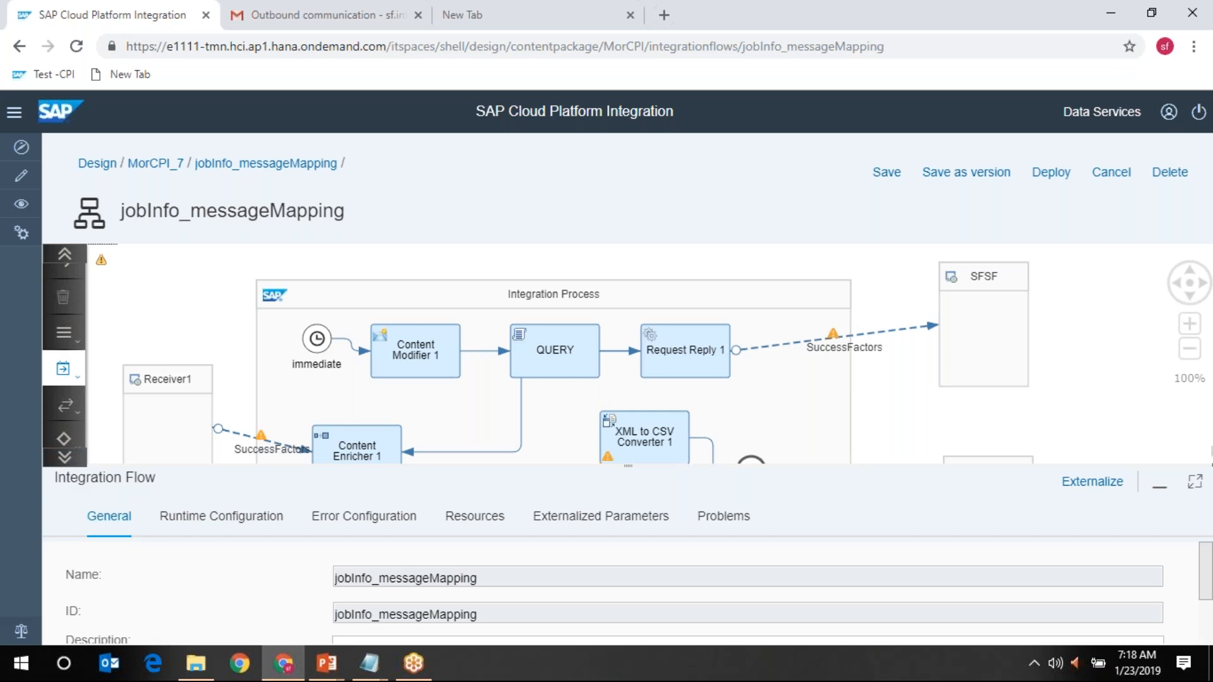
{"action": "left_click", "coordinate": [64, 405]}
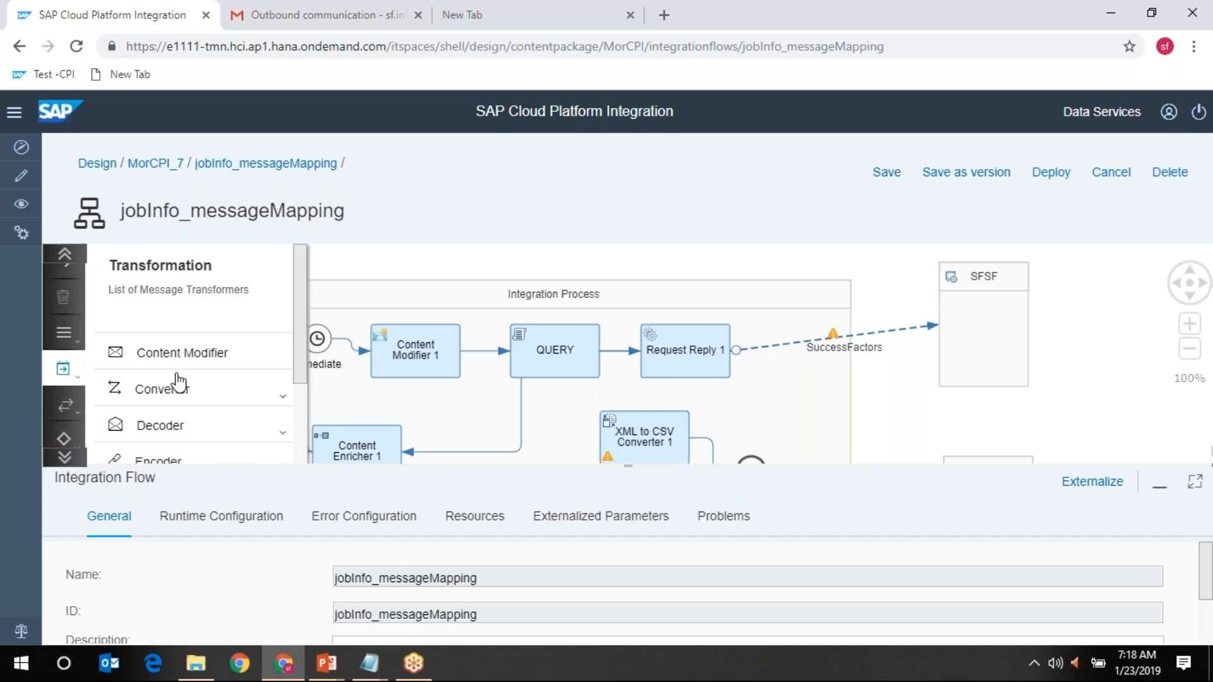
{"action": "left_click", "coordinate": [62, 407]}
{"action": "left_click", "coordinate": [65, 443]}
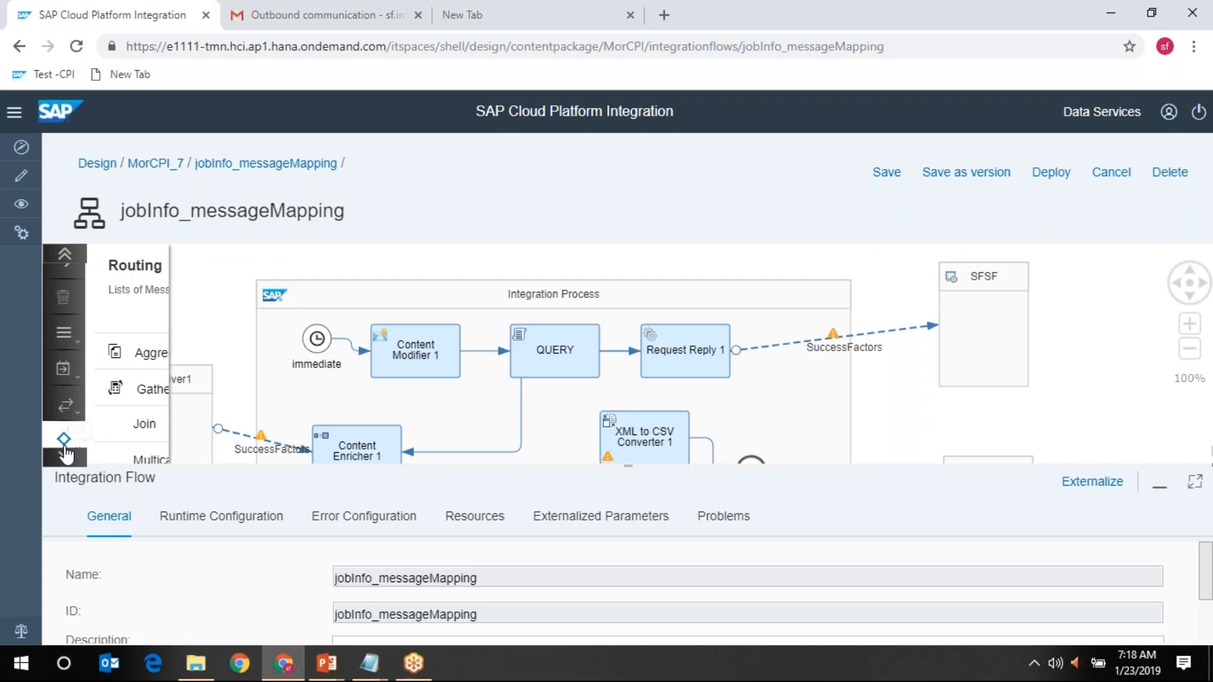
{"action": "scroll", "coordinate": [218, 435], "scroll_direction": "down", "scroll_amount": 3}
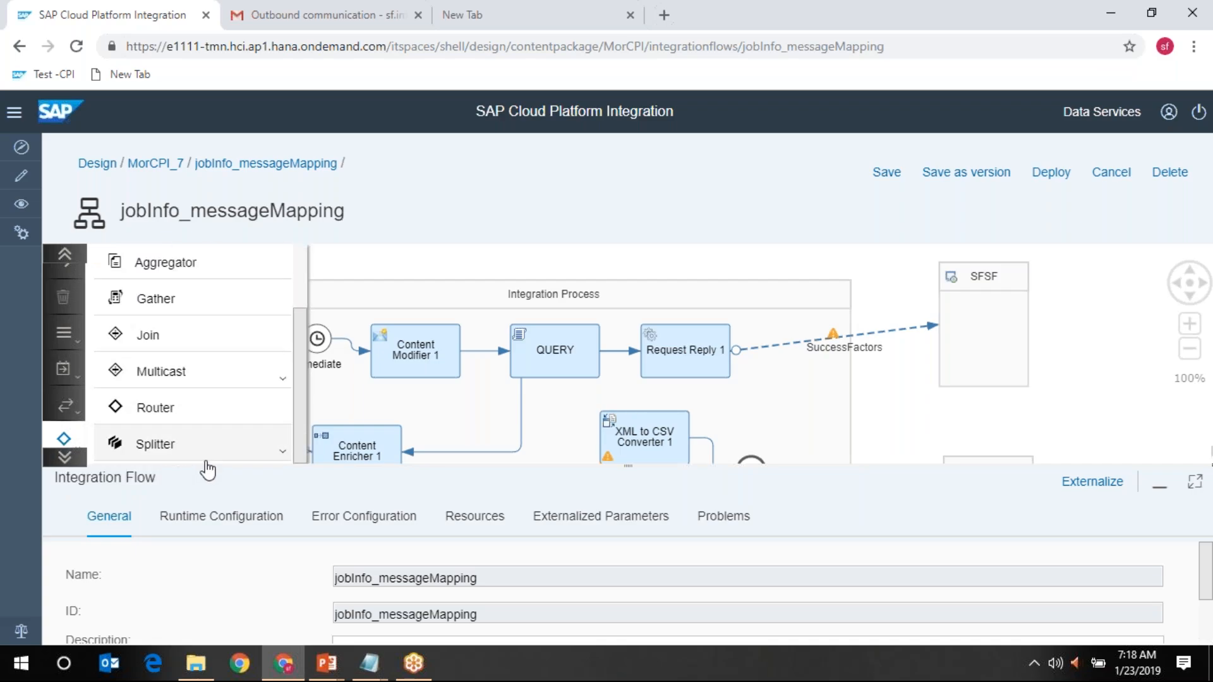
{"action": "left_click", "coordinate": [76, 460]}
{"action": "left_click", "coordinate": [76, 465]}
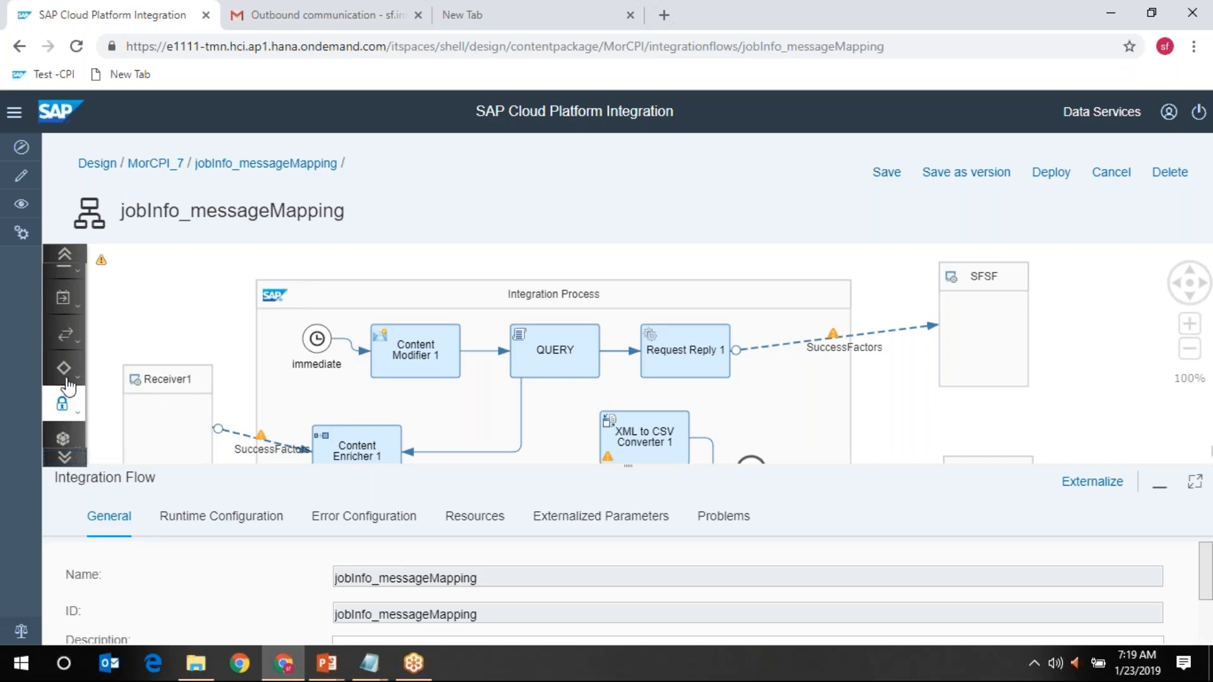
{"action": "left_click", "coordinate": [68, 407]}
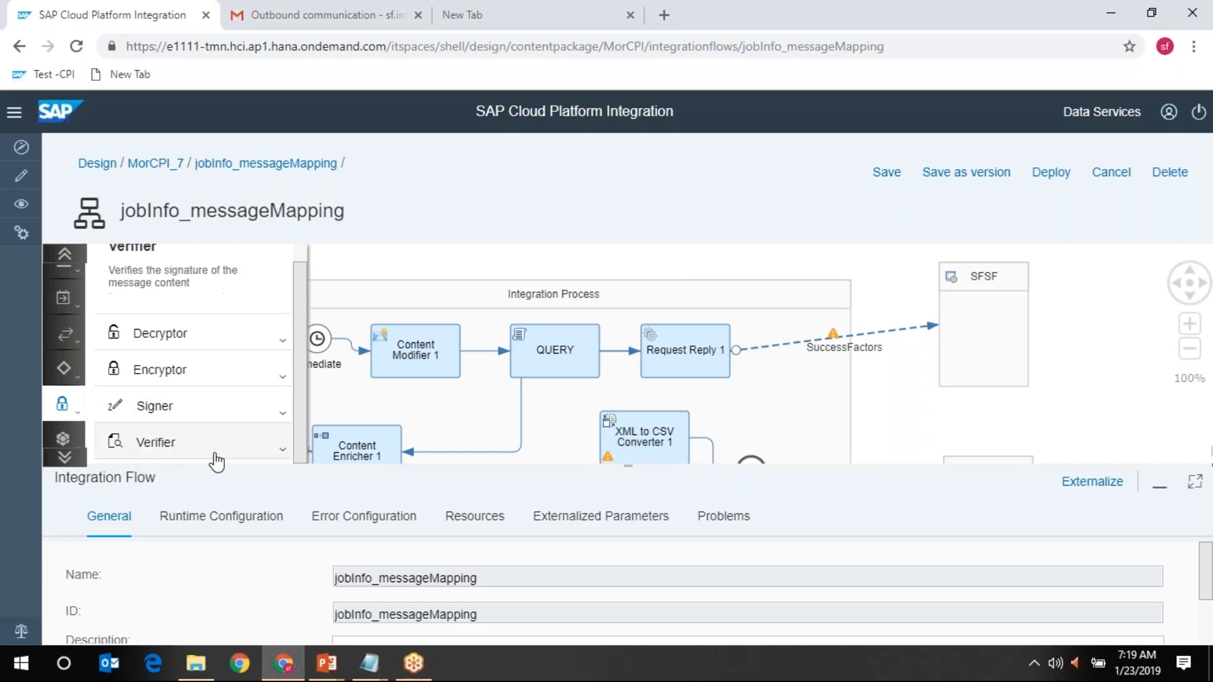
{"action": "left_click", "coordinate": [61, 442]}
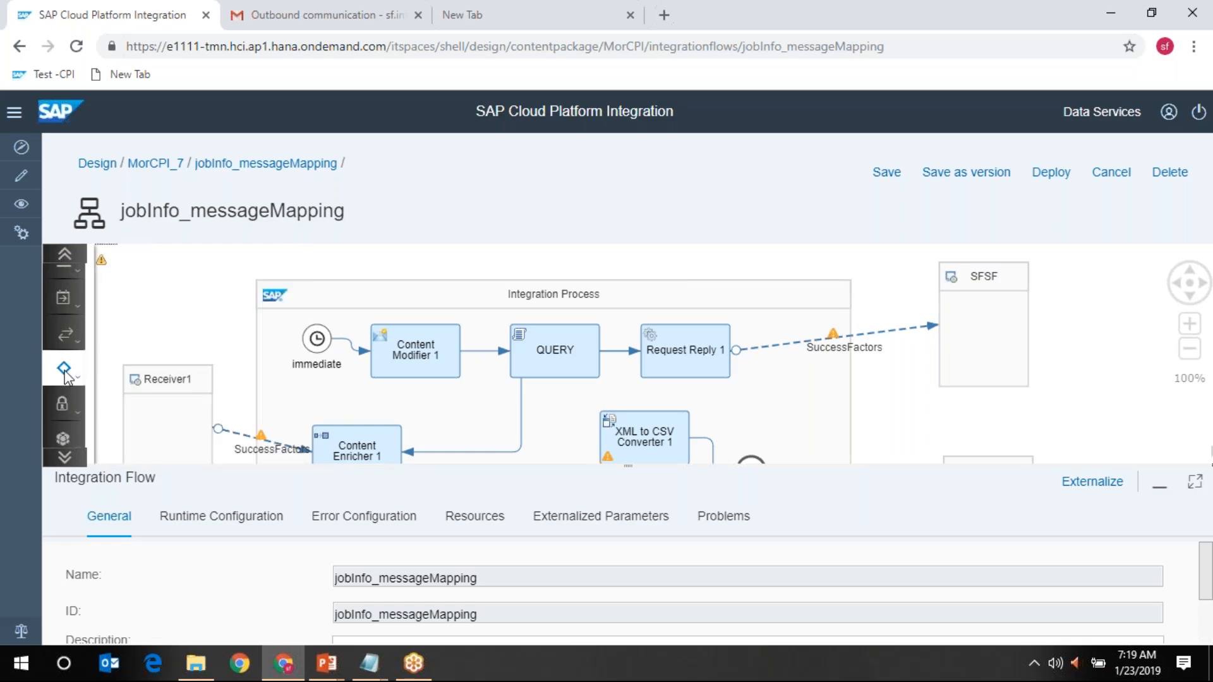
Review the palette's mapping components, including message, operation and XSLT mapping, and revisit the transformation, security and routing groups
{"action": "left_click", "coordinate": [67, 257]}
{"action": "left_click", "coordinate": [66, 256]}
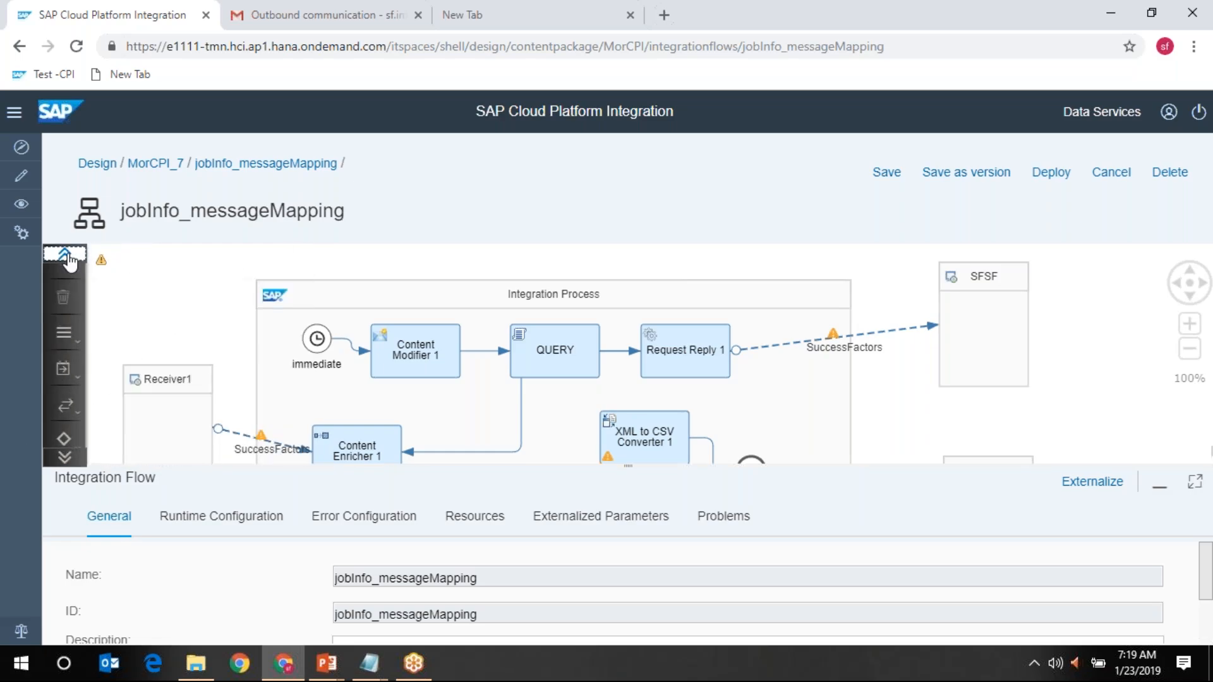
{"action": "left_click", "coordinate": [66, 337]}
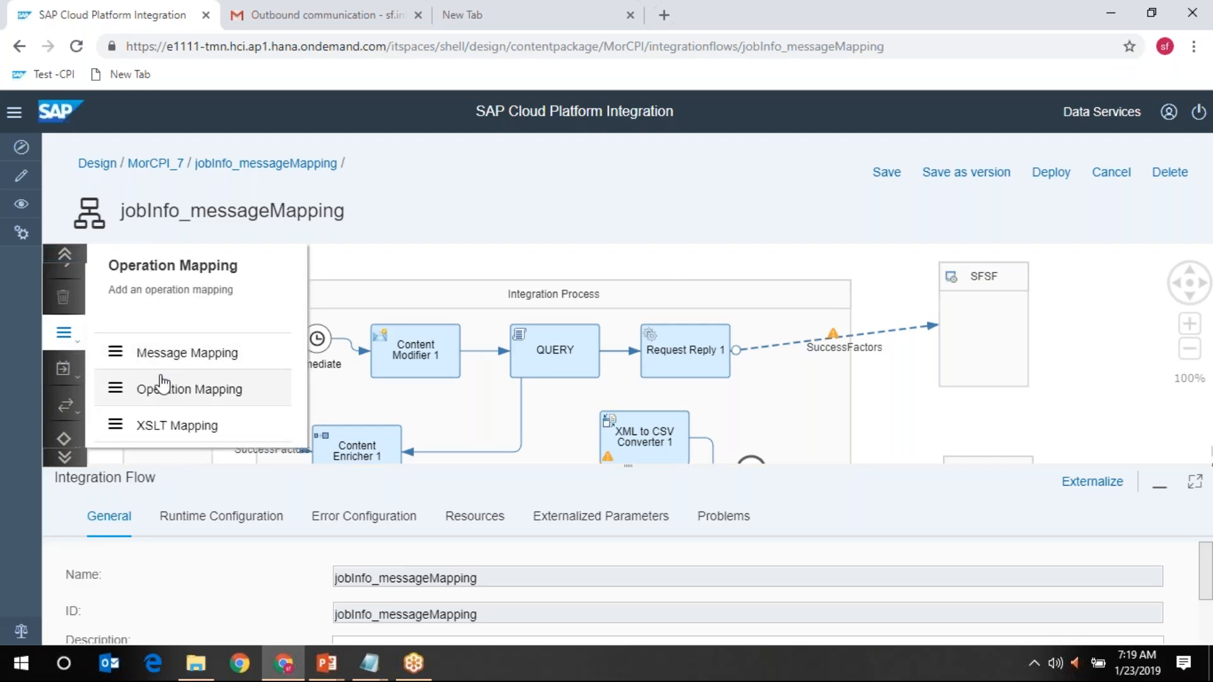
{"action": "left_click", "coordinate": [65, 405]}
{"action": "left_click", "coordinate": [64, 336]}
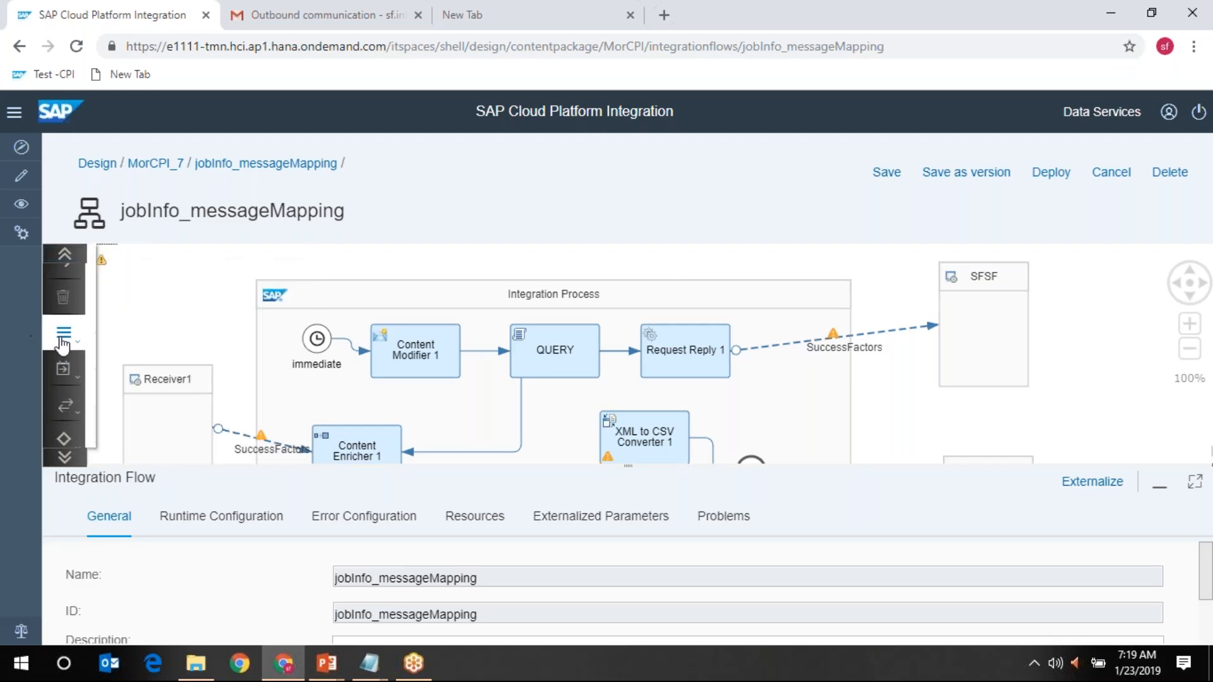
{"action": "left_click", "coordinate": [64, 368]}
{"action": "left_click", "coordinate": [66, 461]}
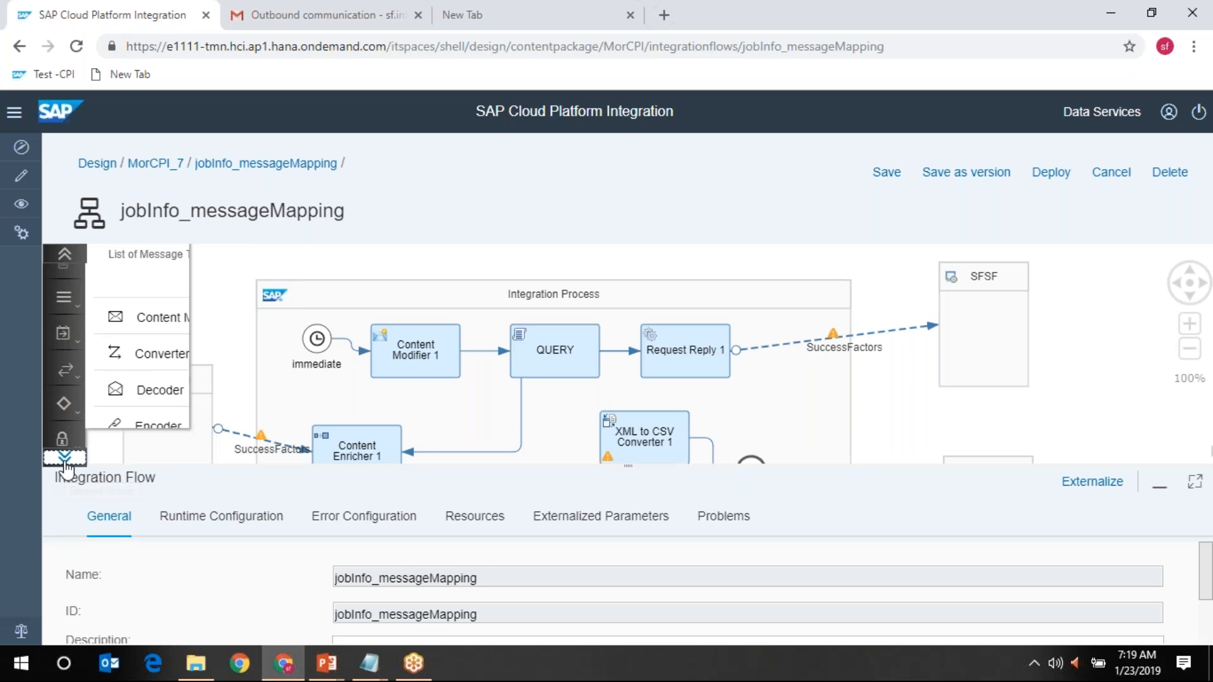
{"action": "left_click", "coordinate": [66, 461]}
{"action": "left_click", "coordinate": [63, 369]}
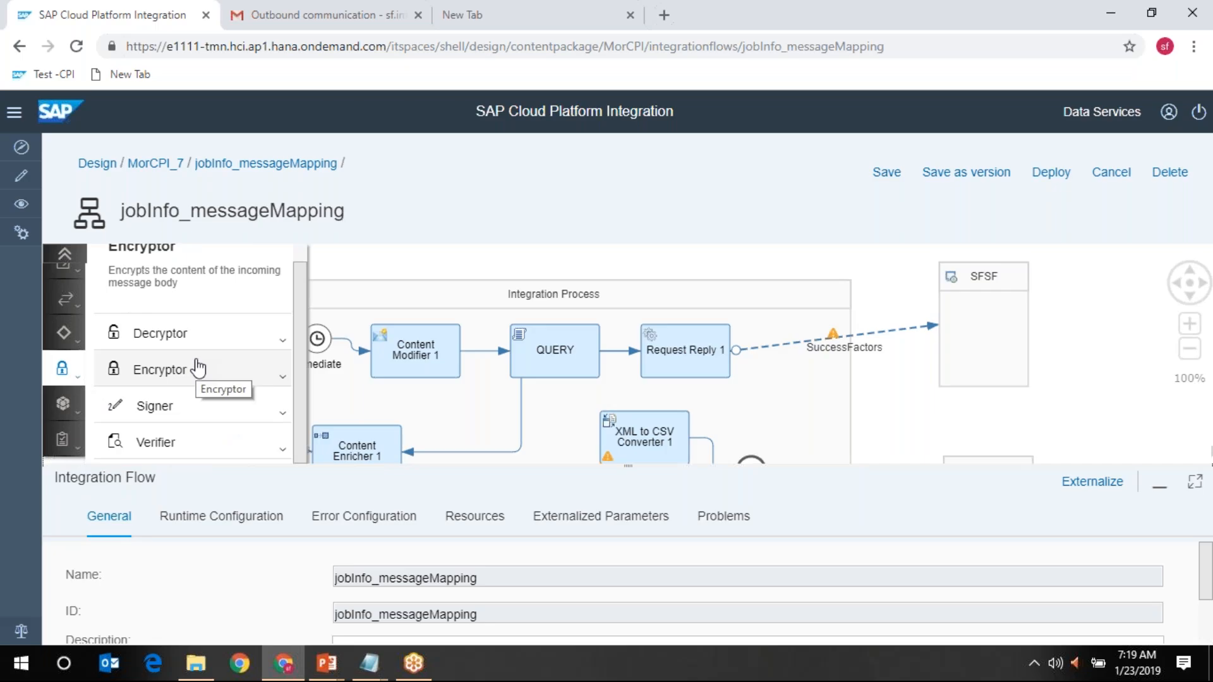
{"action": "left_click", "coordinate": [63, 333]}
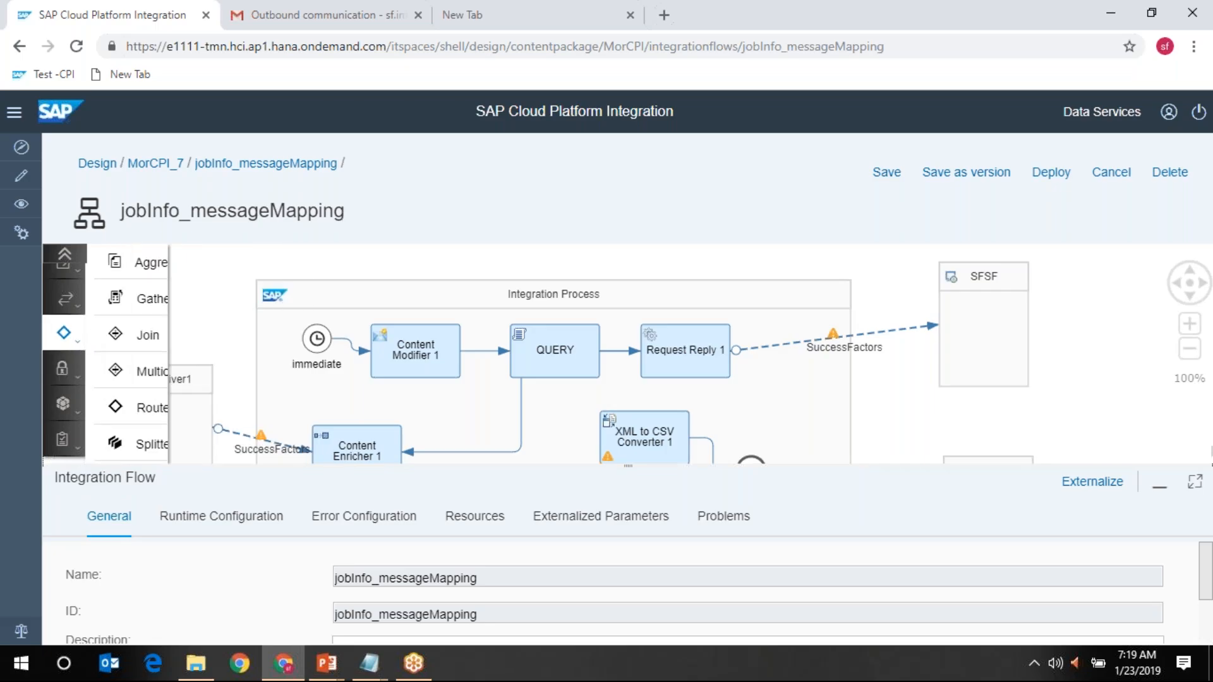
{"action": "left_click", "coordinate": [66, 255]}
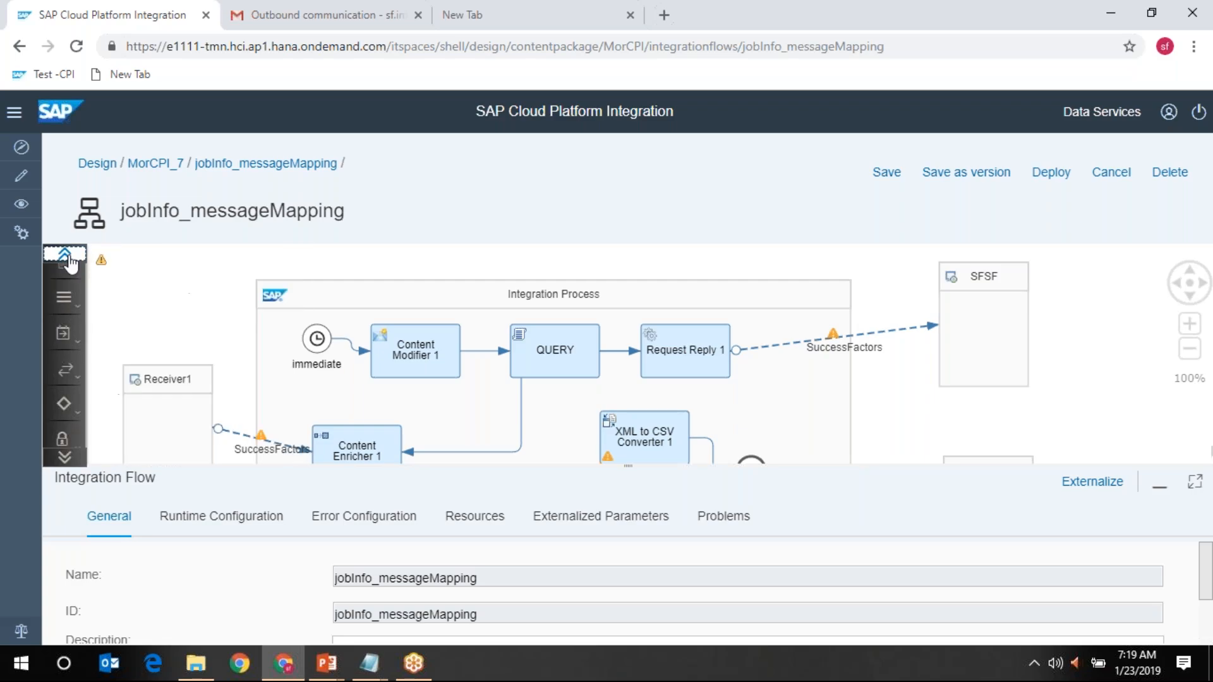
{"action": "left_click", "coordinate": [70, 302]}
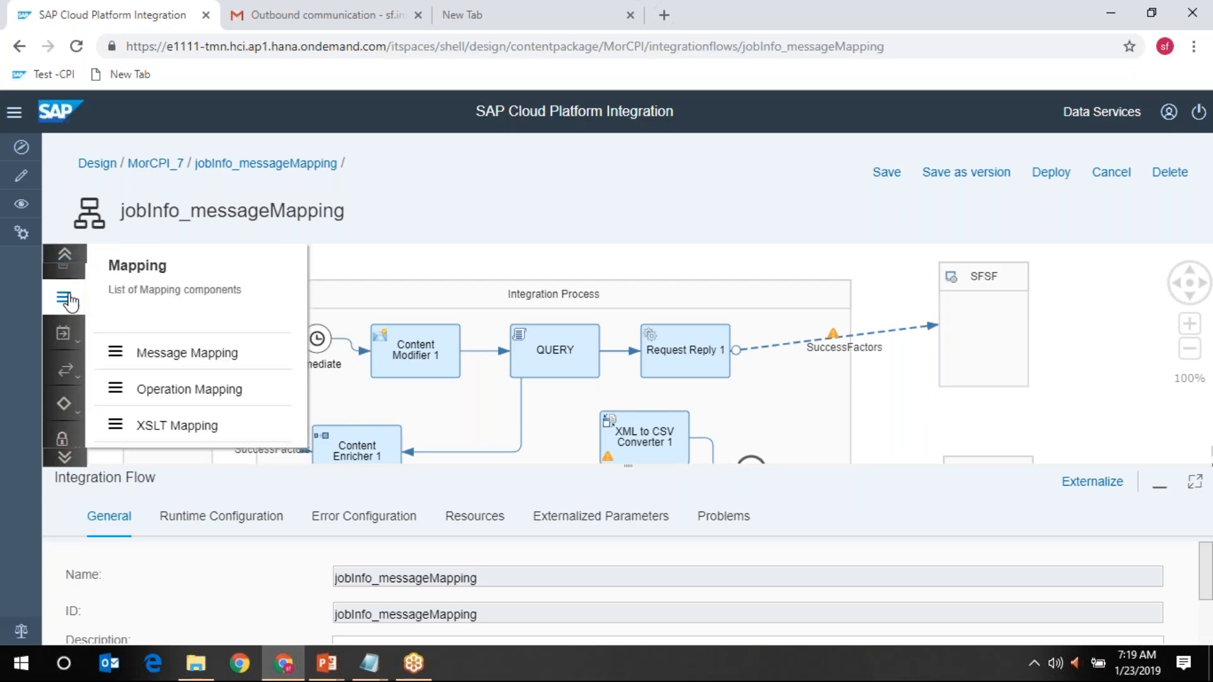
{"action": "left_click", "coordinate": [64, 333]}
{"action": "left_click", "coordinate": [63, 296]}
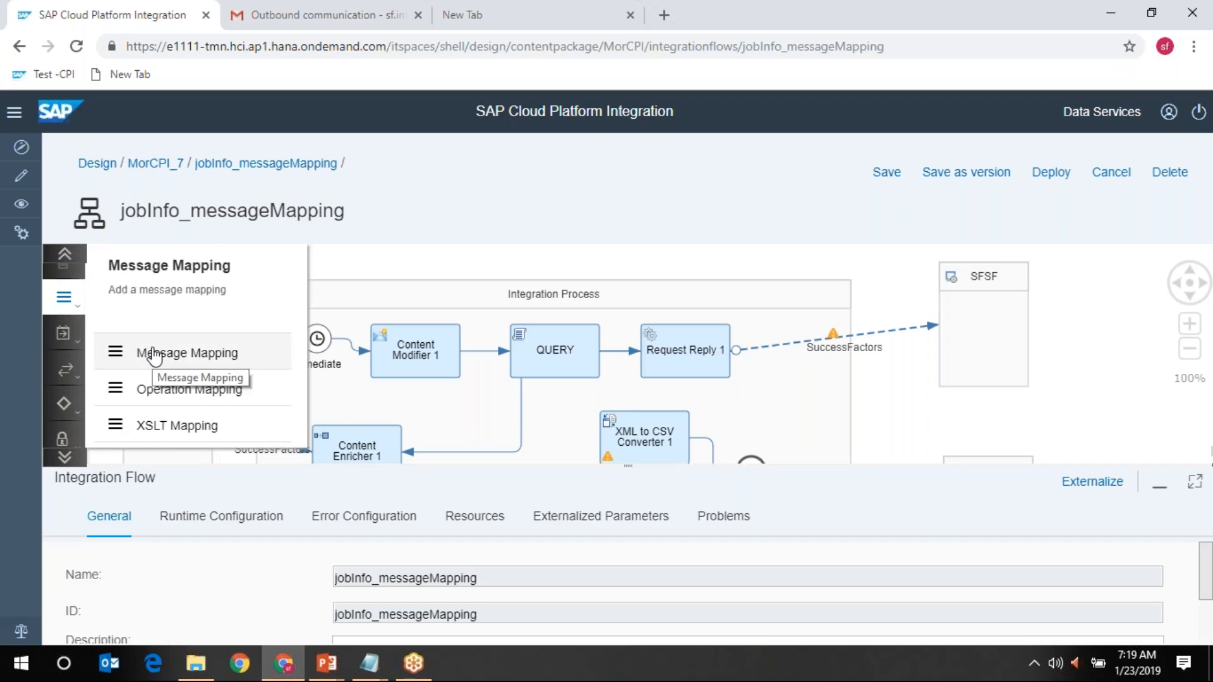
{"action": "left_click", "coordinate": [643, 437]}
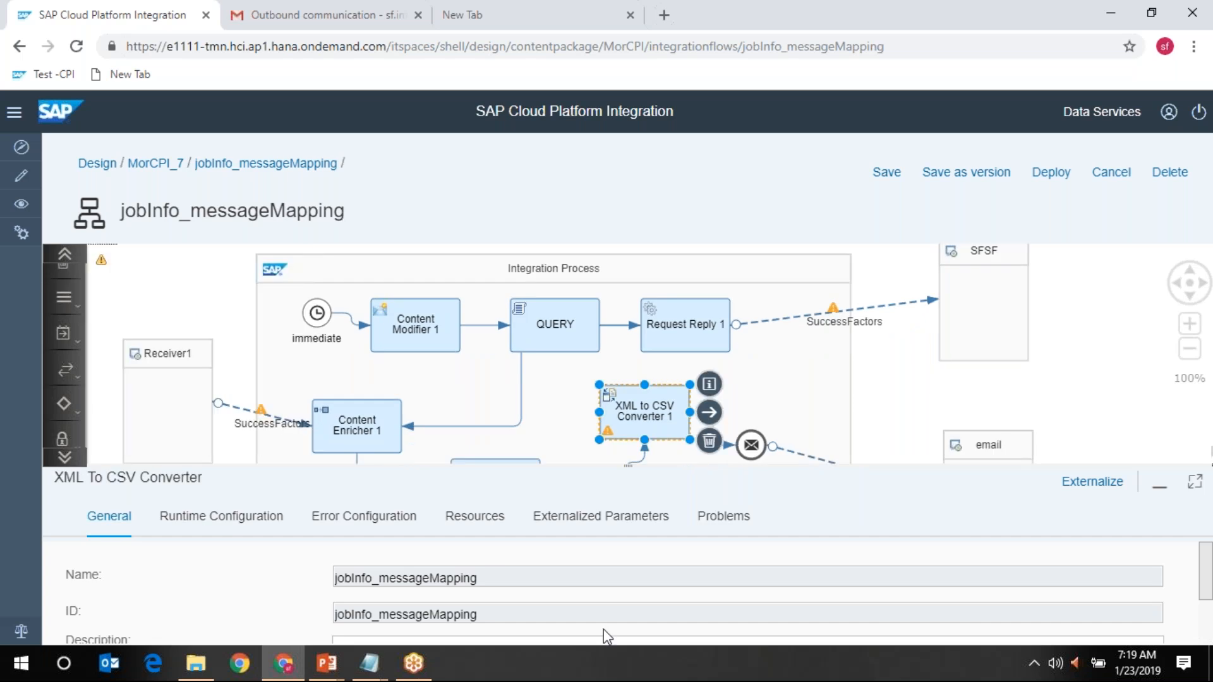
Switch to File Explorer, select the roughNotes document in the 01.HCI Training folder, and return to the integration flow
{"action": "left_click", "coordinate": [188, 672]}
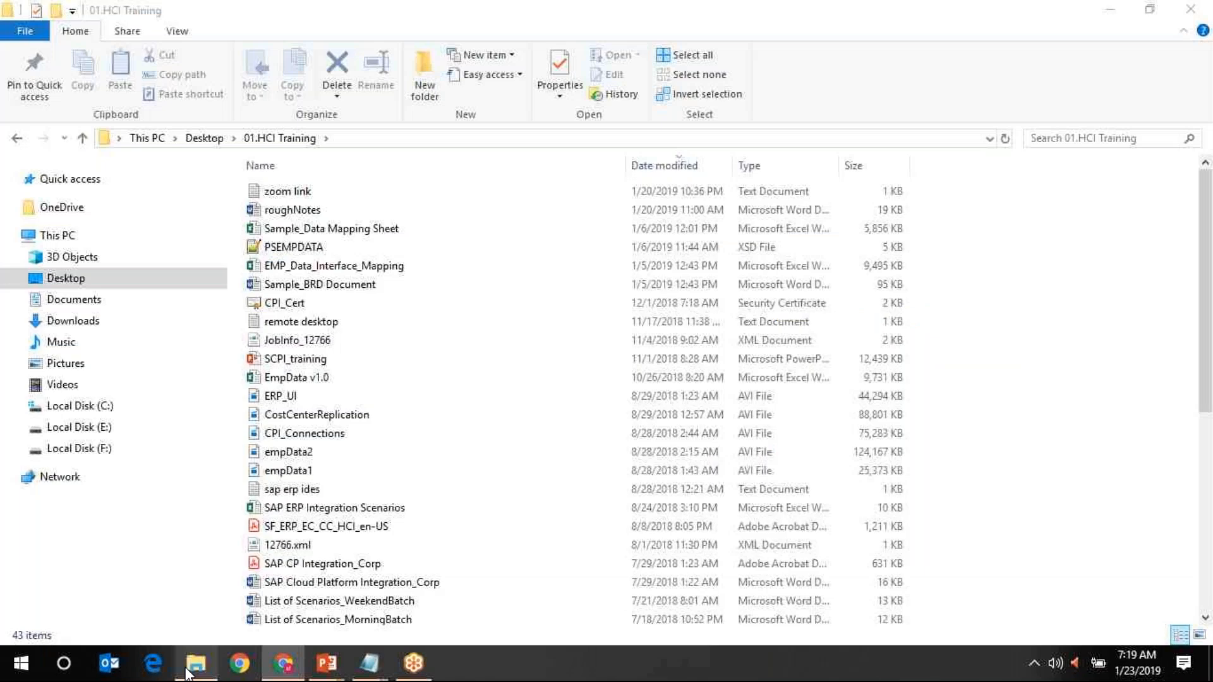
{"action": "left_click", "coordinate": [307, 213]}
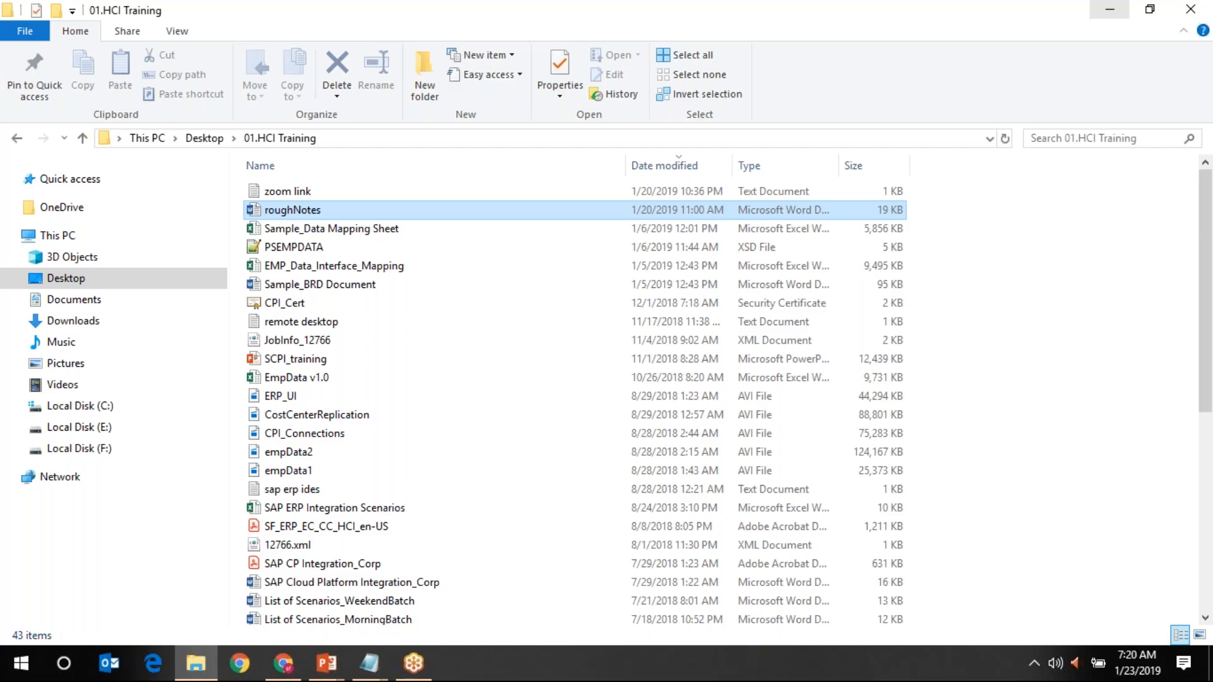
{"action": "left_click", "coordinate": [1110, 9]}
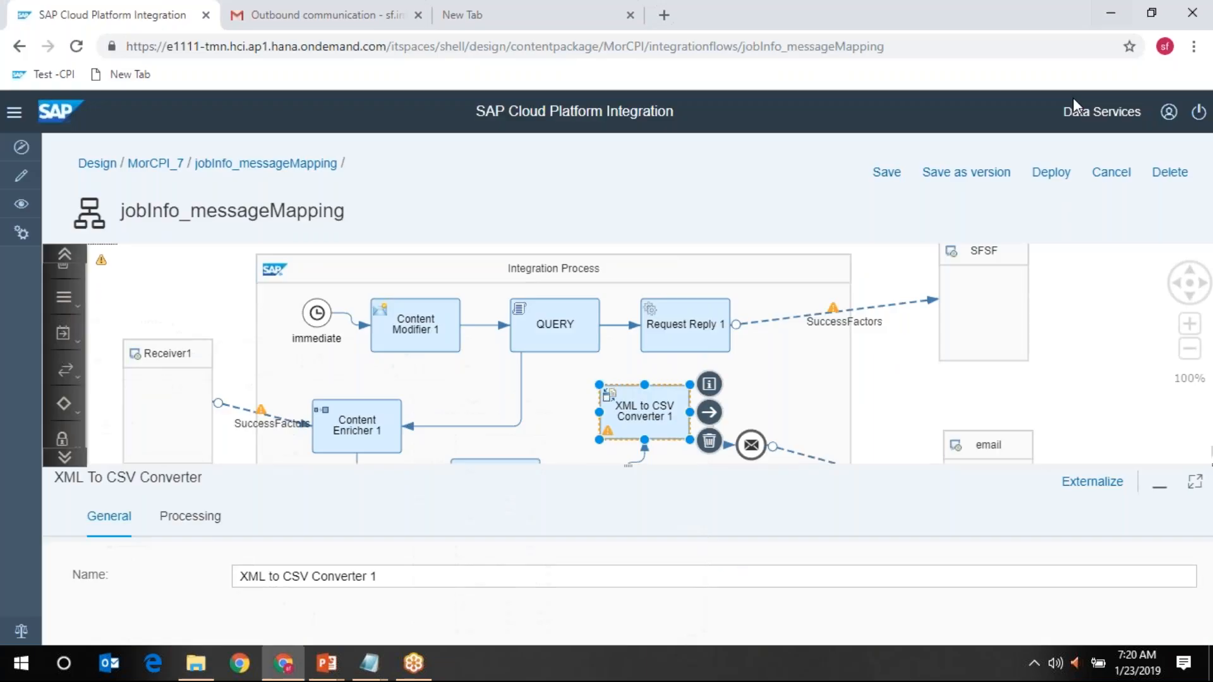
Select the XSLT Mapping 1 step in the integration flow and open its IDMfoundation.xsl mapping file from the processing settings
{"action": "left_click", "coordinate": [1194, 300]}
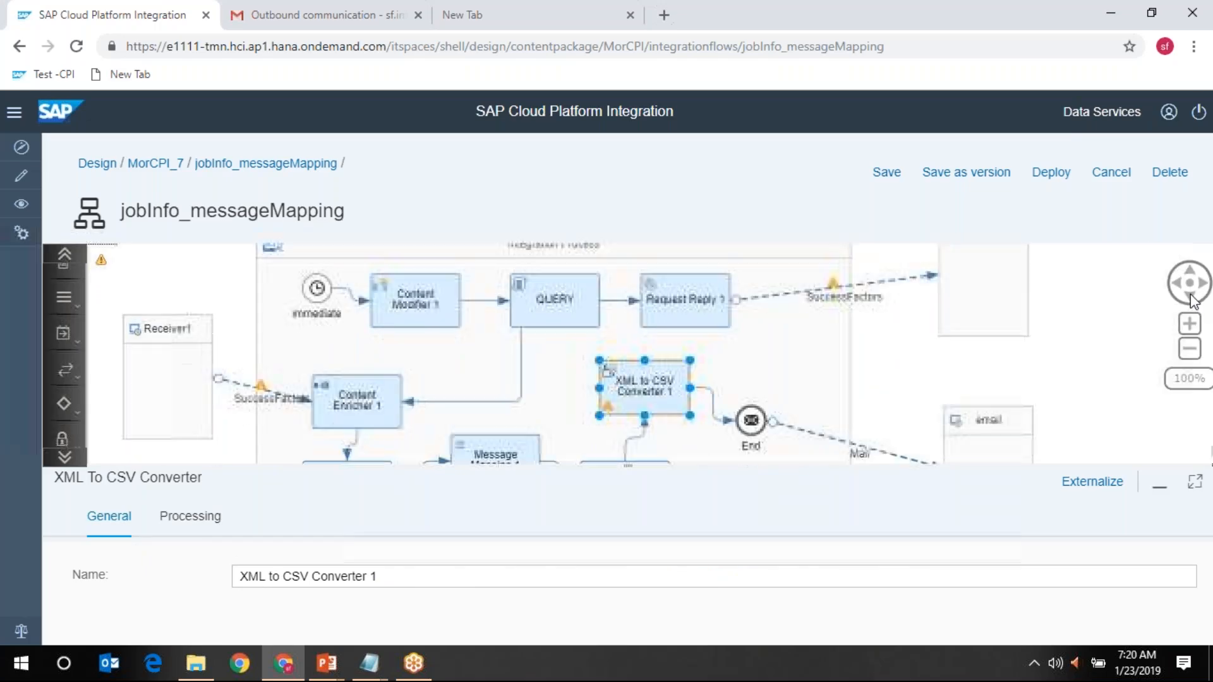
{"action": "left_click", "coordinate": [1193, 300]}
{"action": "left_click", "coordinate": [1193, 300]}
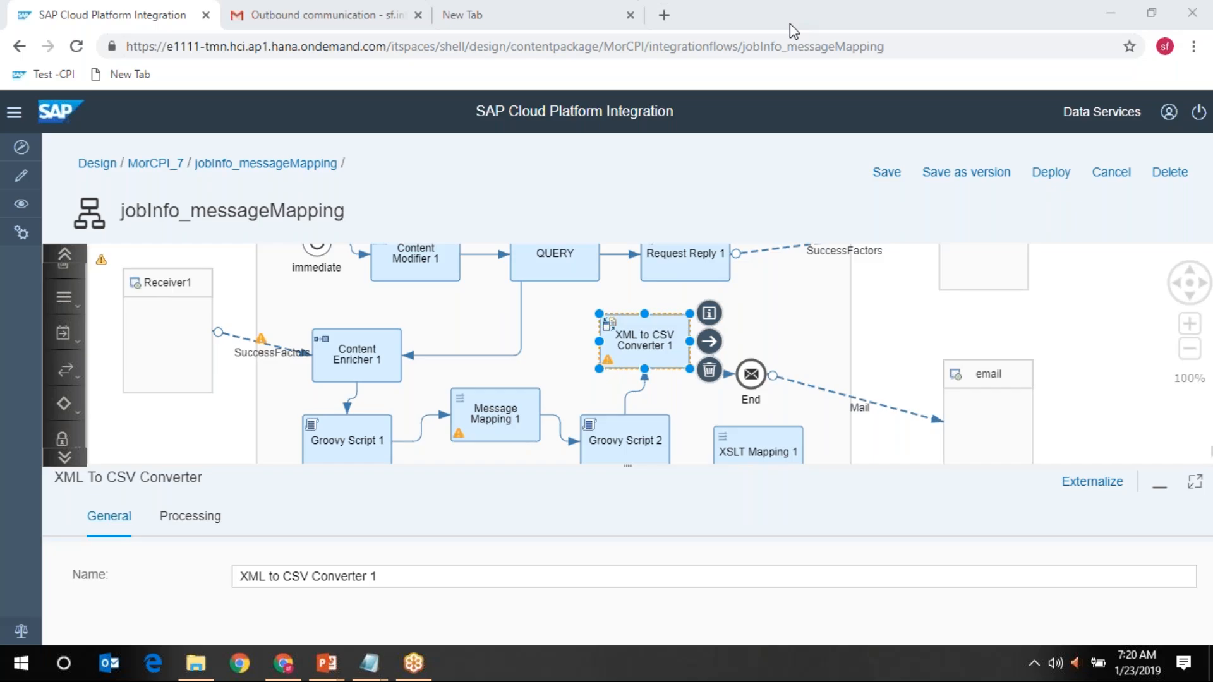
{"action": "left_click", "coordinate": [1192, 302]}
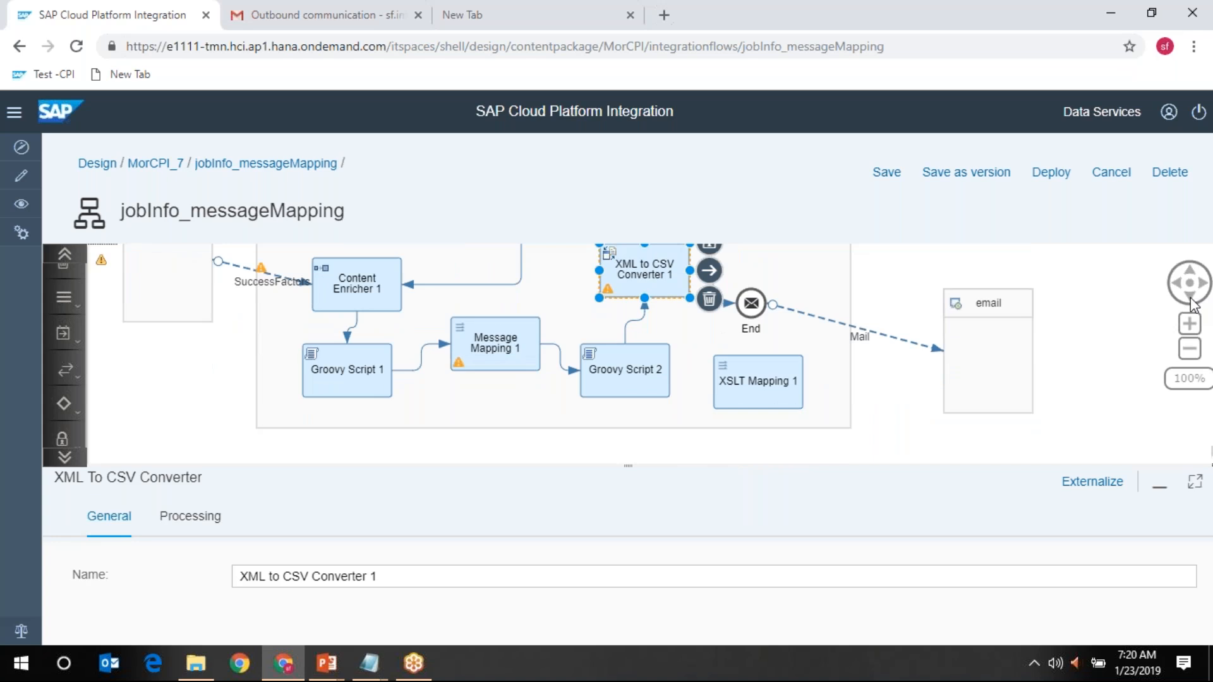
{"action": "left_click", "coordinate": [762, 375]}
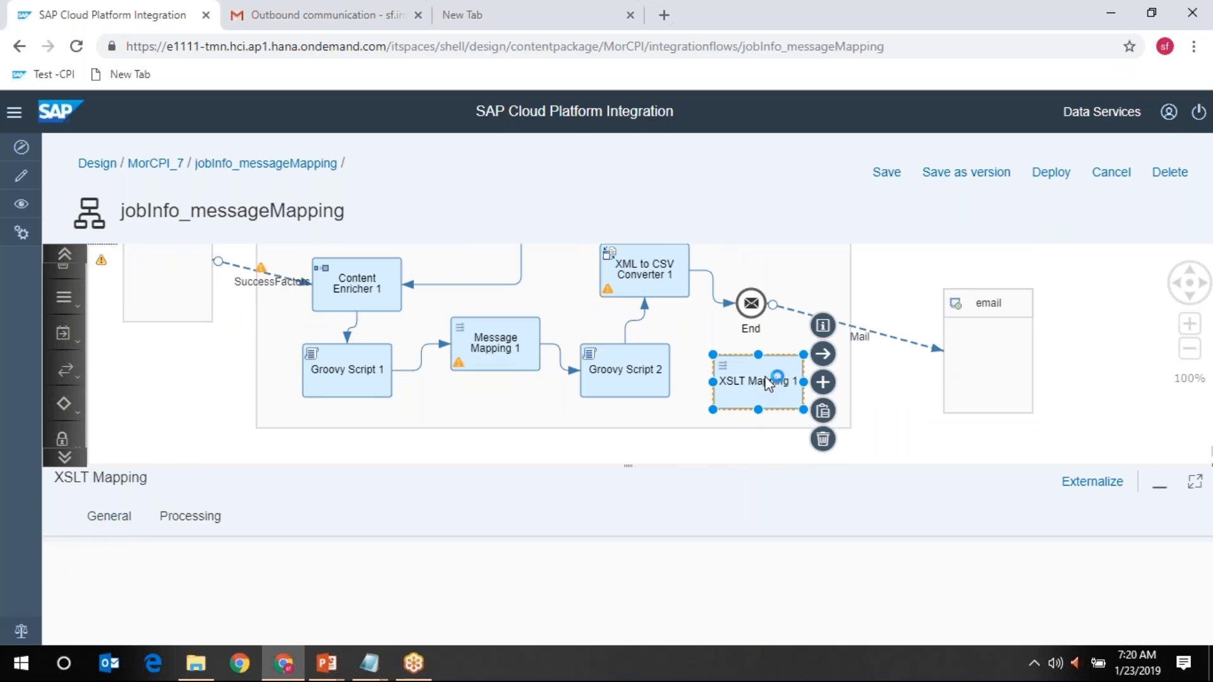
{"action": "left_click", "coordinate": [205, 519]}
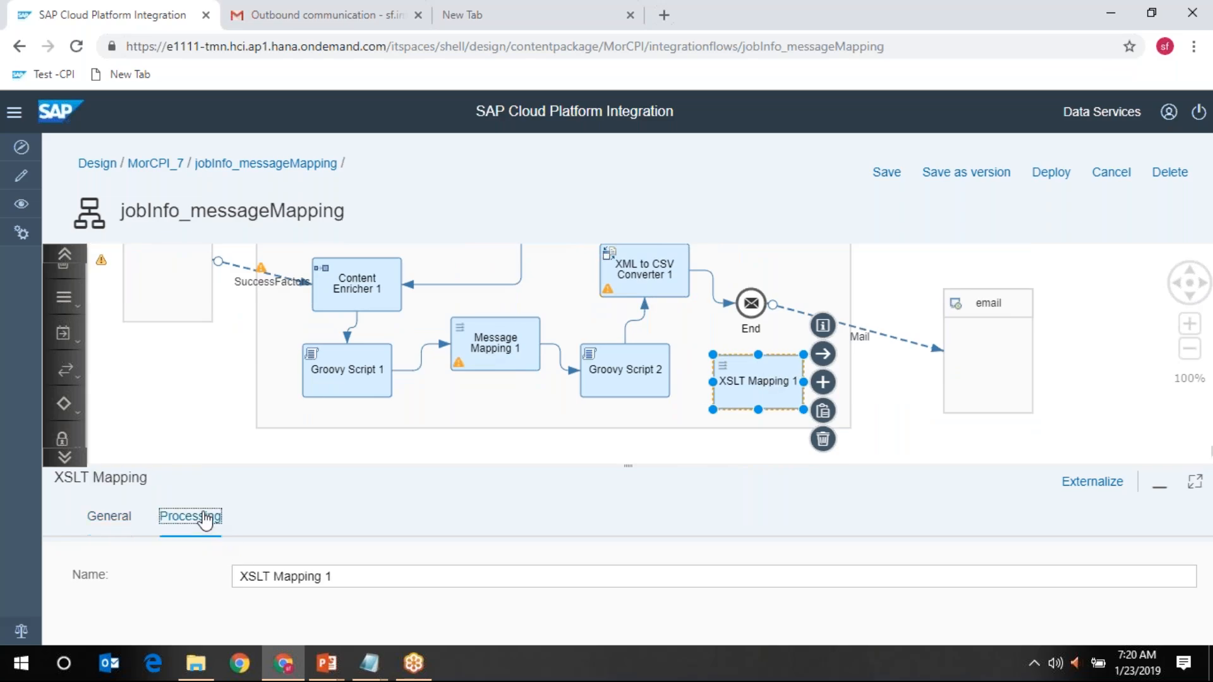
{"action": "left_click", "coordinate": [400, 611]}
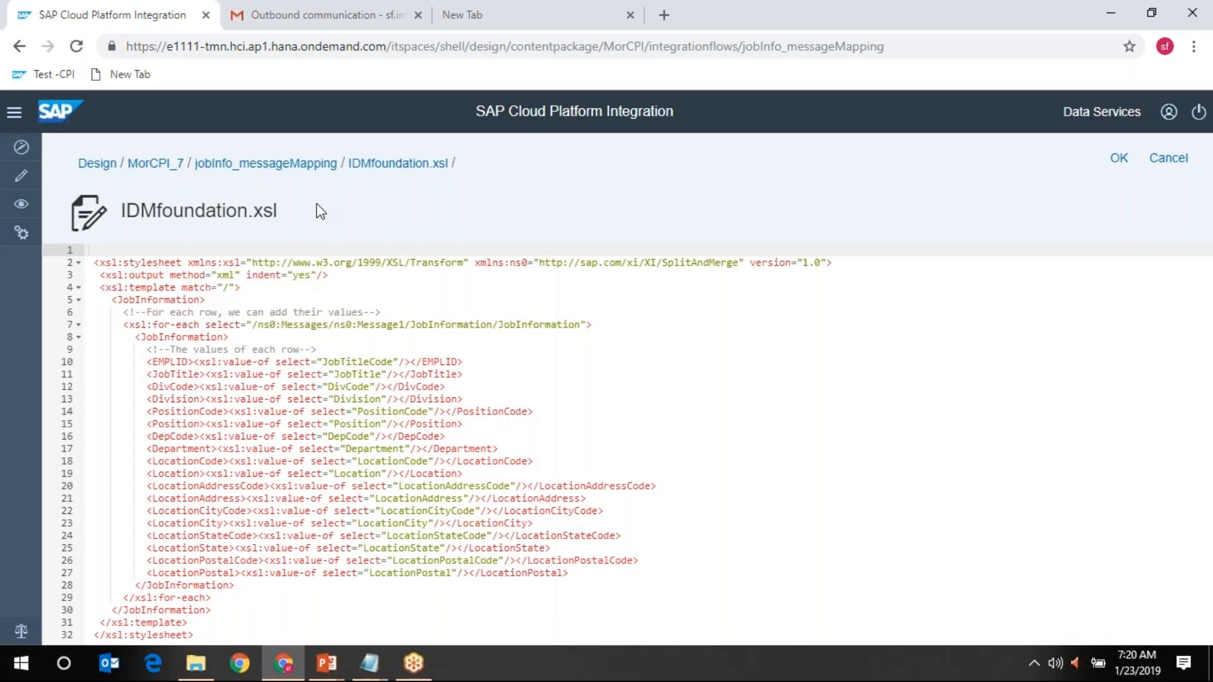
Leave the IDMfoundation.xsl source without changes and delete the XSLT Mapping 1 step from the integration flow
{"action": "left_click", "coordinate": [1169, 159]}
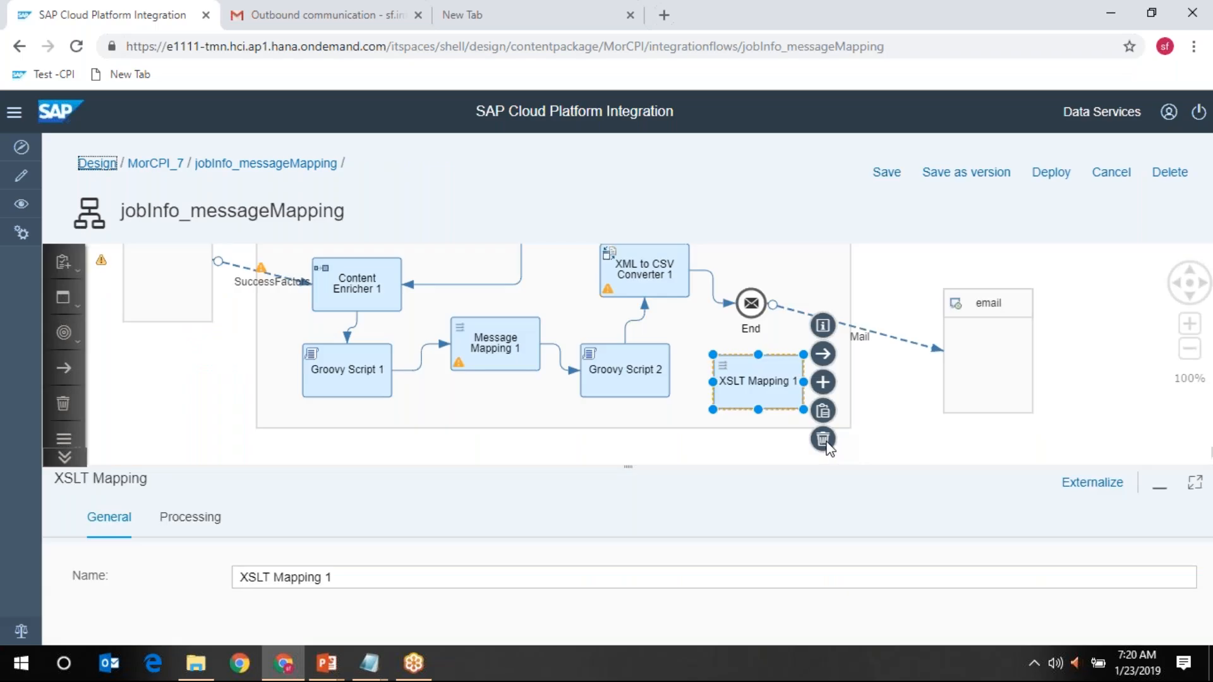
{"action": "left_click", "coordinate": [826, 445]}
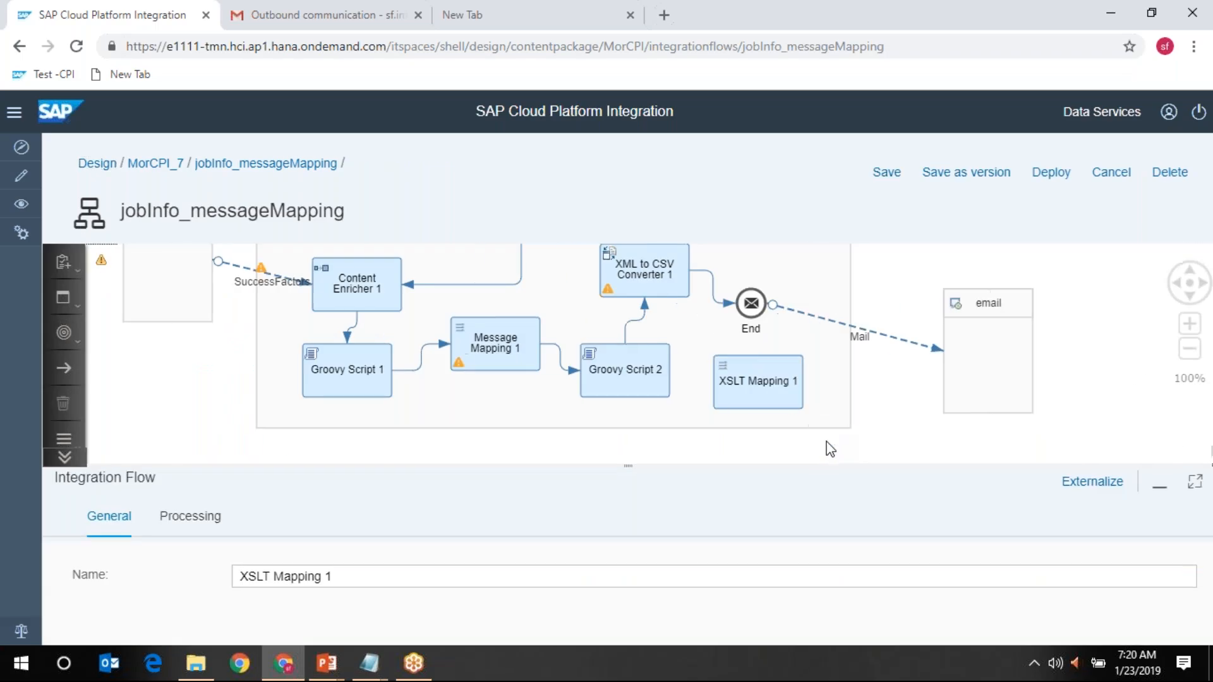
{"action": "left_click", "coordinate": [767, 381]}
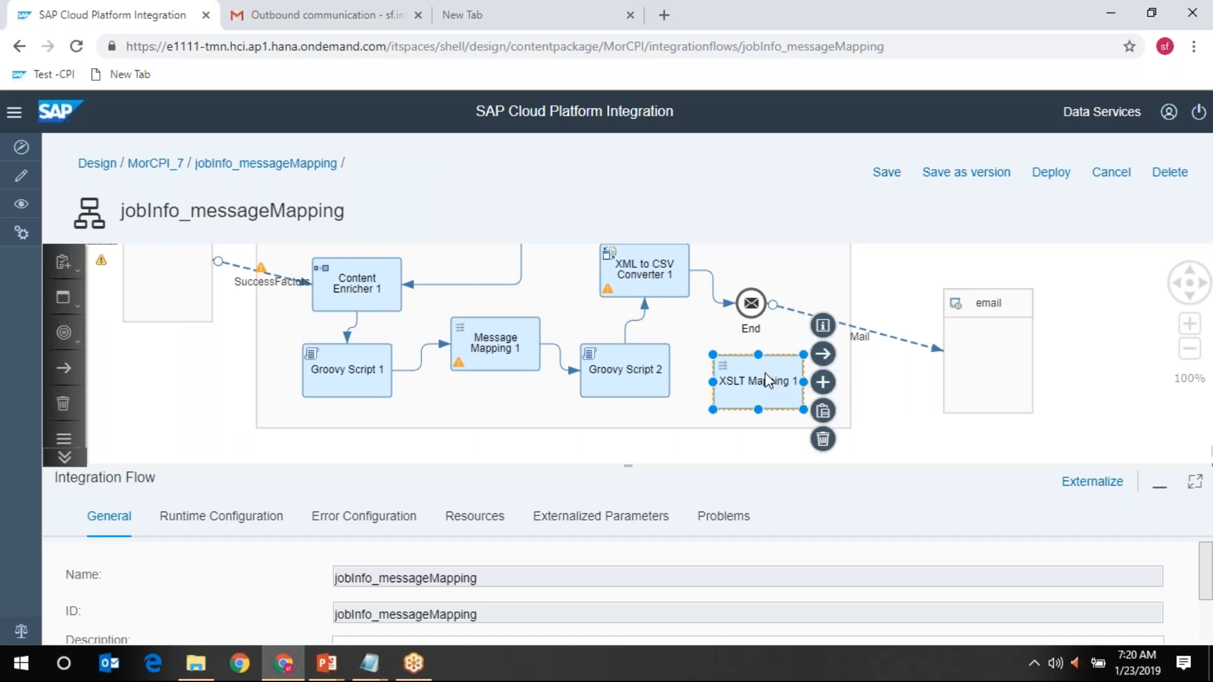
{"action": "left_click", "coordinate": [823, 441]}
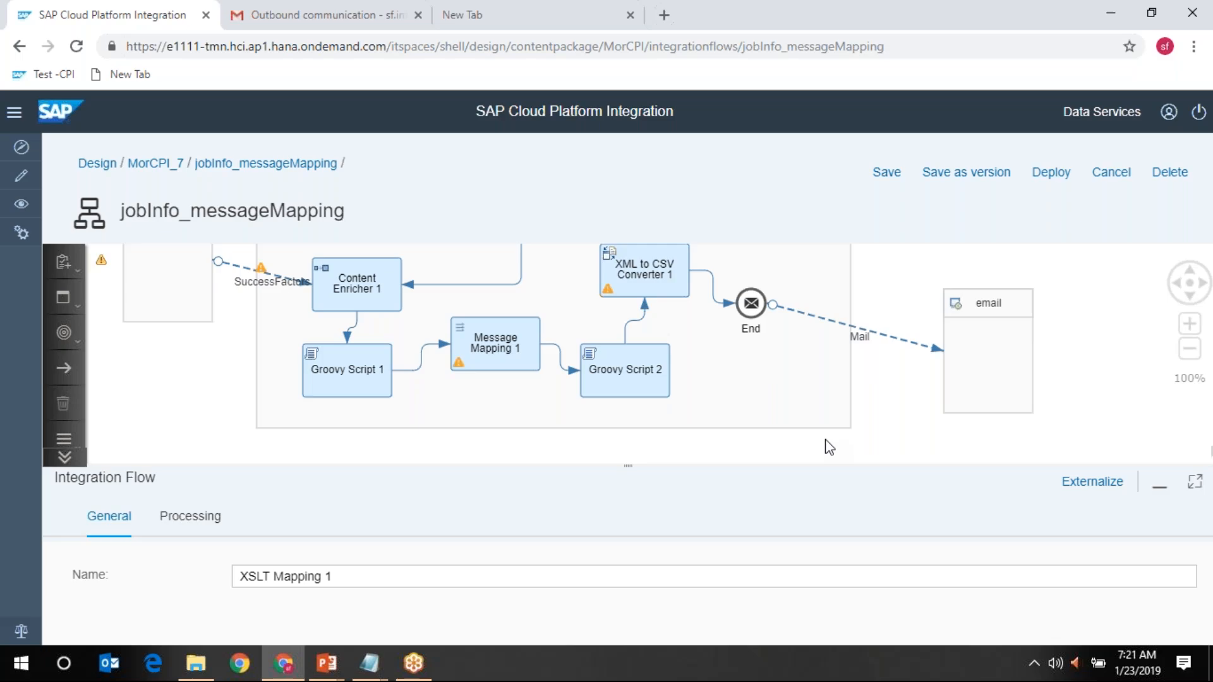
Save the jobInfo_messageMapping integration flow as version 1.0.22 without a comment
{"action": "left_click", "coordinate": [1190, 297]}
{"action": "left_click", "coordinate": [1189, 271]}
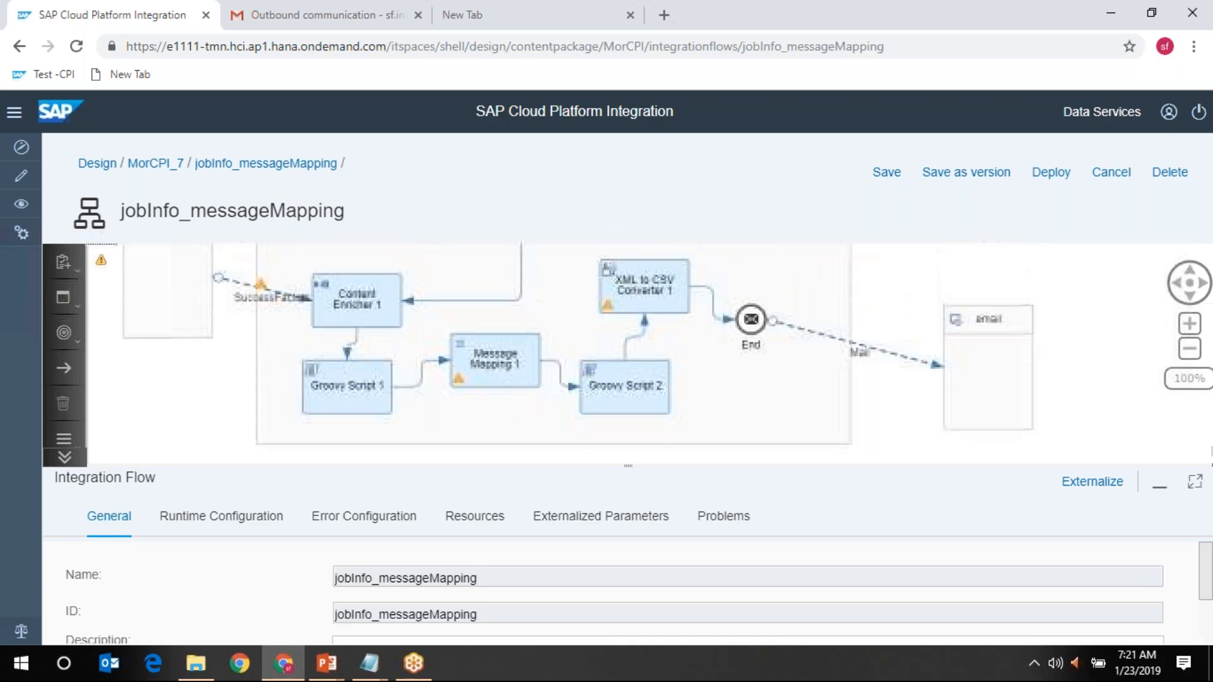
{"action": "left_click", "coordinate": [1189, 270]}
{"action": "left_click", "coordinate": [1189, 270]}
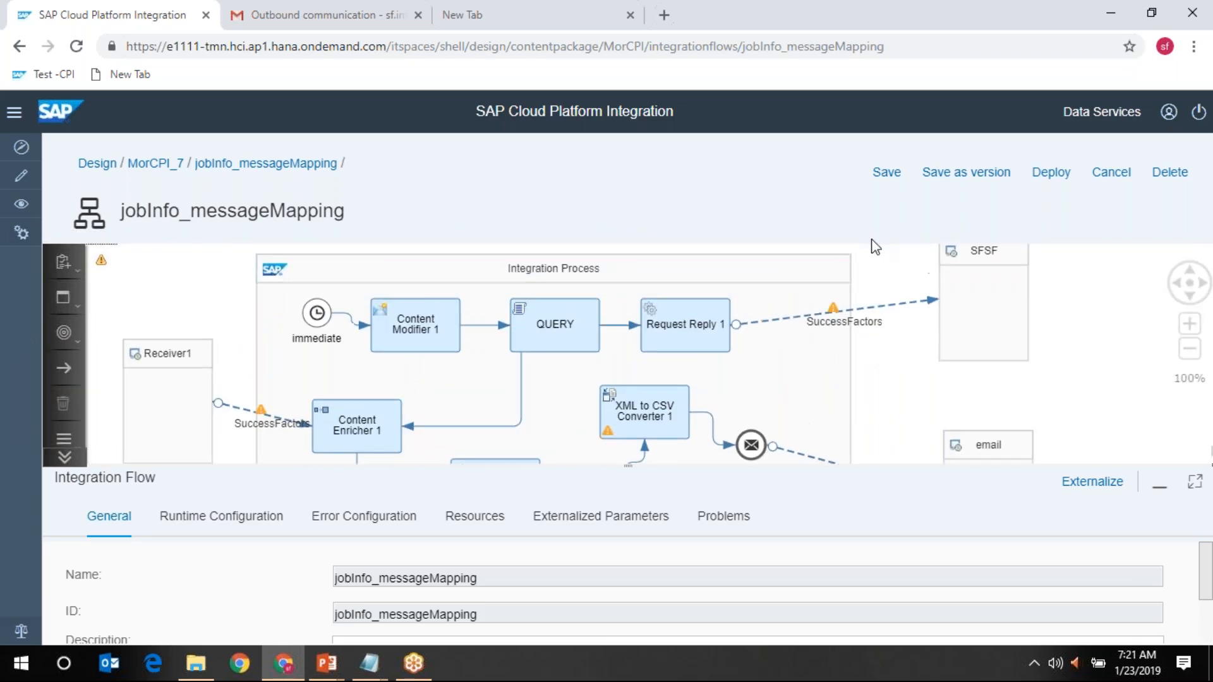
{"action": "left_click", "coordinate": [981, 180]}
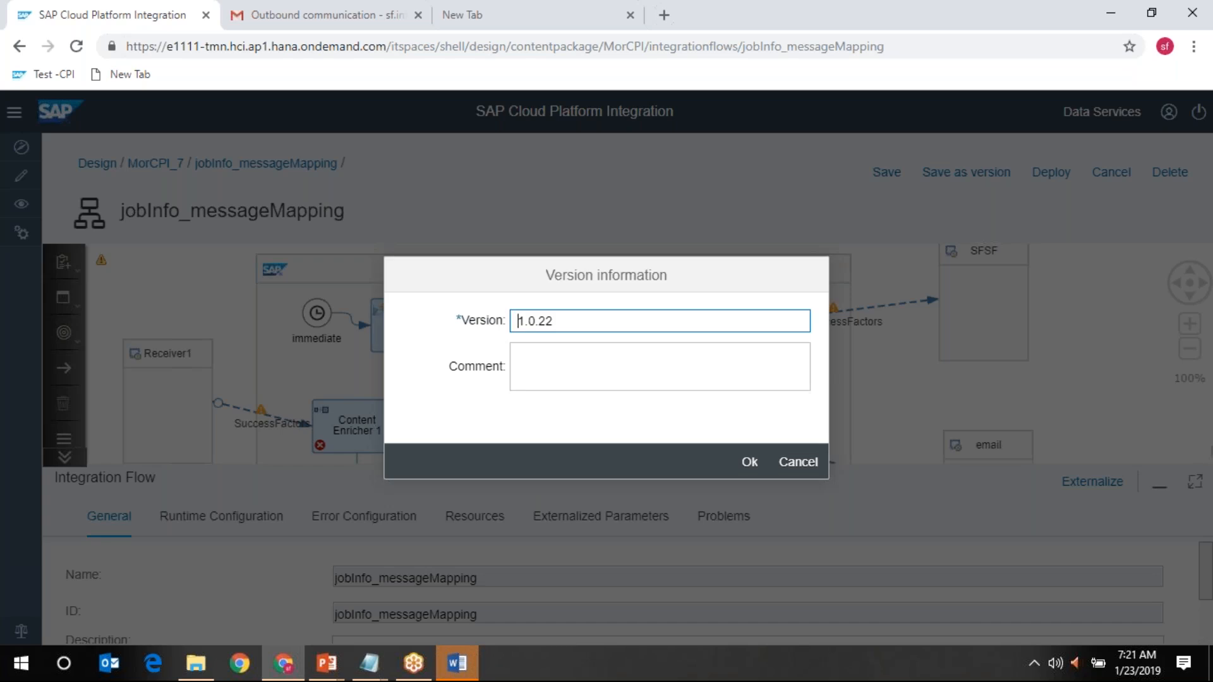
{"action": "left_click", "coordinate": [749, 461]}
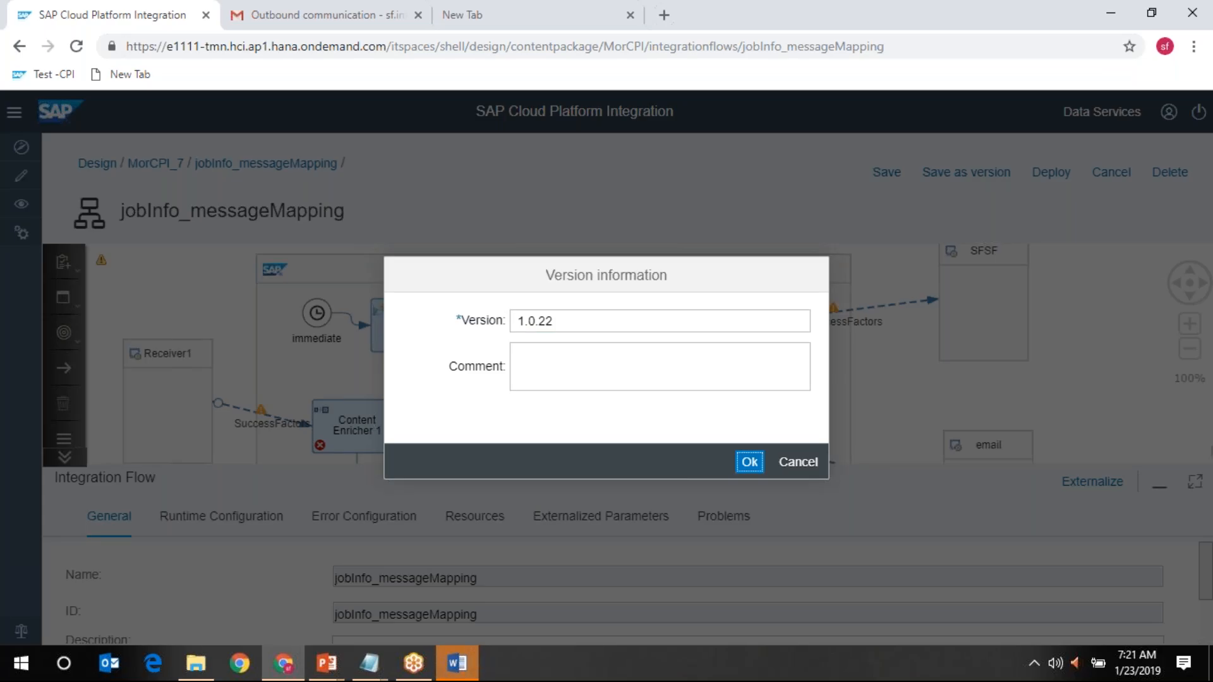
Switch to the roughNotes document in Word and review the table of sender, interface and receiver system details
{"action": "left_click", "coordinate": [461, 665]}
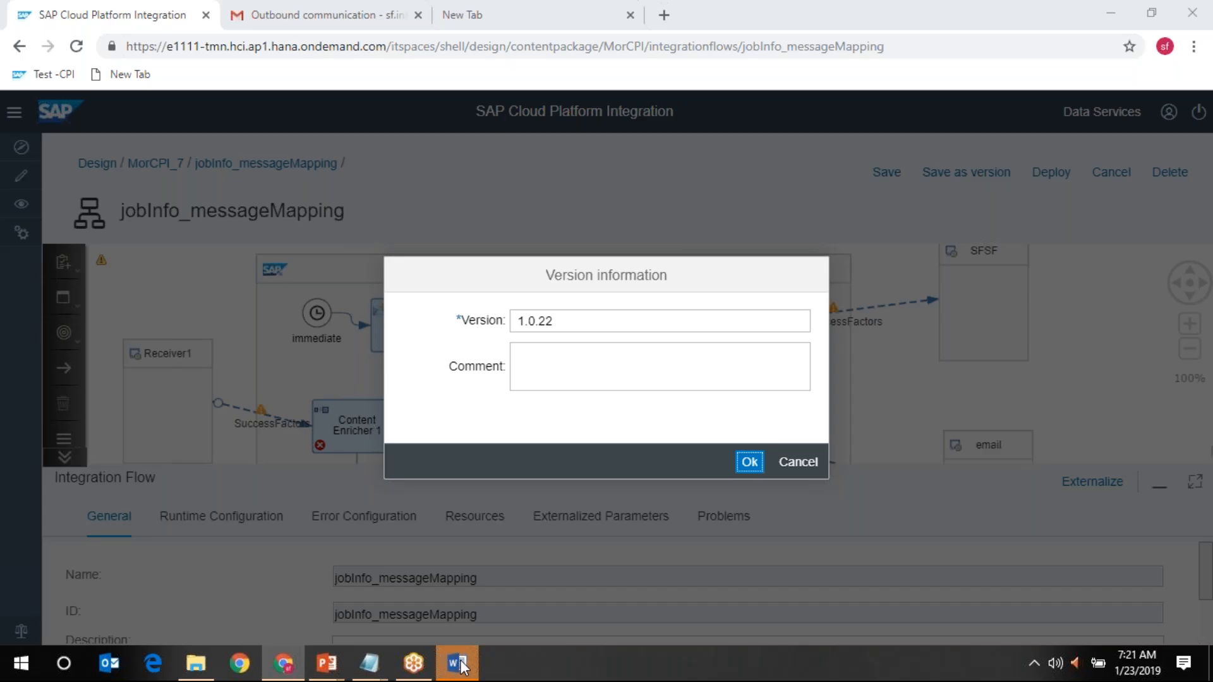
{"action": "left_click", "coordinate": [458, 664]}
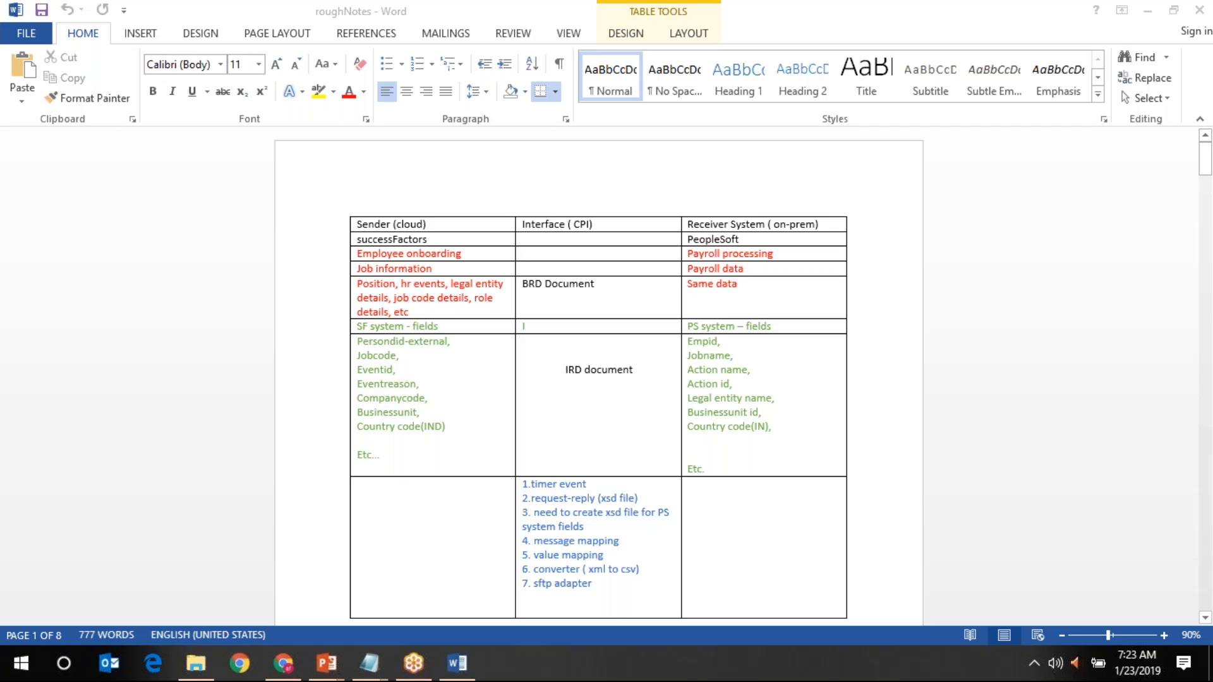
{"action": "mouse_move", "coordinate": [239, 663]}
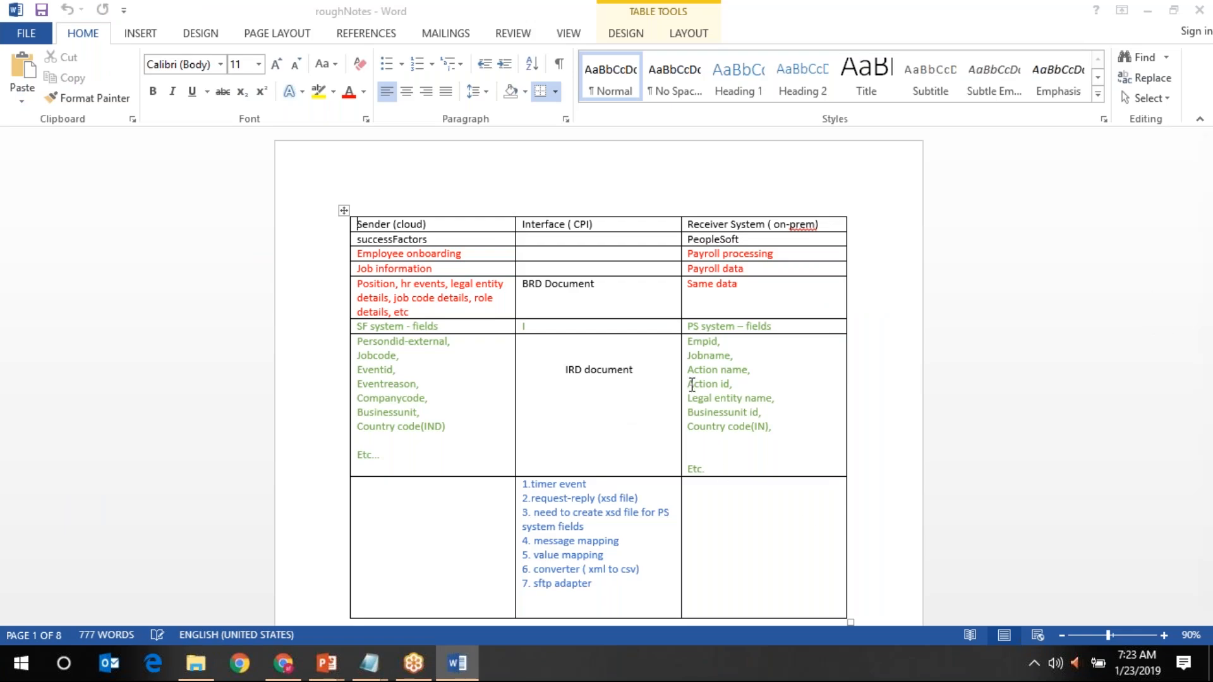
{"action": "scroll", "coordinate": [728, 436], "scroll_direction": "down", "scroll_amount": 3}
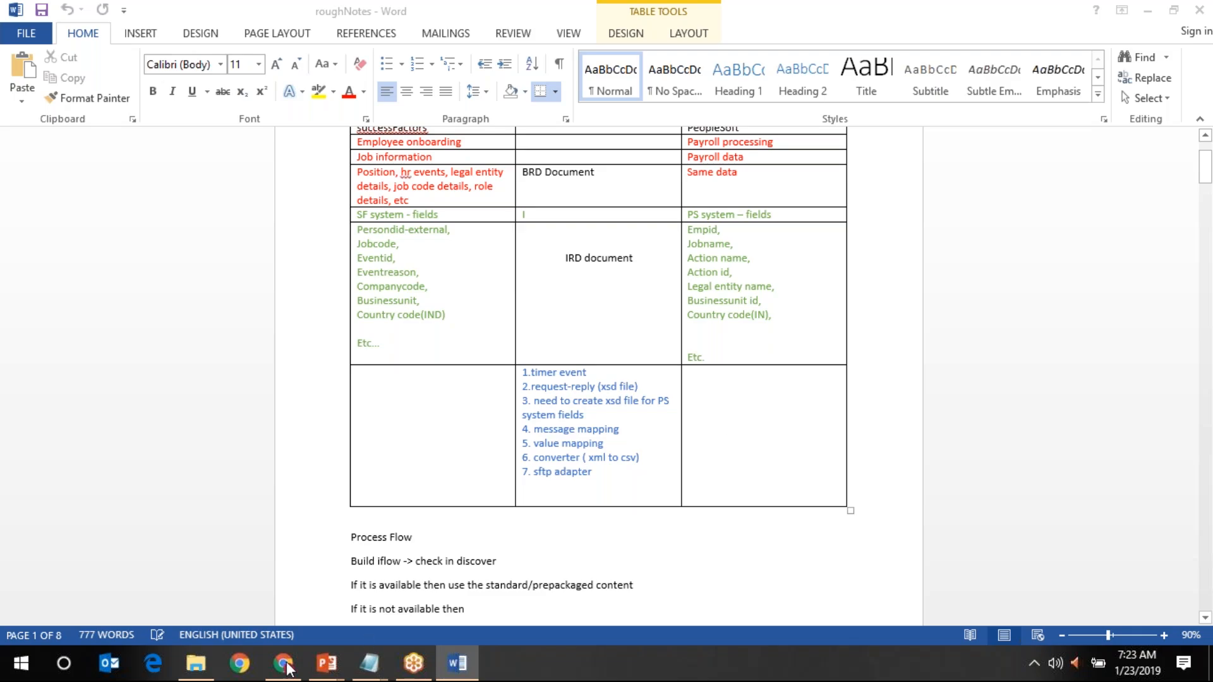
{"action": "mouse_move", "coordinate": [288, 668]}
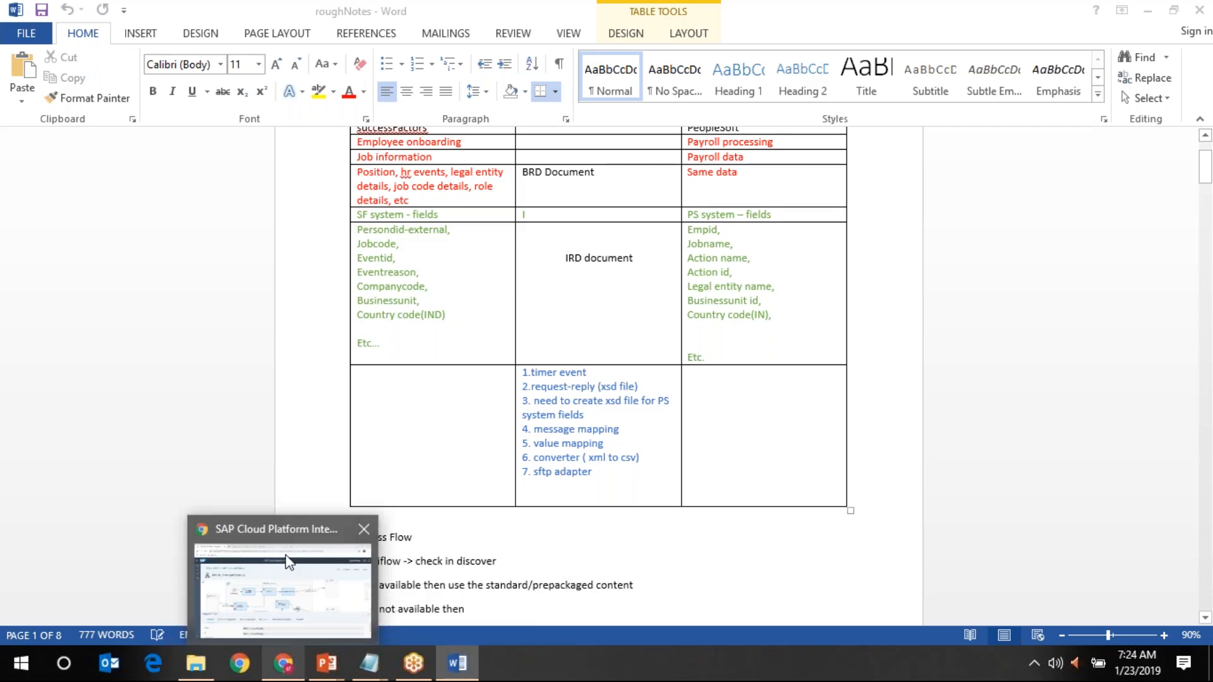
{"action": "mouse_move", "coordinate": [288, 561]}
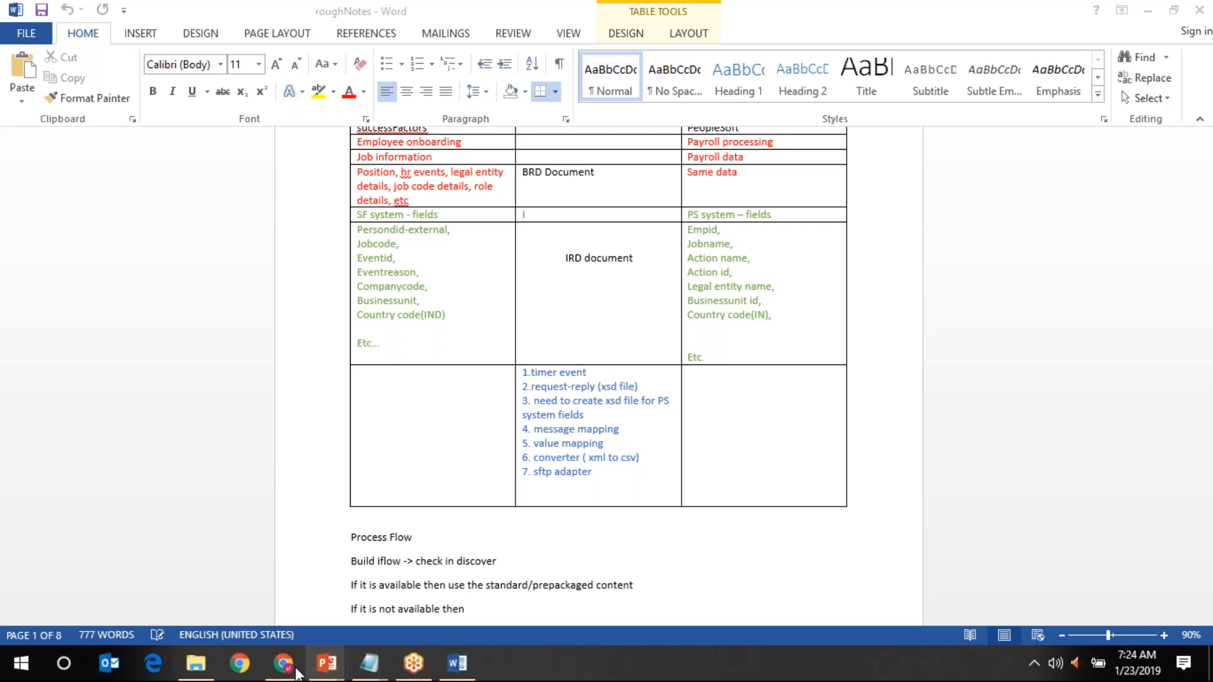
Switch back to the integration flow in Chrome and close the SCPI_training PowerPoint windows
{"action": "left_click", "coordinate": [283, 663]}
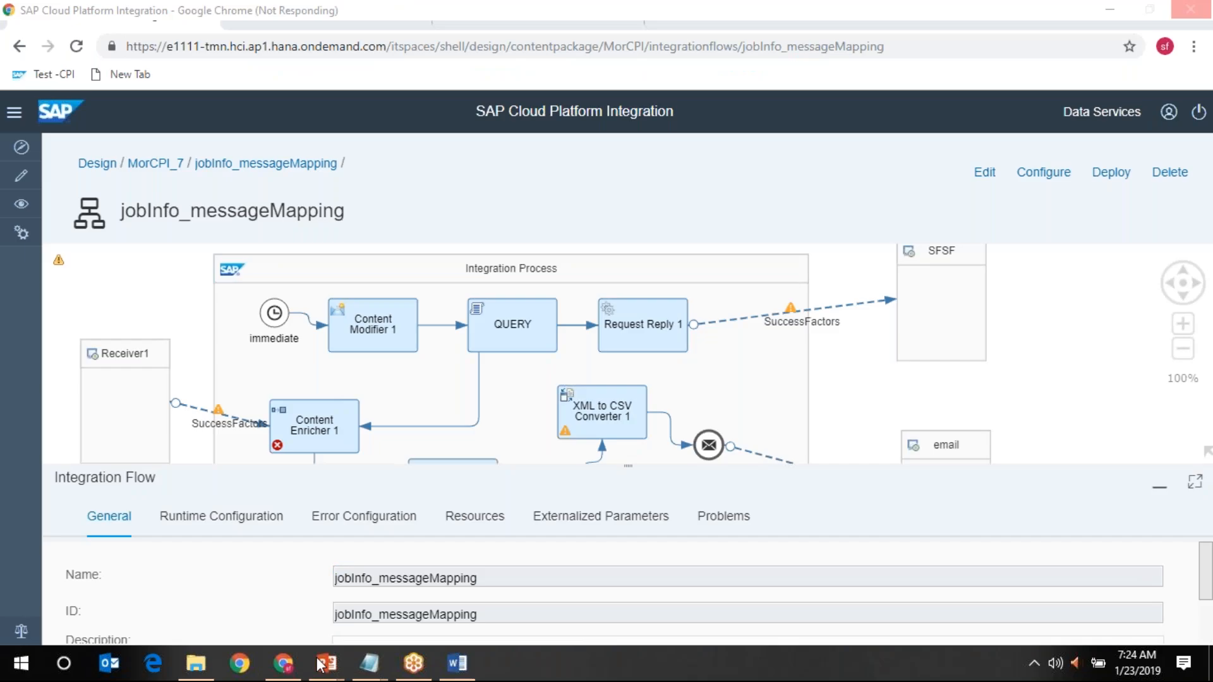
{"action": "mouse_move", "coordinate": [320, 663]}
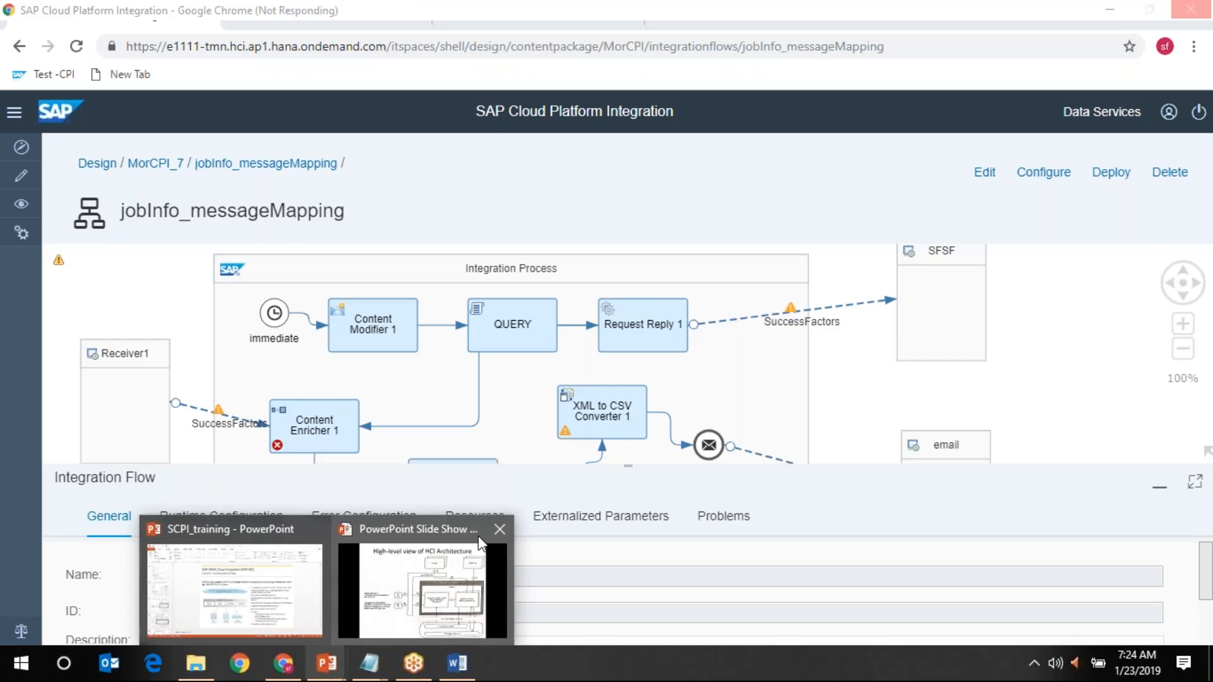
{"action": "mouse_move", "coordinate": [502, 529]}
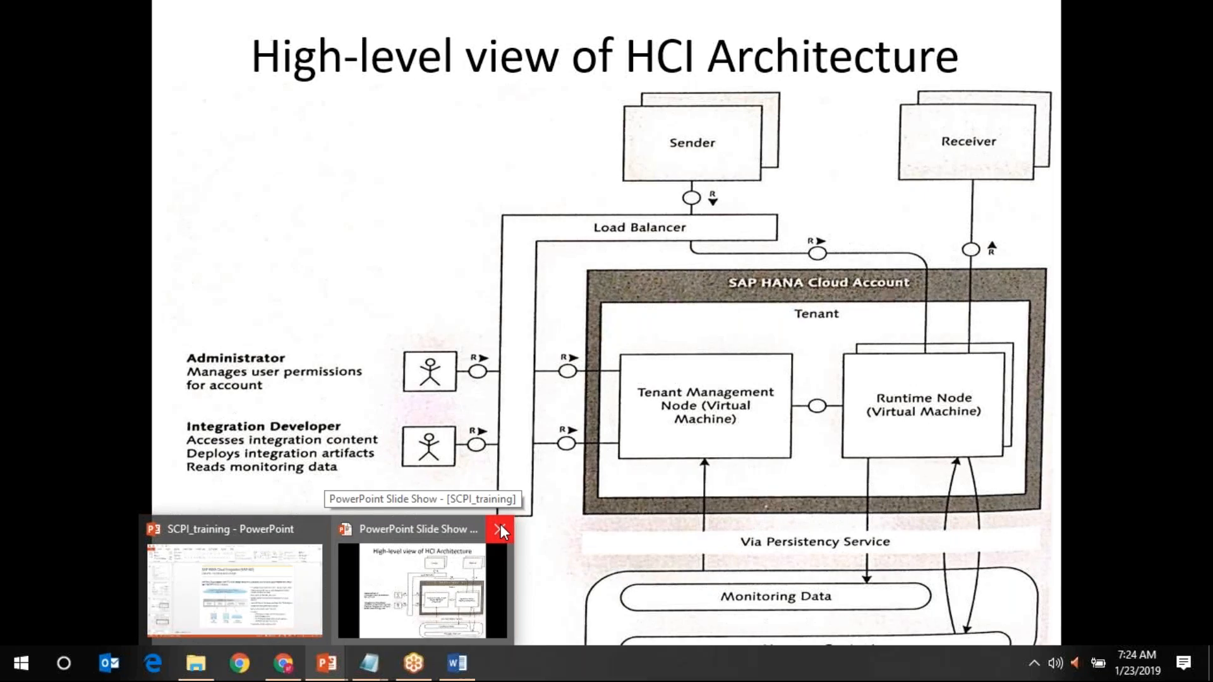
{"action": "mouse_move", "coordinate": [315, 533]}
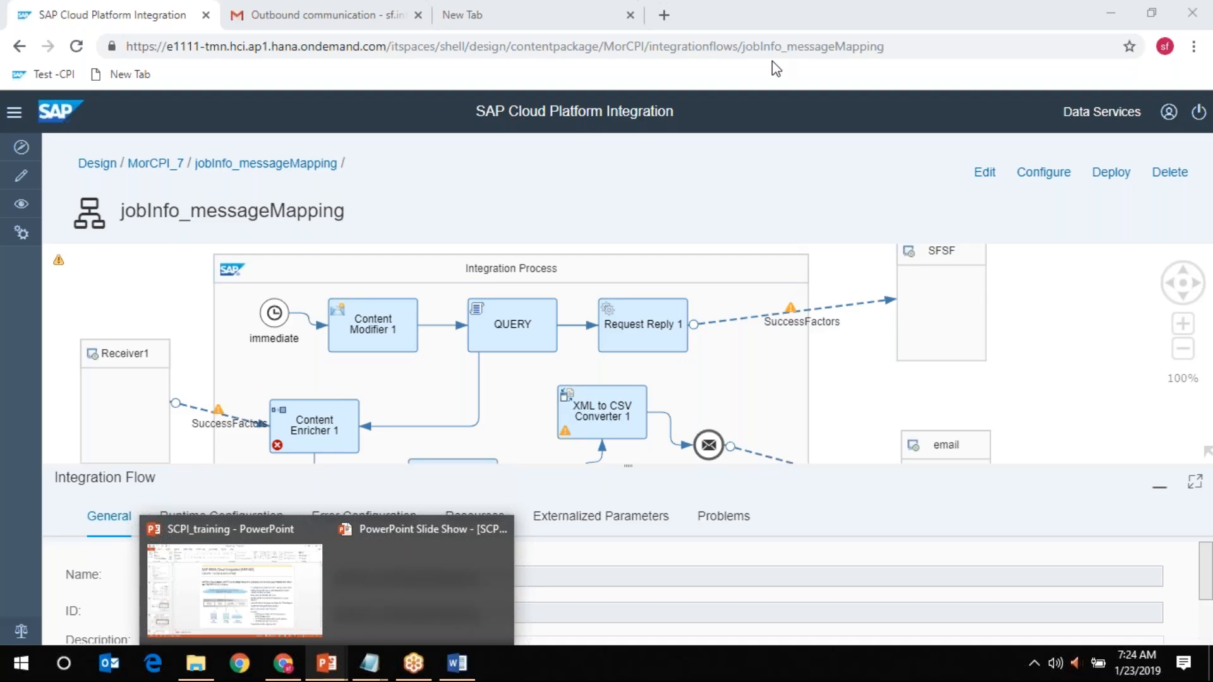
{"action": "mouse_move", "coordinate": [786, 25]}
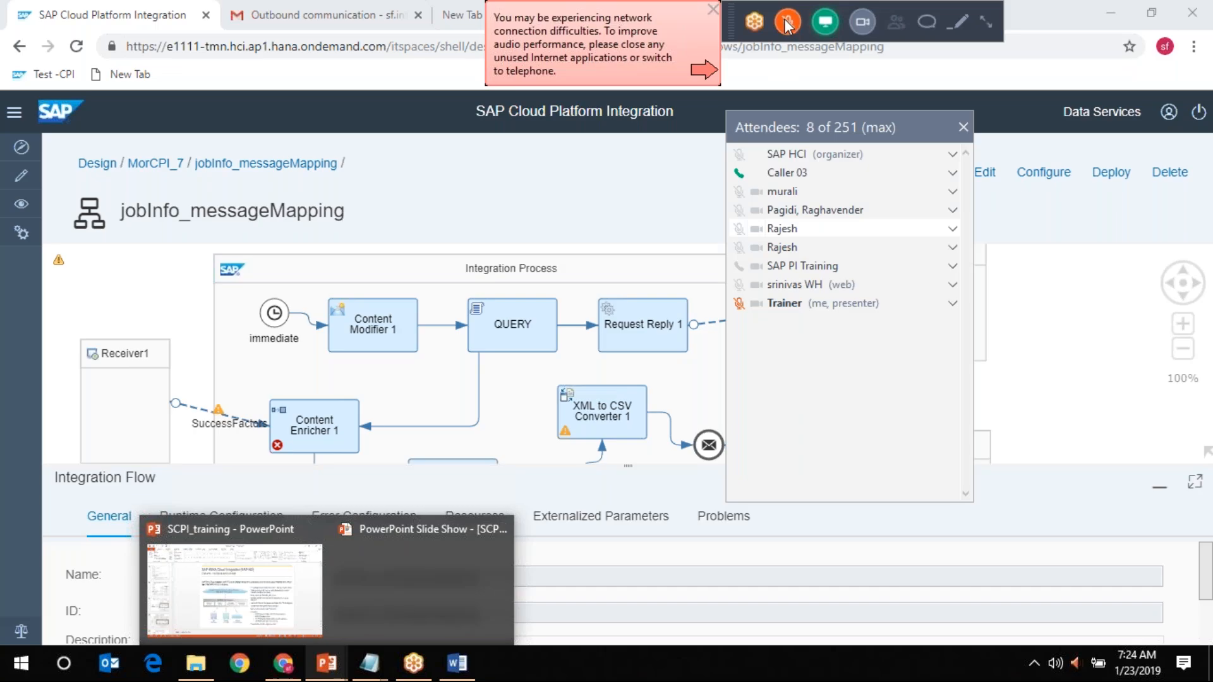
{"action": "left_click", "coordinate": [786, 24]}
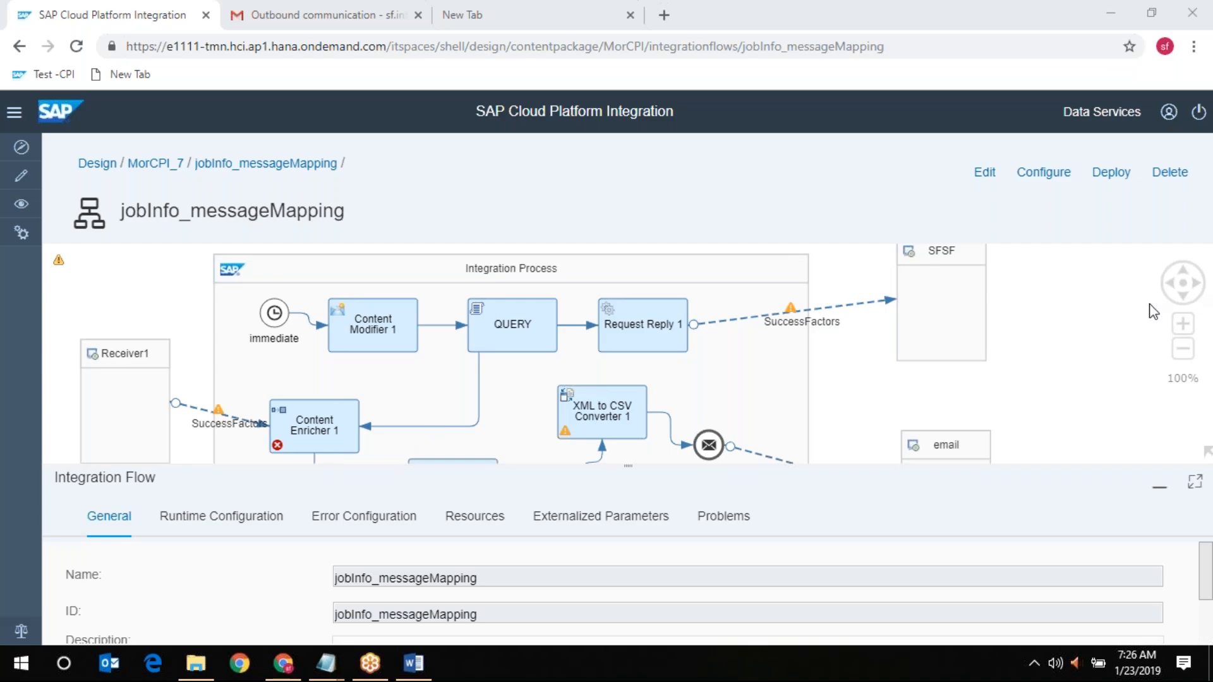
Select the Content Enricher 1 step in the integration flow and read its validation errors
{"action": "left_click", "coordinate": [1185, 296]}
{"action": "left_click", "coordinate": [1184, 297]}
{"action": "left_click", "coordinate": [1184, 297]}
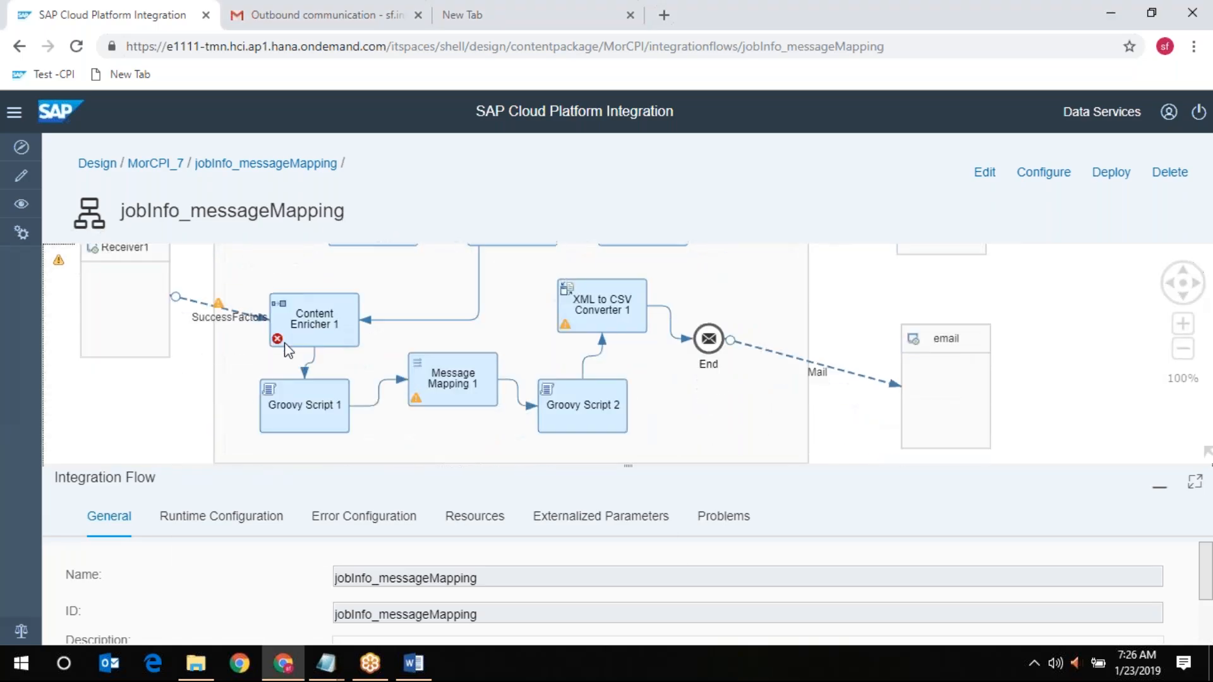
{"action": "mouse_move", "coordinate": [278, 338]}
{"action": "left_click", "coordinate": [296, 322]}
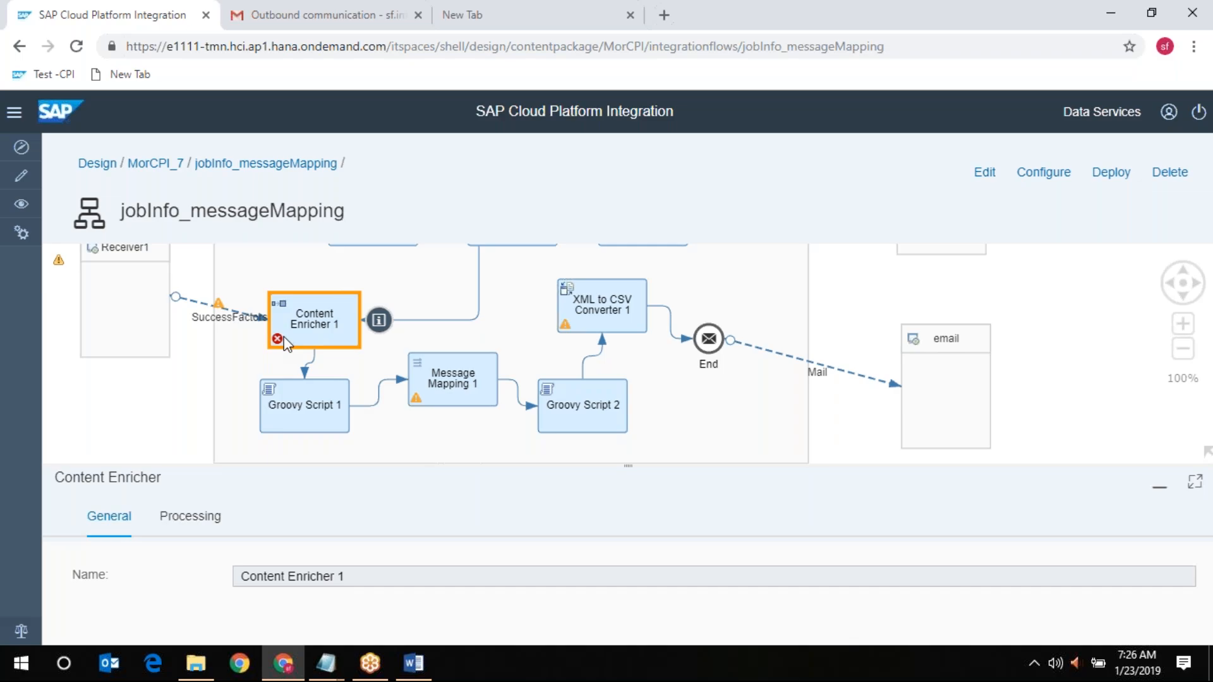
{"action": "mouse_move", "coordinate": [279, 346]}
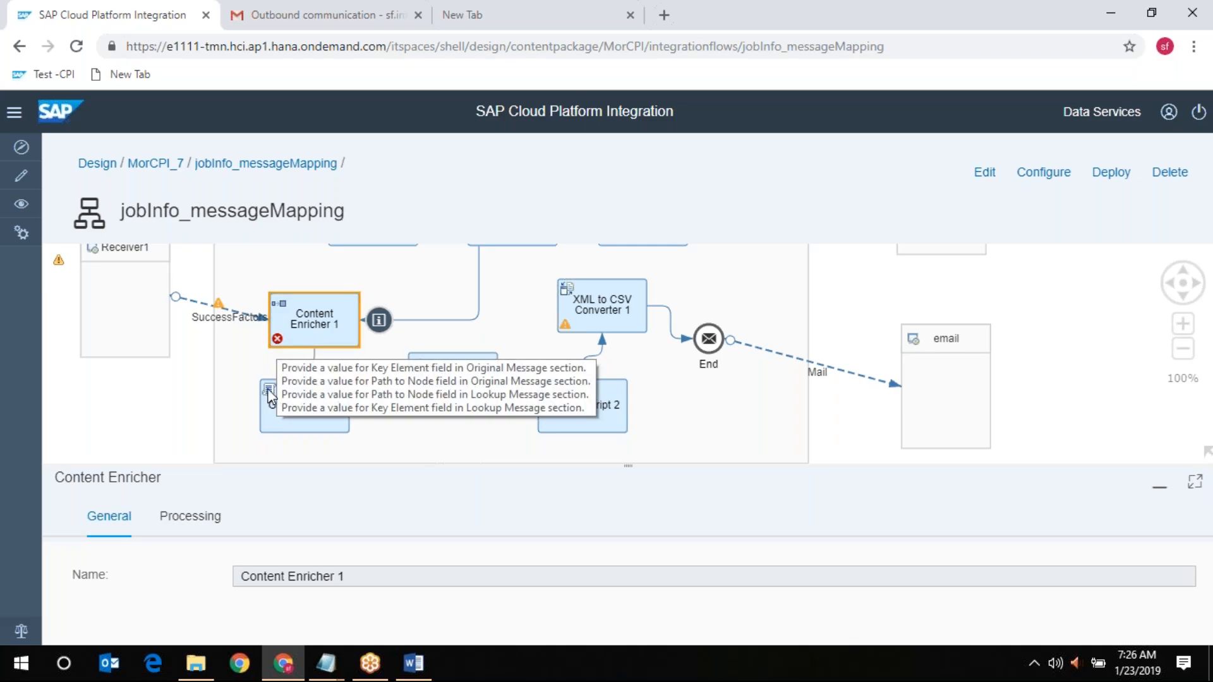
Put the integration flow in edit mode and set Content Enricher 1's aggregation algorithm to Combine
{"action": "left_click", "coordinate": [984, 172]}
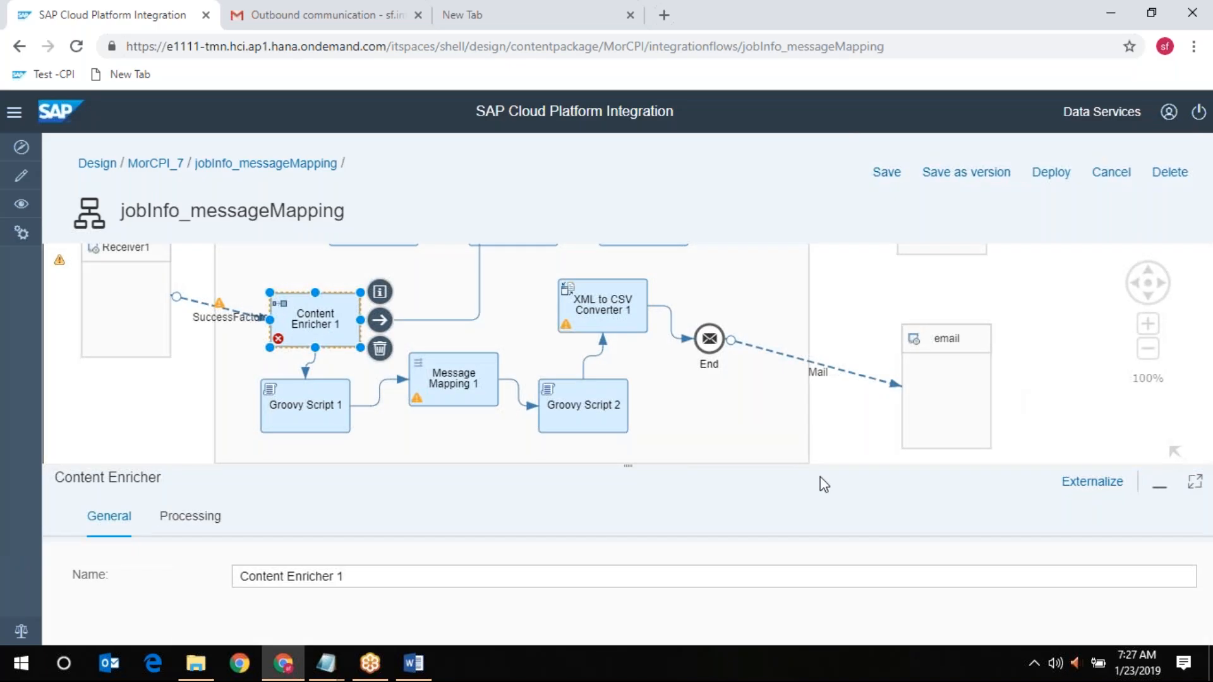
{"action": "left_click", "coordinate": [209, 523]}
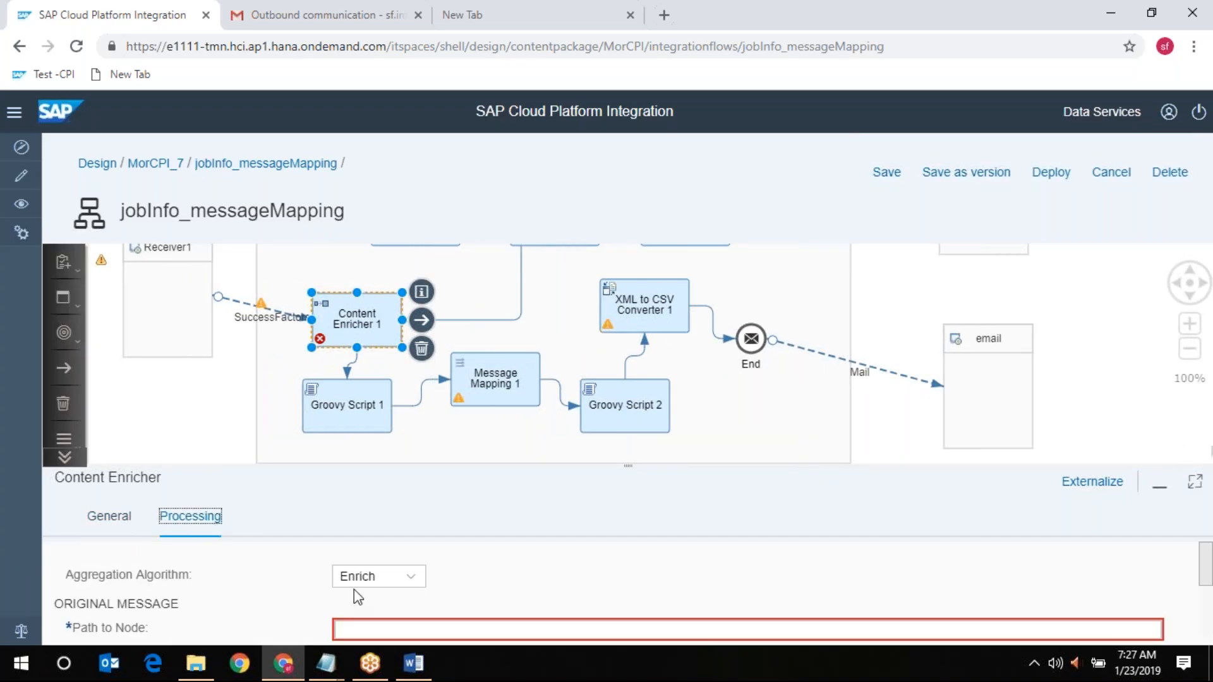
{"action": "left_click", "coordinate": [360, 589]}
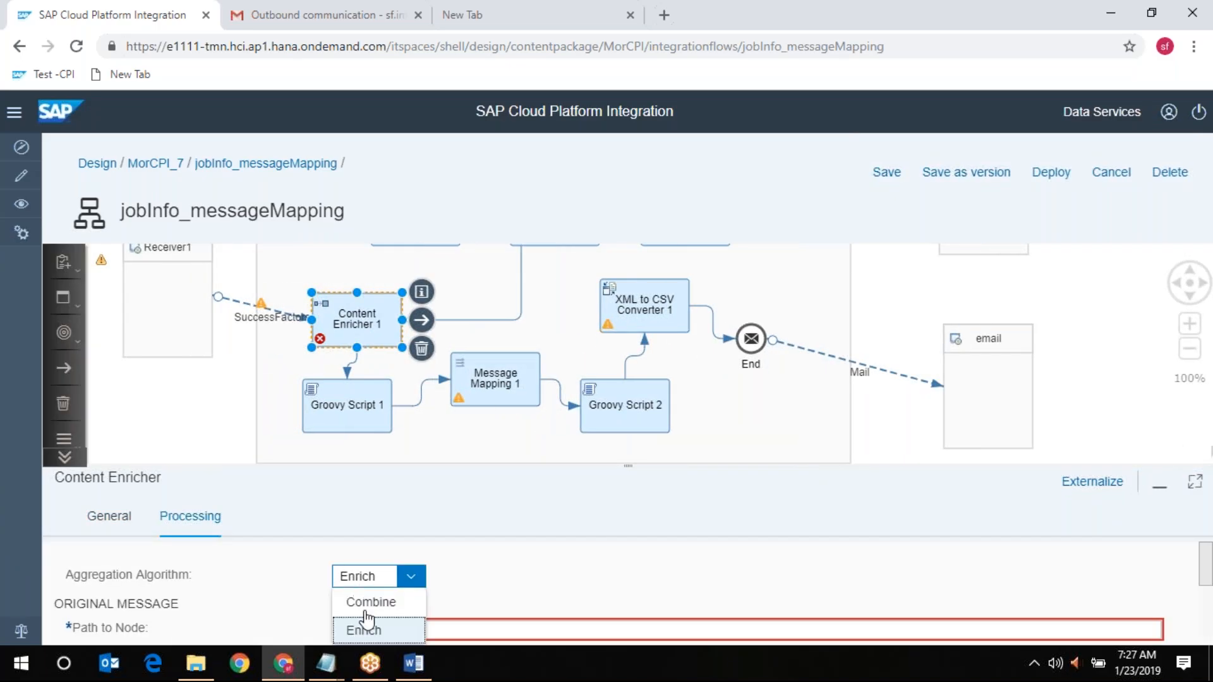
{"action": "left_click", "coordinate": [371, 605]}
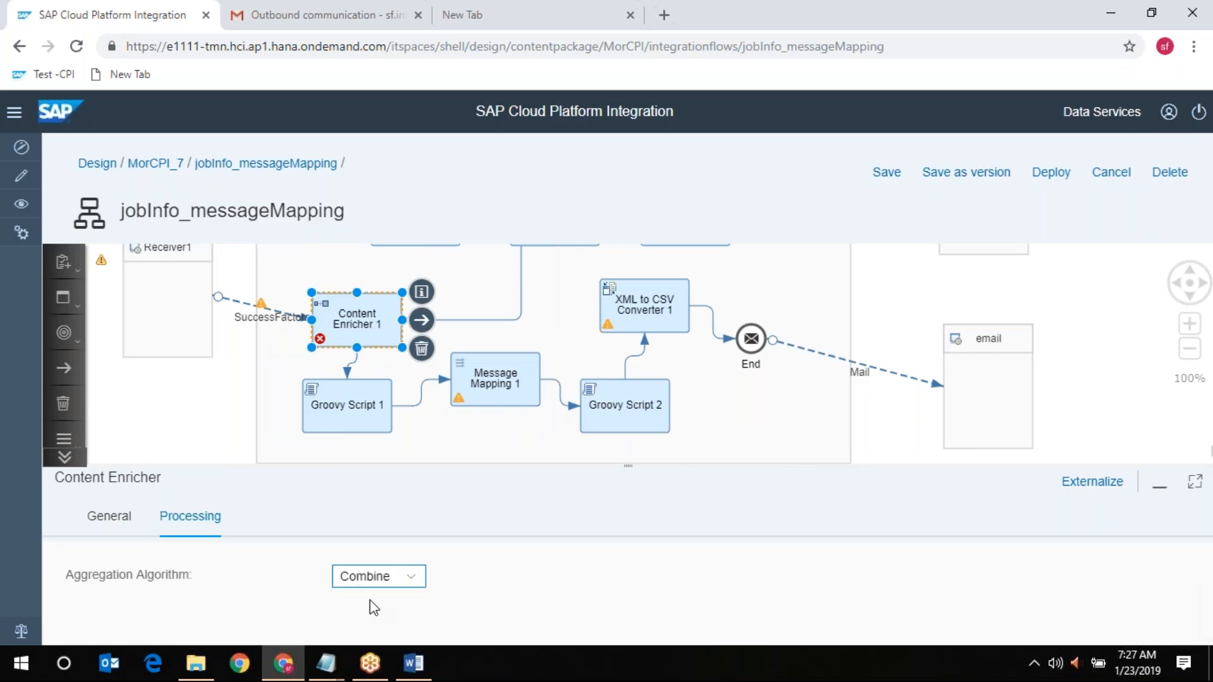
Open the jobemp mapping from the processing settings of the Message Mapping 1 step
{"action": "left_click", "coordinate": [517, 391]}
{"action": "left_click", "coordinate": [196, 517]}
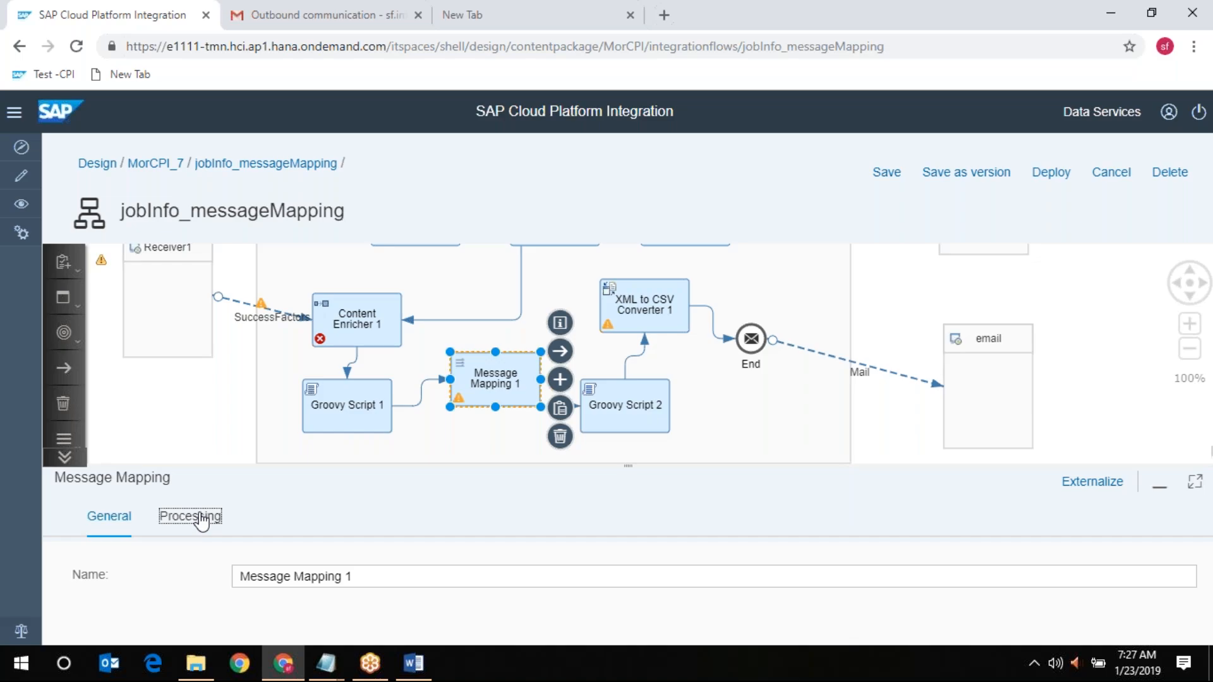
{"action": "left_click", "coordinate": [378, 584]}
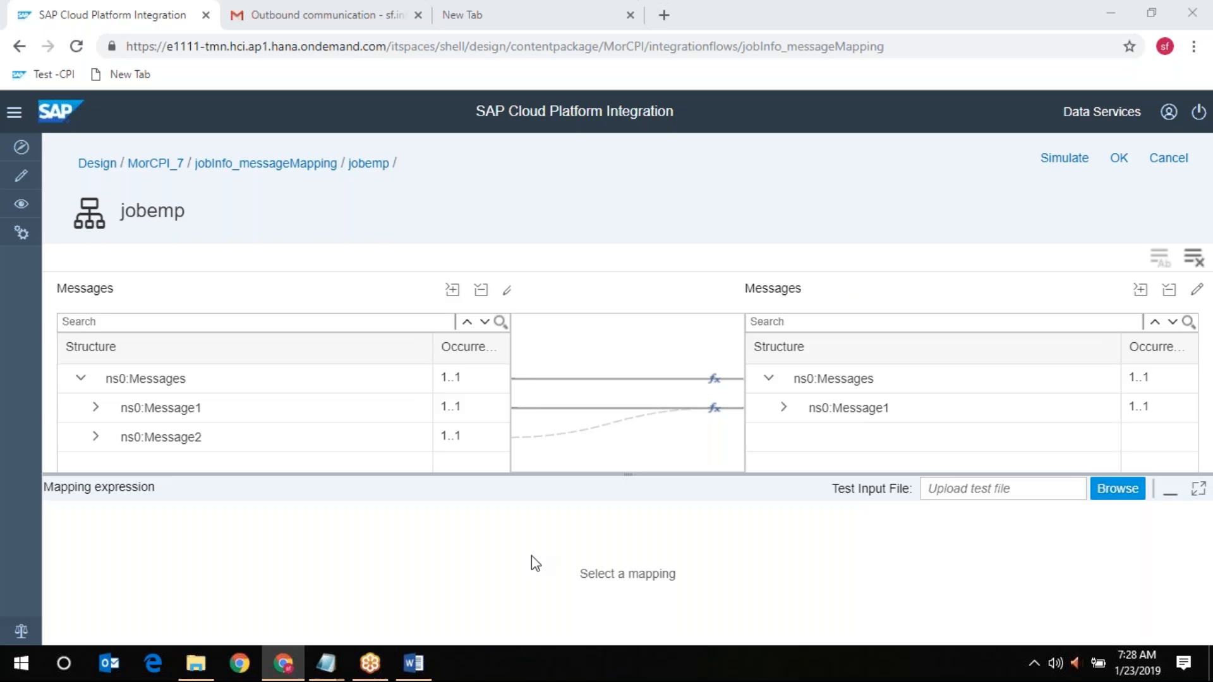
Open the Sample_Data Mapping Sheet workbook from the 01.HCI Training folder in File Explorer, then minimize the folder window
{"action": "mouse_move", "coordinate": [197, 660]}
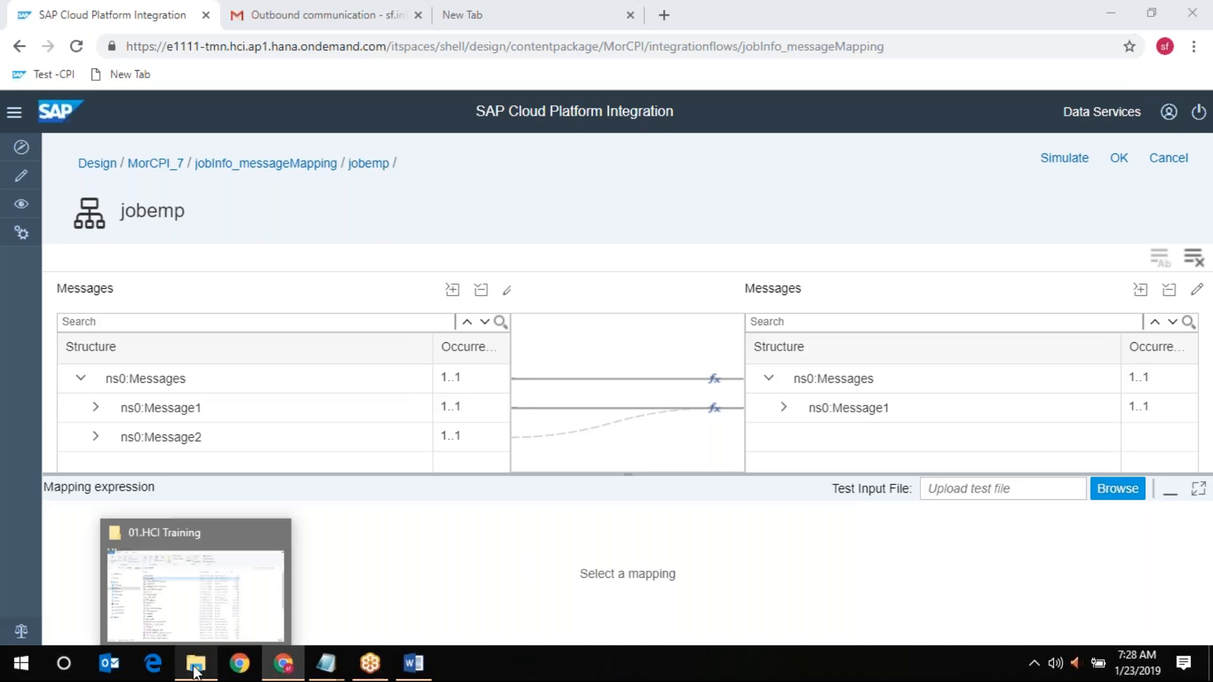
{"action": "mouse_move", "coordinate": [206, 541]}
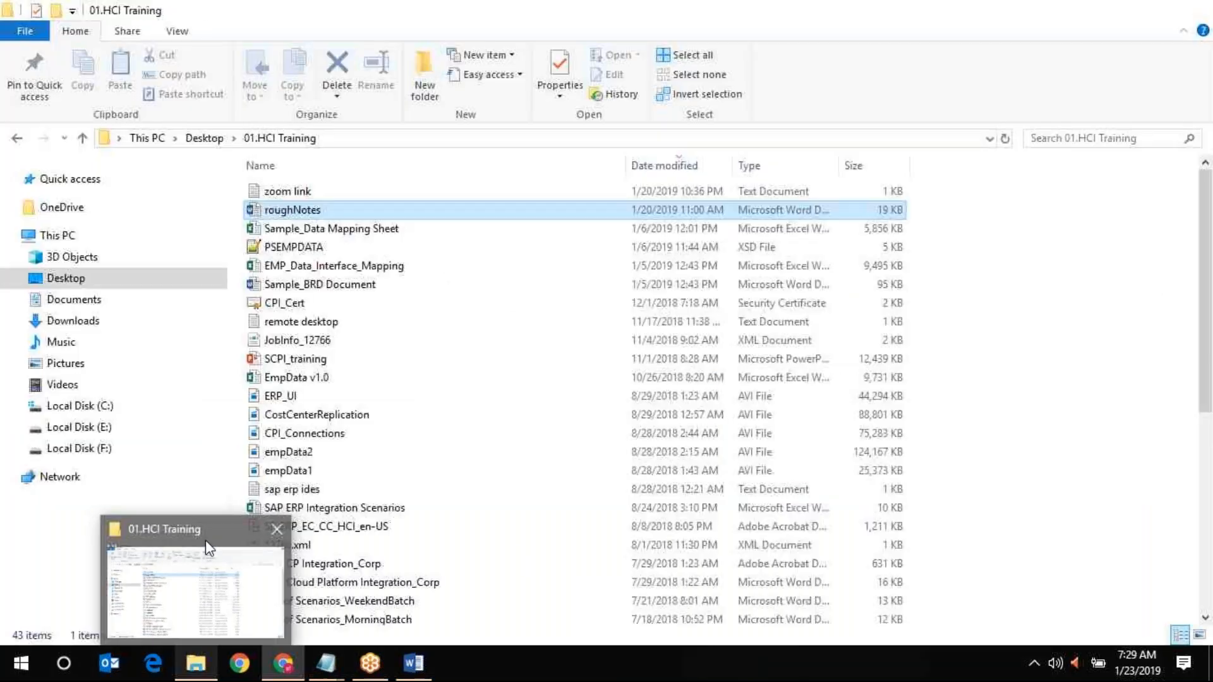
{"action": "left_click", "coordinate": [206, 540]}
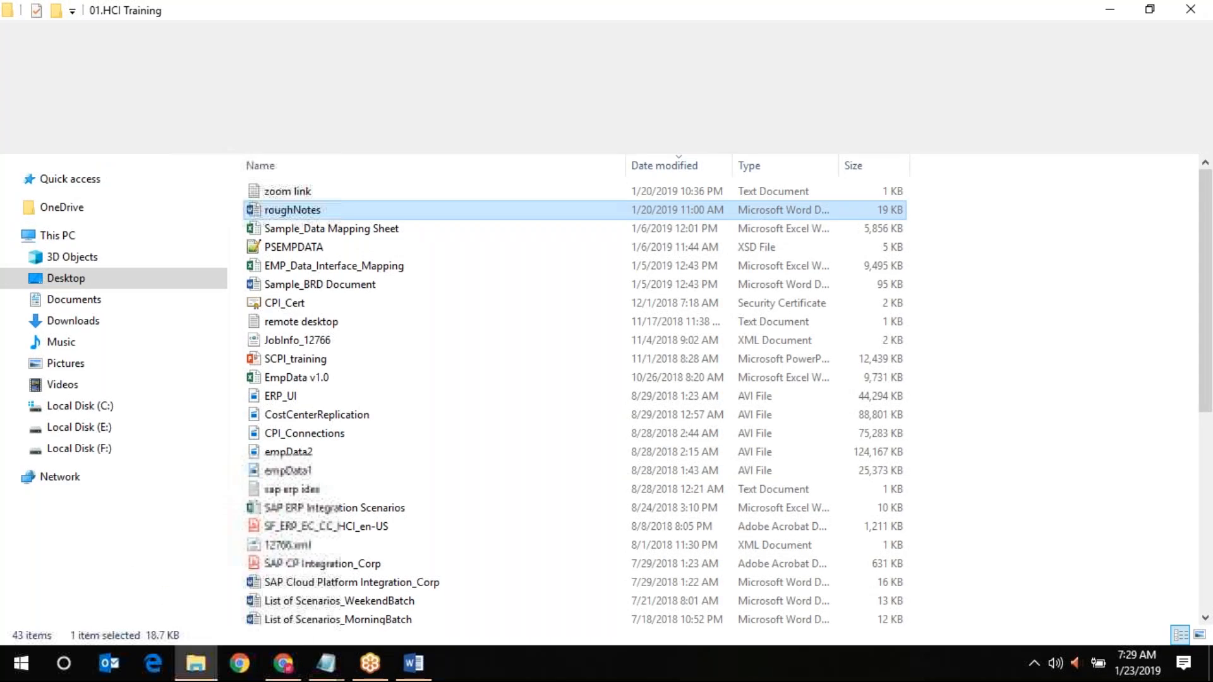
{"action": "left_click", "coordinate": [306, 228]}
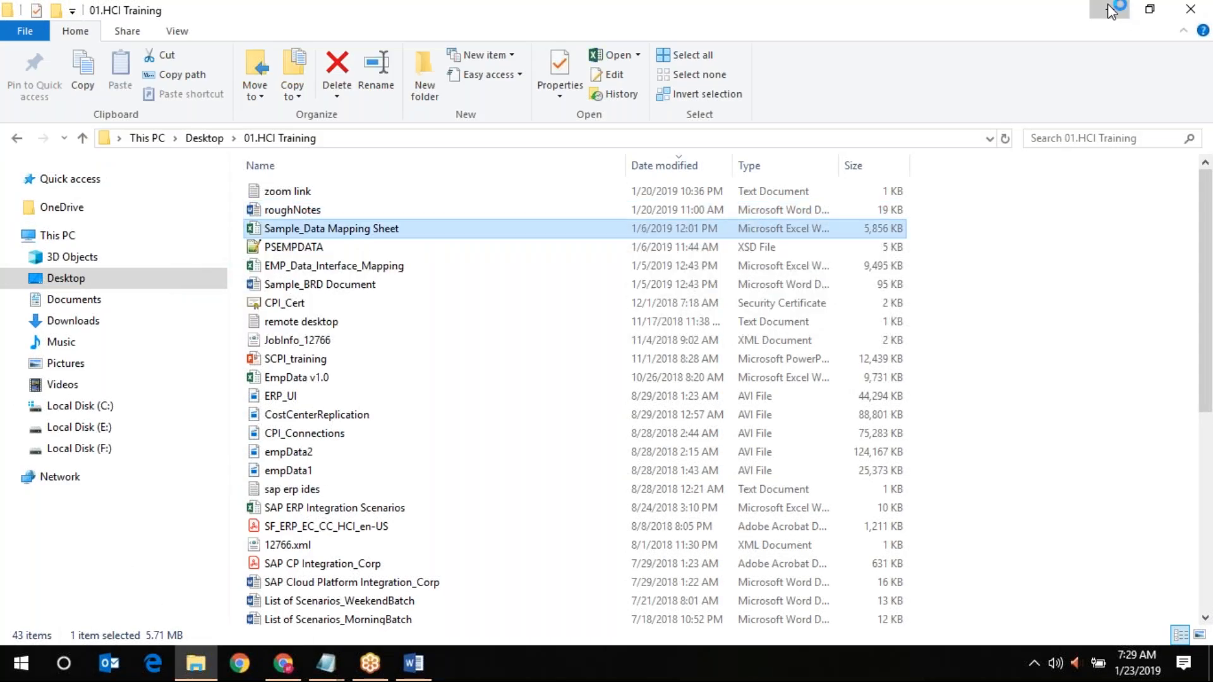
{"action": "left_click", "coordinate": [1110, 10]}
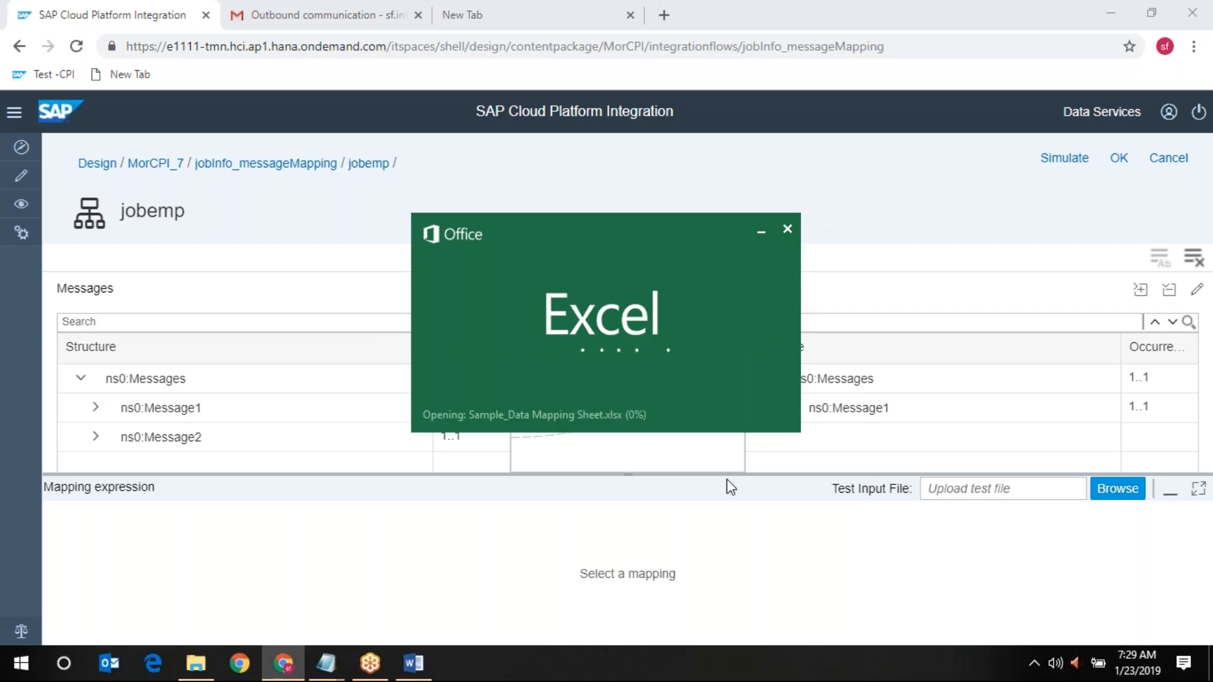
{"action": "mouse_move", "coordinate": [433, 662]}
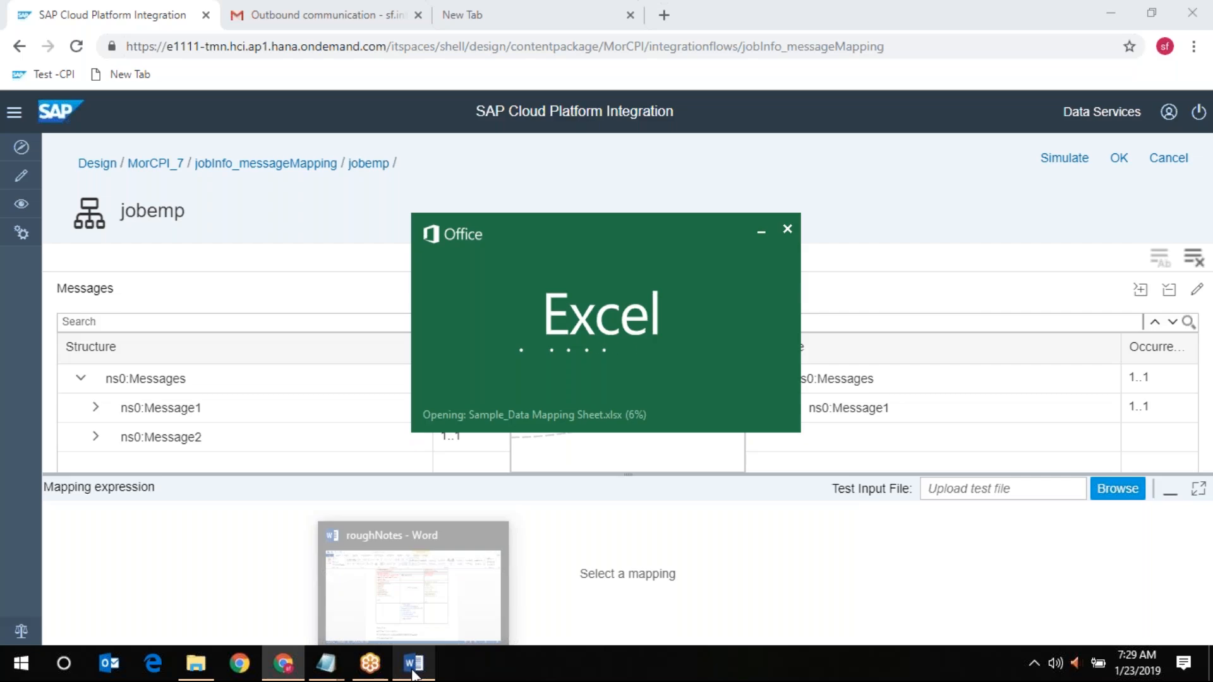
Switch to the roughNotes Word document and review the table of sender, interface and receiver systems
{"action": "left_click", "coordinate": [430, 543]}
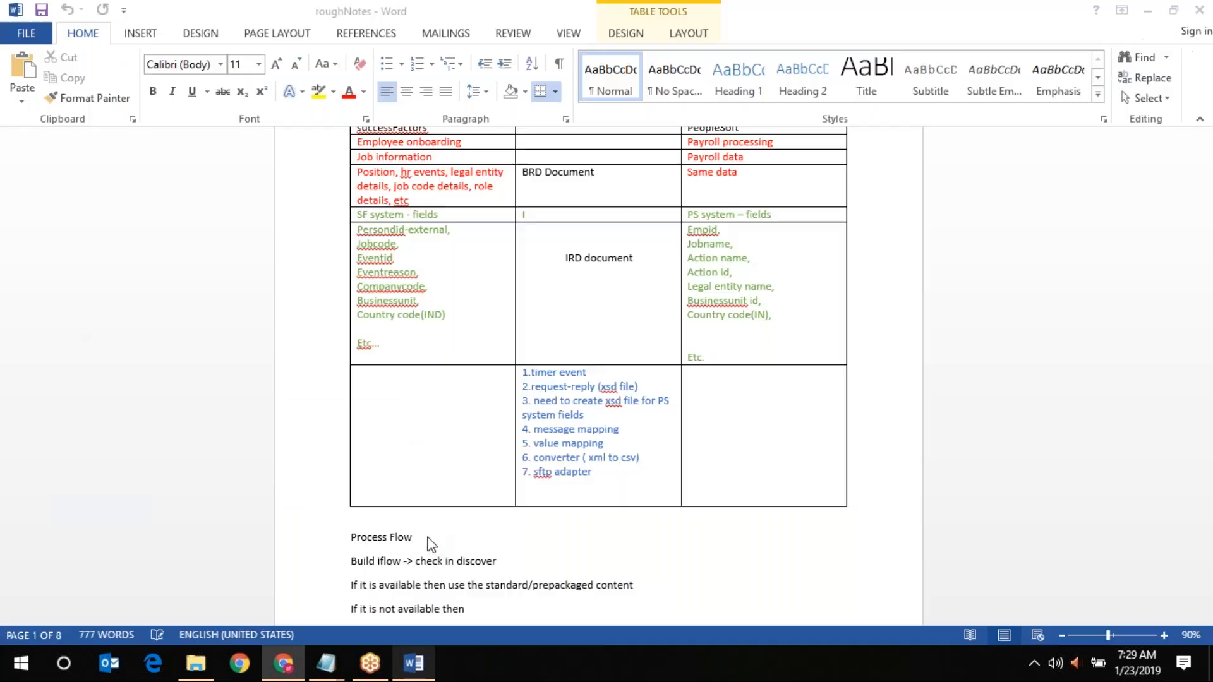
{"action": "scroll", "coordinate": [566, 373], "scroll_direction": "up", "scroll_amount": 1}
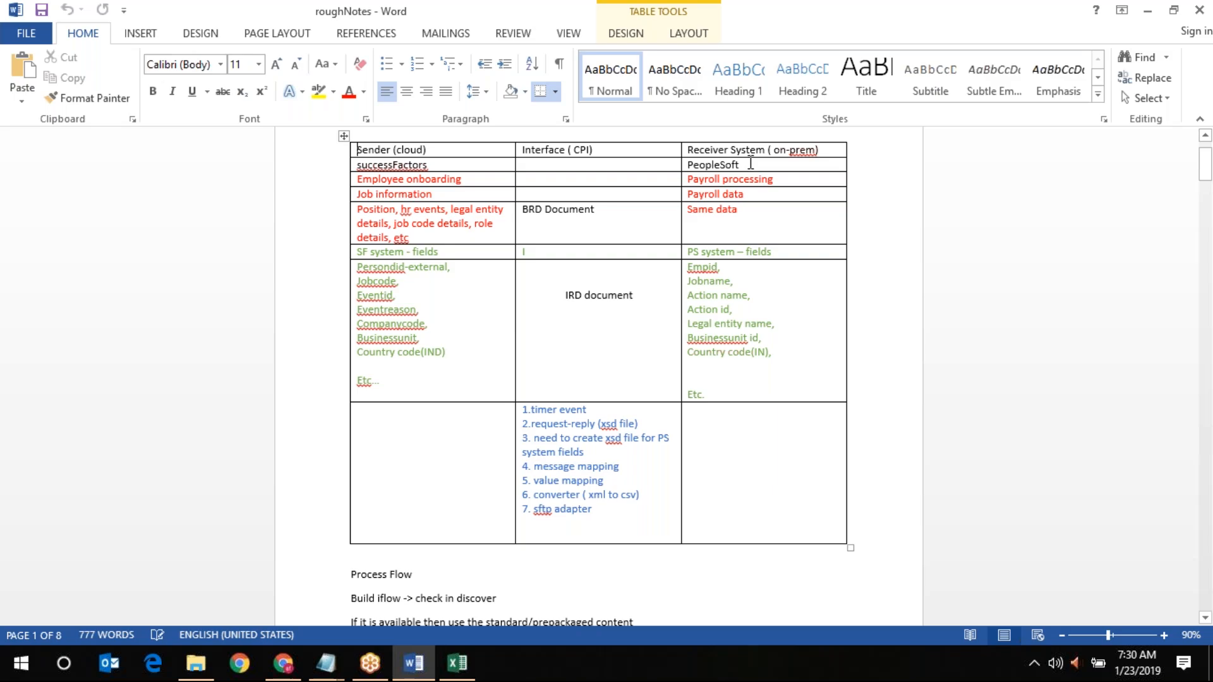
{"action": "left_click", "coordinate": [750, 164]}
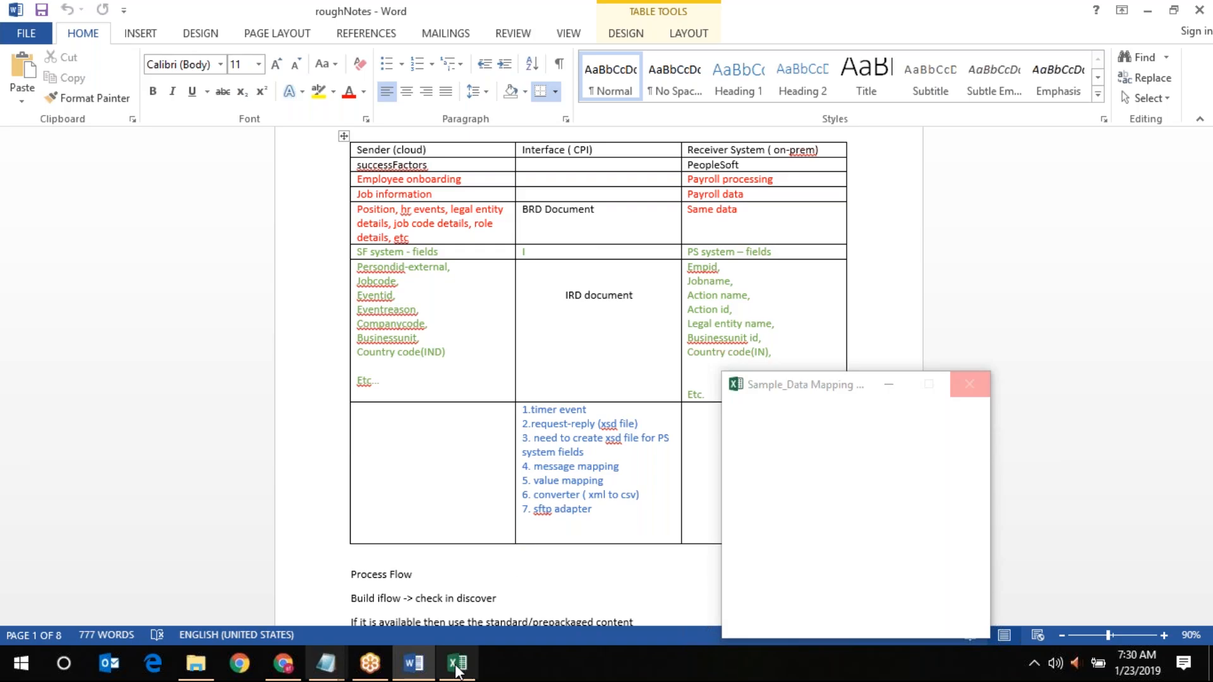
Switch to the Sample_Data Mapping Sheet workbook in Excel and review the first SF field rows of the Mapping fields sheet
{"action": "mouse_move", "coordinate": [456, 669]}
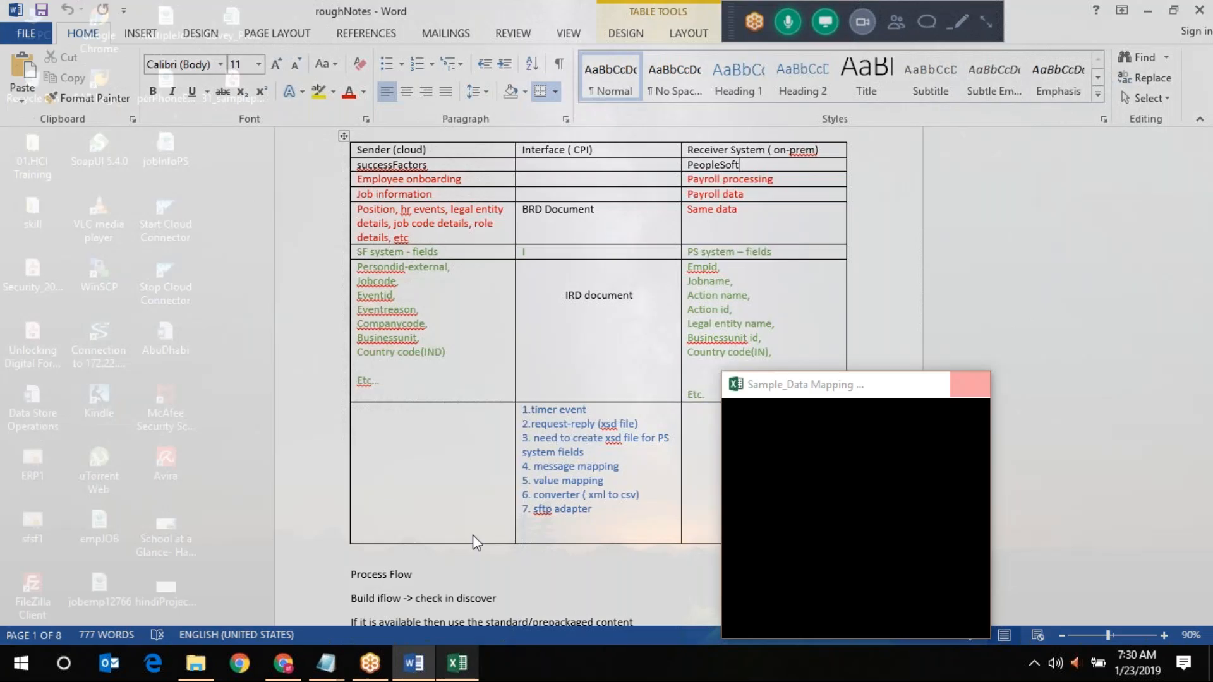
{"action": "left_click", "coordinate": [472, 535]}
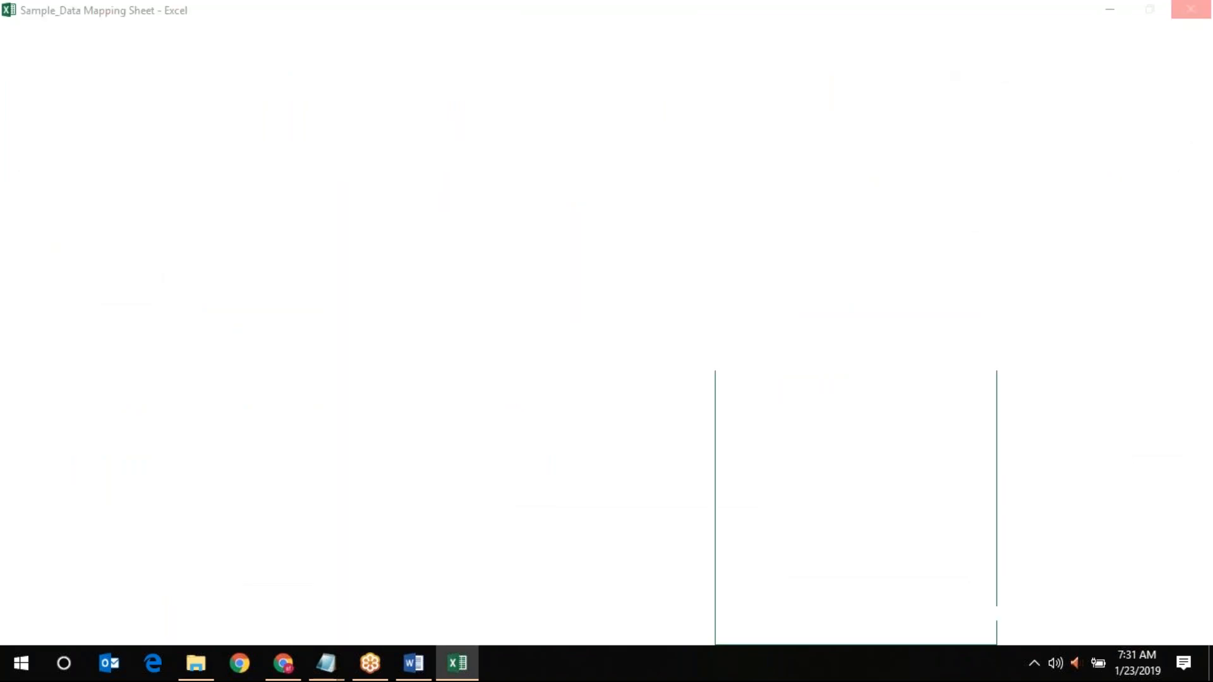
{"action": "scroll", "coordinate": [76, 245], "scroll_direction": "up", "scroll_amount": 3}
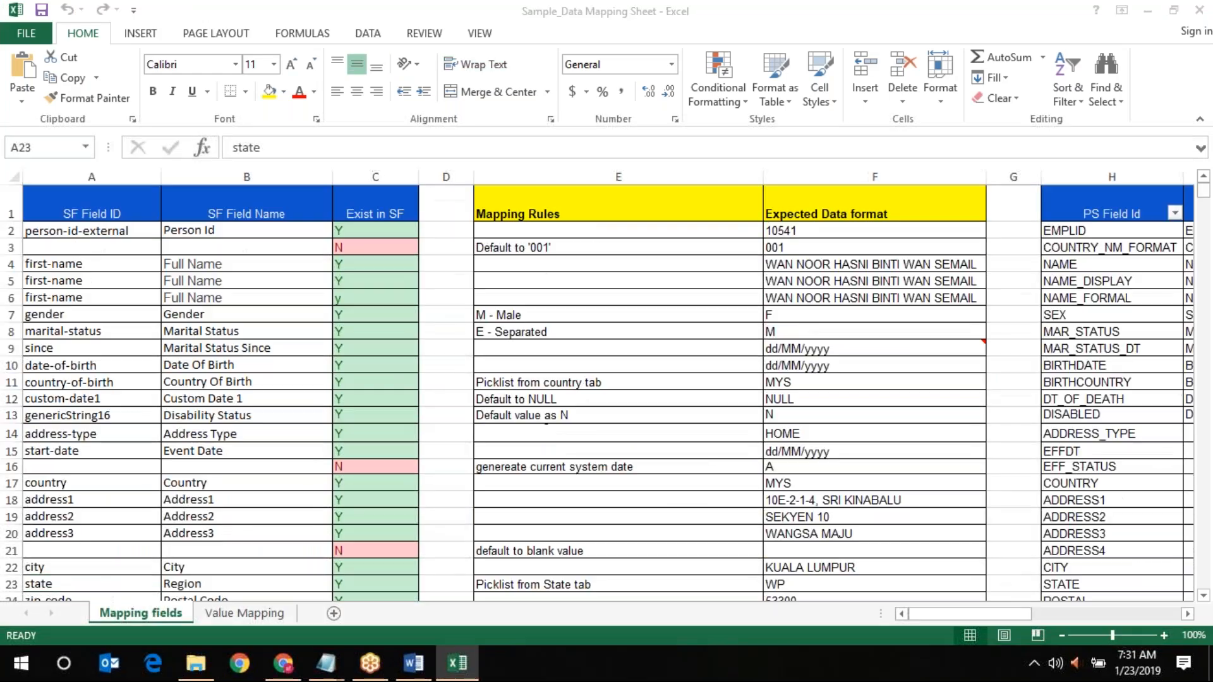
{"action": "left_click", "coordinate": [76, 246]}
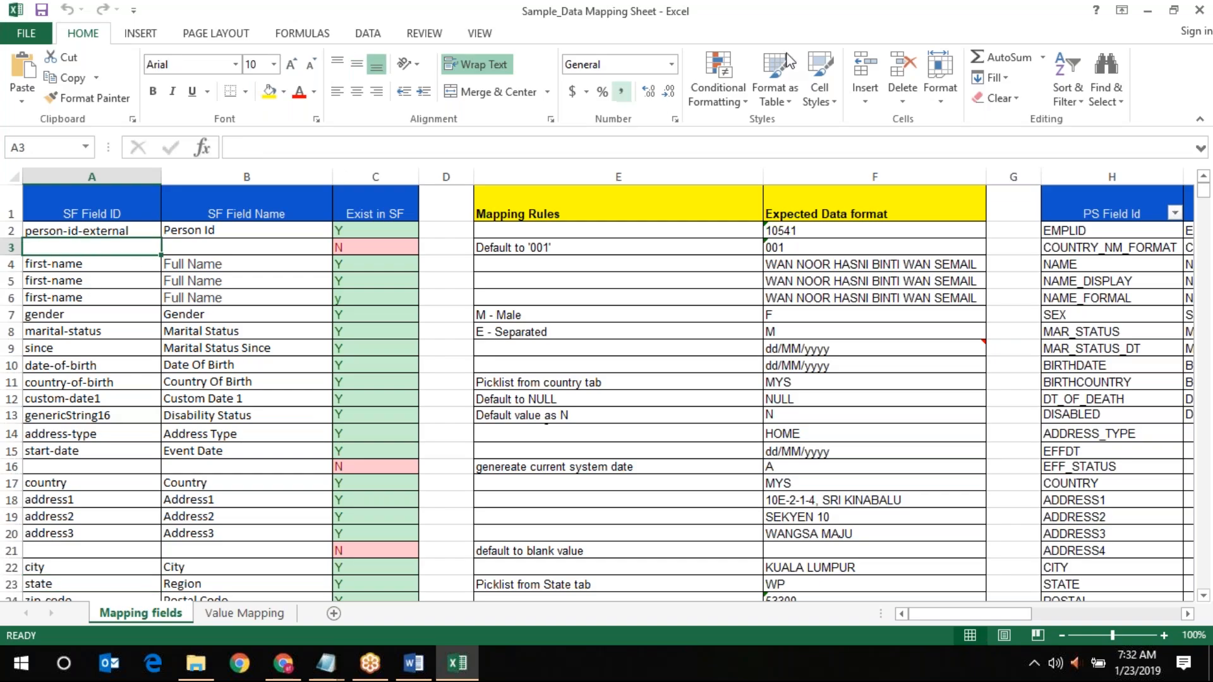
{"action": "left_click", "coordinate": [792, 26]}
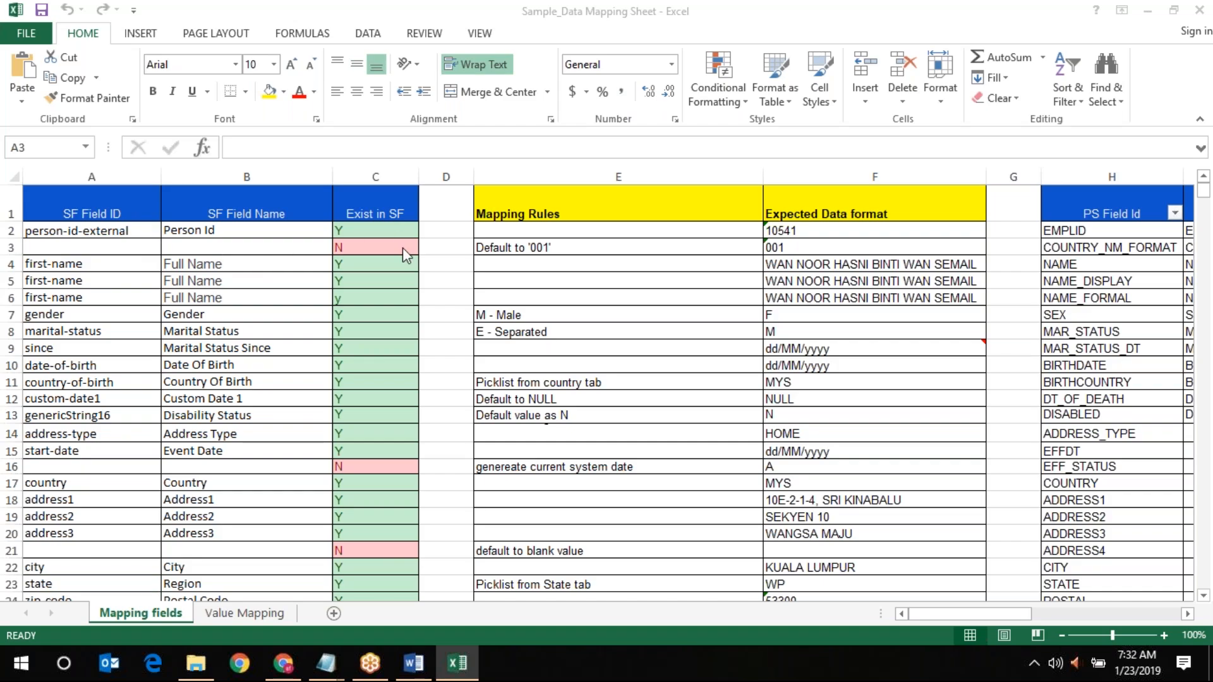
Examine the Mapping fields sheet across to the PS field columns and down its rows, then return to the first row
{"action": "left_click", "coordinate": [1187, 616]}
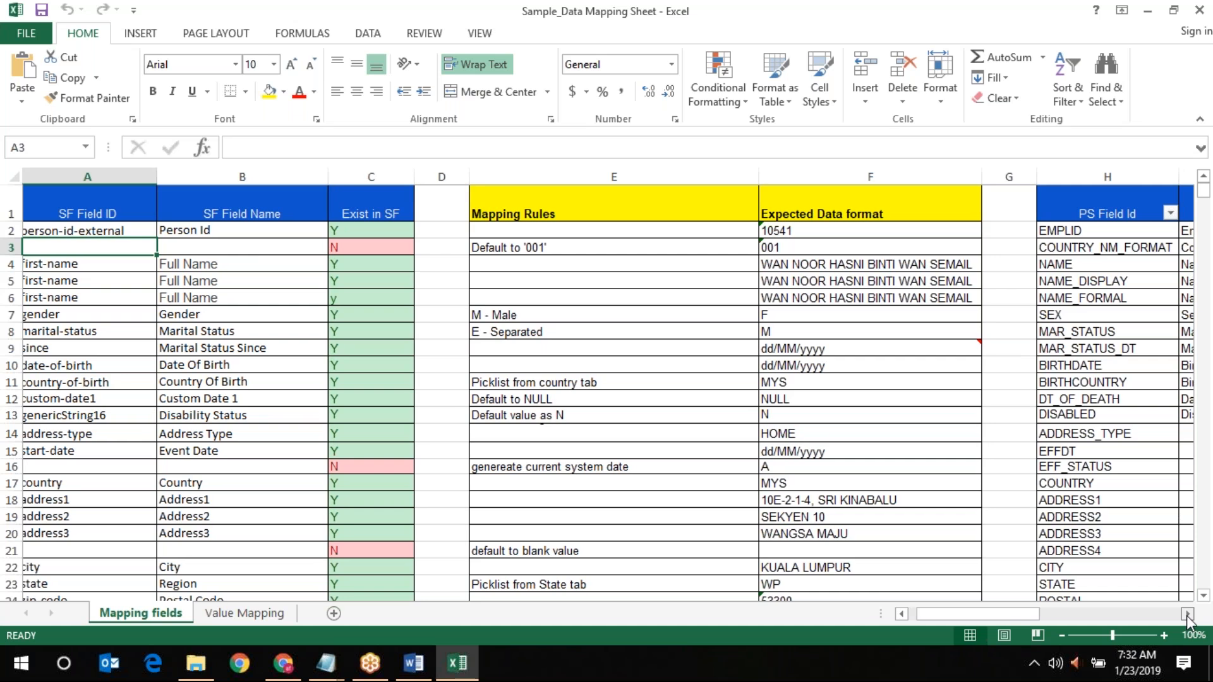
{"action": "left_click", "coordinate": [1187, 616]}
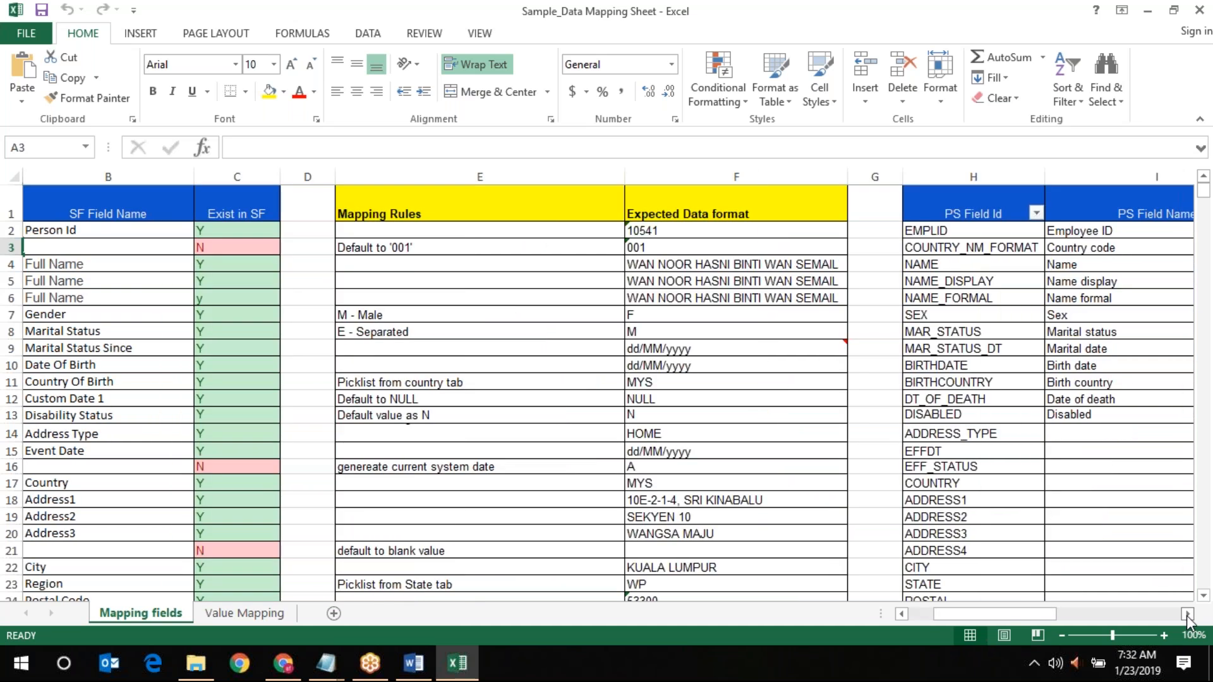
{"action": "left_click", "coordinate": [1186, 616]}
{"action": "left_click", "coordinate": [1187, 616]}
{"action": "scroll", "coordinate": [981, 428], "scroll_direction": "down", "scroll_amount": 3}
{"action": "scroll", "coordinate": [981, 428], "scroll_direction": "down", "scroll_amount": 4}
{"action": "scroll", "coordinate": [981, 427], "scroll_direction": "down", "scroll_amount": 3}
{"action": "left_click", "coordinate": [927, 616]}
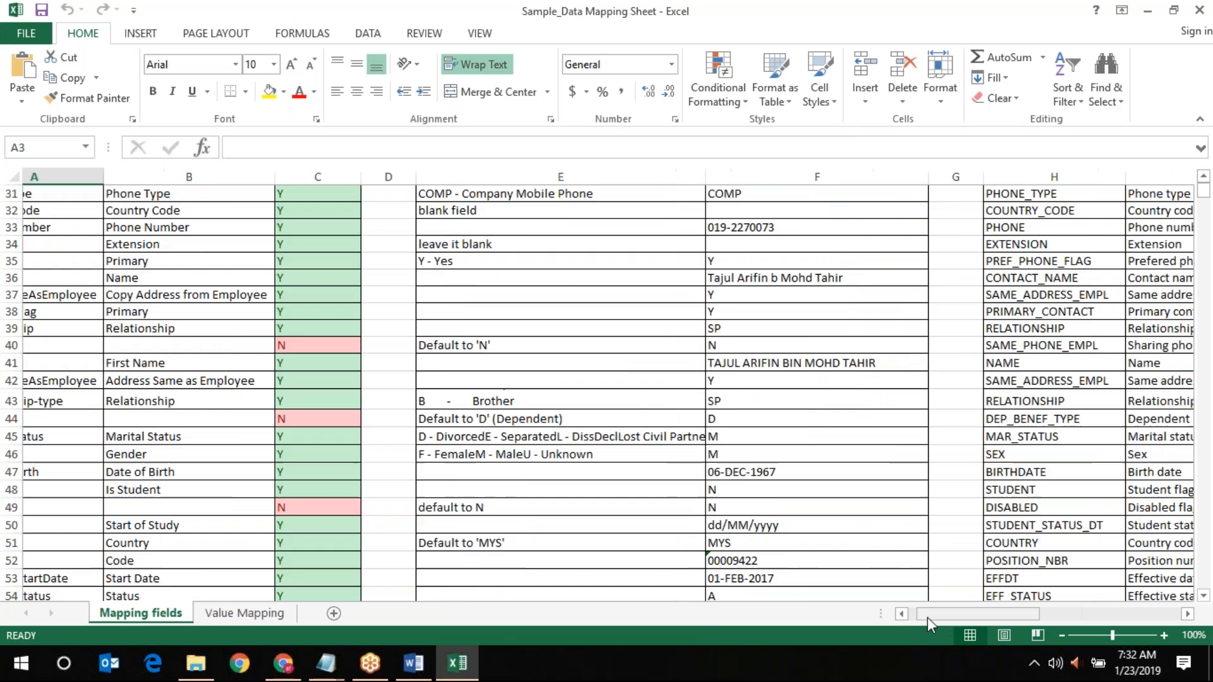
{"action": "left_click", "coordinate": [927, 616]}
{"action": "scroll", "coordinate": [640, 490], "scroll_direction": "up", "scroll_amount": 8}
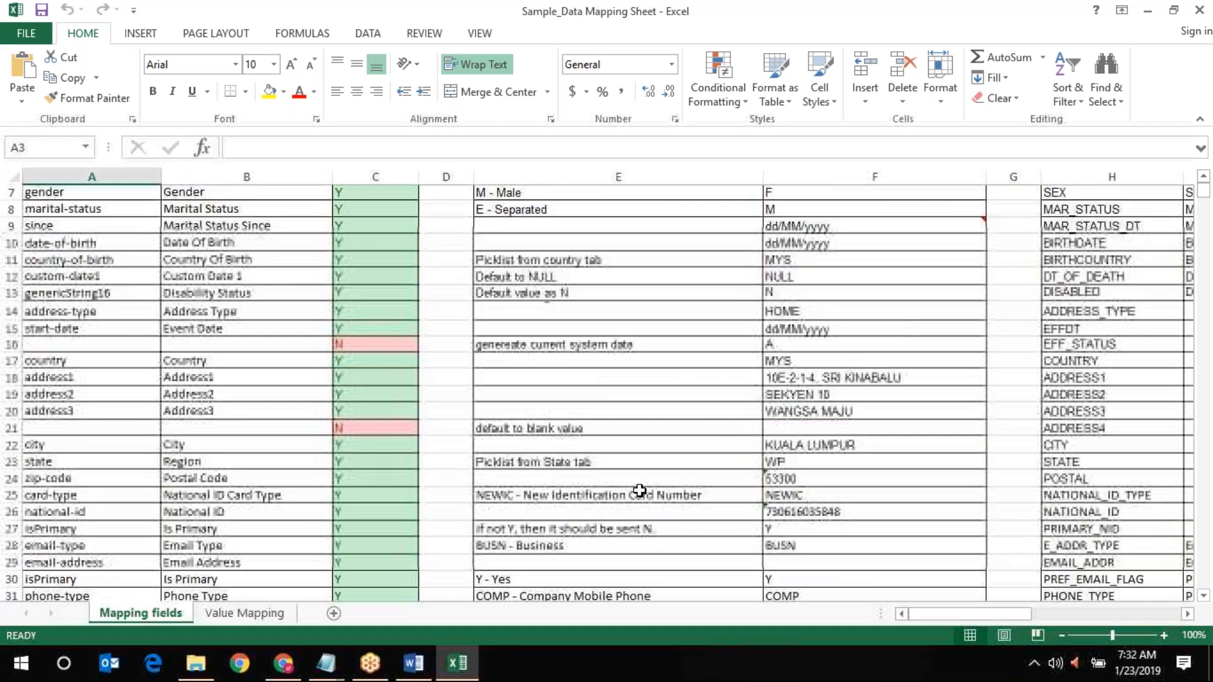
{"action": "scroll", "coordinate": [639, 490], "scroll_direction": "up", "scroll_amount": 2}
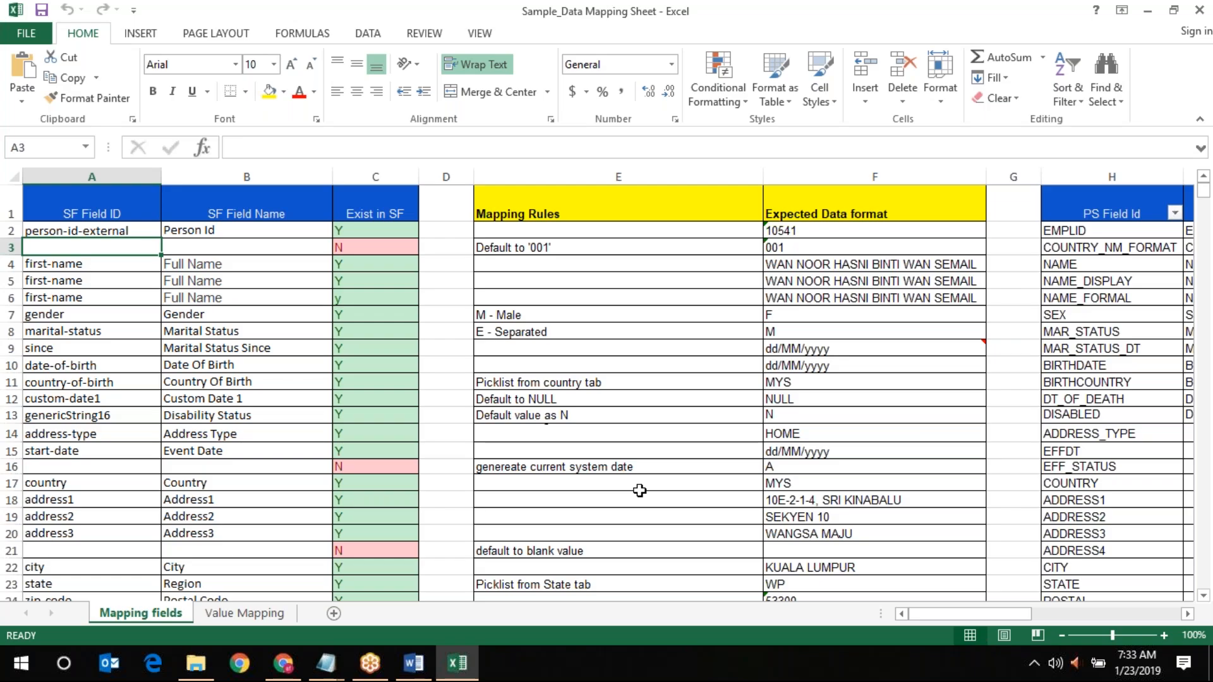
Check the mapping rule and expected data format cells for the Marital Status Since field
{"action": "key", "text": "Right"}
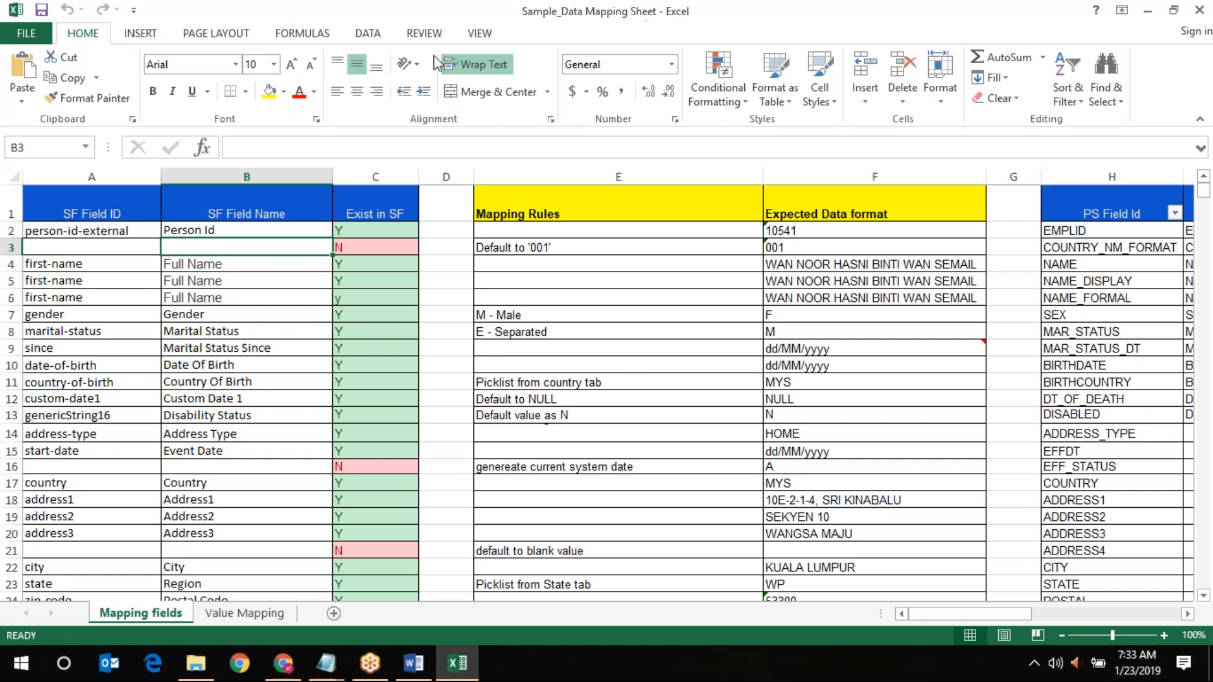
{"action": "left_click", "coordinate": [749, 349]}
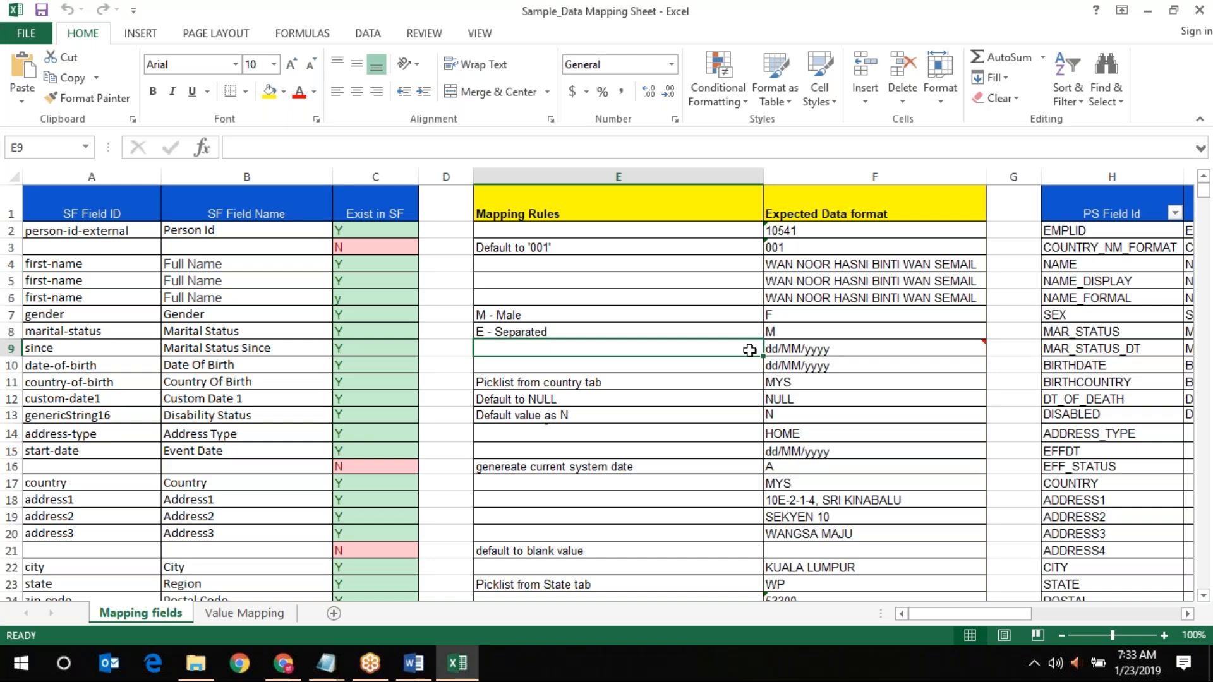
{"action": "key", "text": "Right"}
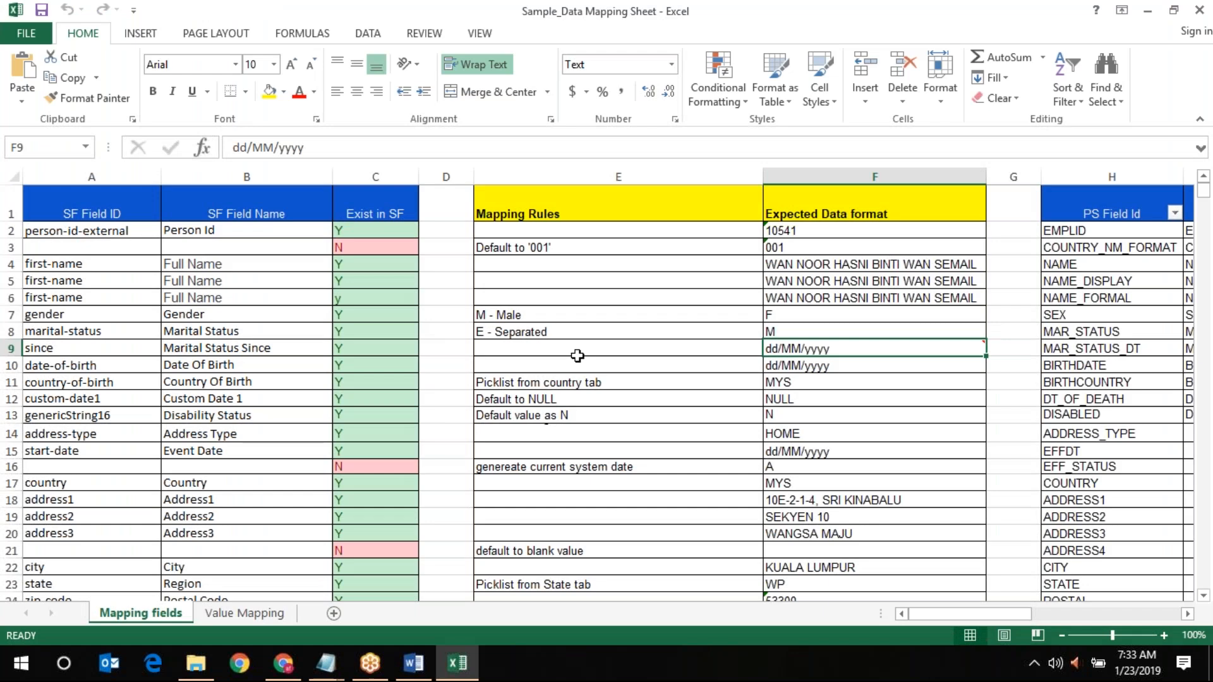
Read the complete mapping rule for marital-status in cell E8 in the expanded formula bar, then collapse the bar
{"action": "left_click", "coordinate": [530, 331]}
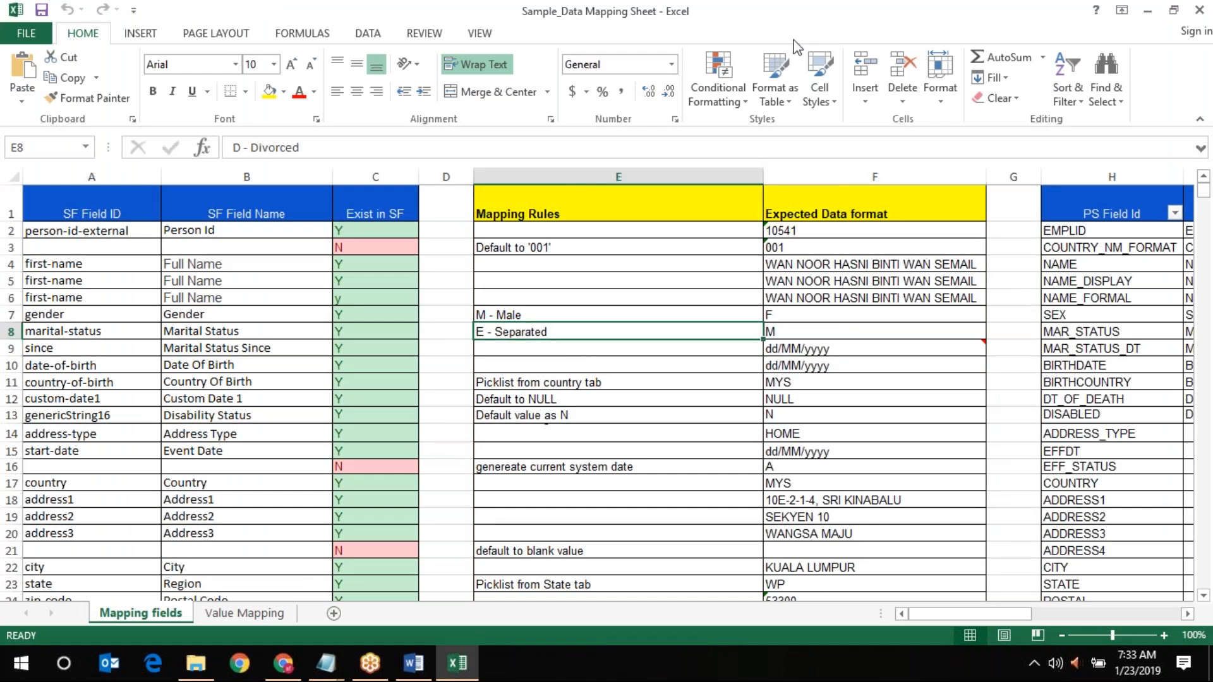
{"action": "left_click", "coordinate": [788, 20]}
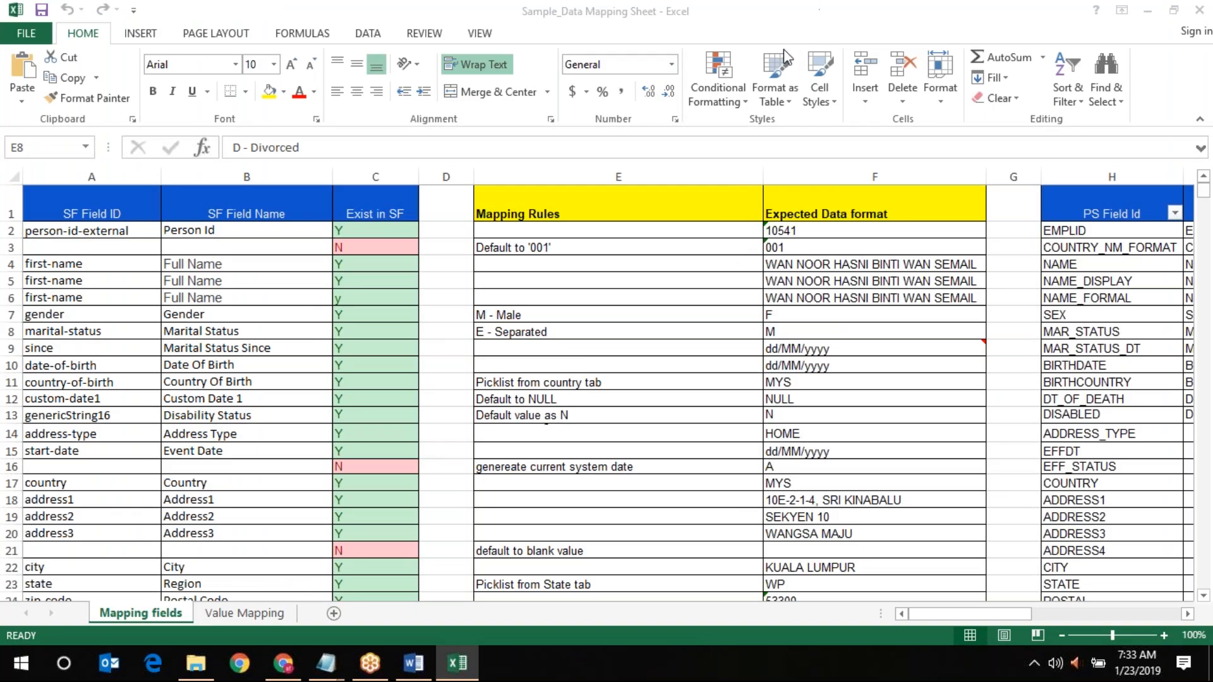
{"action": "left_click", "coordinate": [627, 336]}
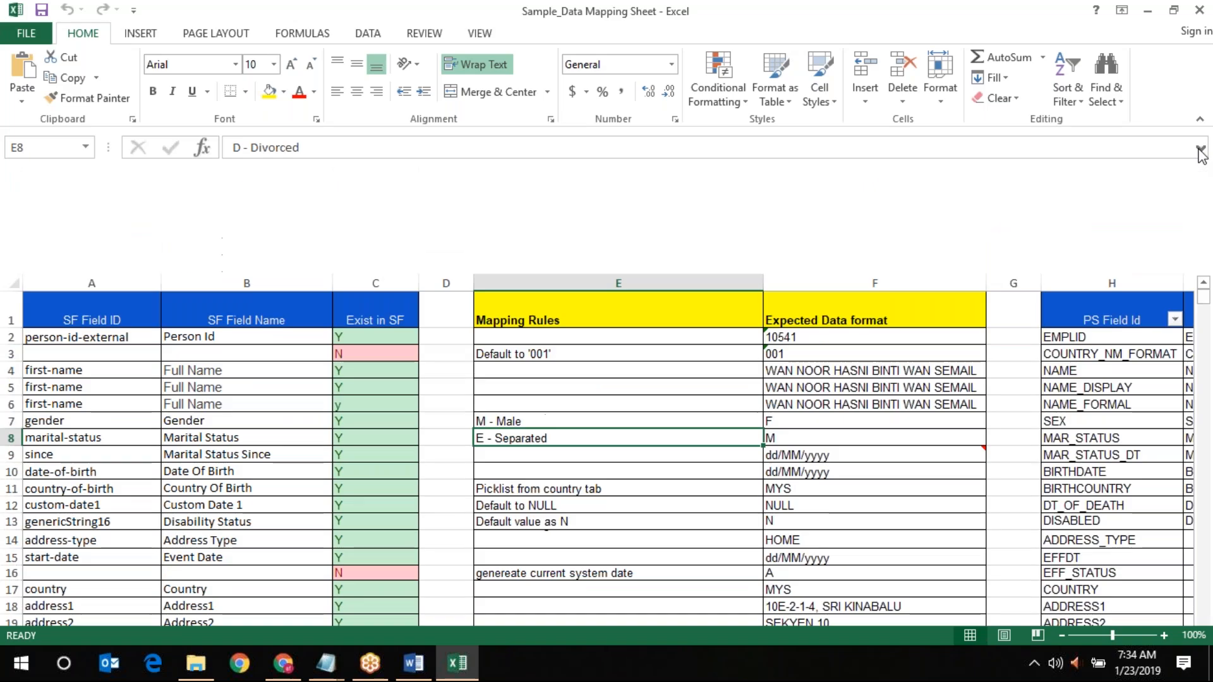
{"action": "left_click", "coordinate": [1200, 150]}
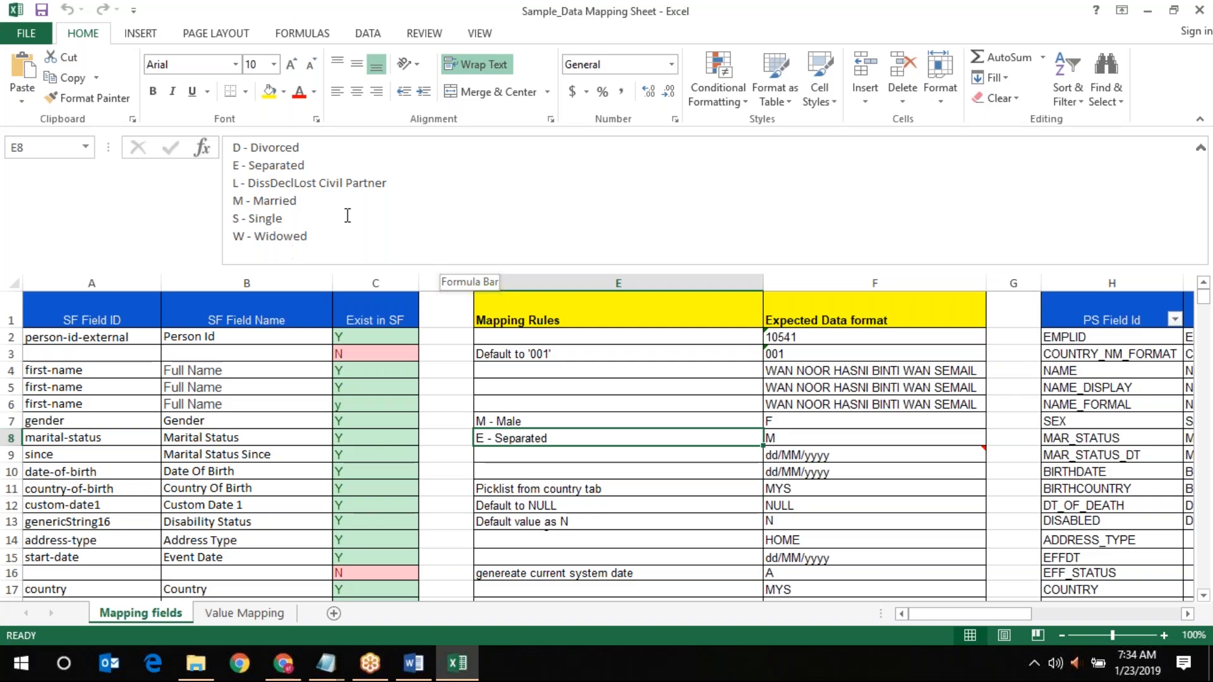
{"action": "left_click", "coordinate": [1198, 152]}
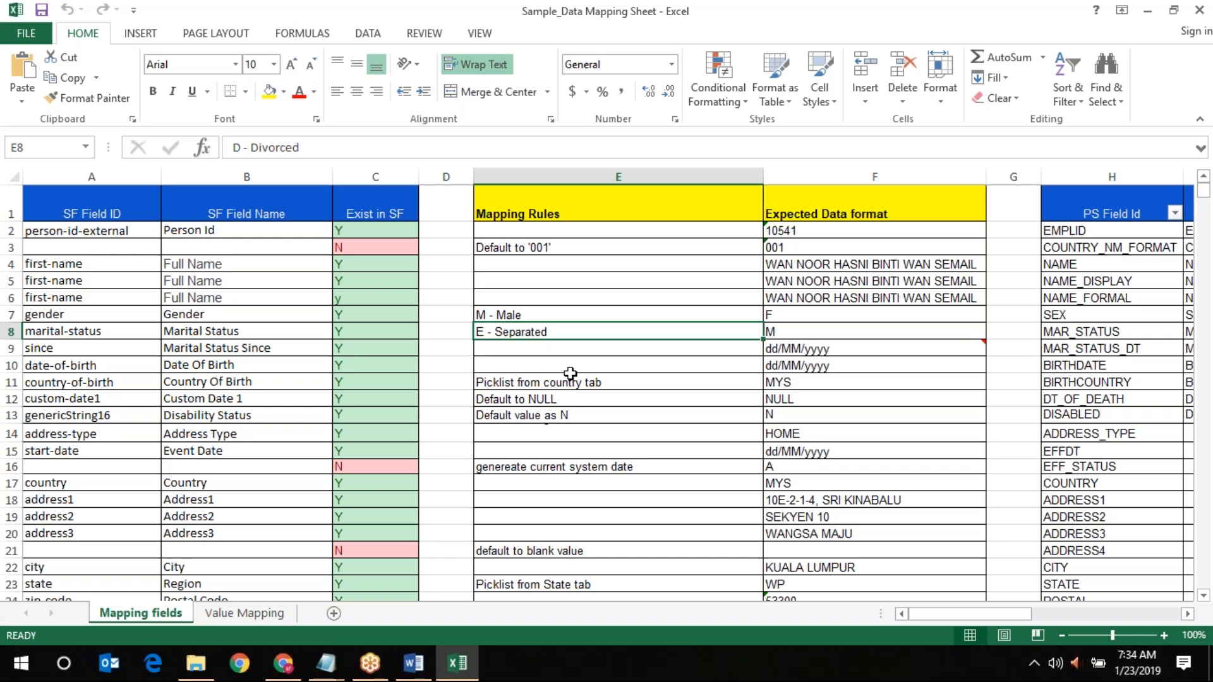
Examine the mapping rules and default values through the remaining rows of the Mapping fields sheet
{"action": "scroll", "coordinate": [570, 374], "scroll_direction": "down", "scroll_amount": 1}
{"action": "scroll", "coordinate": [570, 374], "scroll_direction": "down", "scroll_amount": 7}
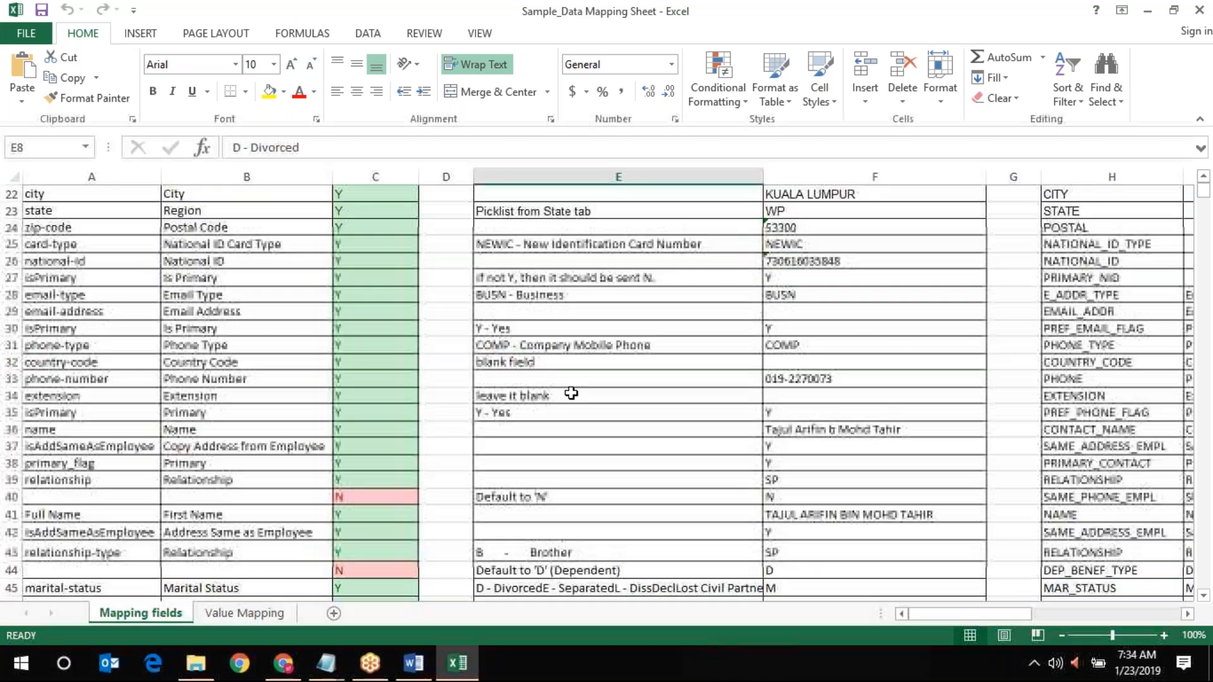
{"action": "scroll", "coordinate": [571, 393], "scroll_direction": "down", "scroll_amount": 3}
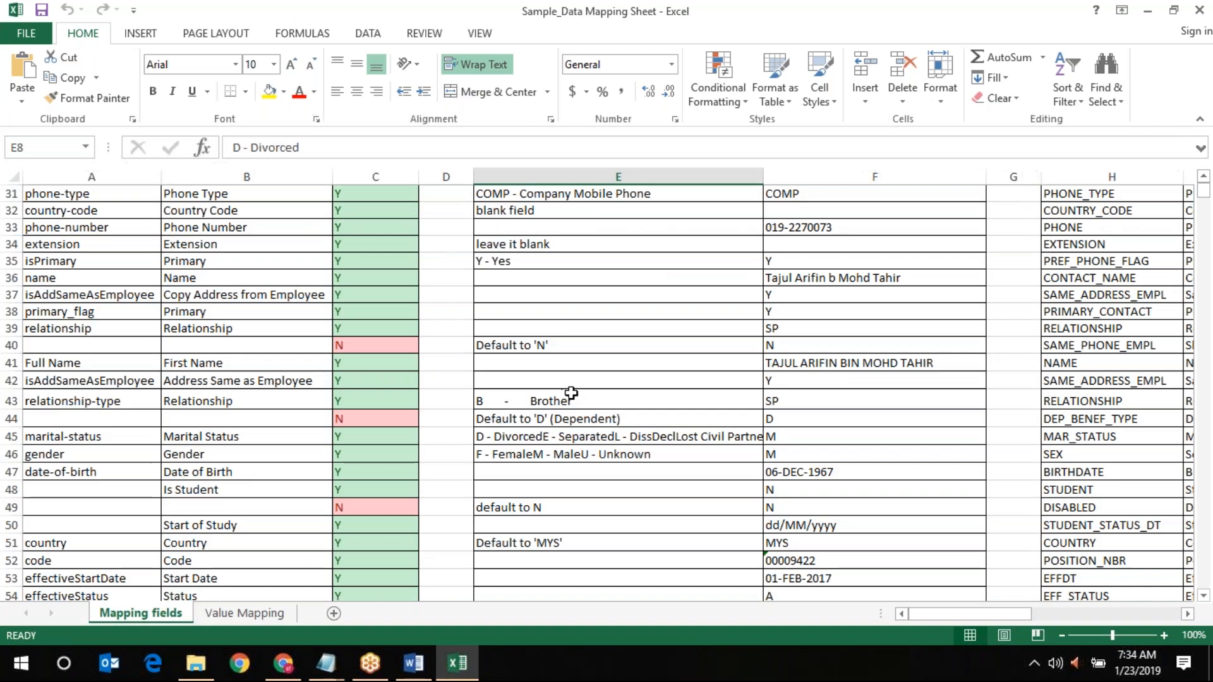
{"action": "scroll", "coordinate": [571, 393], "scroll_direction": "down", "scroll_amount": 1}
{"action": "scroll", "coordinate": [563, 248], "scroll_direction": "up", "scroll_amount": 1}
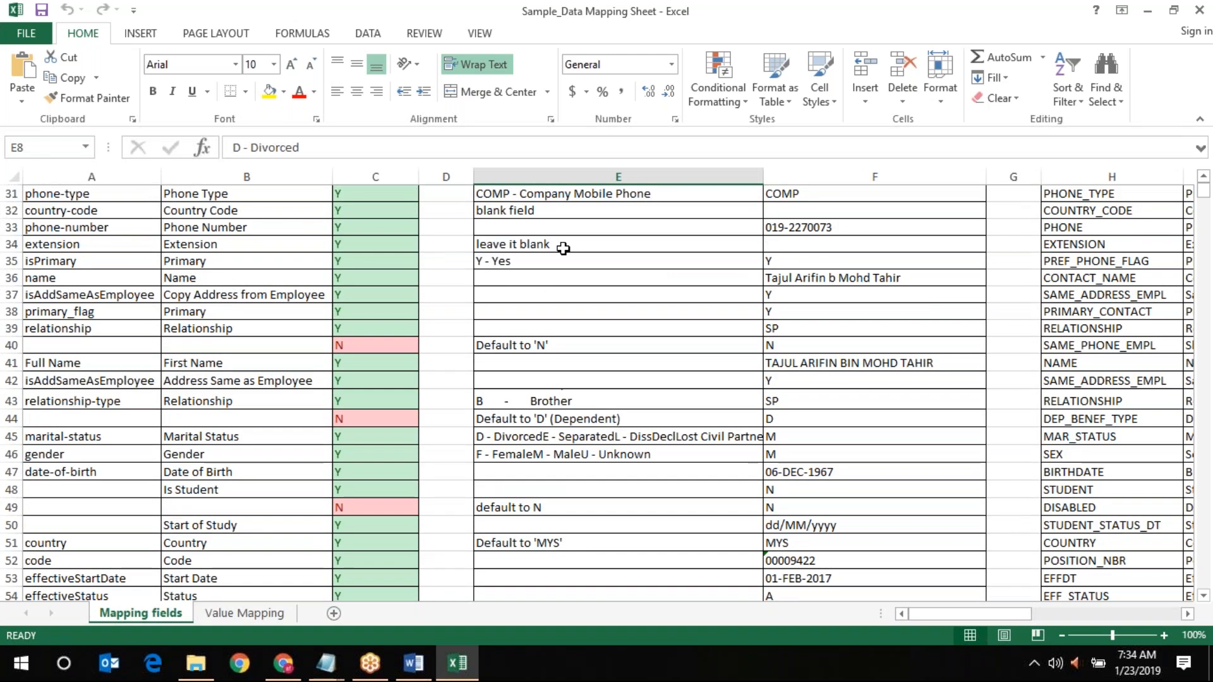
{"action": "scroll", "coordinate": [563, 248], "scroll_direction": "down", "scroll_amount": 1}
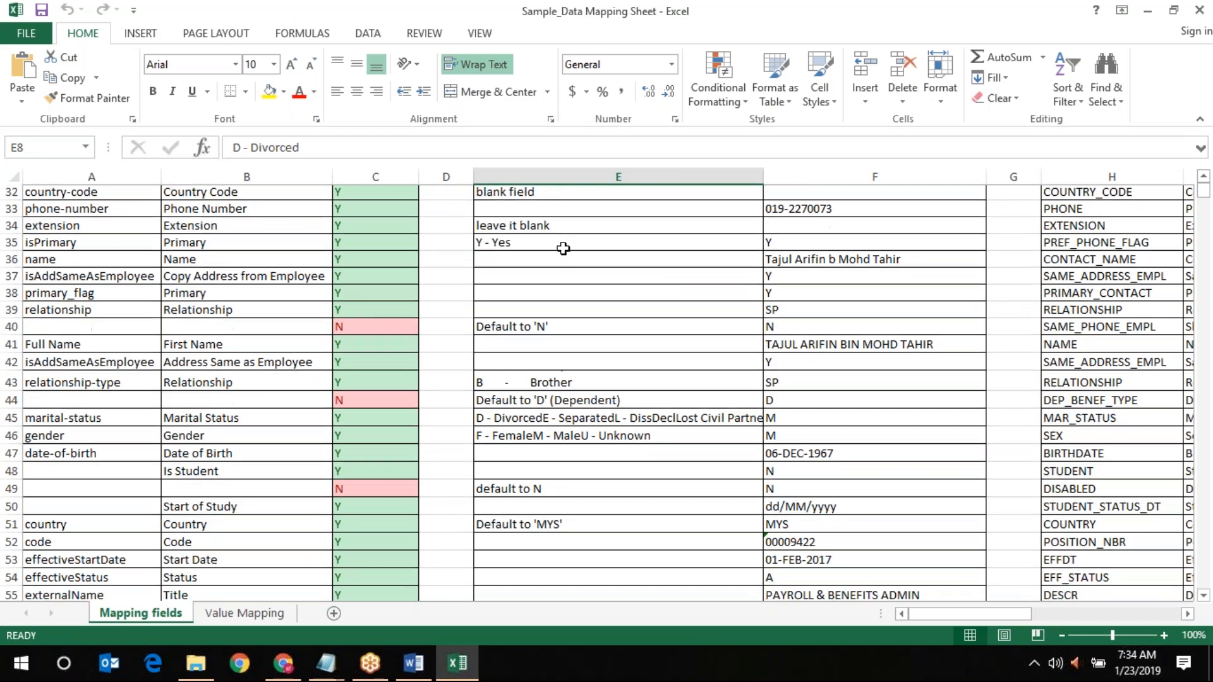
{"action": "scroll", "coordinate": [563, 248], "scroll_direction": "down", "scroll_amount": 6}
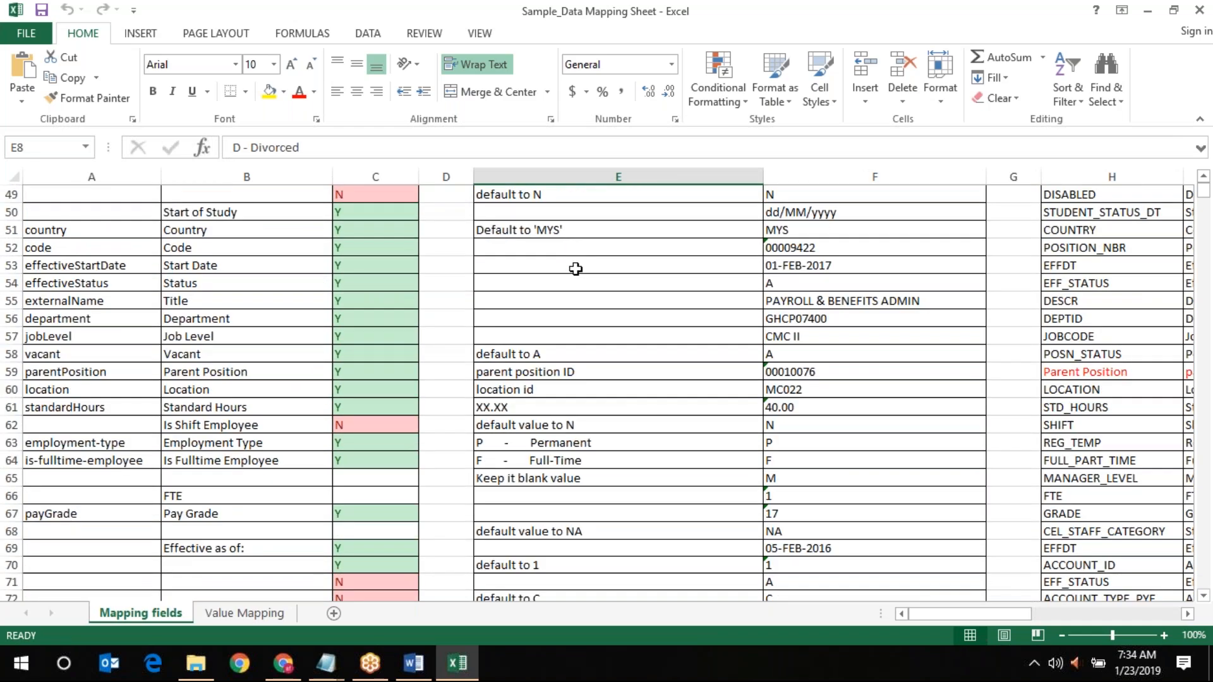
{"action": "scroll", "coordinate": [576, 269], "scroll_direction": "down", "scroll_amount": 3}
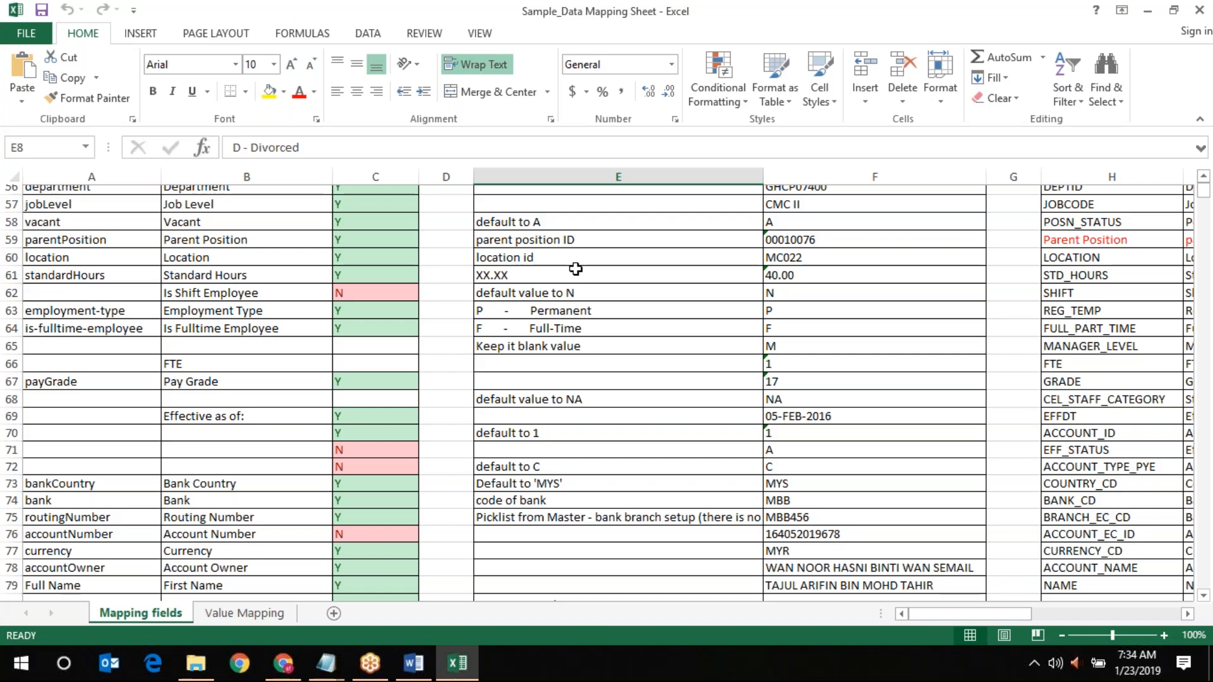
{"action": "scroll", "coordinate": [576, 269], "scroll_direction": "down", "scroll_amount": 3}
{"action": "scroll", "coordinate": [576, 269], "scroll_direction": "down", "scroll_amount": 8}
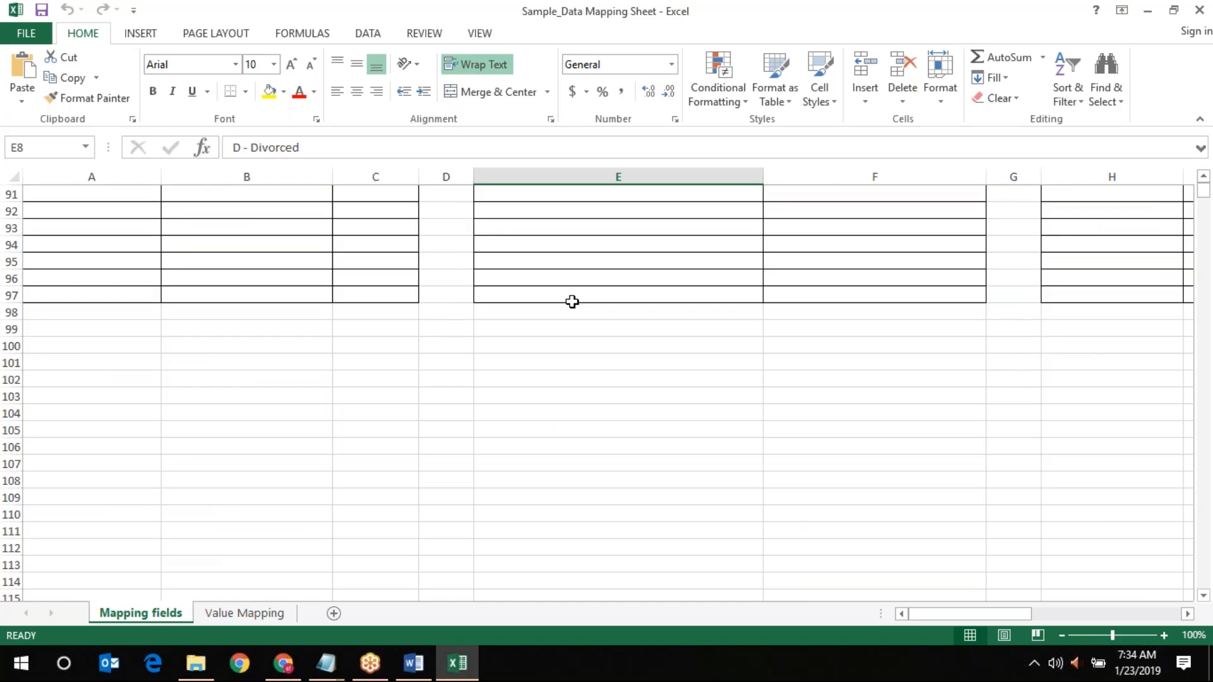
{"action": "scroll", "coordinate": [572, 301], "scroll_direction": "up", "scroll_amount": 5}
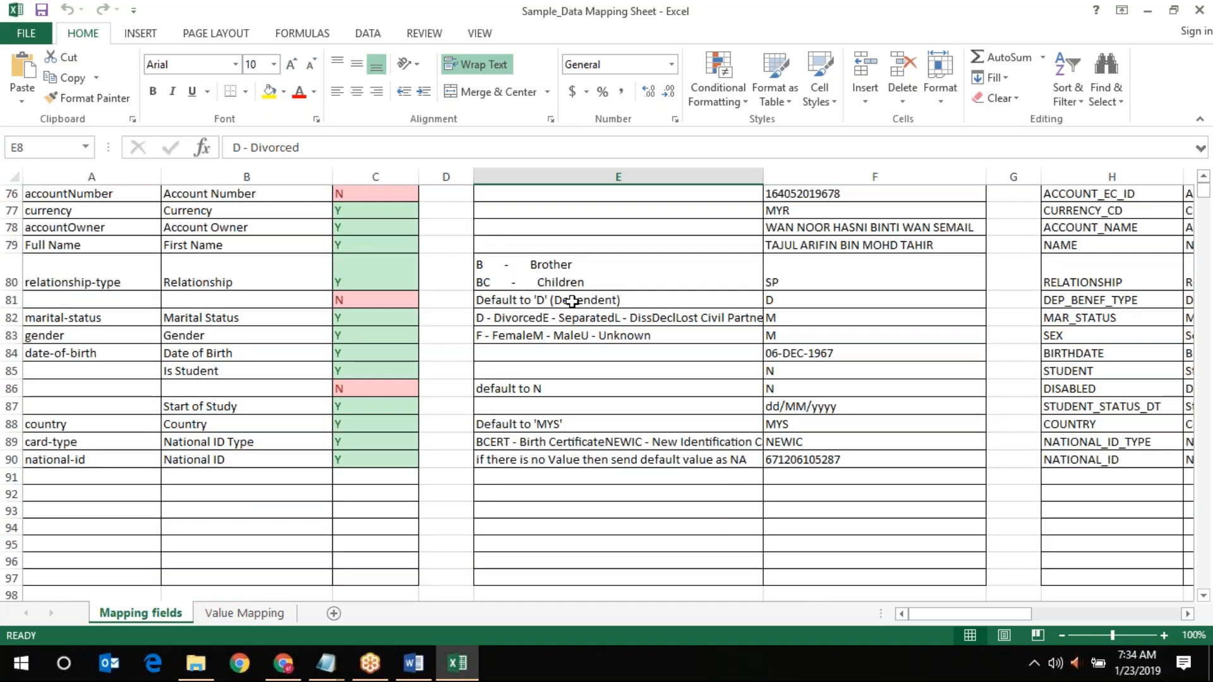
{"action": "scroll", "coordinate": [531, 514], "scroll_direction": "up", "scroll_amount": 1}
{"action": "scroll", "coordinate": [531, 513], "scroll_direction": "up", "scroll_amount": 1}
Inspect the national-id row, comparing its mapping rule in E90 with the Exist in SF flag and the PS field ID
{"action": "left_click", "coordinate": [532, 513]}
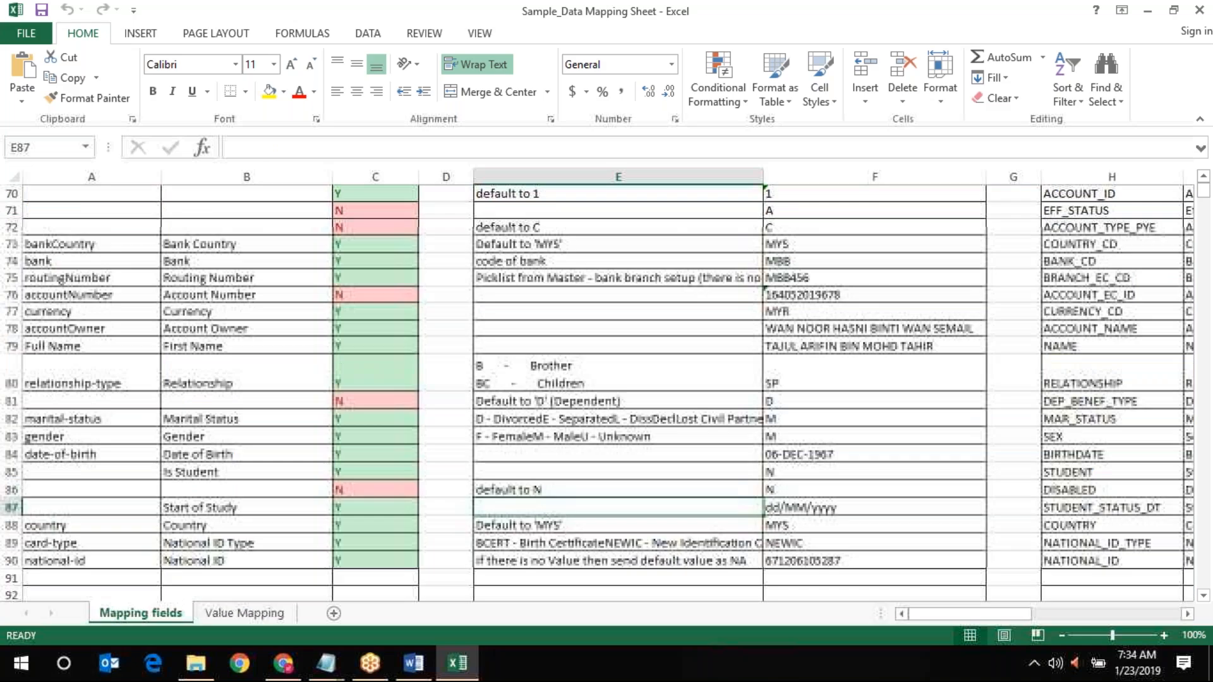
{"action": "left_click", "coordinate": [535, 560]}
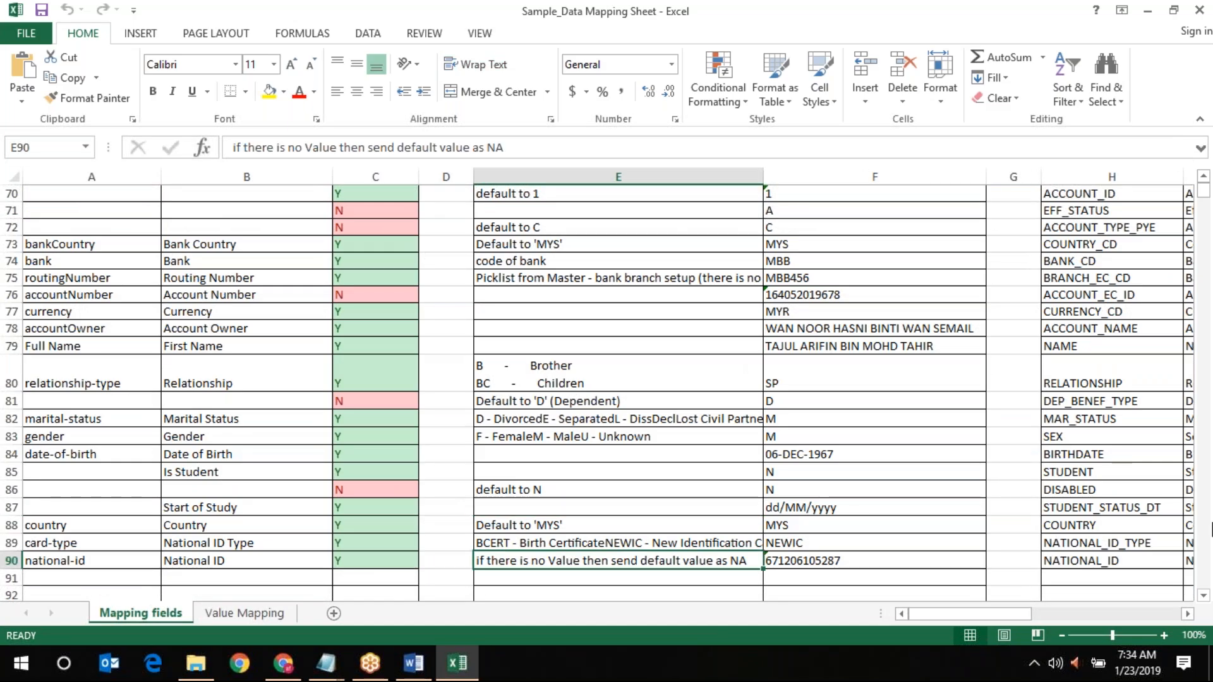
{"action": "key", "text": "Left"}
{"action": "key", "text": "Left"}
{"action": "key", "text": "Left"}
{"action": "key", "text": "Left"}
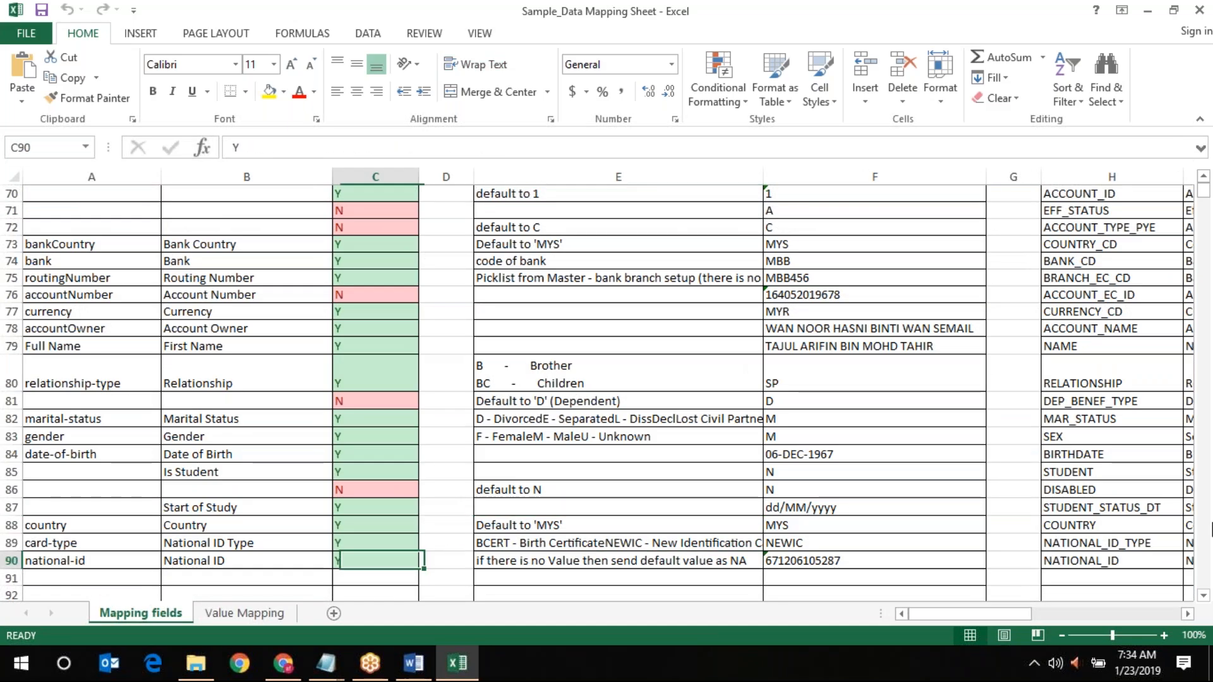
{"action": "key", "text": "Right"}
{"action": "key", "text": "Right"}
{"action": "key", "text": "Right"}
{"action": "key", "text": "Right"}
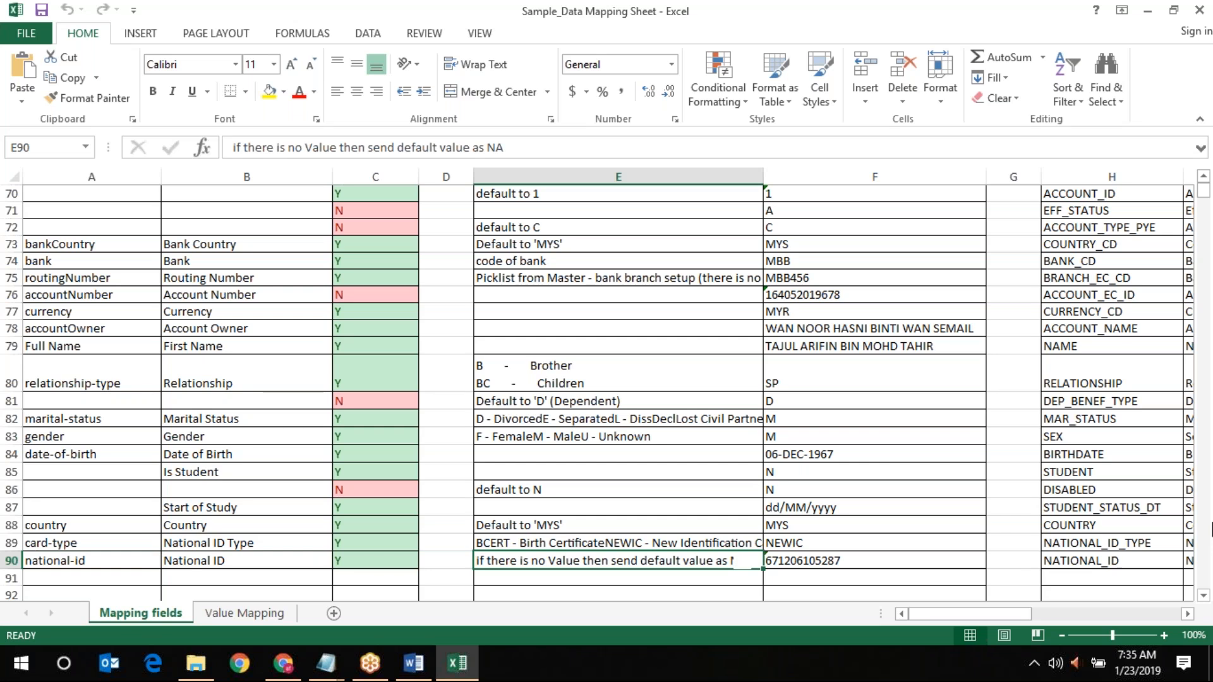
{"action": "key", "text": "Right"}
{"action": "key", "text": "Right"}
{"action": "key", "text": "Right"}
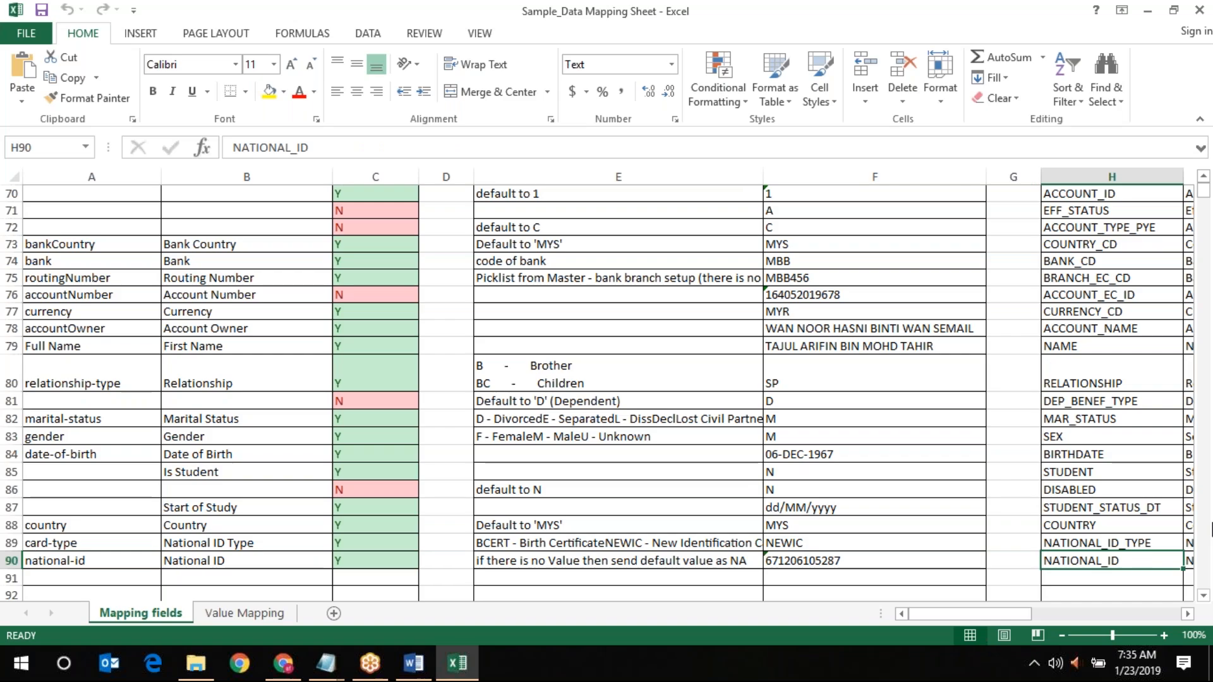
{"action": "key", "text": "Left"}
{"action": "key", "text": "Left"}
{"action": "key", "text": "Left"}
{"action": "key", "text": "Left"}
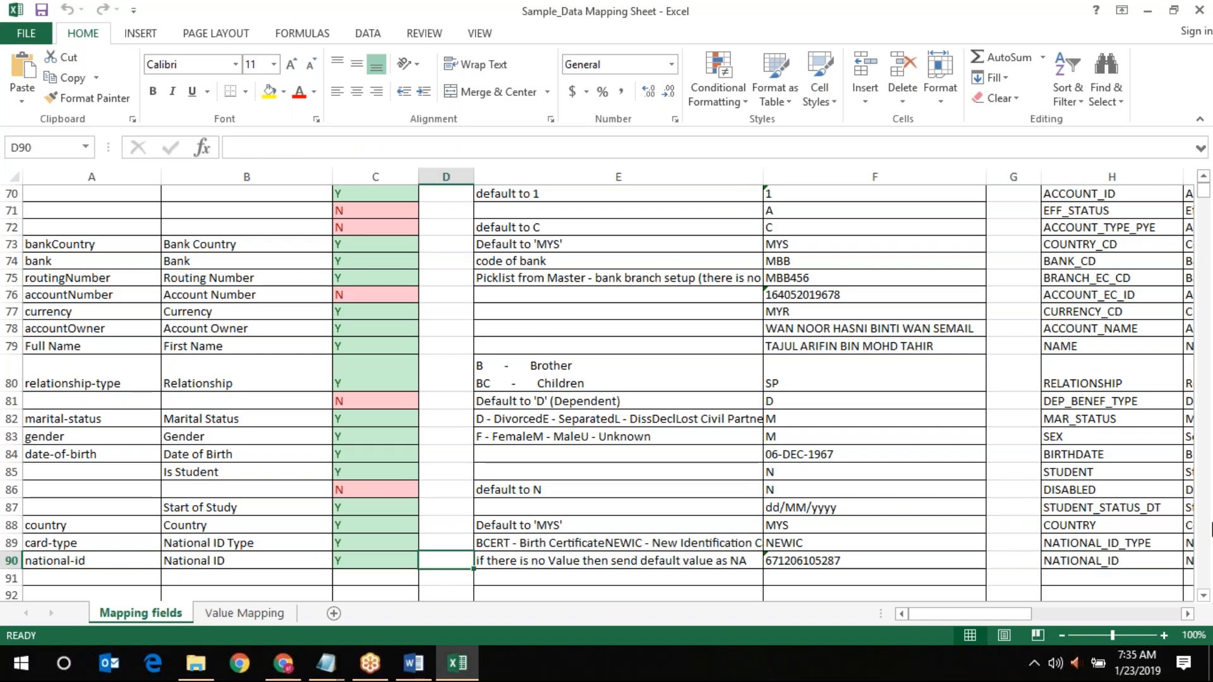
Check the national-id mapping rule in cell E90, then return to the header row of the Mapping fields sheet
{"action": "key", "text": "Right"}
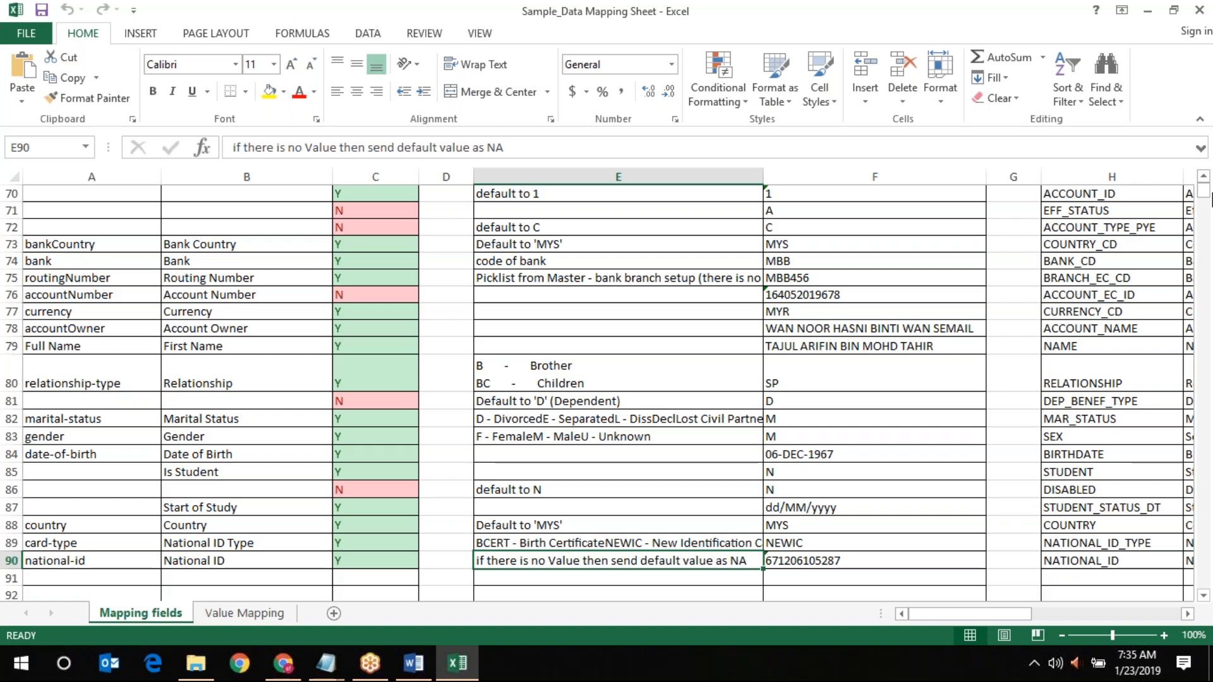
{"action": "scroll", "coordinate": [1211, 201], "scroll_direction": "up", "scroll_amount": 1}
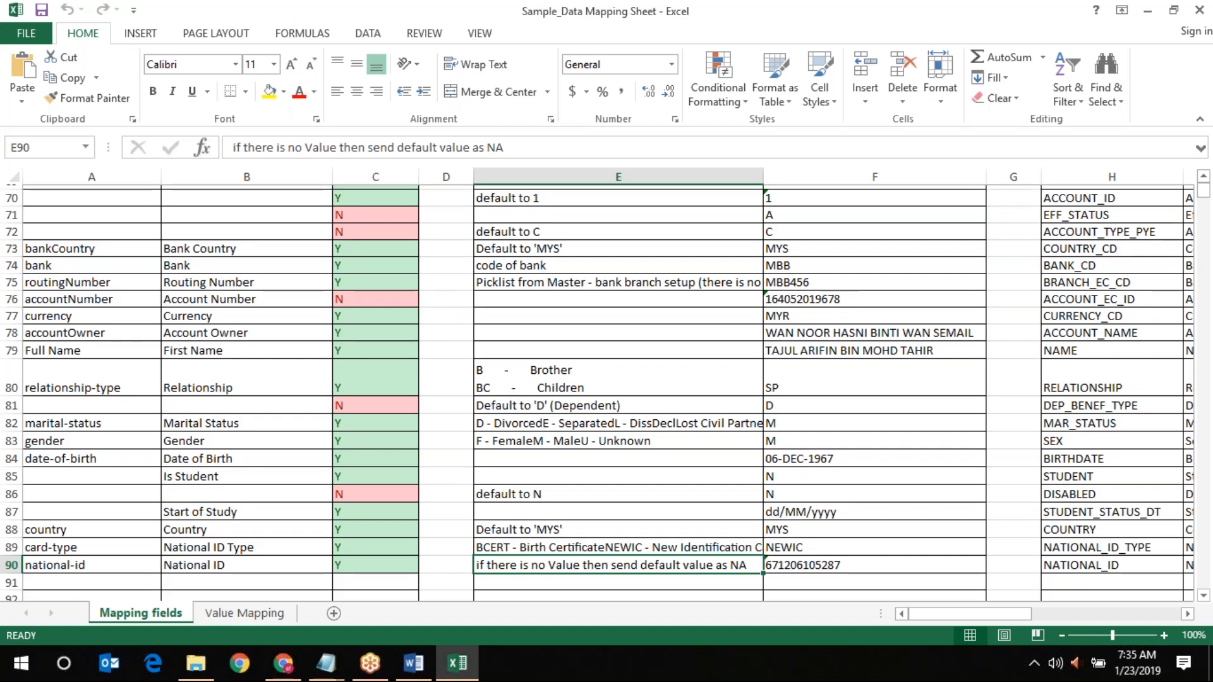
{"action": "scroll", "coordinate": [619, 342], "scroll_direction": "up", "scroll_amount": 11}
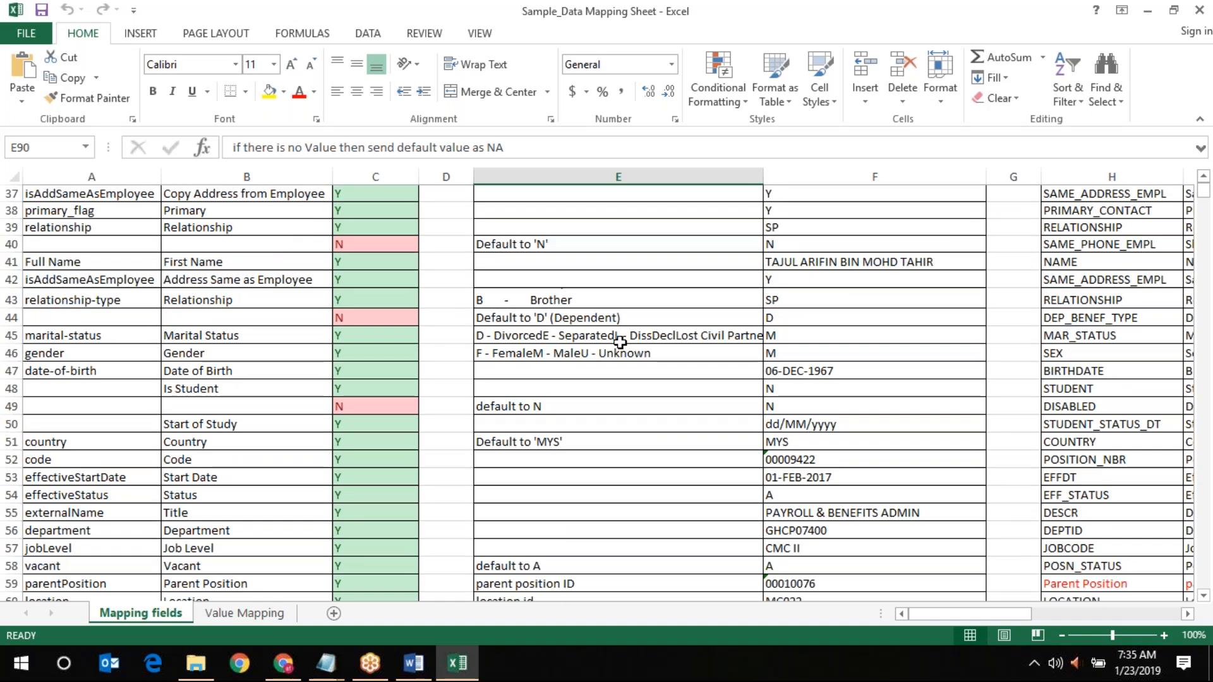
{"action": "scroll", "coordinate": [619, 341], "scroll_direction": "up", "scroll_amount": 12}
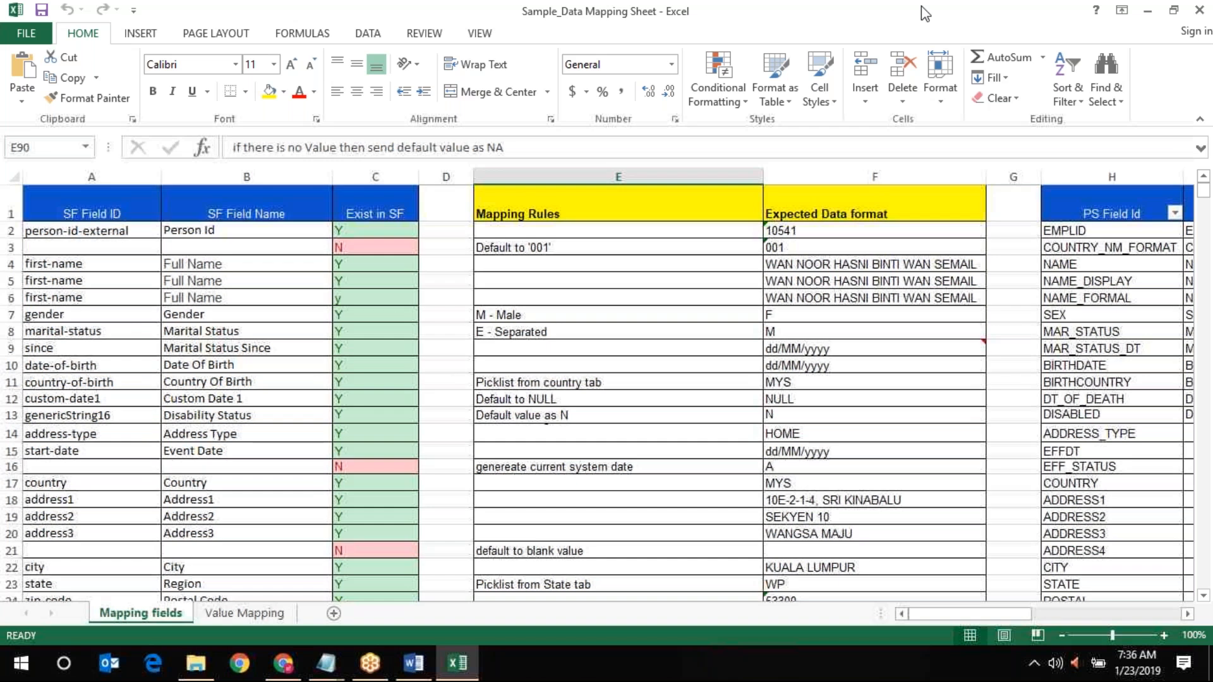
Inspect the COUNTRY_NM_FORMAT row, checking its SF Field Name in cell B3
{"action": "left_click", "coordinate": [905, 34]}
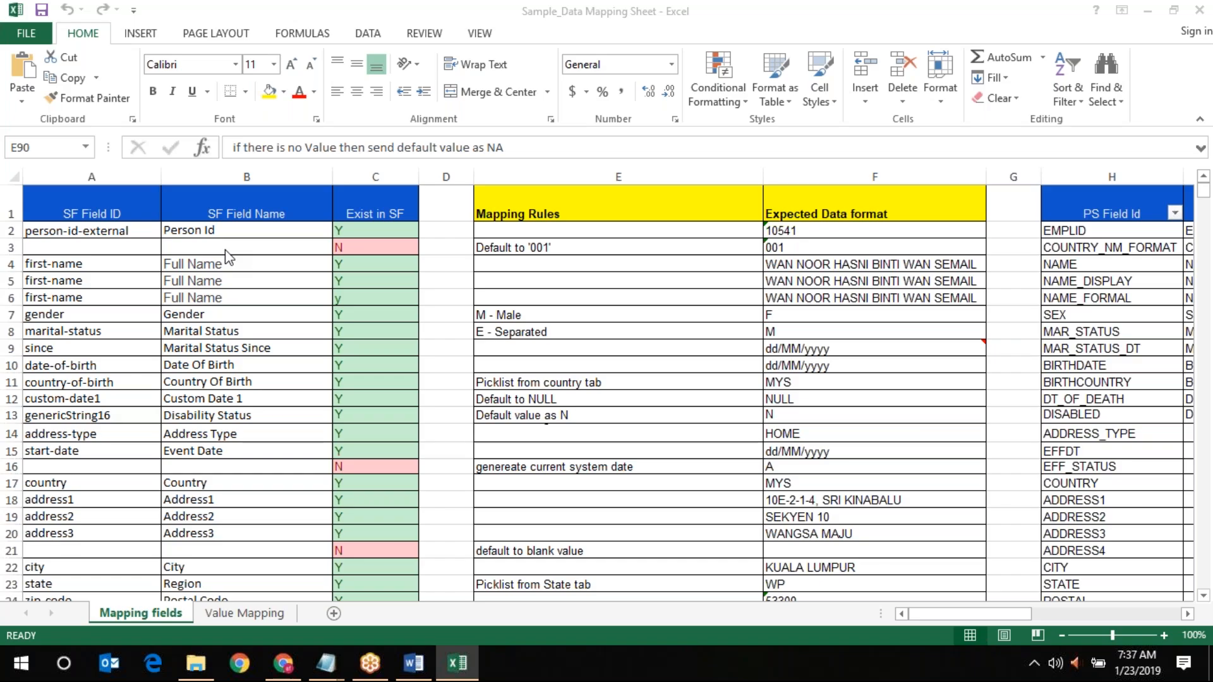
{"action": "left_click", "coordinate": [1069, 244]}
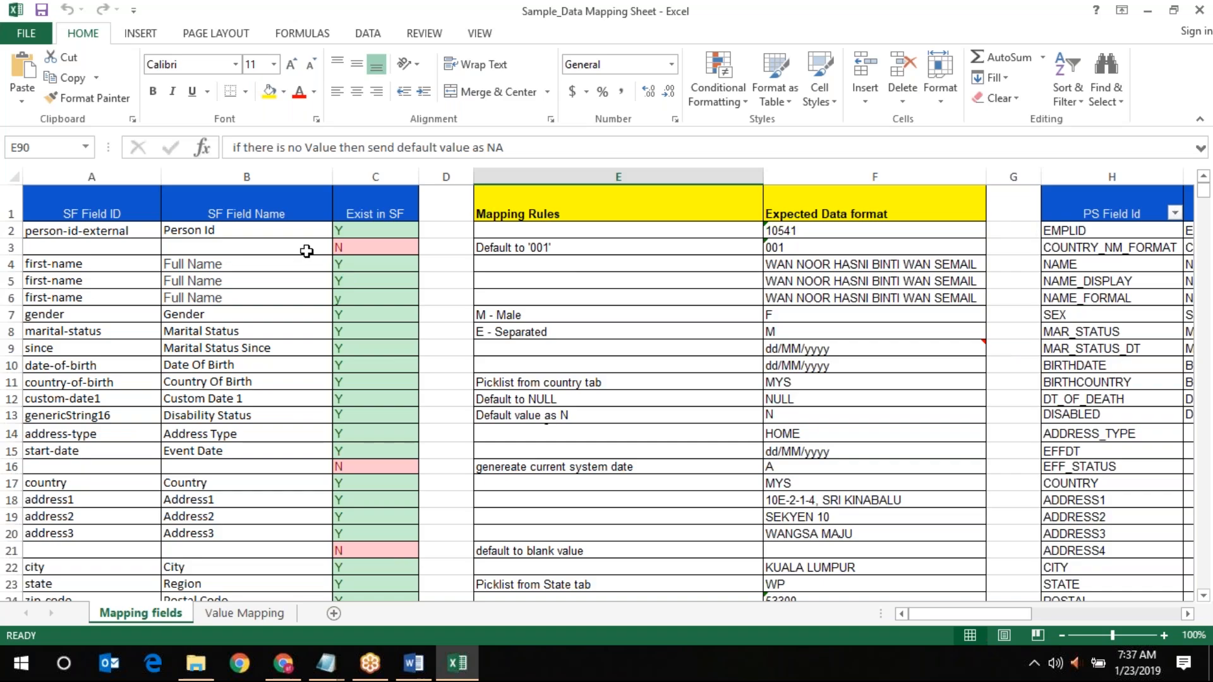
{"action": "left_click", "coordinate": [252, 243]}
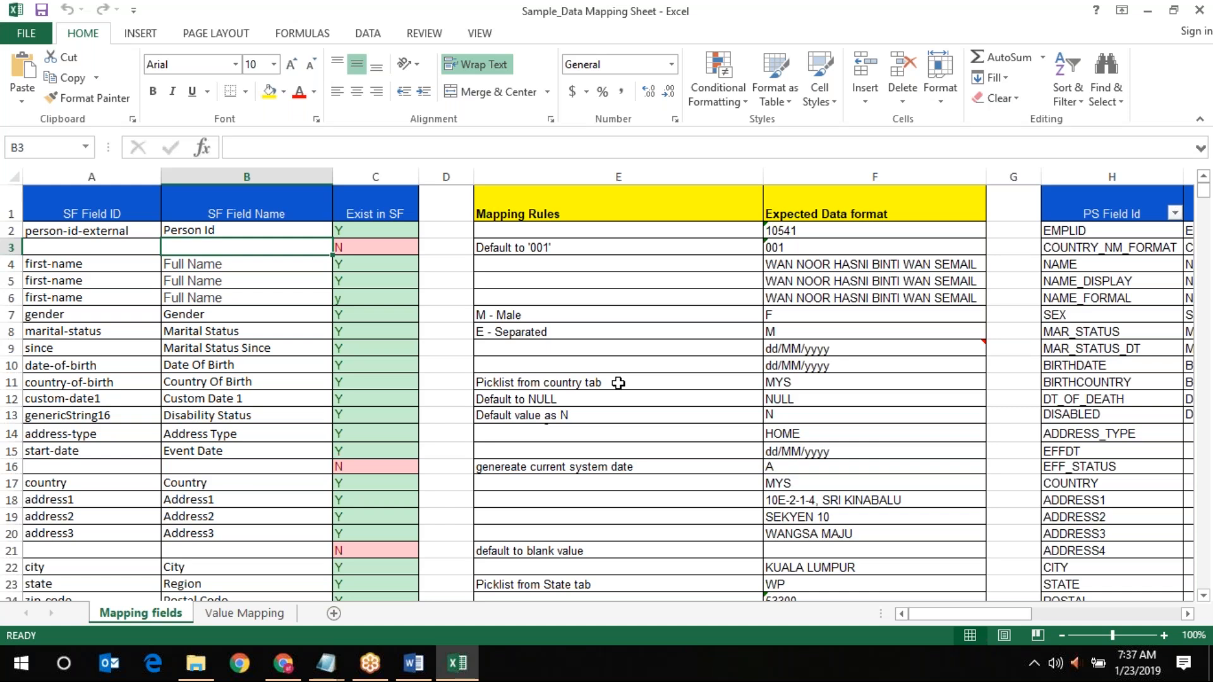
Compare the EFF_STATUS field in row 16 with its SF Field ID cell and its mapping rule in E16
{"action": "scroll", "coordinate": [618, 382], "scroll_direction": "down", "scroll_amount": 1}
{"action": "scroll", "coordinate": [1072, 390], "scroll_direction": "down", "scroll_amount": 1}
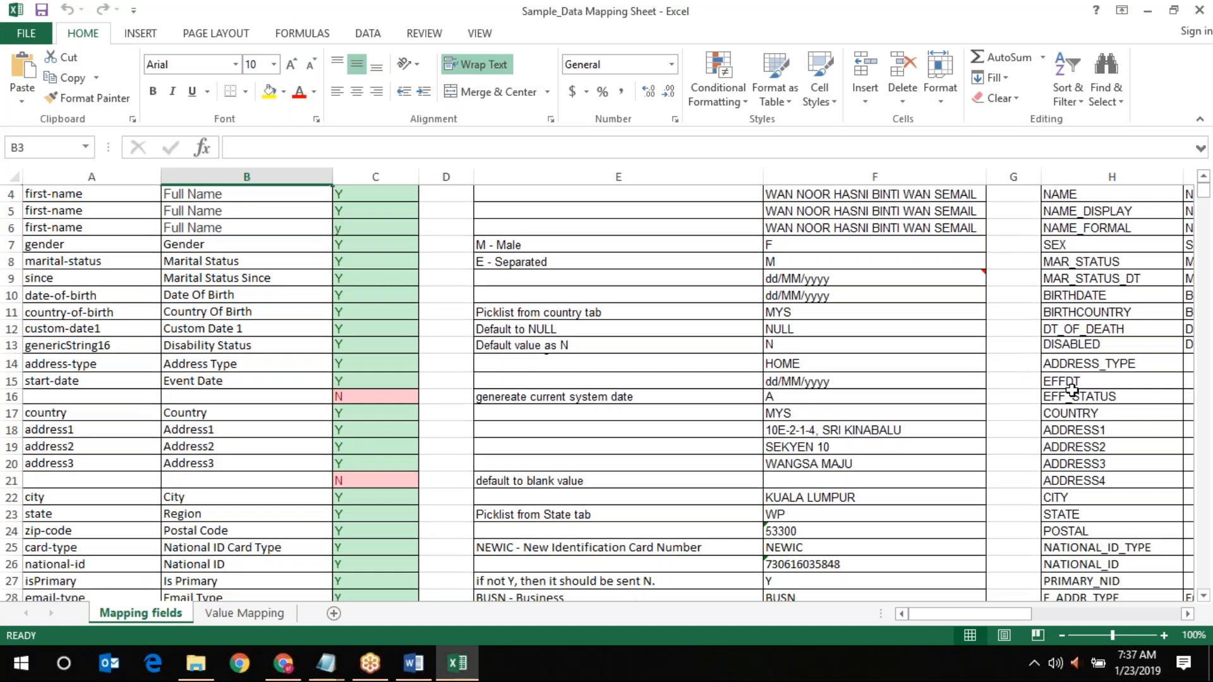
{"action": "left_click", "coordinate": [1072, 390]}
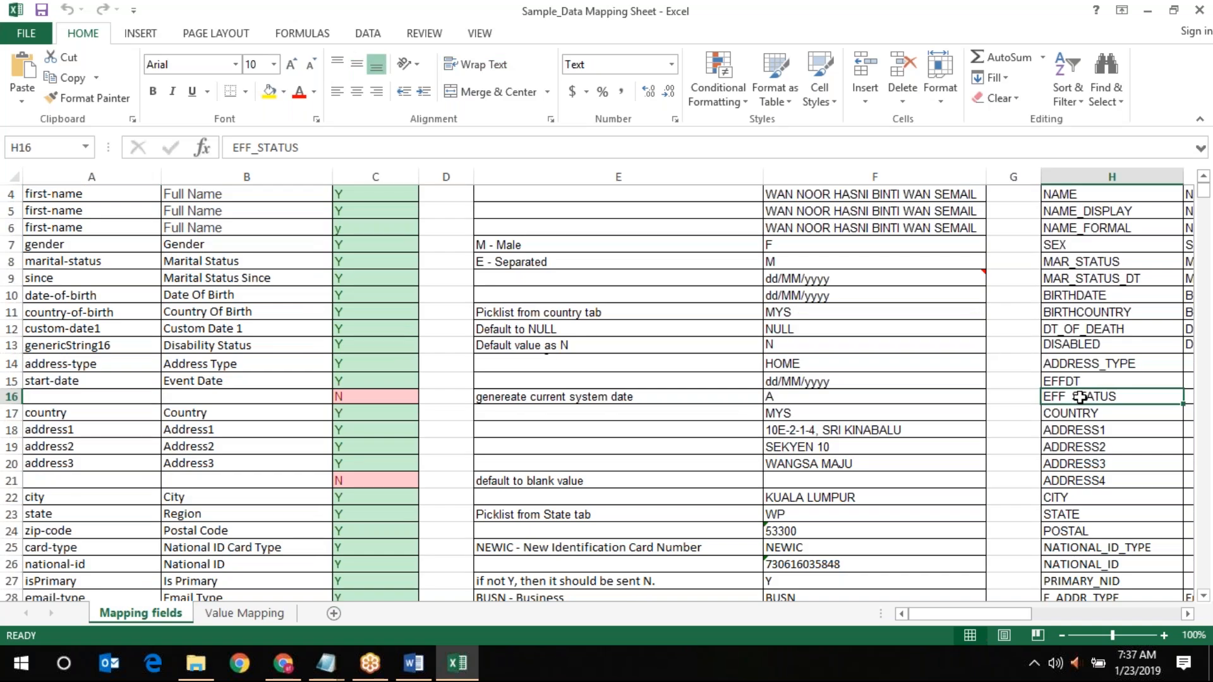
{"action": "left_click", "coordinate": [109, 397]}
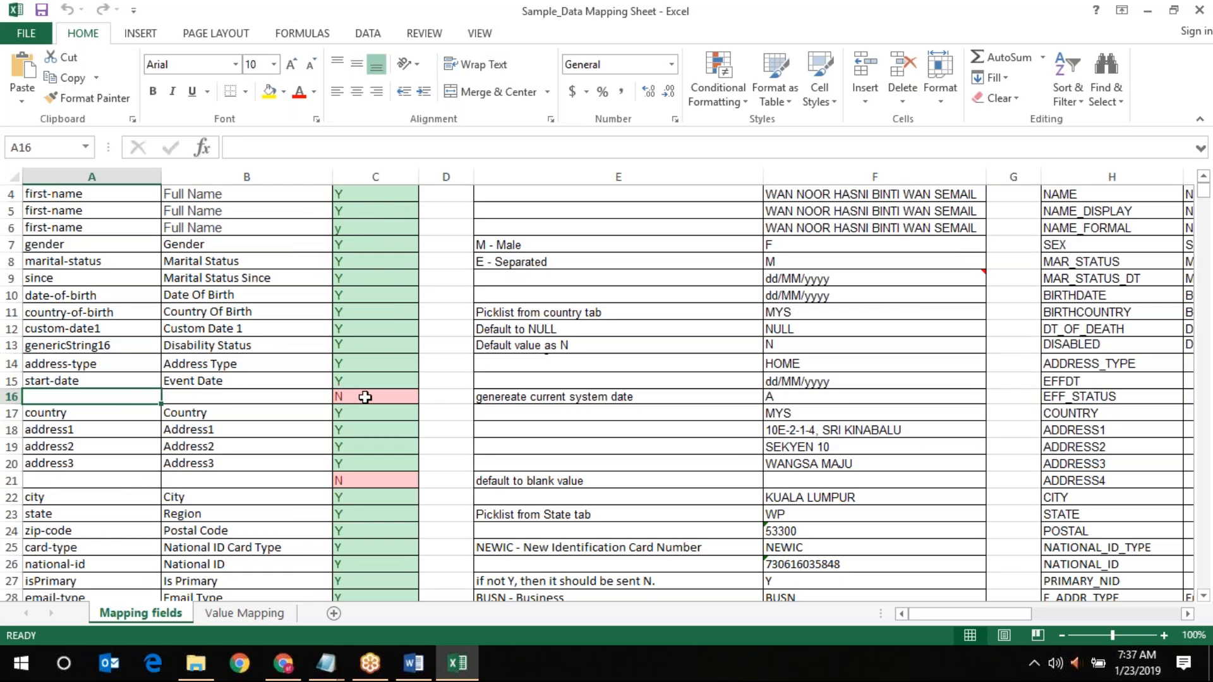
{"action": "left_click", "coordinate": [526, 401]}
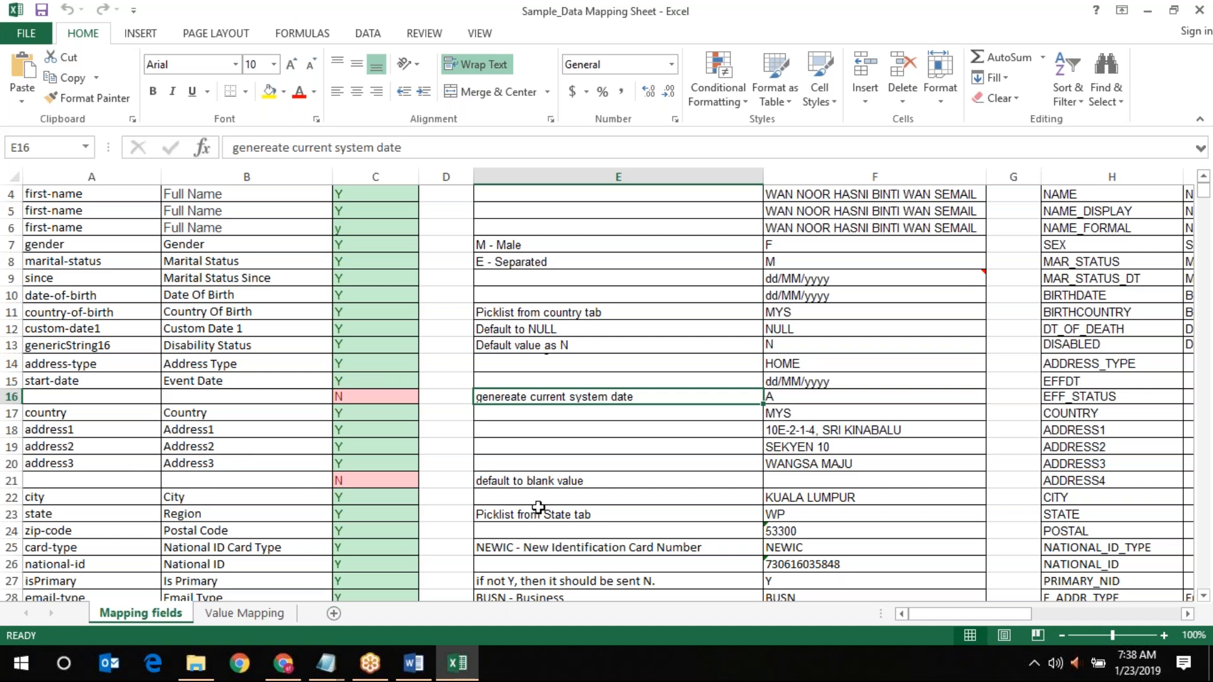
Check the SF Field ID cell A65 for the MANAGER_LEVEL field
{"action": "scroll", "coordinate": [538, 507], "scroll_direction": "down", "scroll_amount": 11}
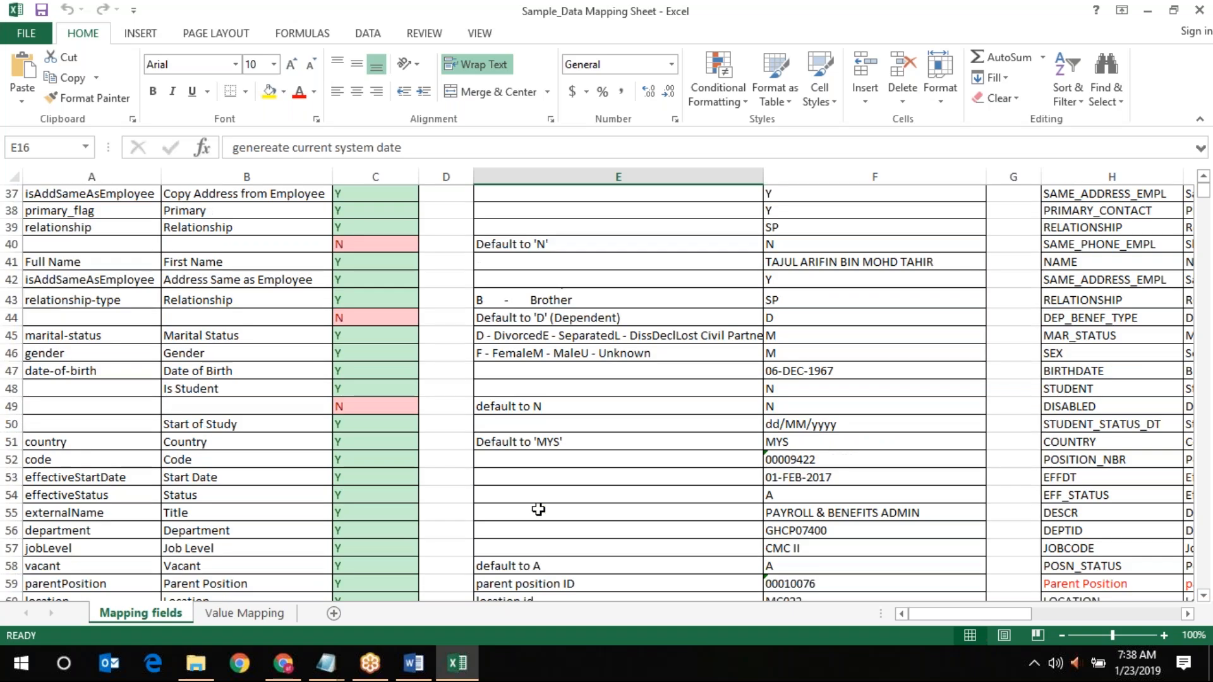
{"action": "scroll", "coordinate": [538, 509], "scroll_direction": "down", "scroll_amount": 4}
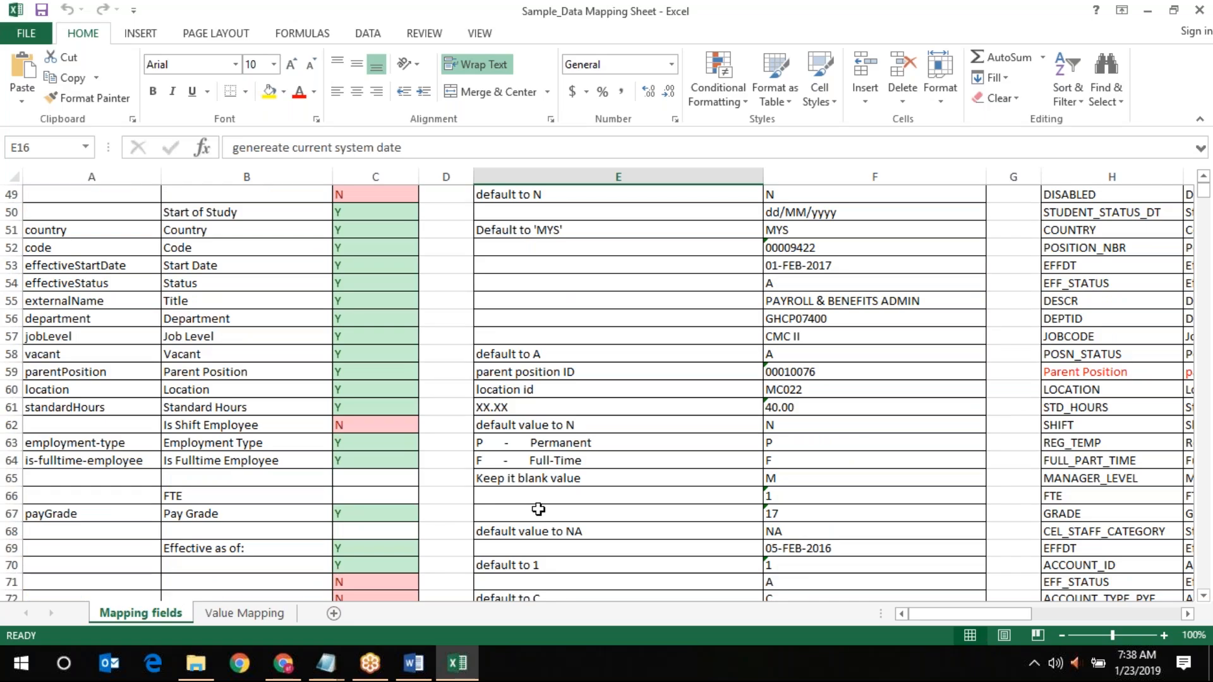
{"action": "scroll", "coordinate": [538, 509], "scroll_direction": "down", "scroll_amount": 1}
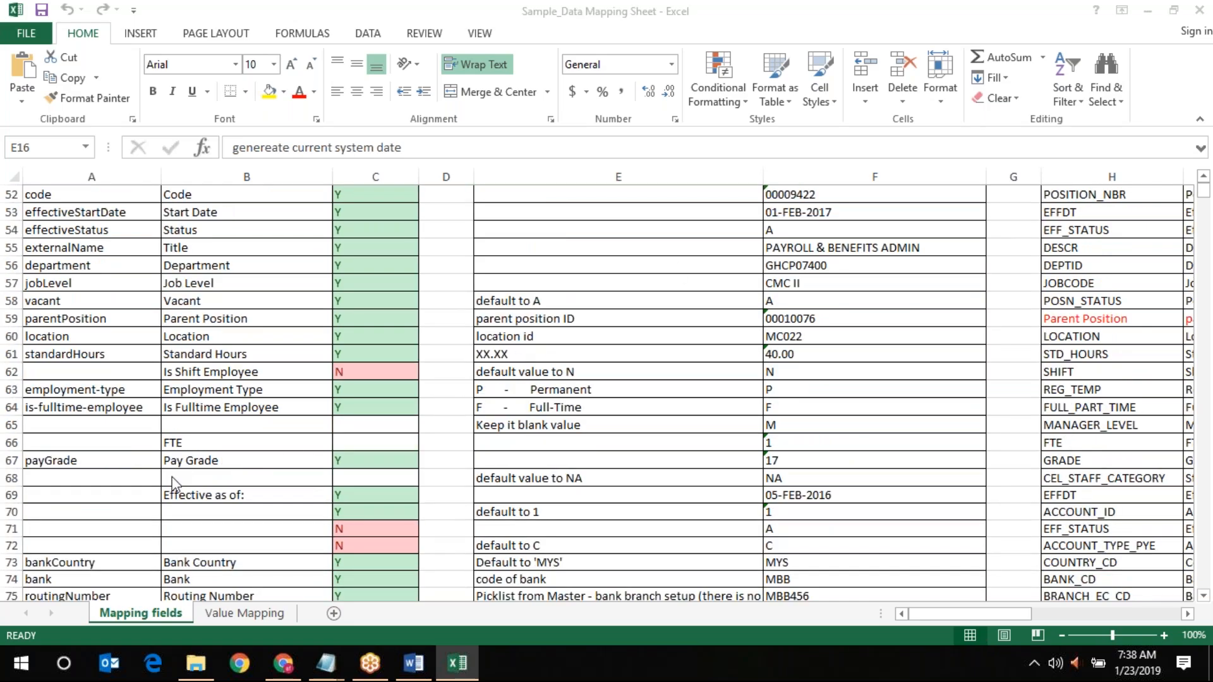
{"action": "left_click", "coordinate": [115, 430]}
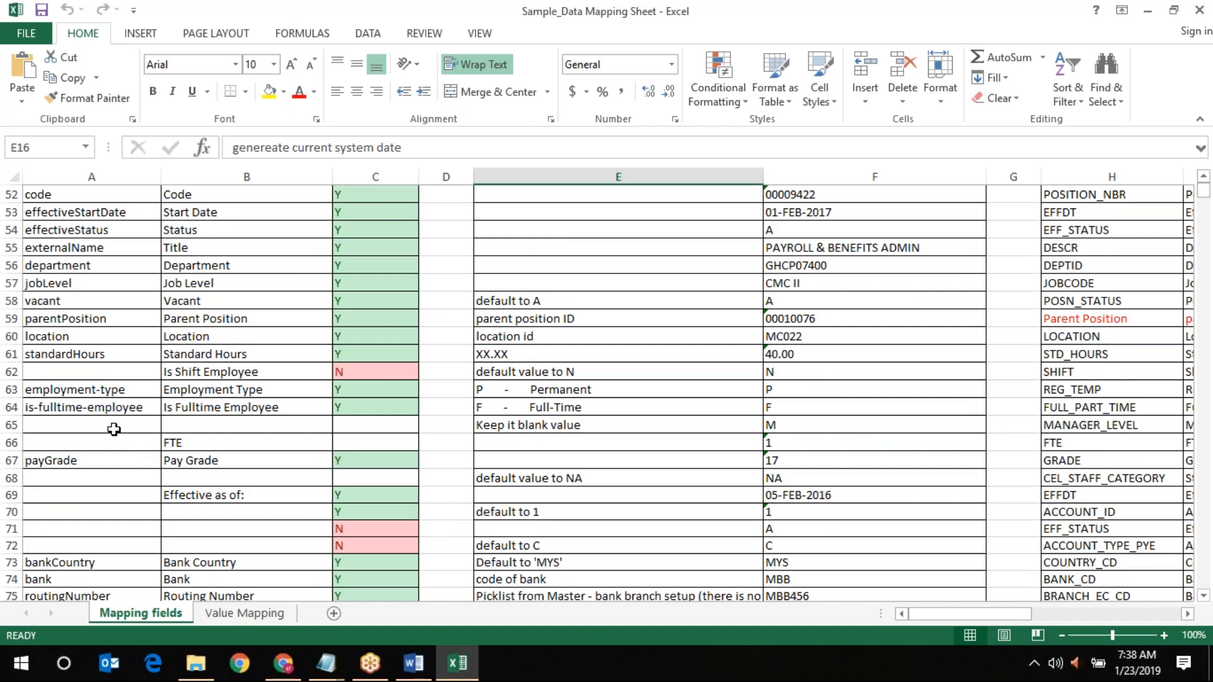
{"action": "left_click", "coordinate": [78, 428]}
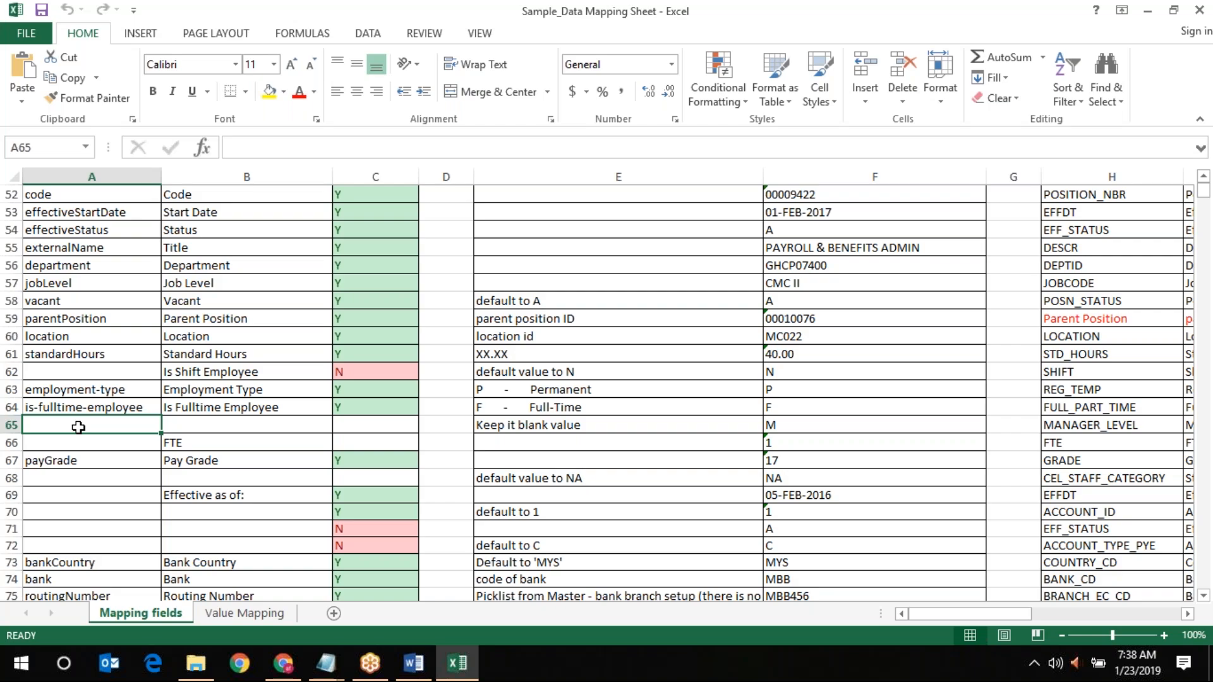
Examine the SF Field ID column through the whole Mapping fields sheet for PS fields without a SuccessFactors source
{"action": "scroll", "coordinate": [78, 428], "scroll_direction": "up", "scroll_amount": 1}
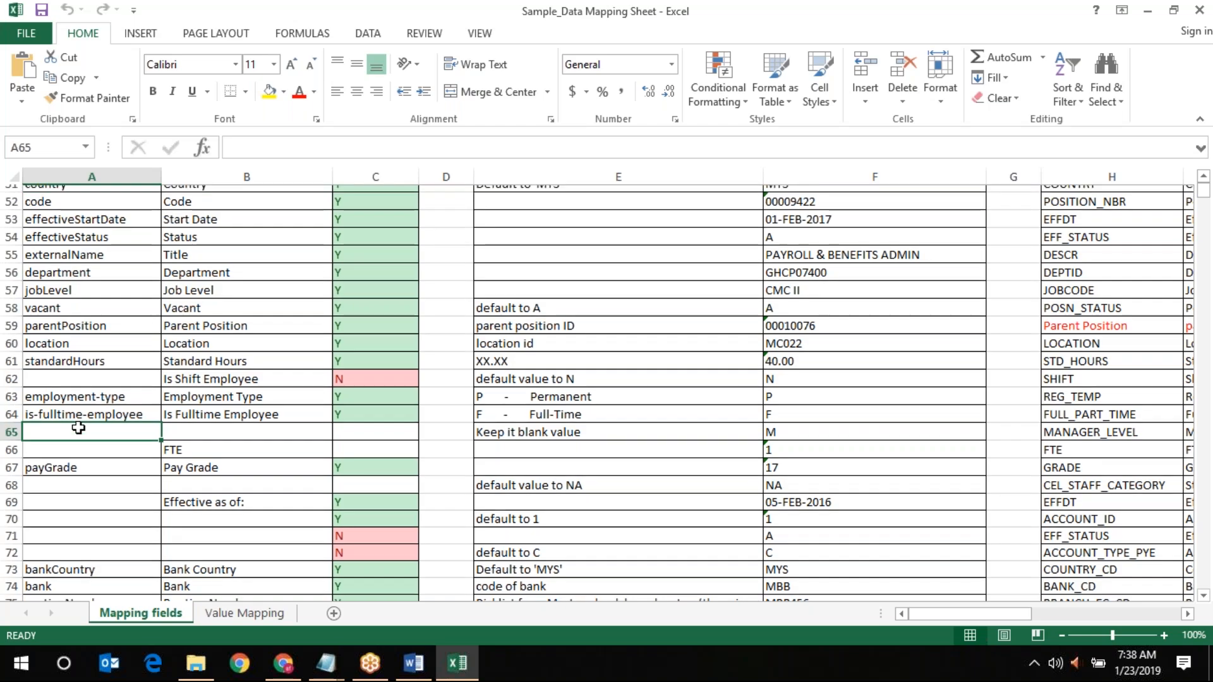
{"action": "scroll", "coordinate": [77, 428], "scroll_direction": "up", "scroll_amount": 12}
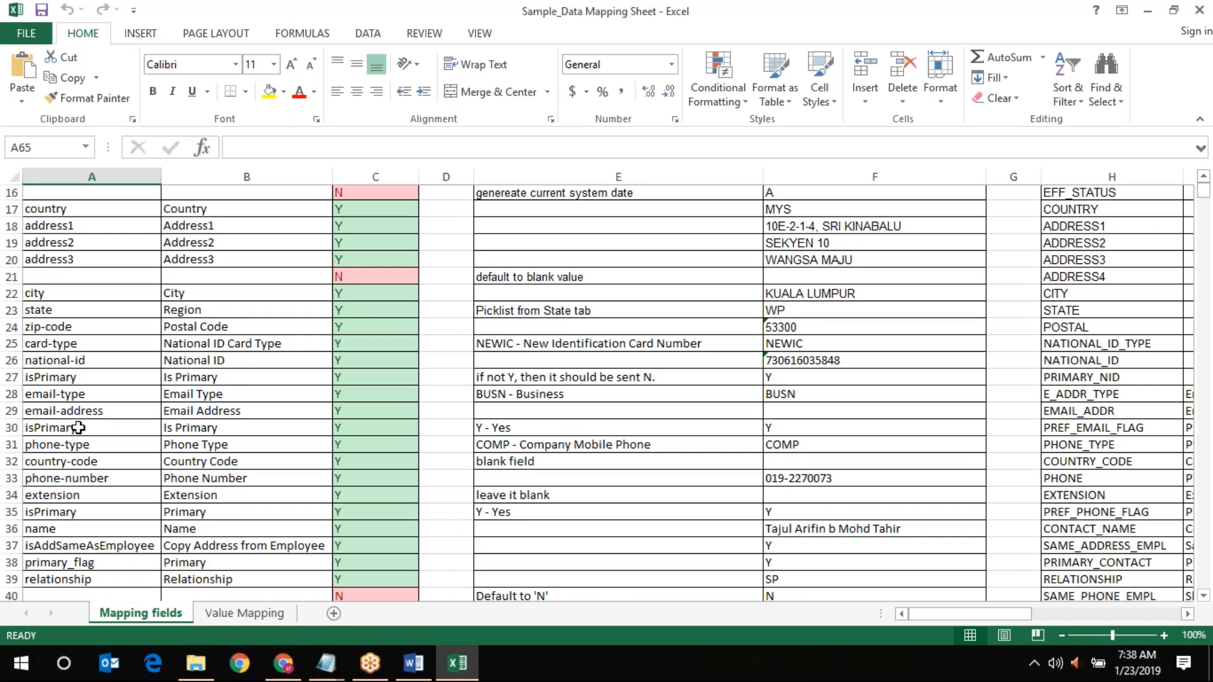
{"action": "scroll", "coordinate": [77, 428], "scroll_direction": "up", "scroll_amount": 5}
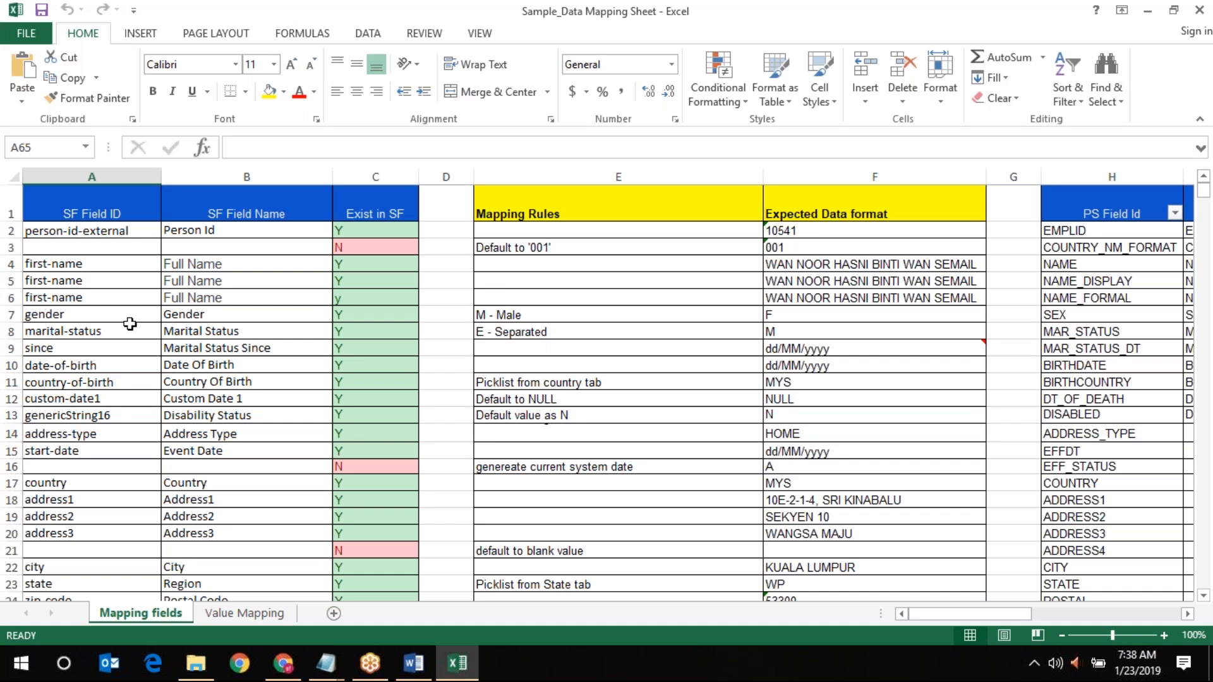
{"action": "scroll", "coordinate": [130, 323], "scroll_direction": "down", "scroll_amount": 19}
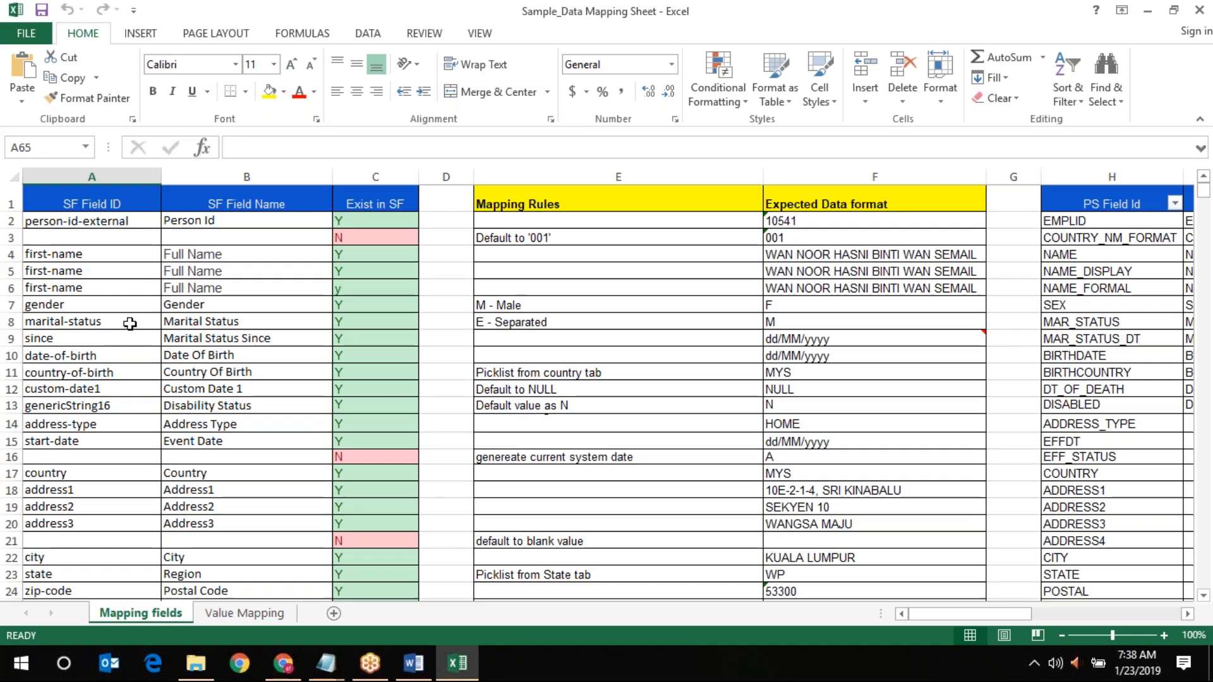
{"action": "scroll", "coordinate": [133, 328], "scroll_direction": "down", "scroll_amount": 7}
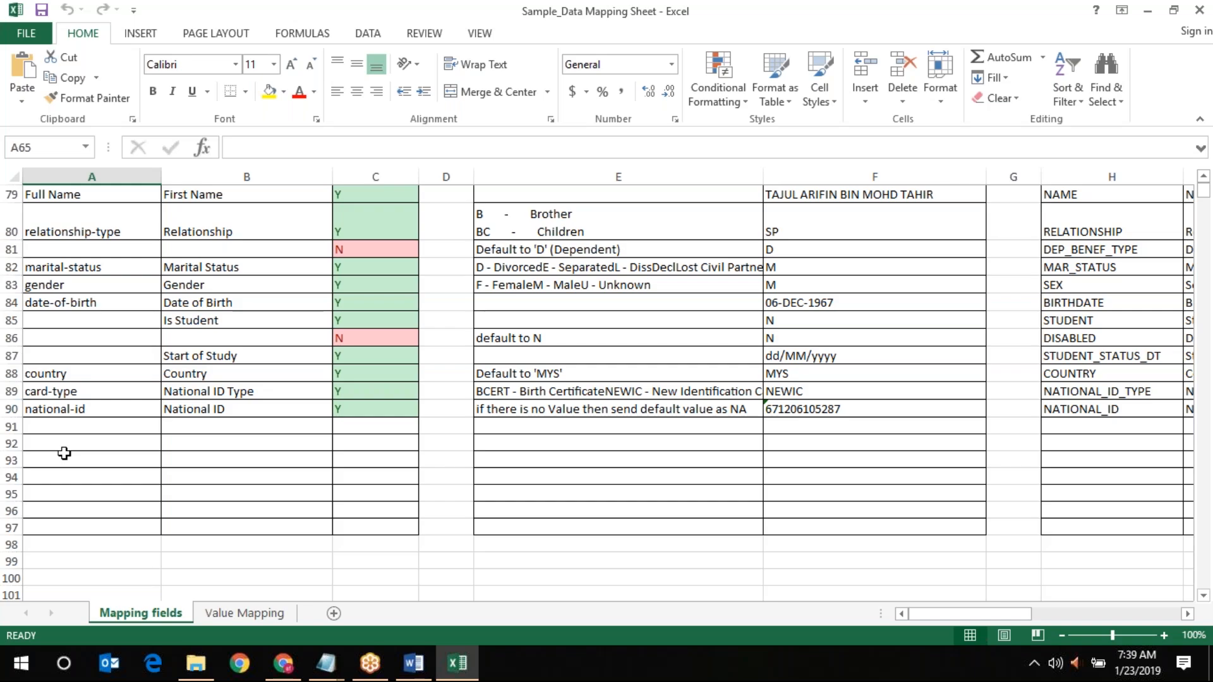
{"action": "scroll", "coordinate": [64, 453], "scroll_direction": "up", "scroll_amount": 1}
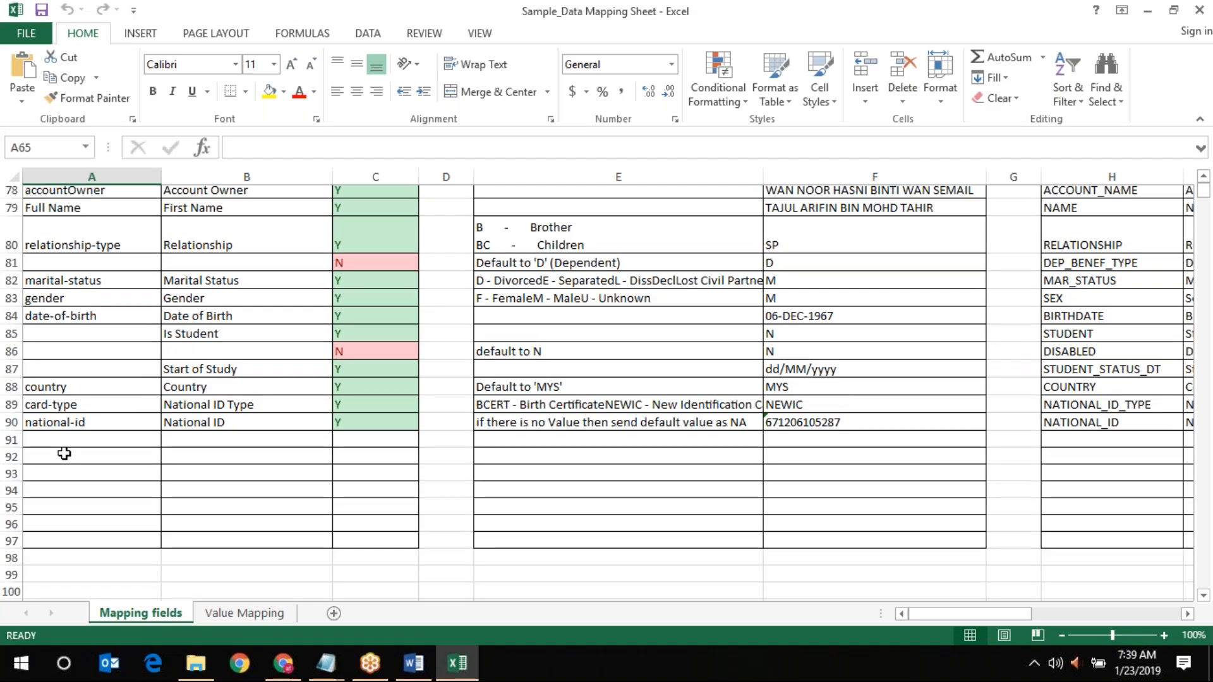
{"action": "scroll", "coordinate": [64, 453], "scroll_direction": "up", "scroll_amount": 9}
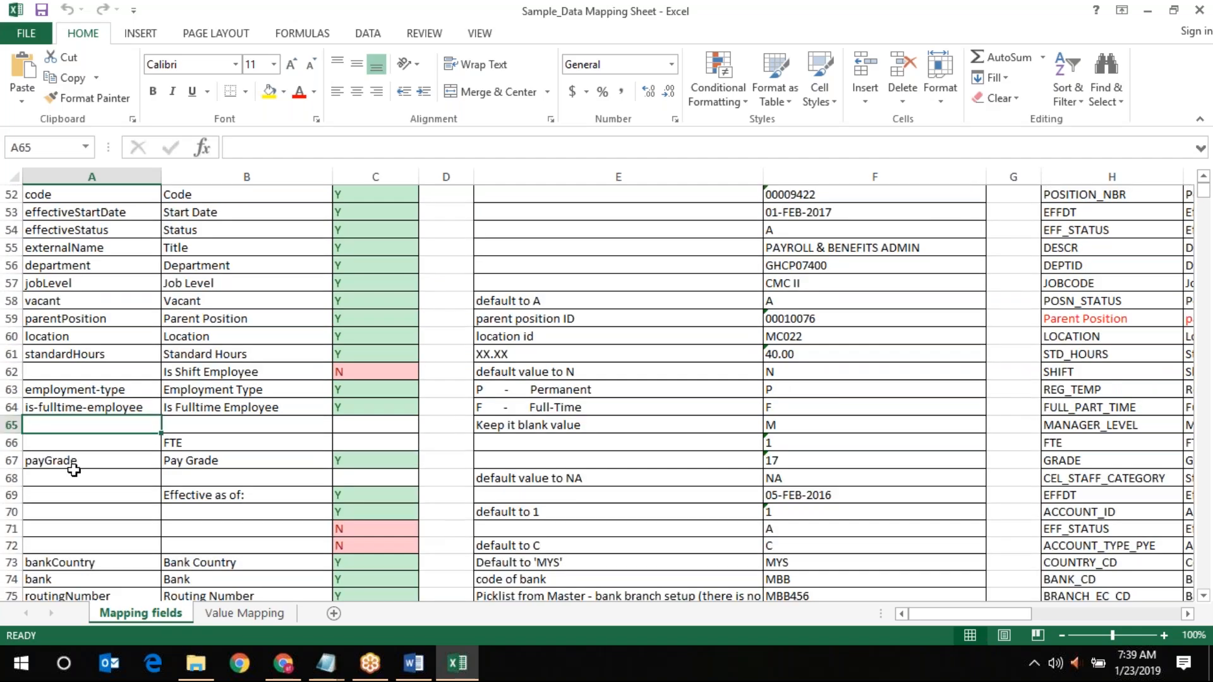
{"action": "scroll", "coordinate": [74, 470], "scroll_direction": "up", "scroll_amount": 1}
{"action": "scroll", "coordinate": [74, 470], "scroll_direction": "up", "scroll_amount": 1}
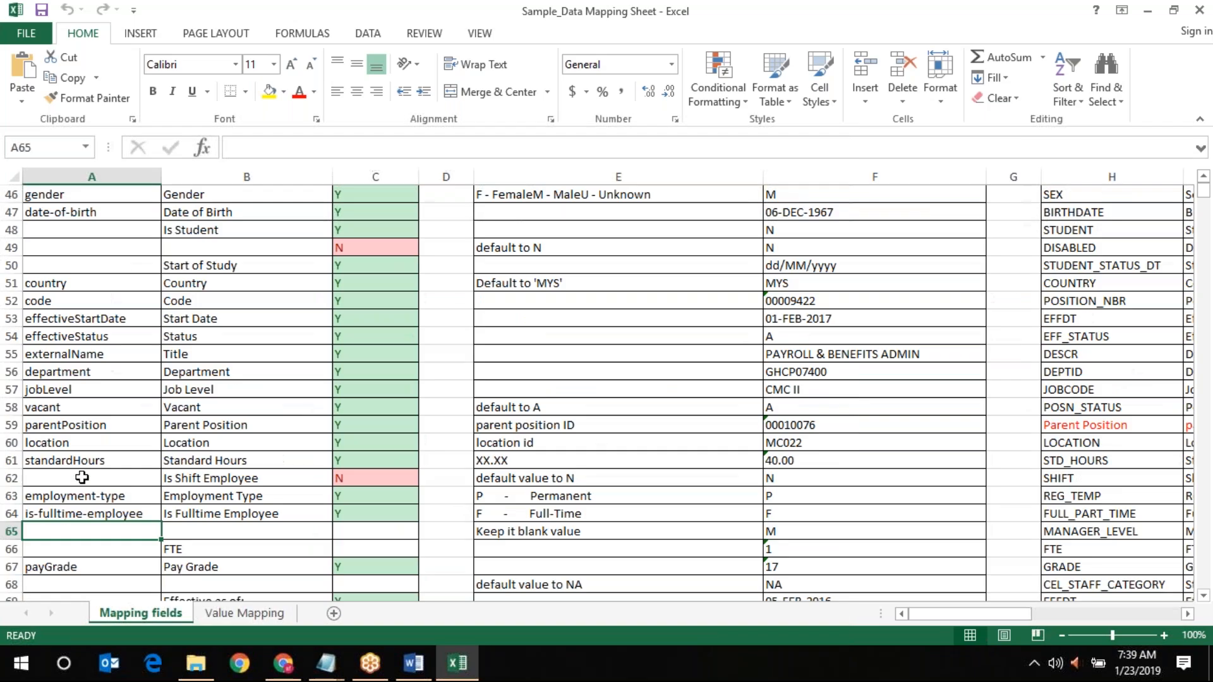
{"action": "scroll", "coordinate": [83, 477], "scroll_direction": "up", "scroll_amount": 10}
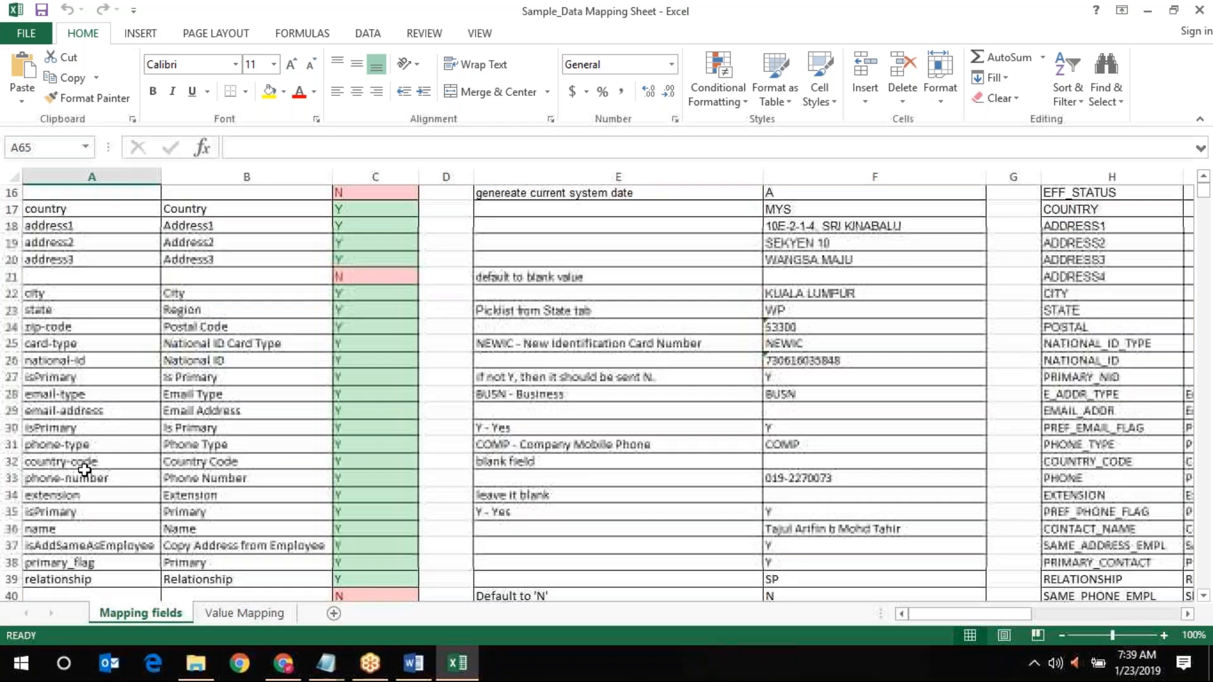
{"action": "scroll", "coordinate": [85, 470], "scroll_direction": "up", "scroll_amount": 5}
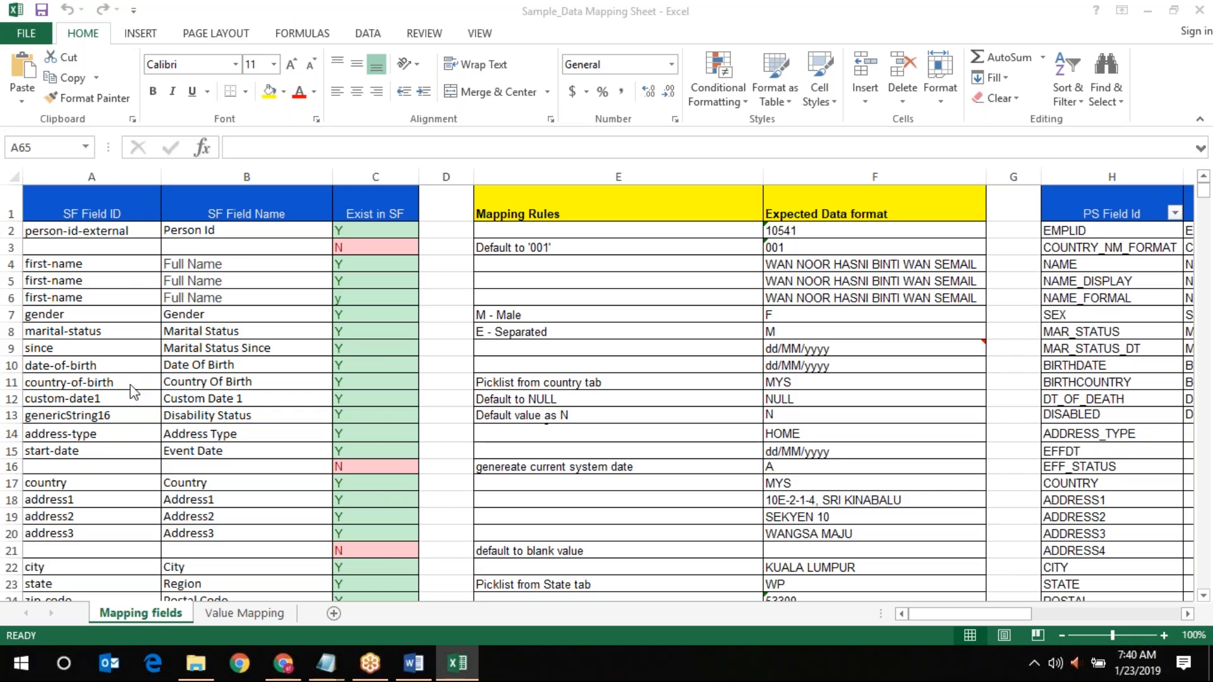
Review the personal, address and contact field rows again, comparing their Exist in SF flags with the mapping rules
{"action": "left_click", "coordinate": [191, 249]}
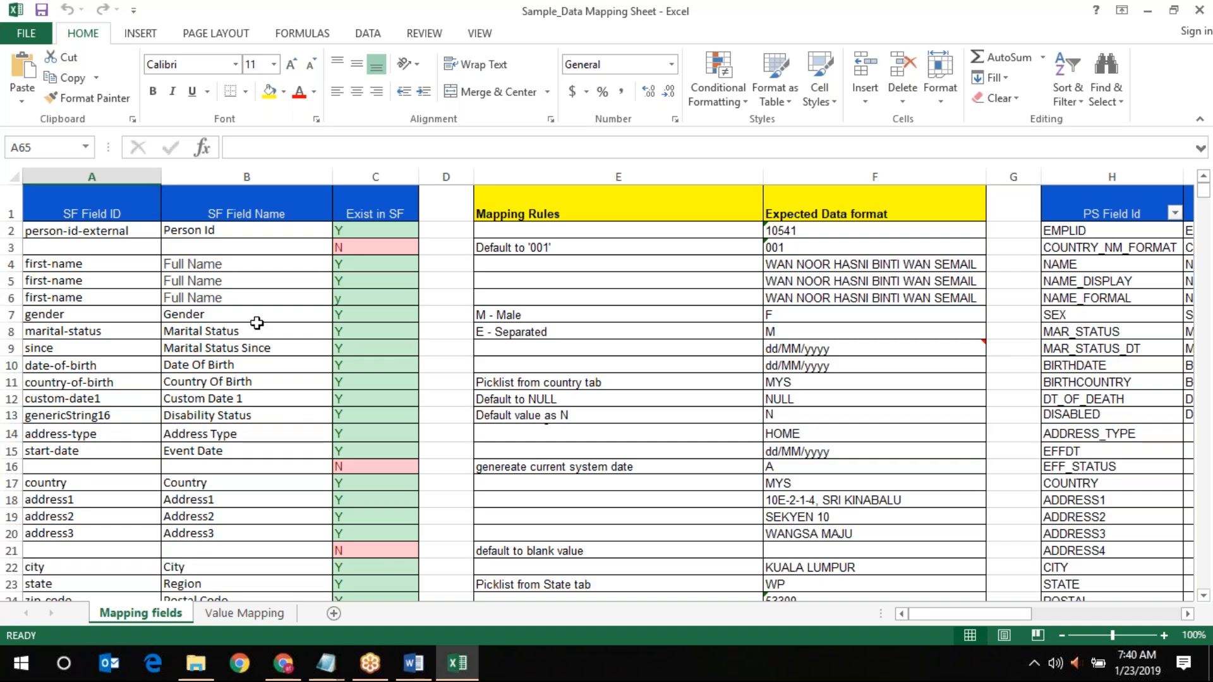
{"action": "scroll", "coordinate": [256, 323], "scroll_direction": "down", "scroll_amount": 1}
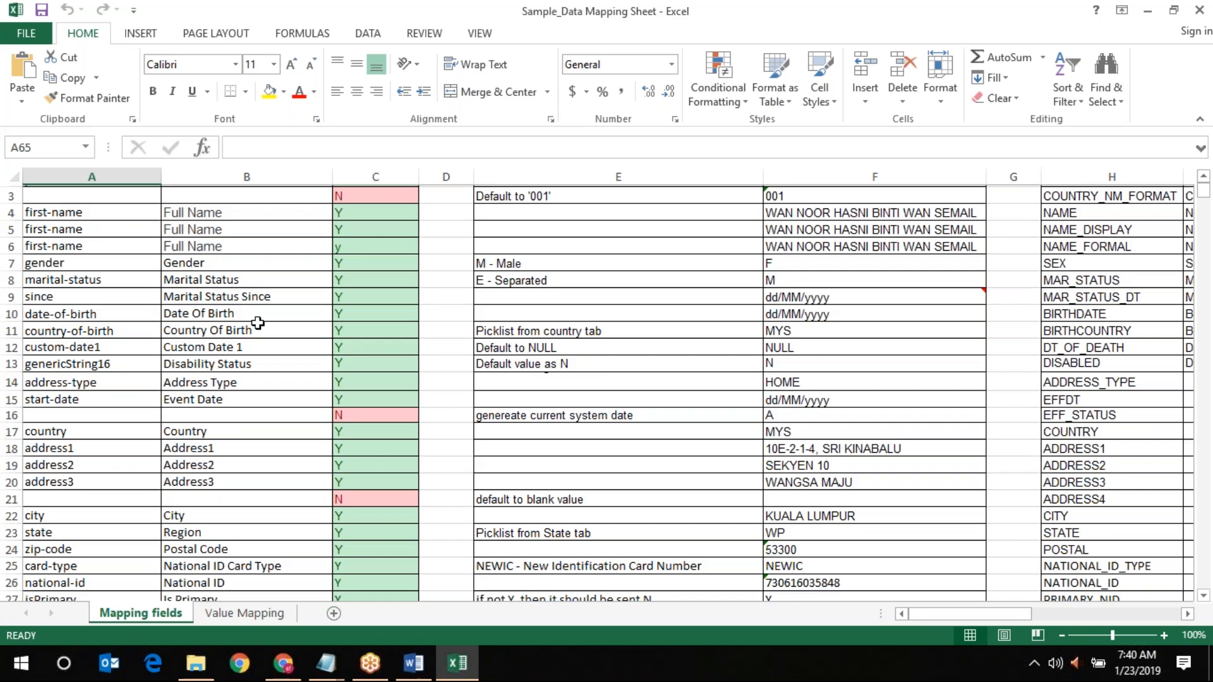
{"action": "scroll", "coordinate": [263, 330], "scroll_direction": "down", "scroll_amount": 7}
{"action": "scroll", "coordinate": [457, 388], "scroll_direction": "up", "scroll_amount": 8}
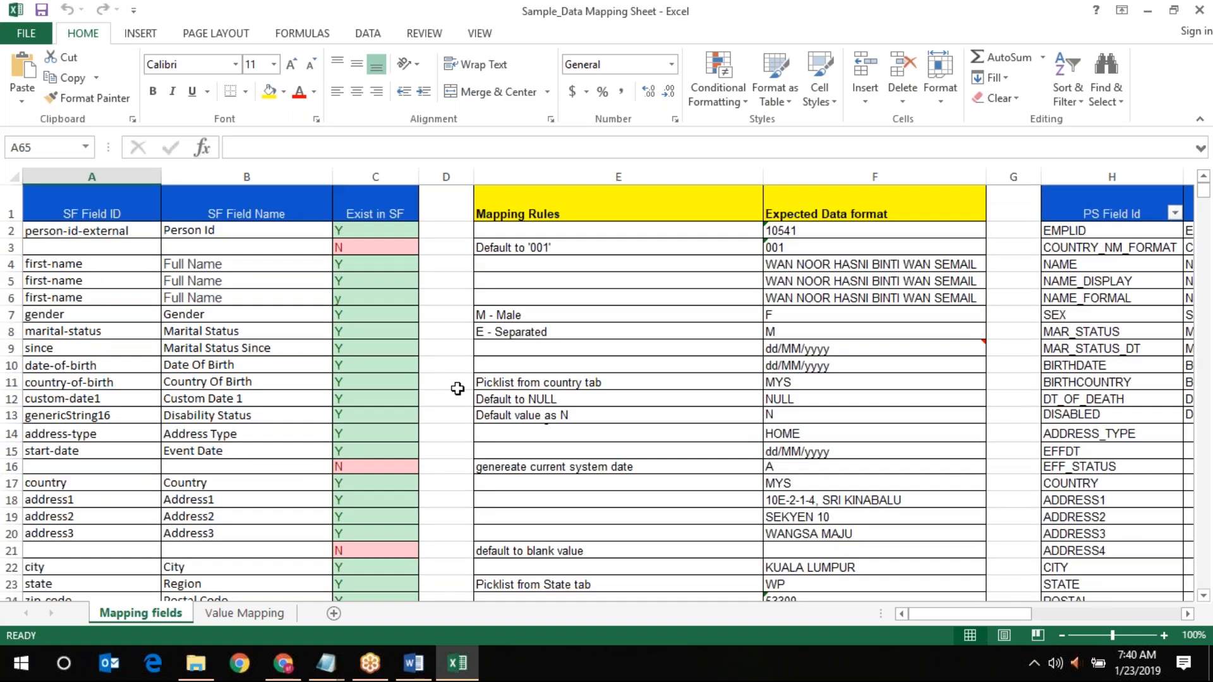
{"action": "scroll", "coordinate": [457, 389], "scroll_direction": "down", "scroll_amount": 1}
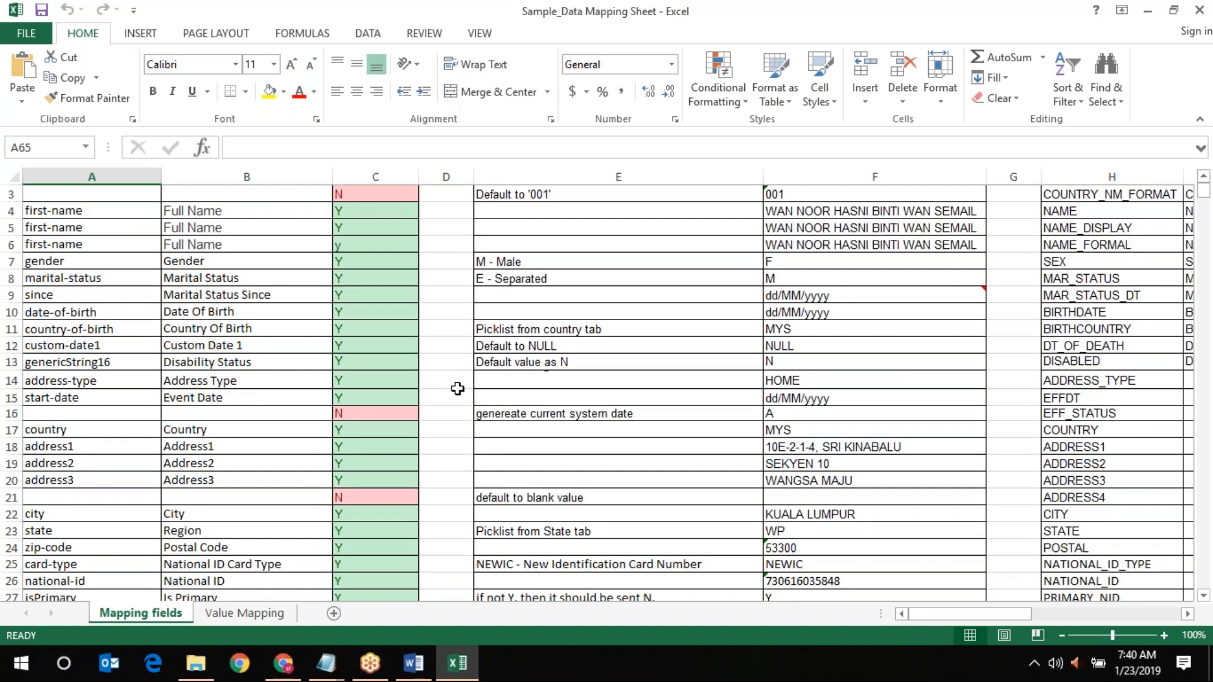
{"action": "scroll", "coordinate": [457, 388], "scroll_direction": "down", "scroll_amount": 2}
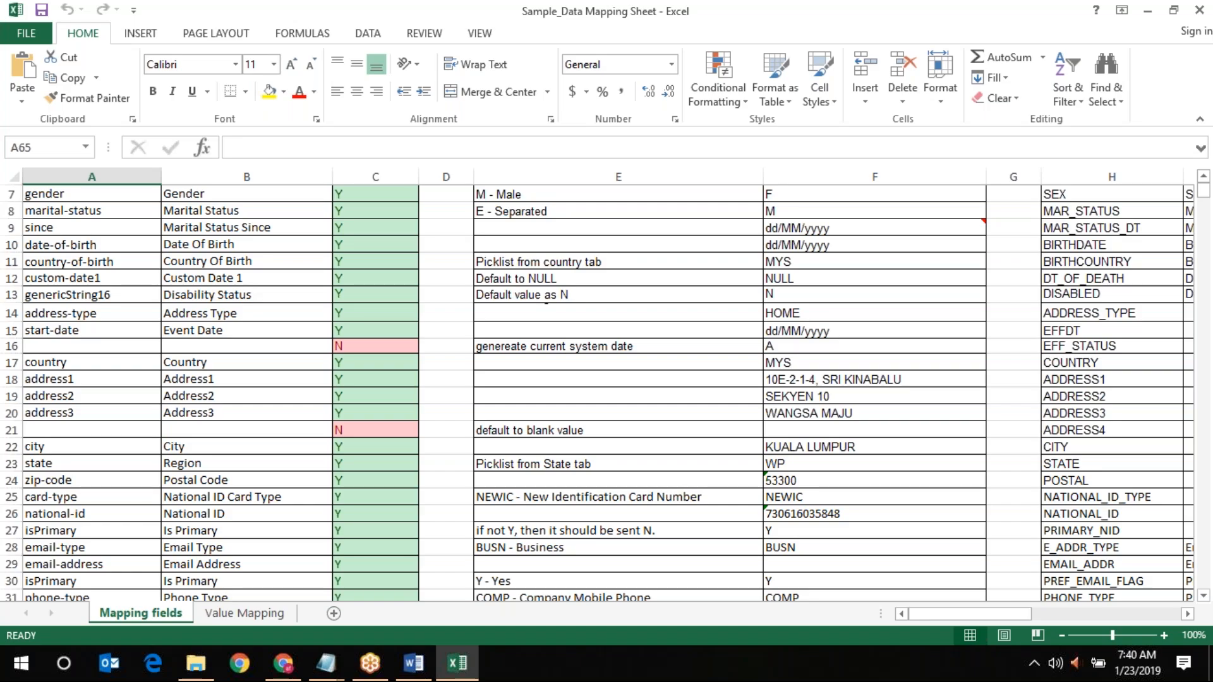
{"action": "scroll", "coordinate": [105, 353], "scroll_direction": "up", "scroll_amount": 2}
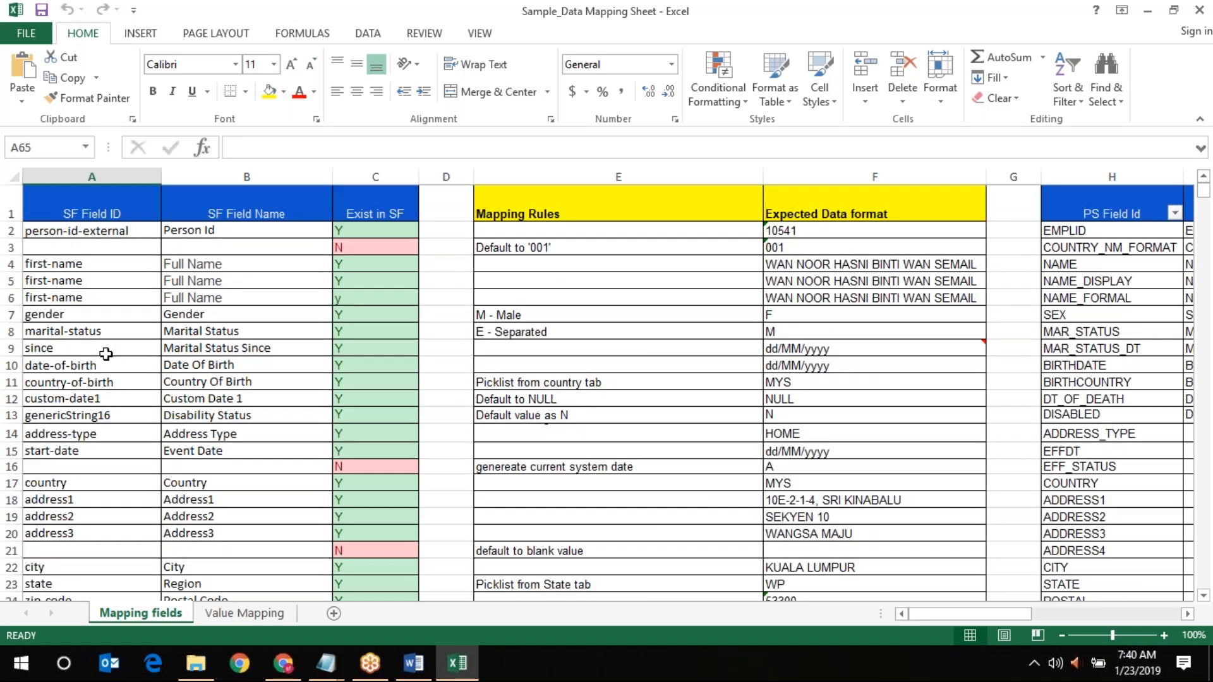
{"action": "scroll", "coordinate": [105, 354], "scroll_direction": "down", "scroll_amount": 2}
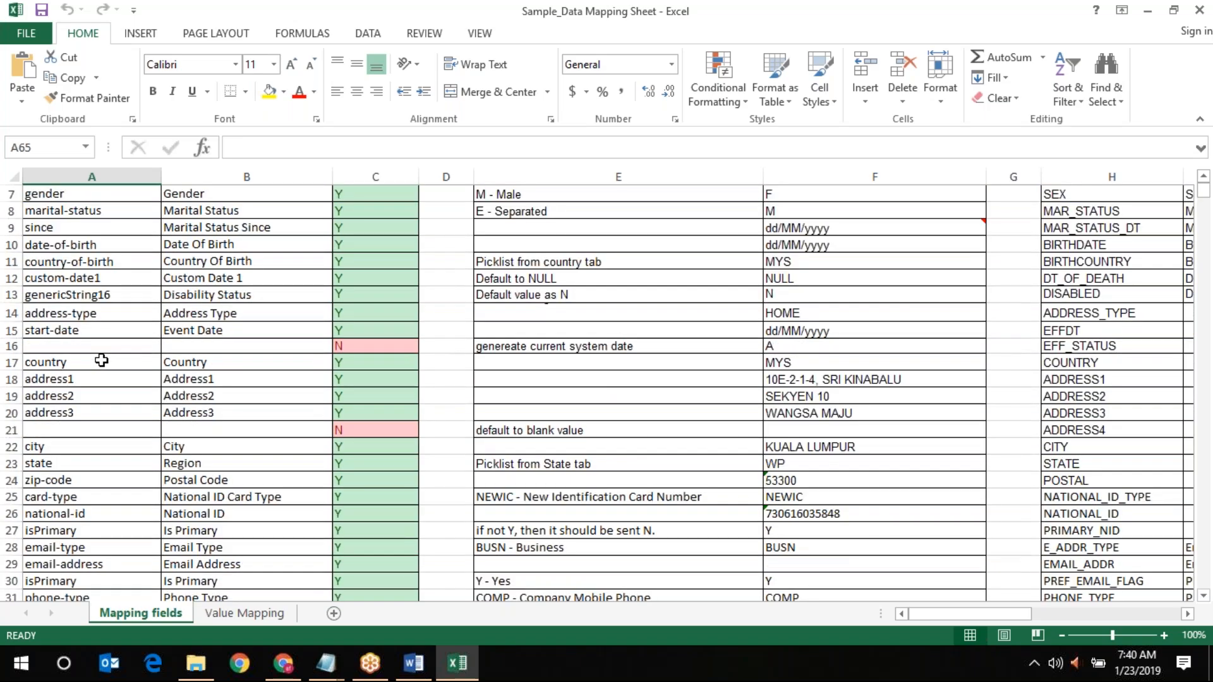
{"action": "scroll", "coordinate": [101, 360], "scroll_direction": "down", "scroll_amount": 1}
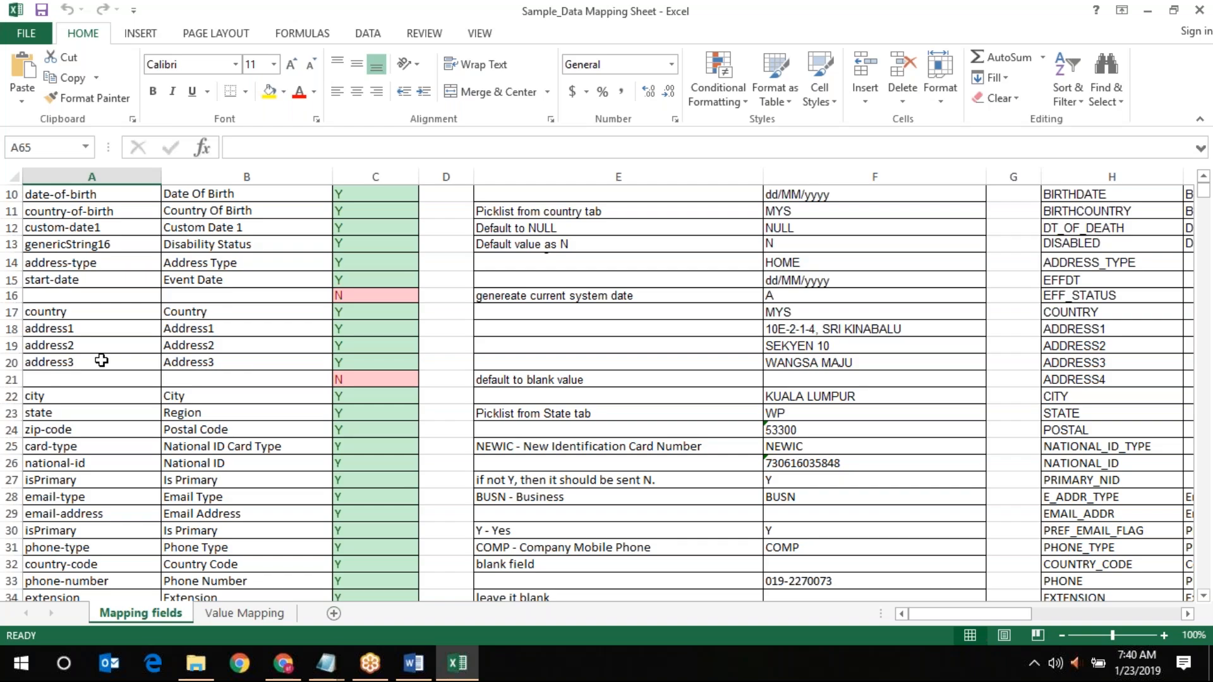
{"action": "scroll", "coordinate": [101, 360], "scroll_direction": "down", "scroll_amount": 2}
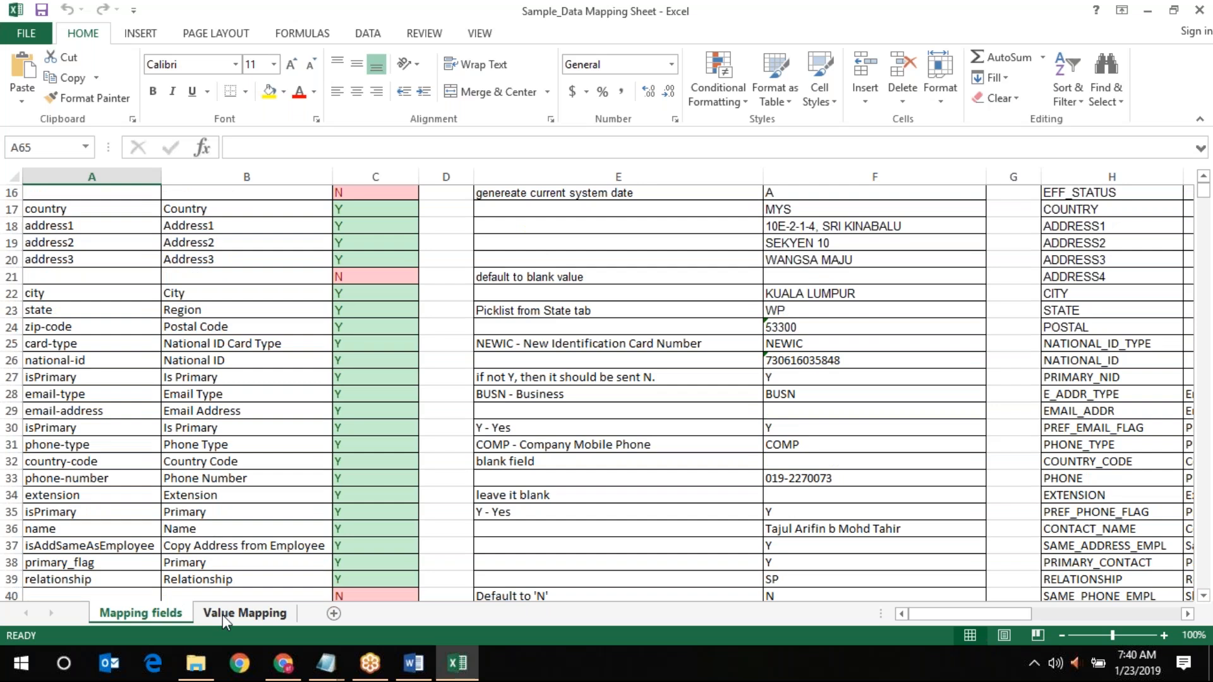
Examine the code picklists on the Value Mapping sheet, including education level, address, national ID and phone types, and return to Mapping fields
{"action": "left_click", "coordinate": [222, 616]}
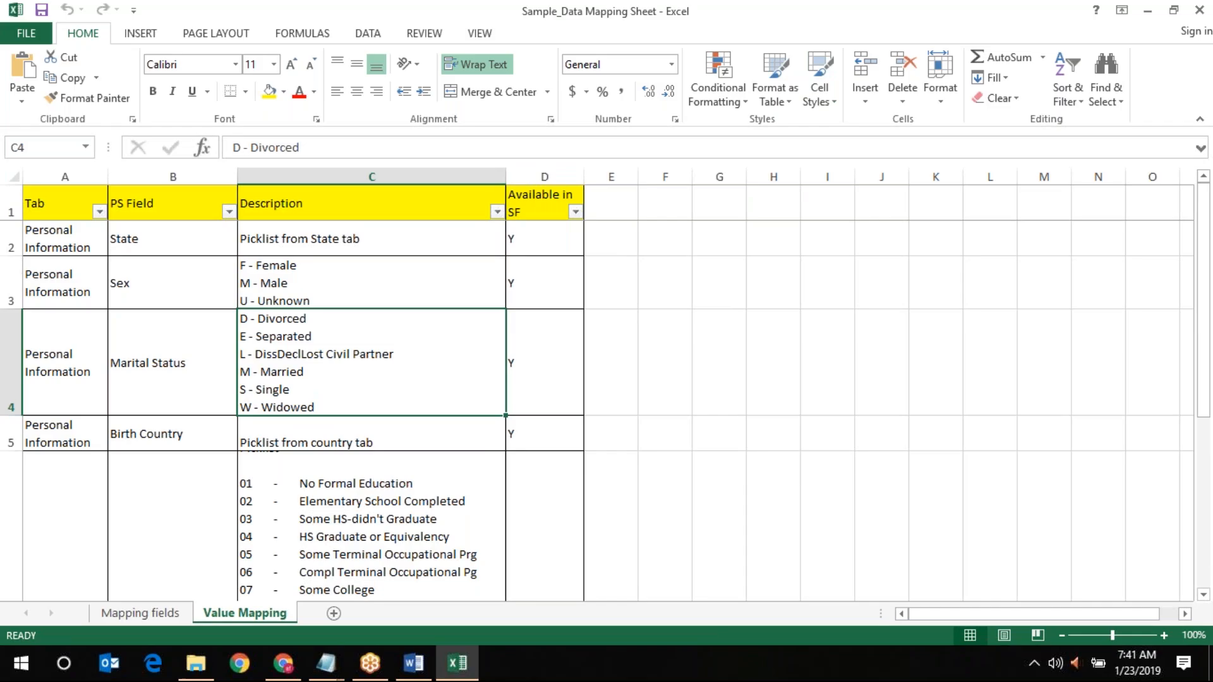
{"action": "scroll", "coordinate": [606, 391], "scroll_direction": "down", "scroll_amount": 1}
{"action": "scroll", "coordinate": [177, 529], "scroll_direction": "down", "scroll_amount": 2}
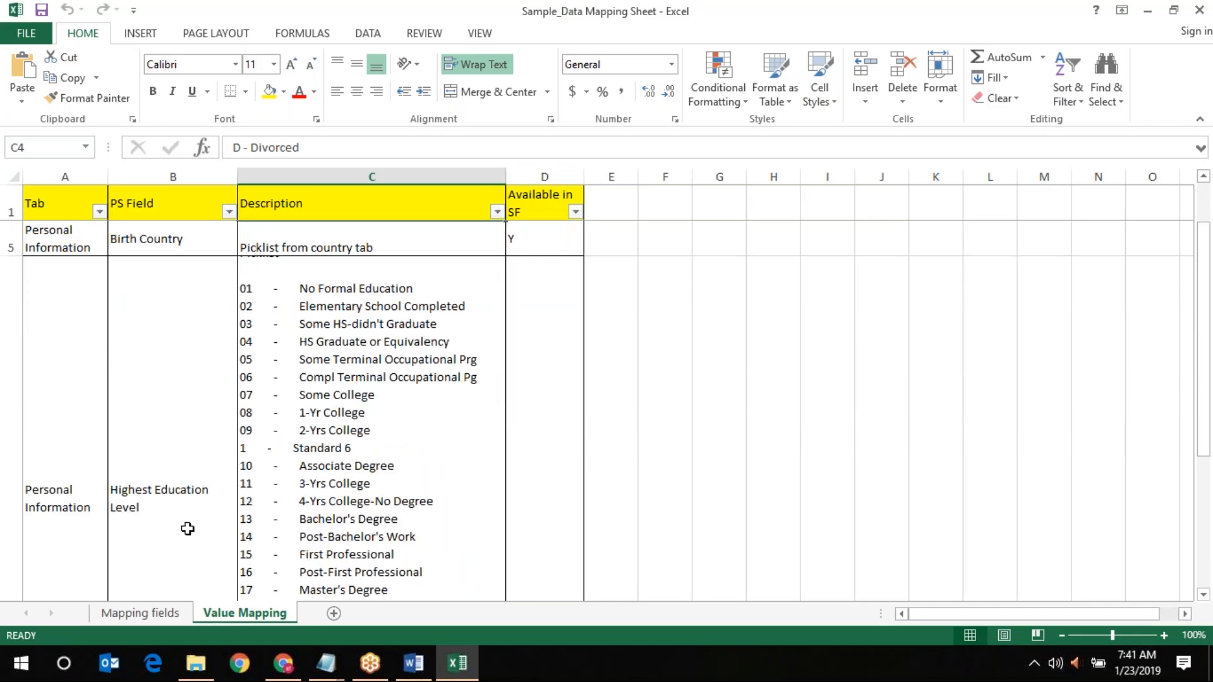
{"action": "left_click", "coordinate": [306, 493]}
{"action": "scroll", "coordinate": [306, 493], "scroll_direction": "down", "scroll_amount": 4}
{"action": "scroll", "coordinate": [305, 494], "scroll_direction": "up", "scroll_amount": 4}
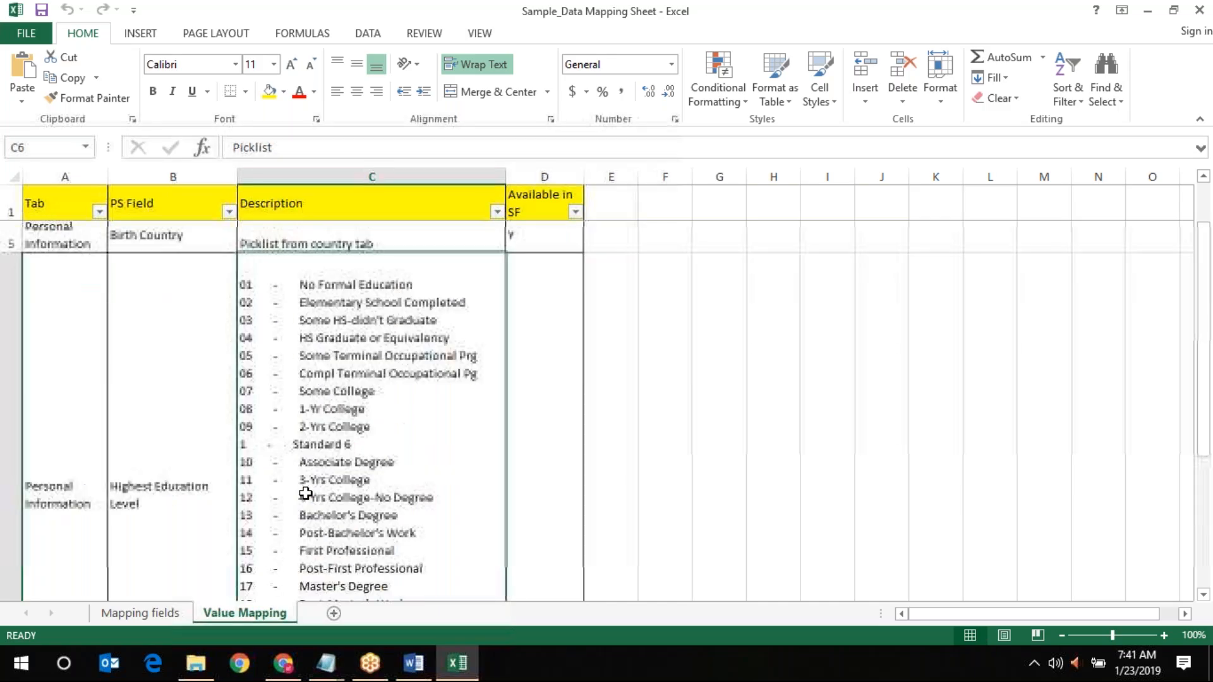
{"action": "scroll", "coordinate": [306, 493], "scroll_direction": "down", "scroll_amount": 3}
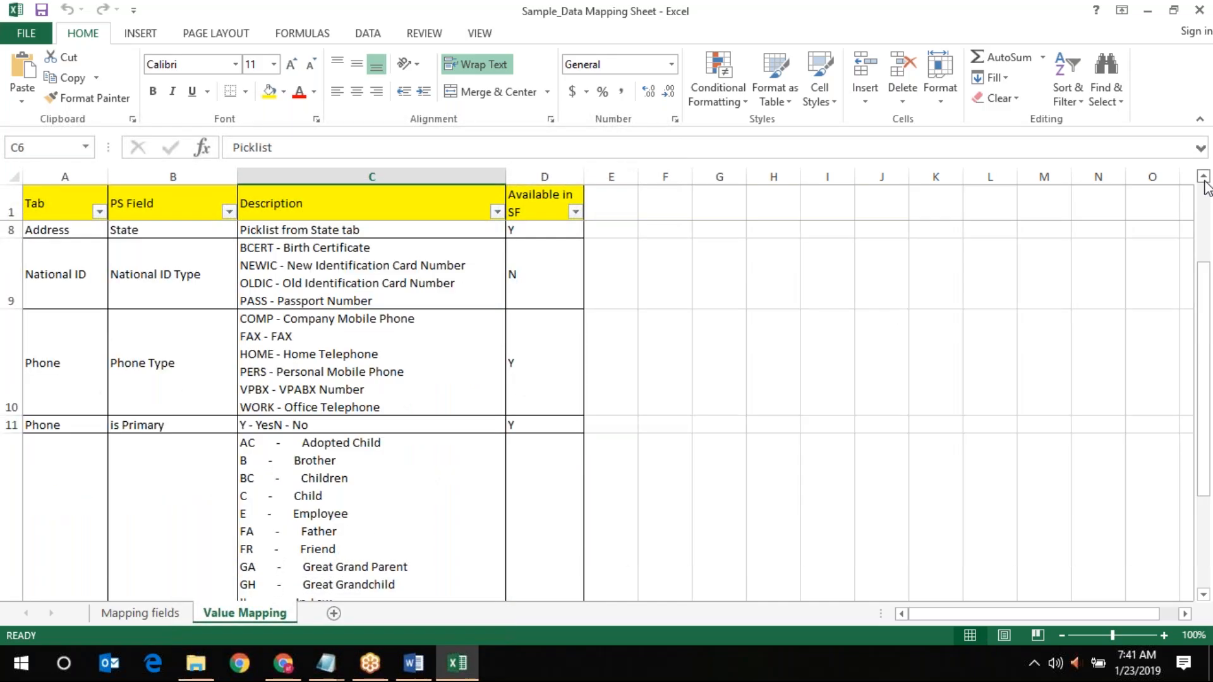
{"action": "left_click", "coordinate": [1204, 180]}
{"action": "left_click", "coordinate": [1205, 179]}
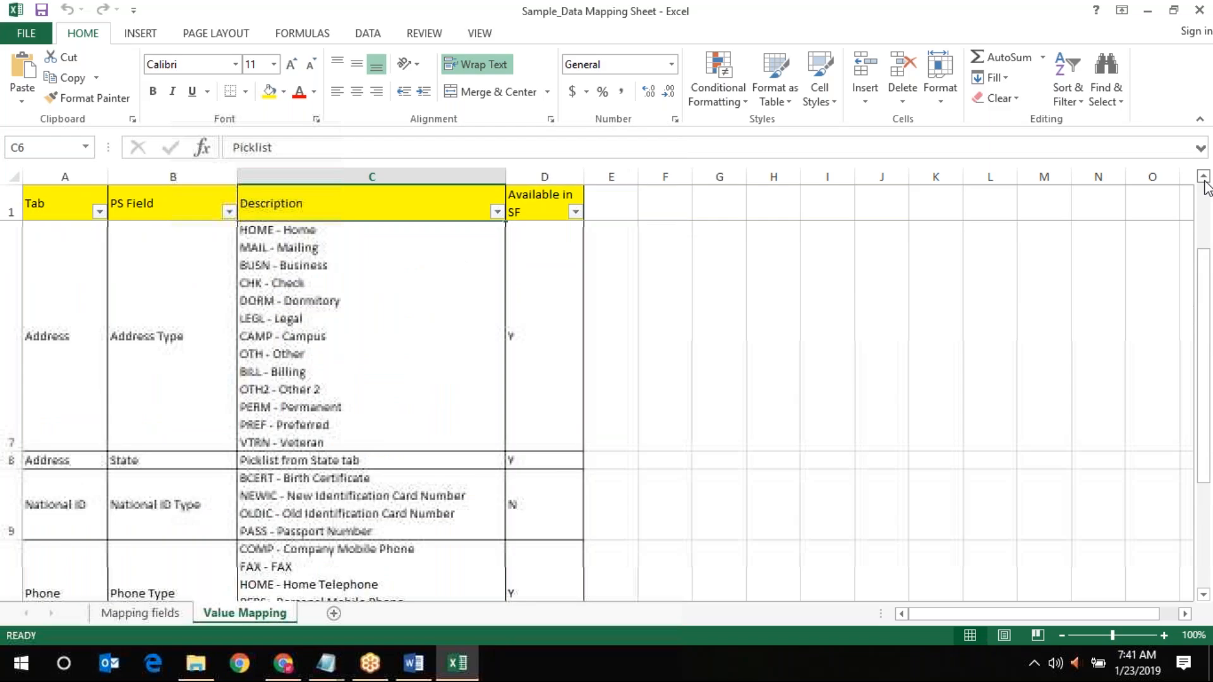
{"action": "left_click", "coordinate": [1204, 181]}
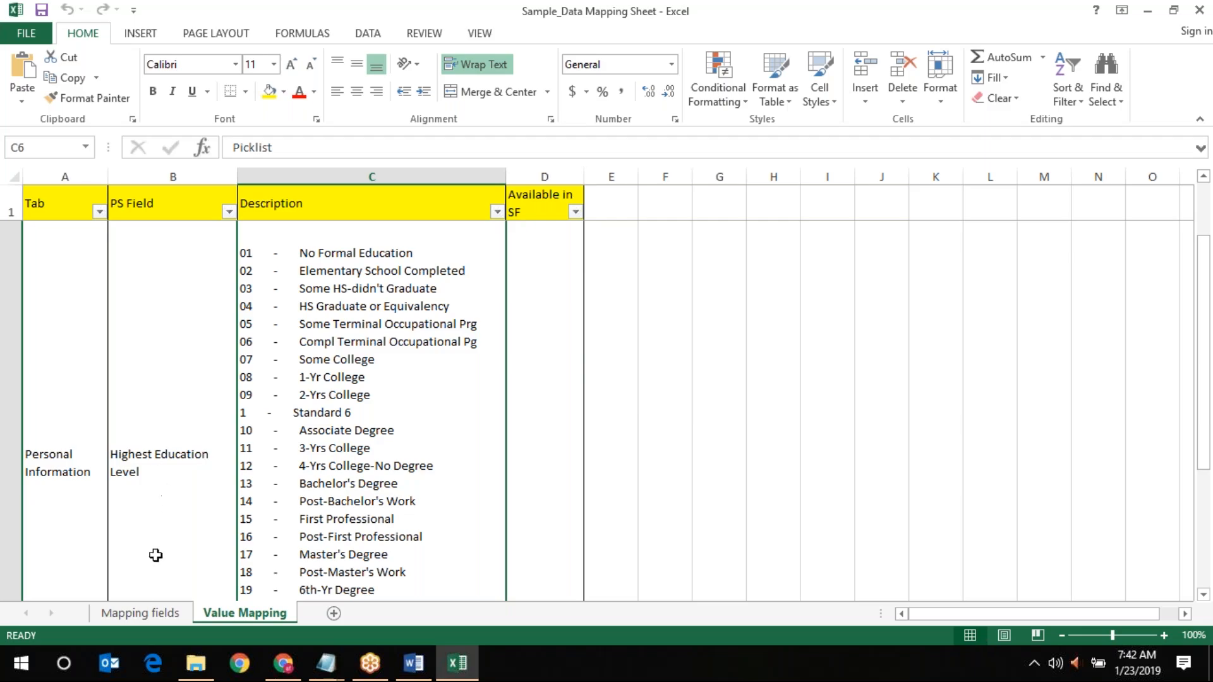
{"action": "left_click", "coordinate": [139, 620]}
Switch to SAP Cloud Platform Integration in Chrome and open the jobemp mapping's source and target messages for editing
{"action": "left_click", "coordinate": [296, 673]}
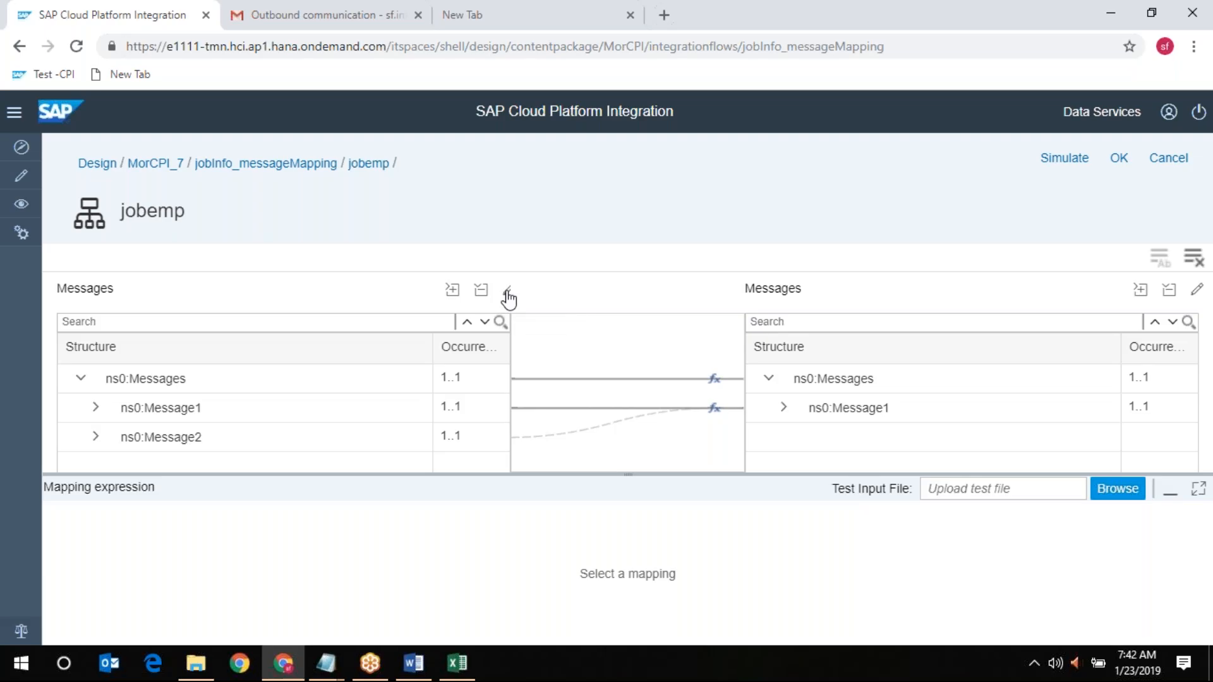
{"action": "left_click", "coordinate": [507, 293]}
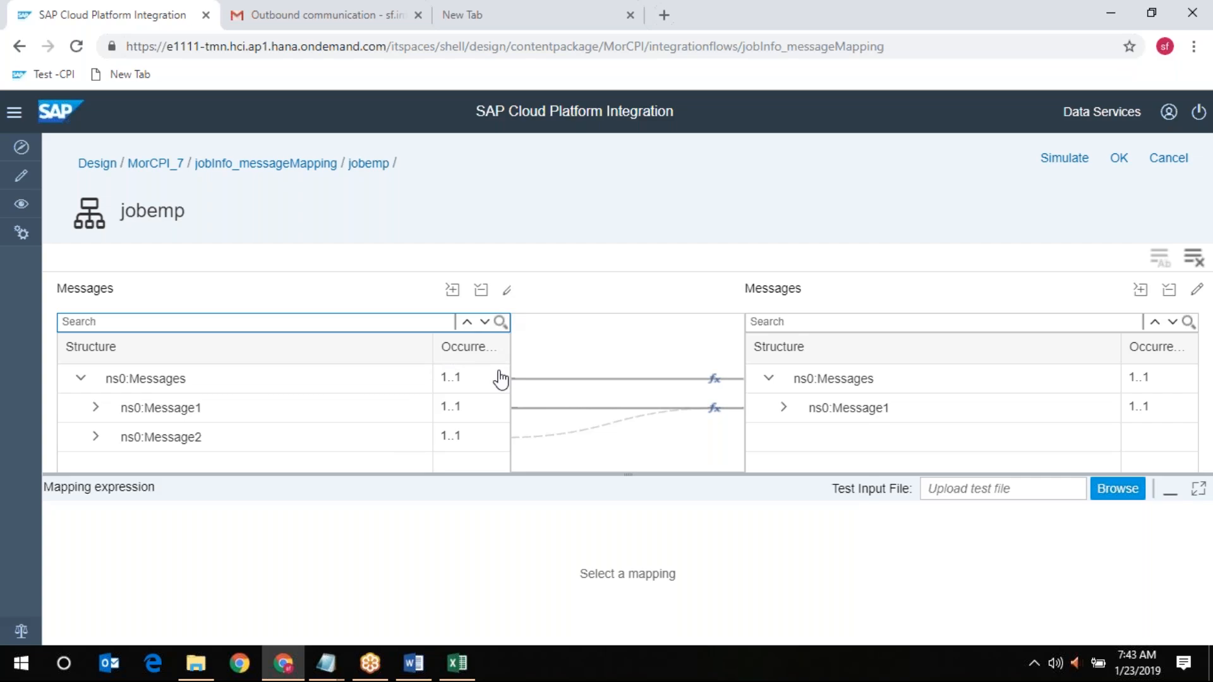
{"action": "left_click", "coordinate": [508, 290]}
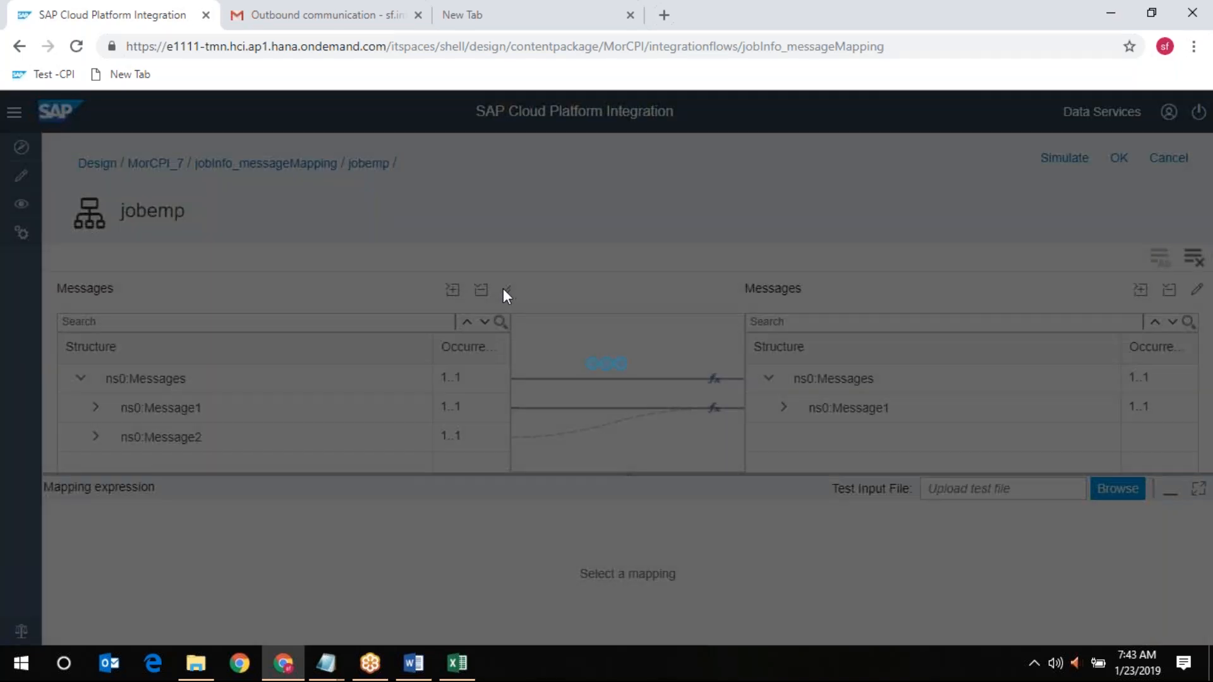
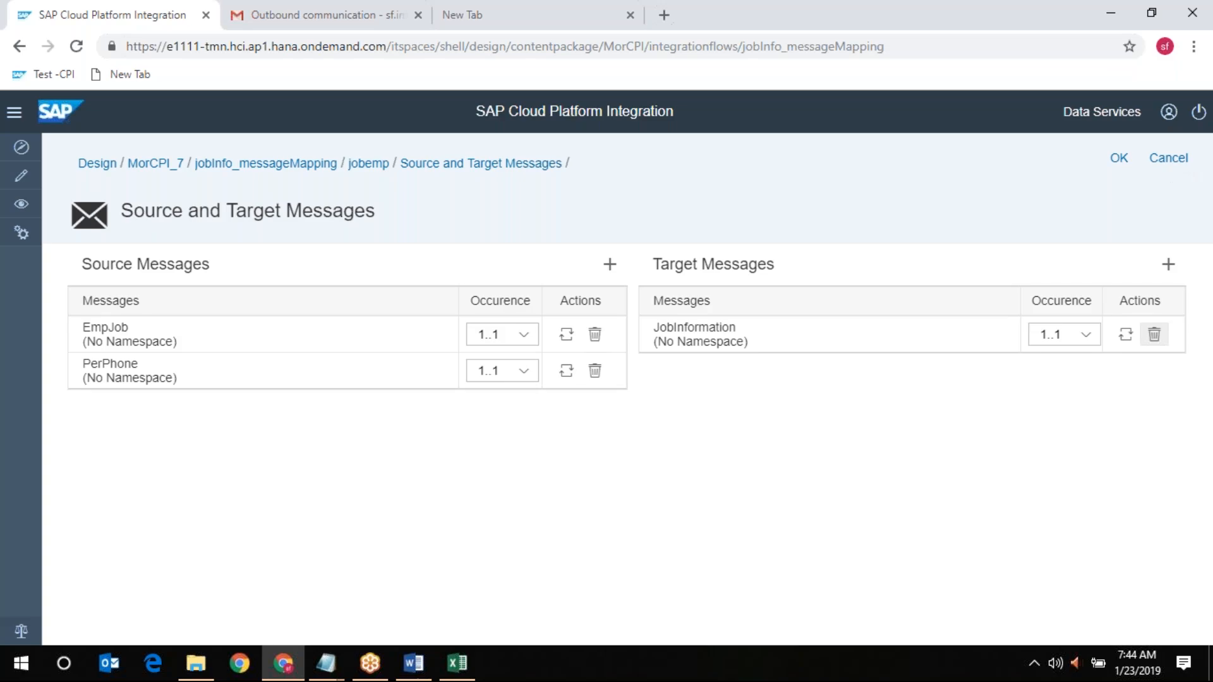
Delete the JobInformation target message and the EmpJob and PerPhone source messages with their mappings, and apply the empty message lists
{"action": "left_click", "coordinate": [1154, 334]}
{"action": "left_click", "coordinate": [665, 412]}
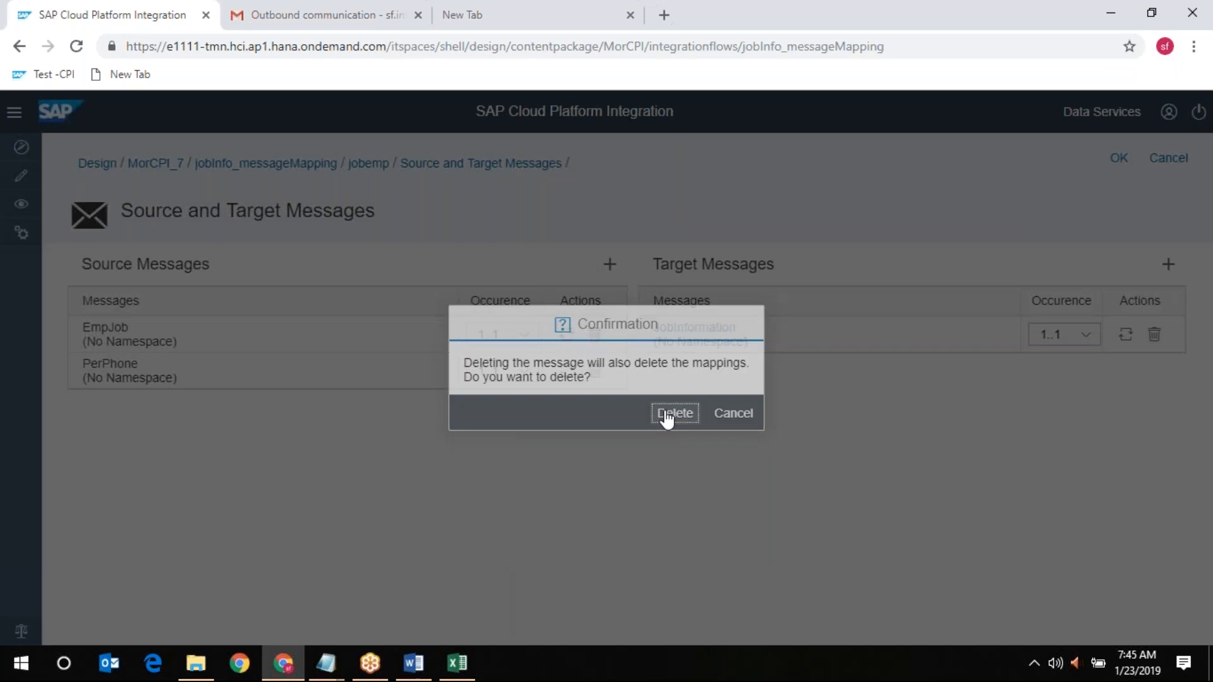
{"action": "left_click", "coordinate": [595, 335]}
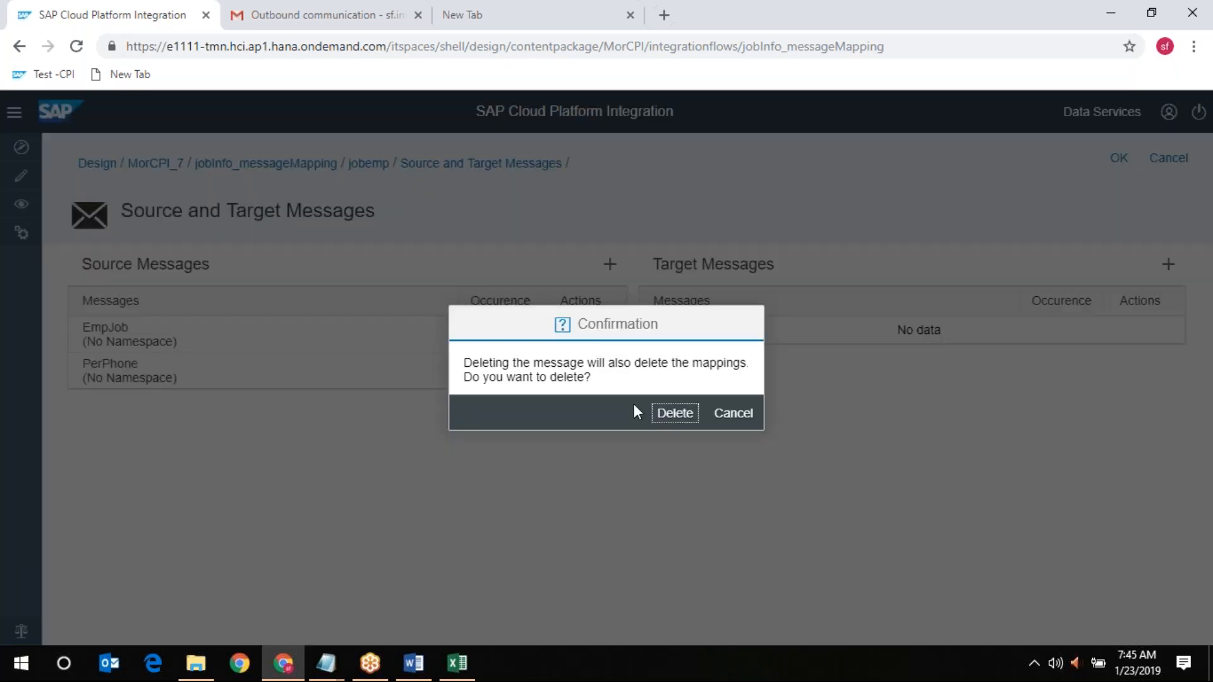
{"action": "left_click", "coordinate": [660, 415]}
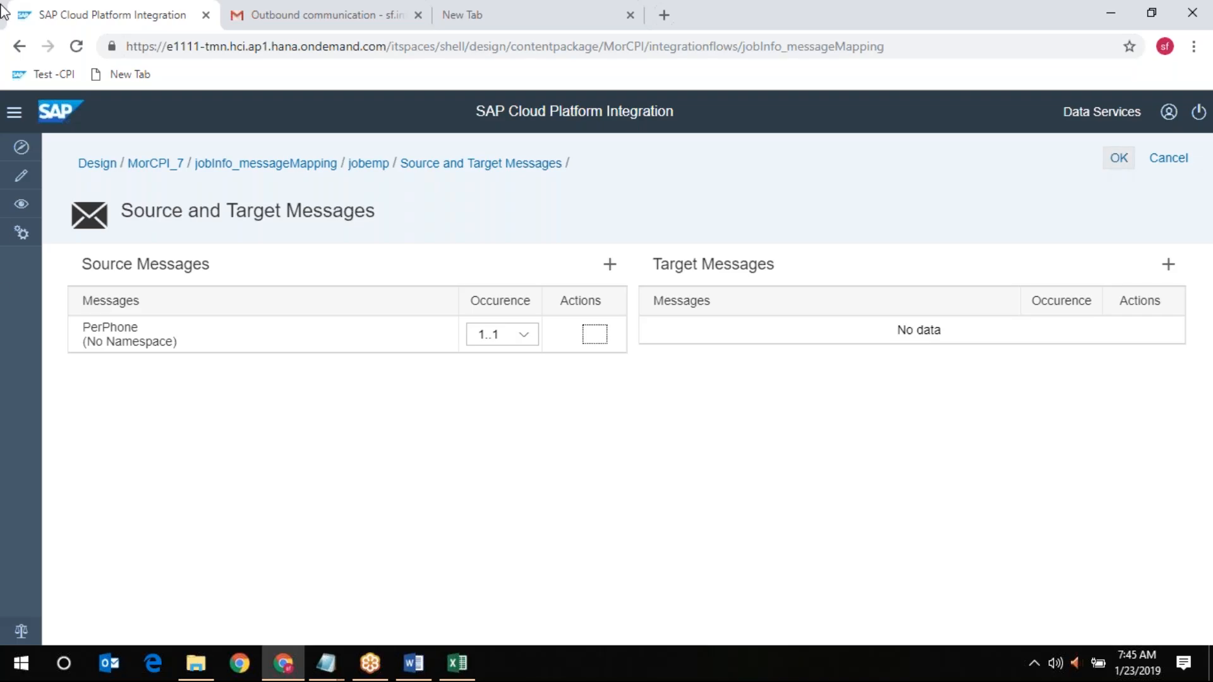
{"action": "left_click", "coordinate": [1119, 159]}
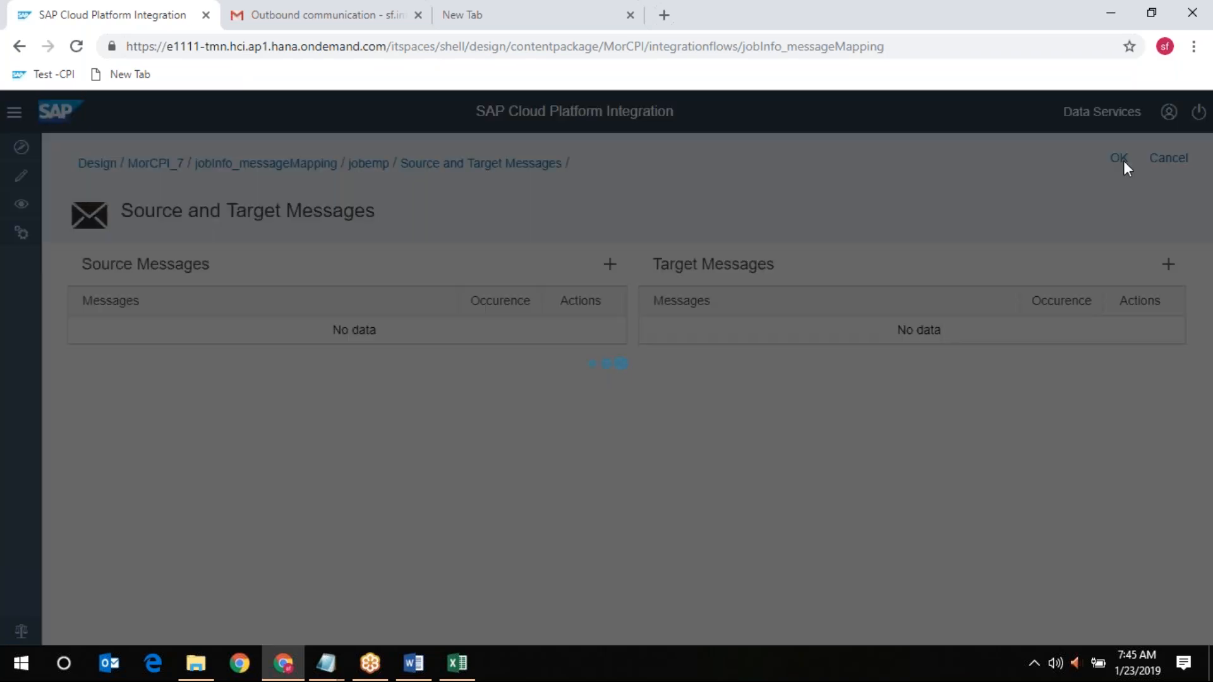
{"action": "left_click", "coordinate": [699, 408]}
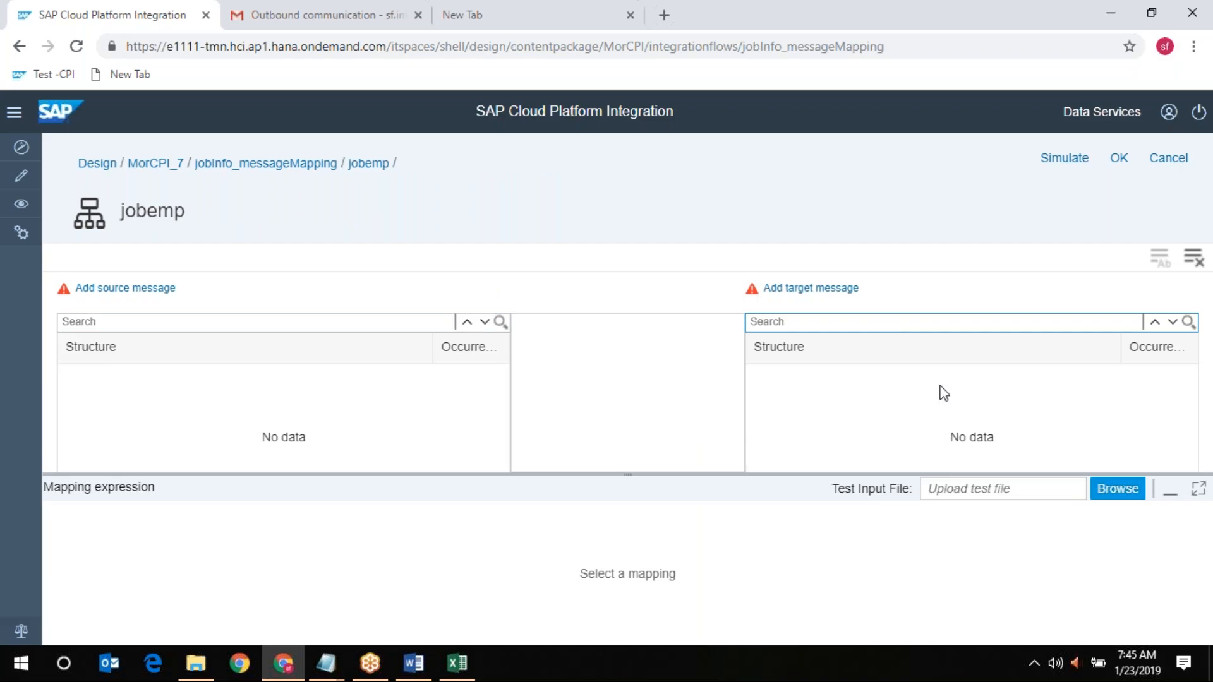
Add EmpJobEntityGET1.xsd as source message and PSjobinfo.xsd as target message, and display both structures expanded in an enlarged mapping area
{"action": "left_click", "coordinate": [152, 294]}
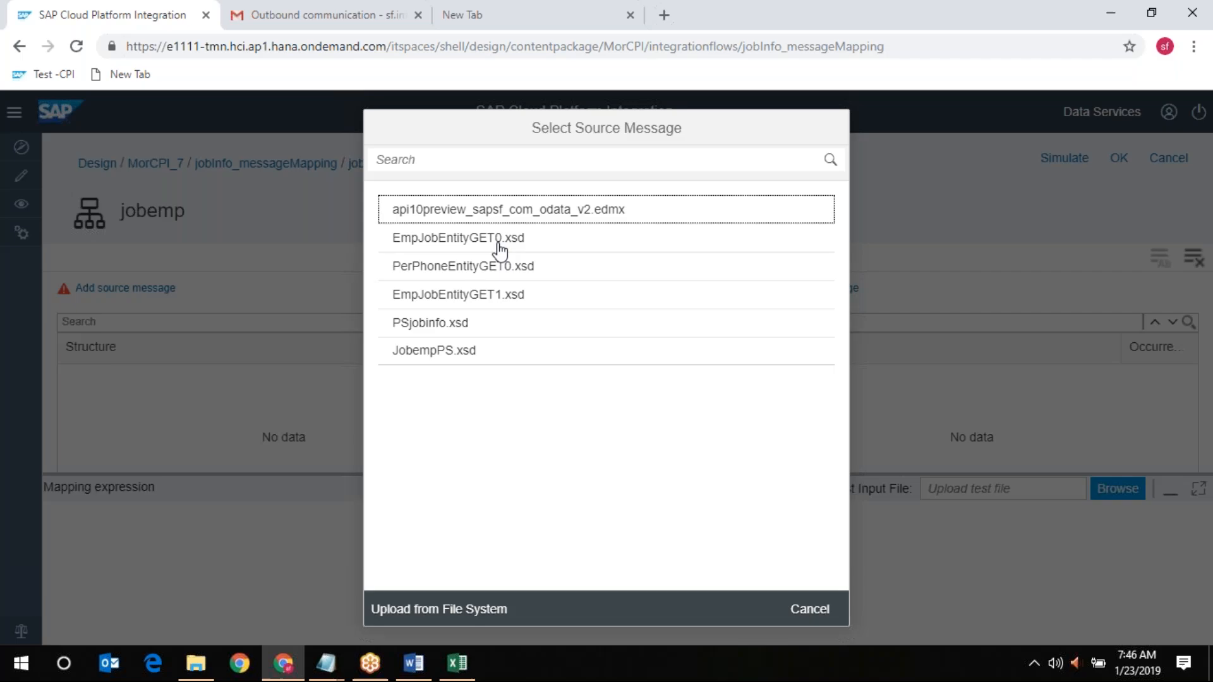
{"action": "left_click", "coordinate": [500, 297]}
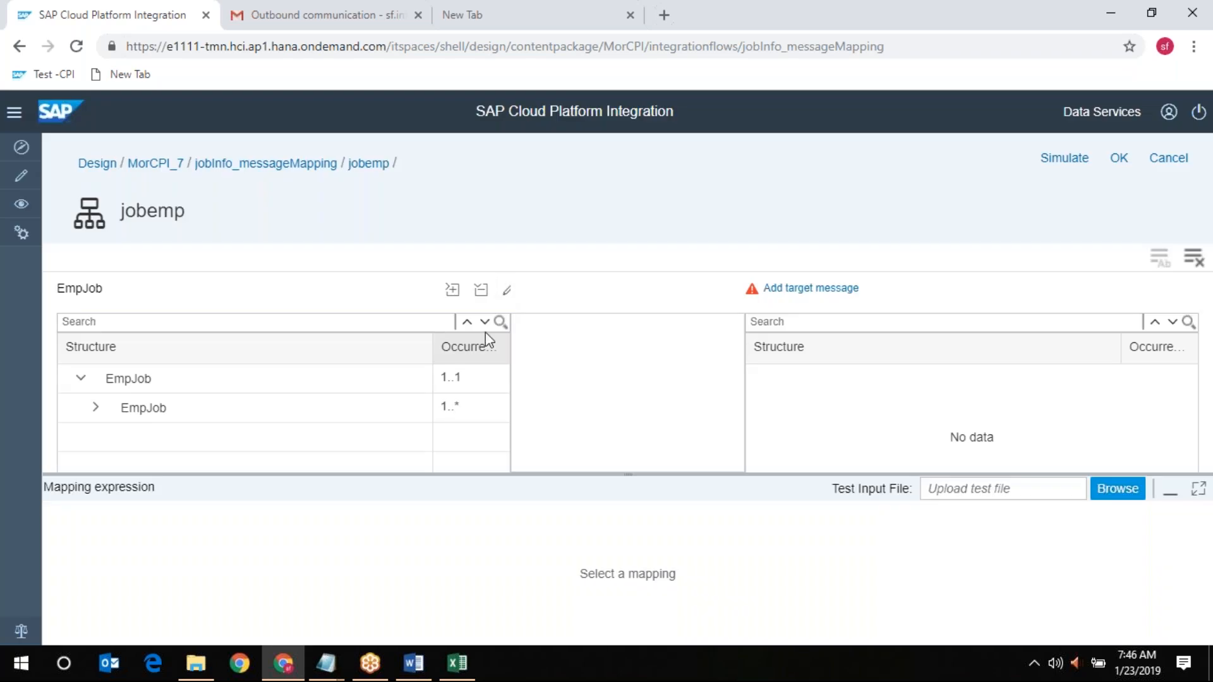
{"action": "left_click", "coordinate": [820, 288]}
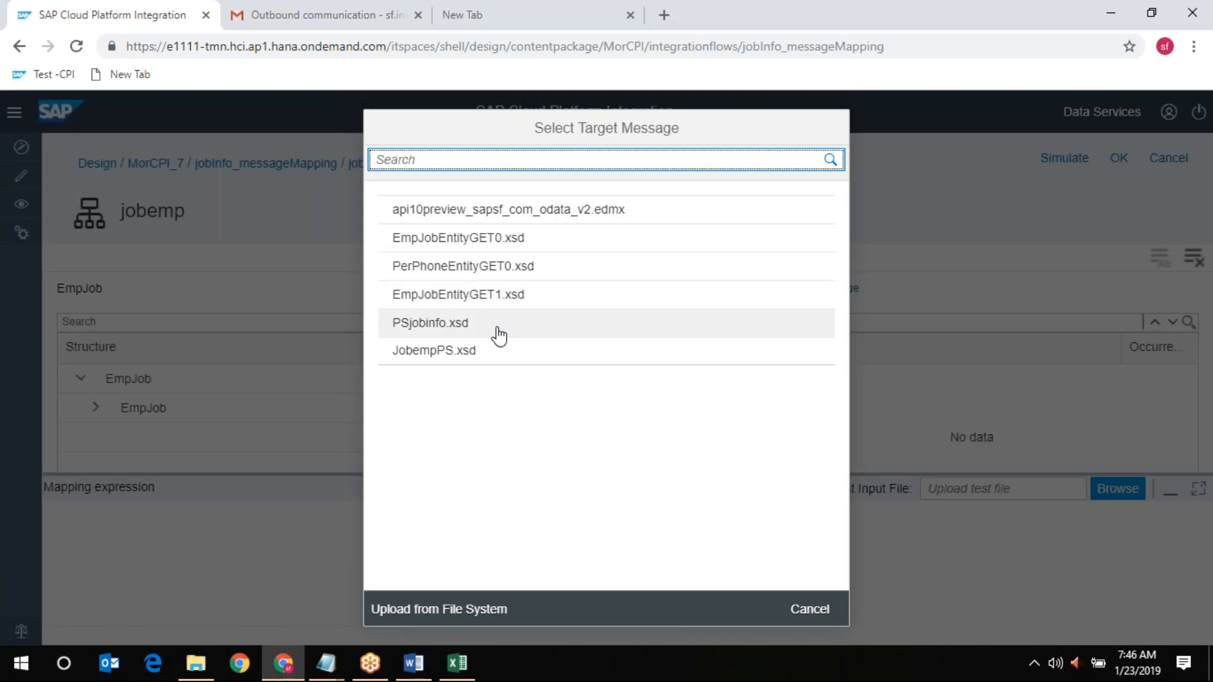
{"action": "left_click", "coordinate": [503, 332]}
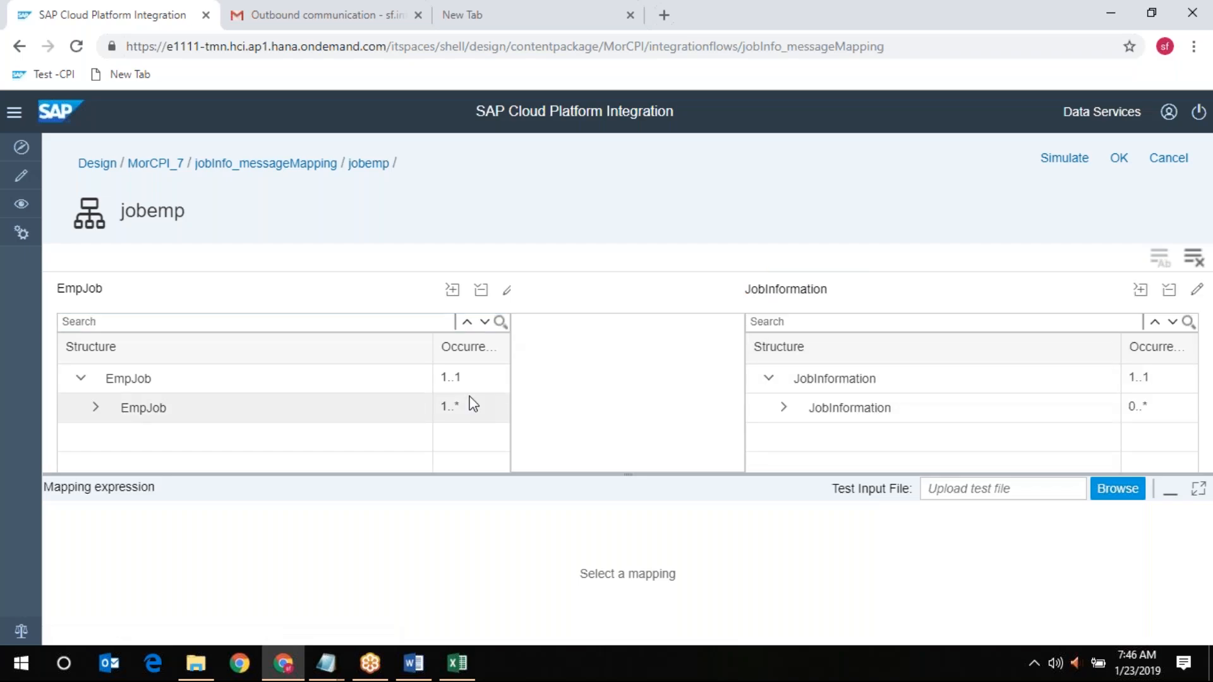
{"action": "left_click", "coordinate": [452, 292]}
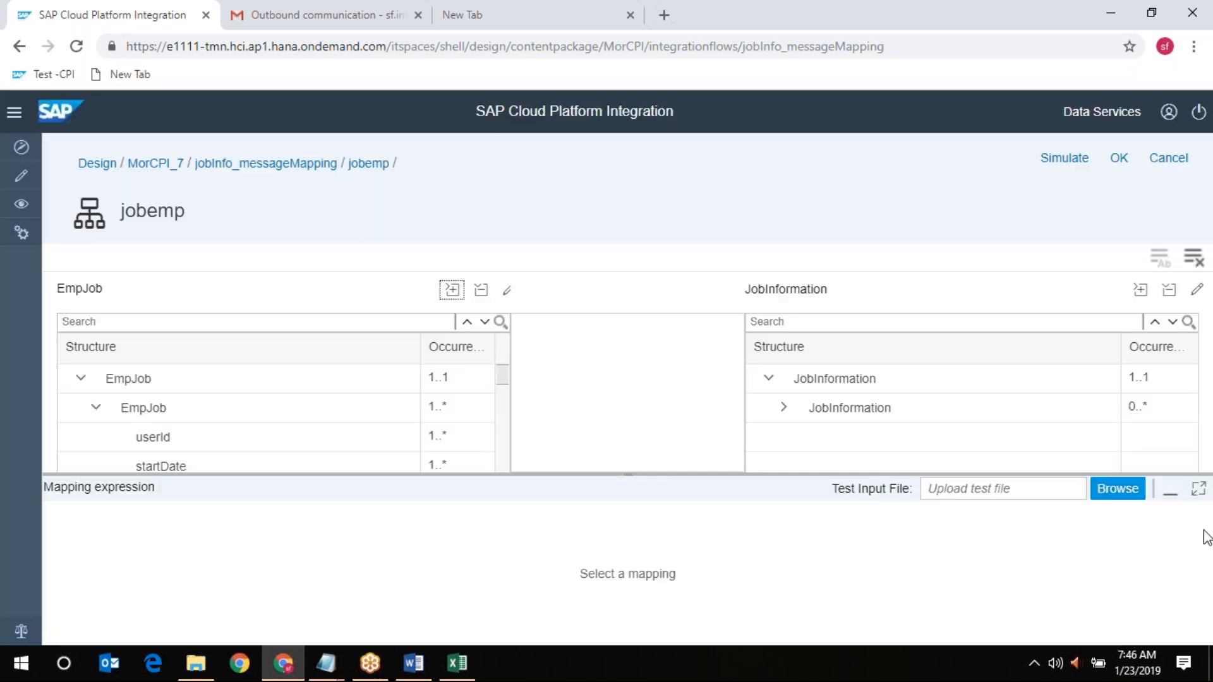
{"action": "left_click", "coordinate": [1170, 492]}
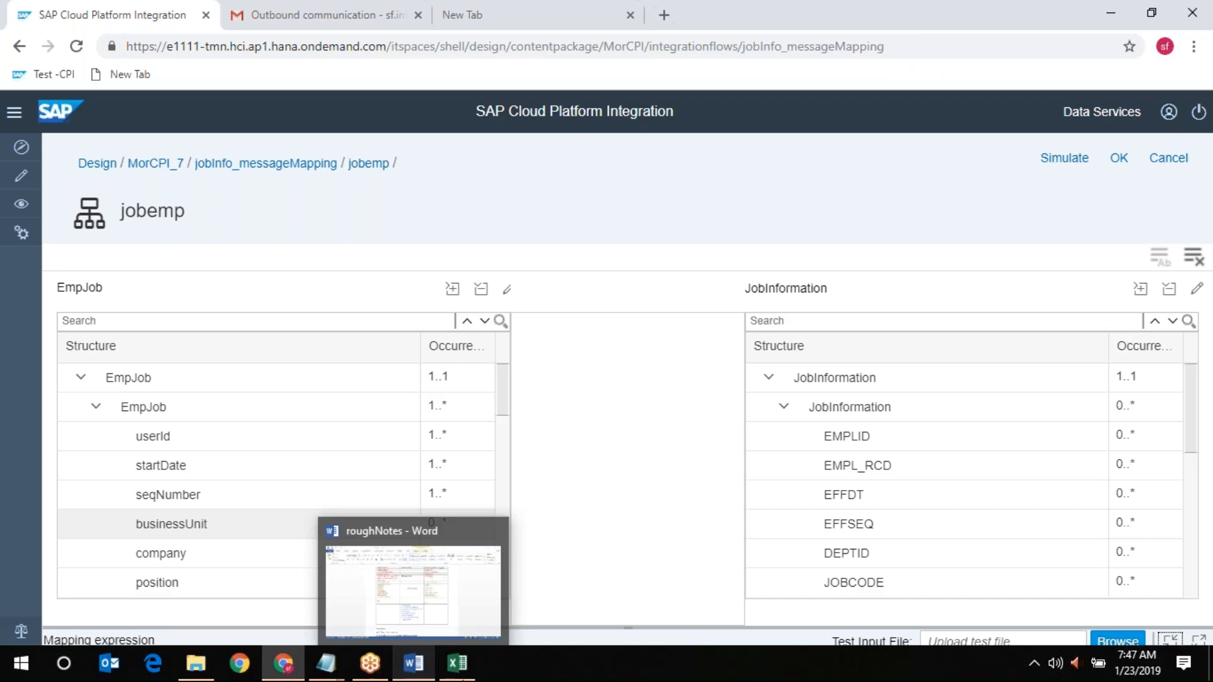
Switch to the Excel mapping sheet and select the PS Field Id entries in column H from EMPLID down to NATIONAL_ID
{"action": "left_click", "coordinate": [460, 673]}
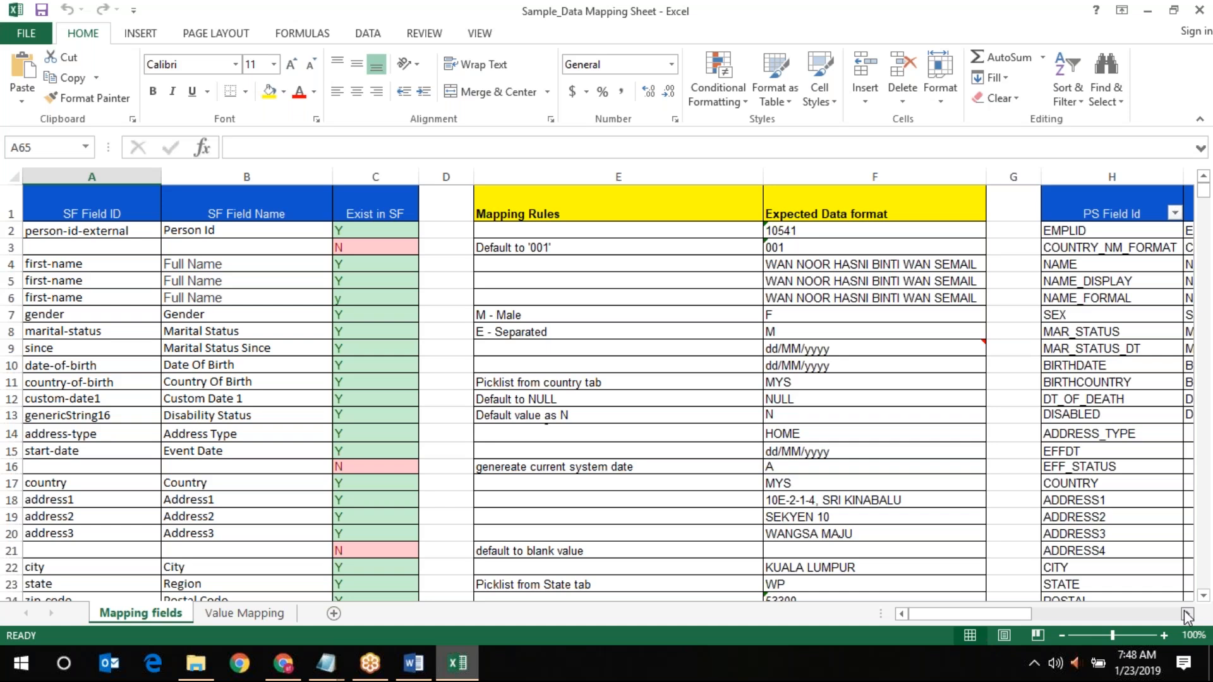
{"action": "left_click", "coordinate": [1187, 614]}
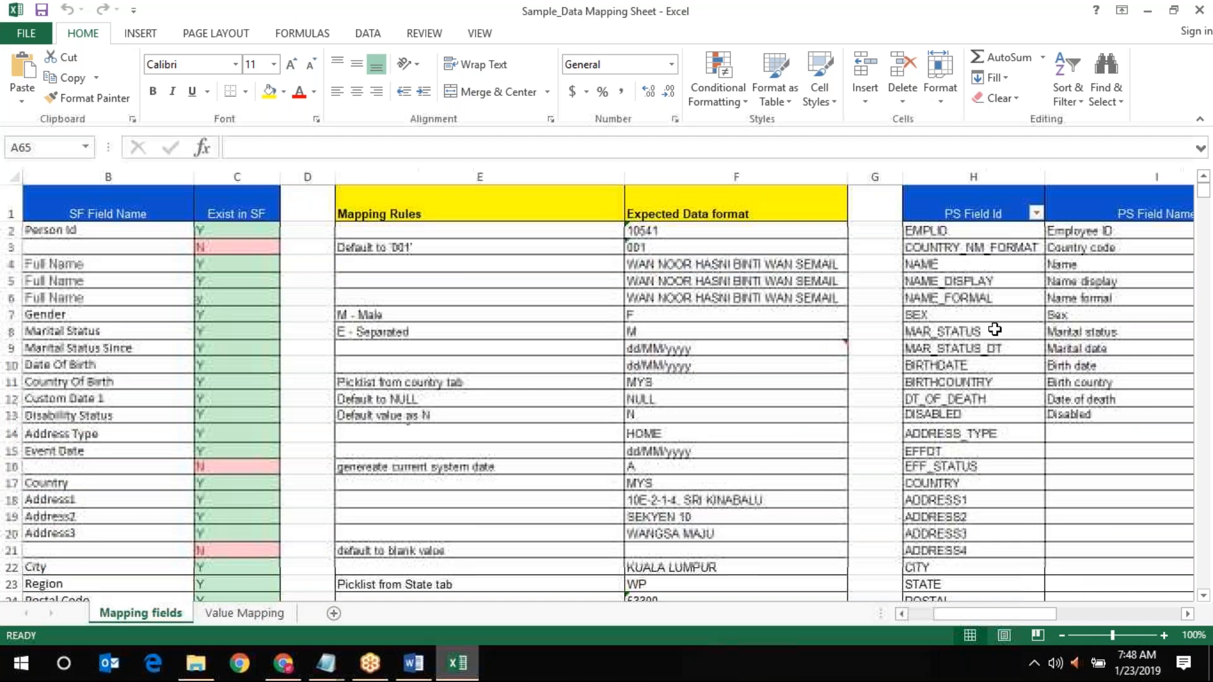
{"action": "left_click_drag", "start_coordinate": [954, 230], "coordinate": [962, 109]}
Back in the jobemp mapping in Chrome, map both EmpJob levels to the matching JobInformation levels and userId to EMPLID
{"action": "left_click", "coordinate": [283, 663]}
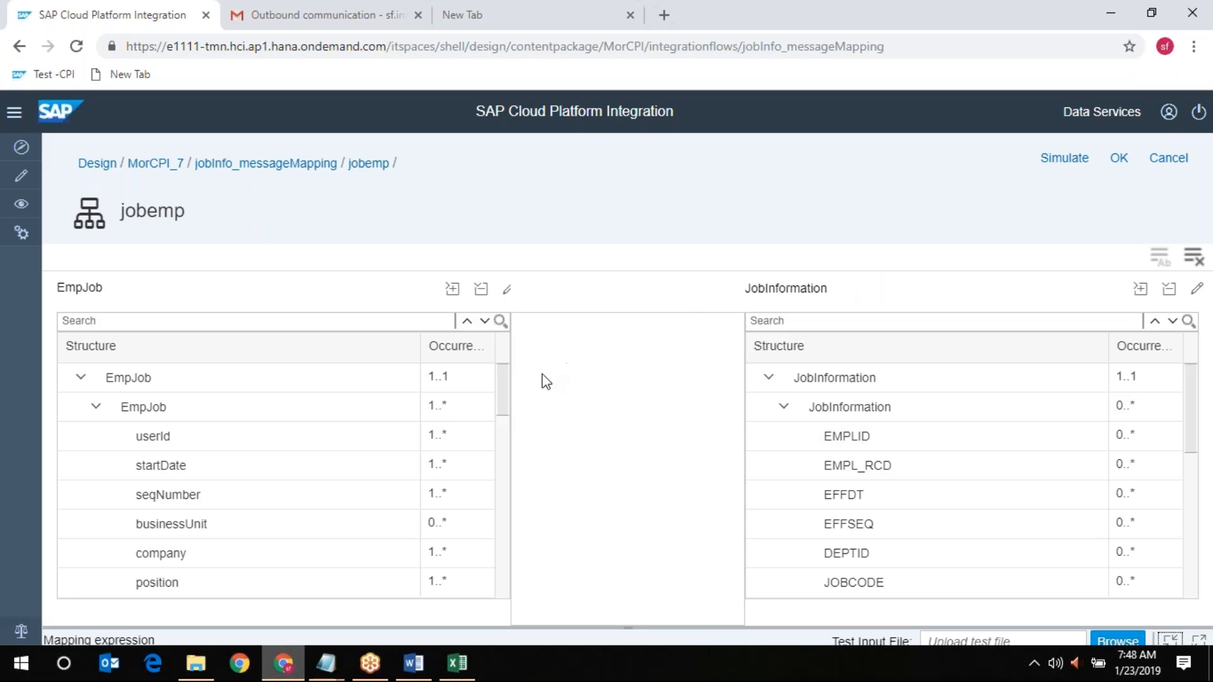
{"action": "left_click", "coordinate": [470, 377]}
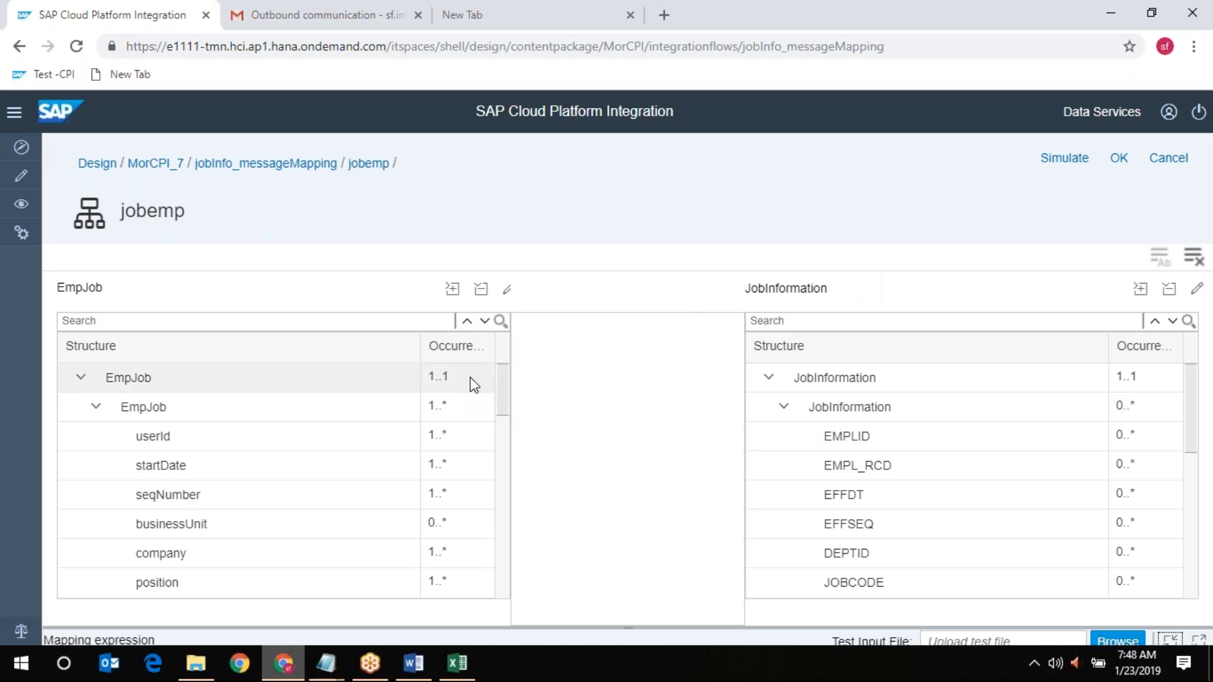
{"action": "left_click", "coordinate": [846, 382]}
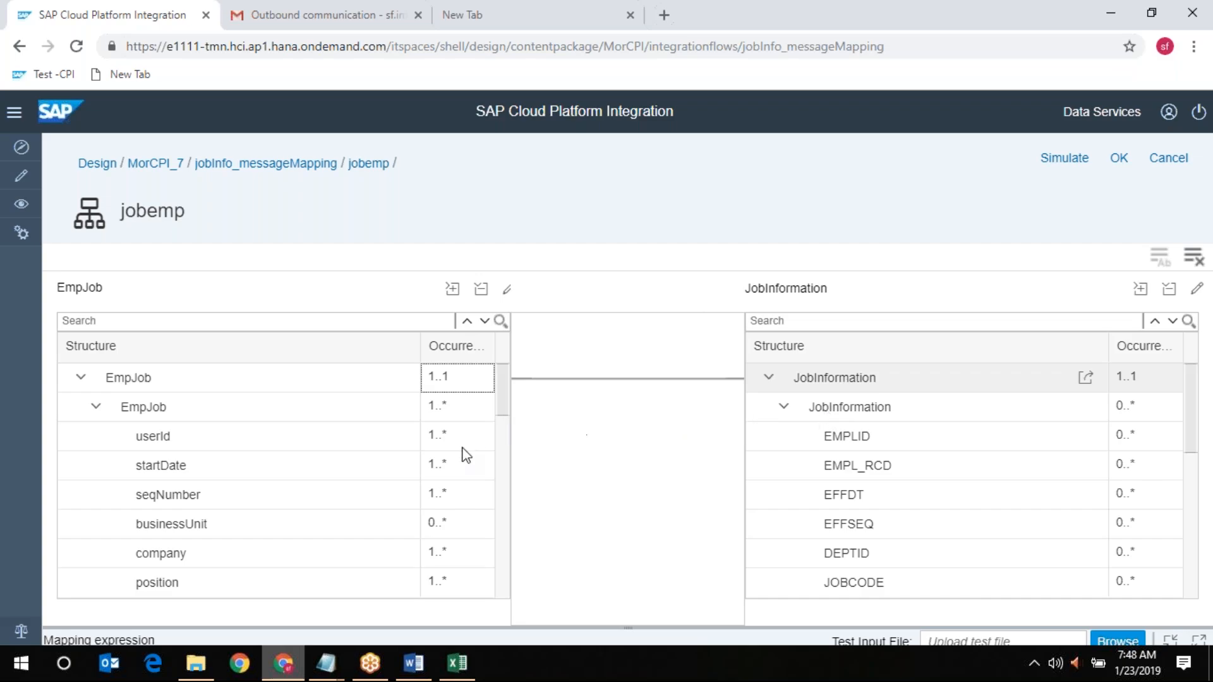
{"action": "left_click", "coordinate": [475, 412]}
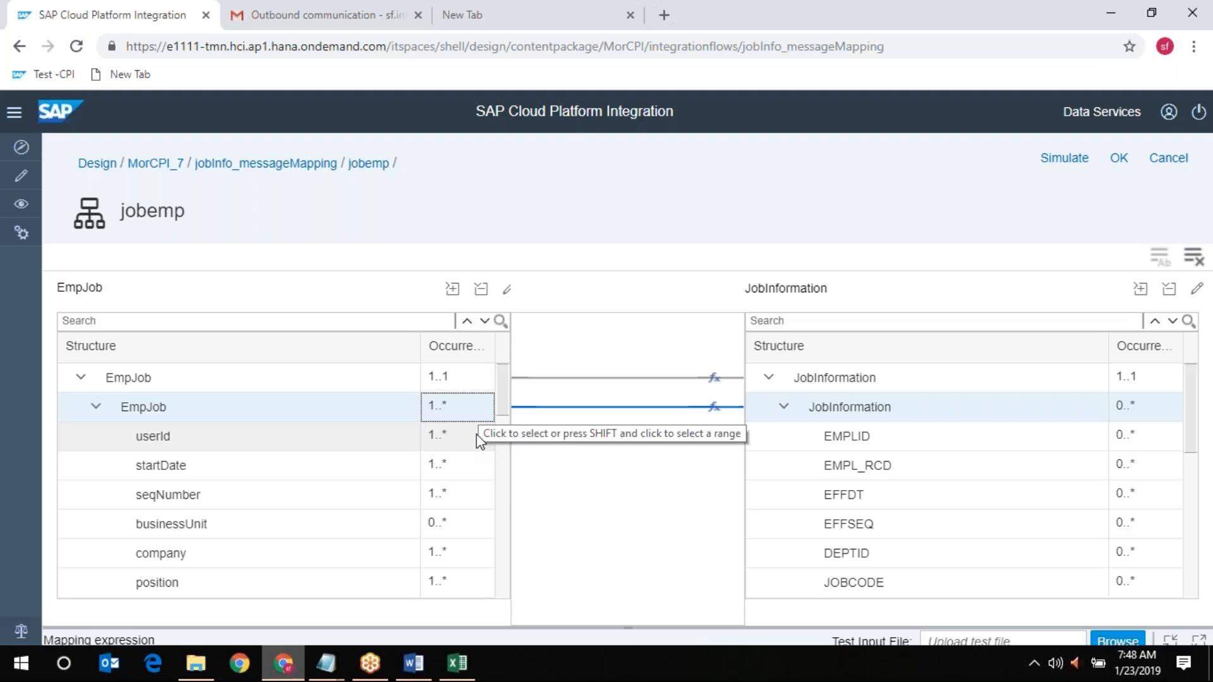
{"action": "left_click", "coordinate": [796, 448]}
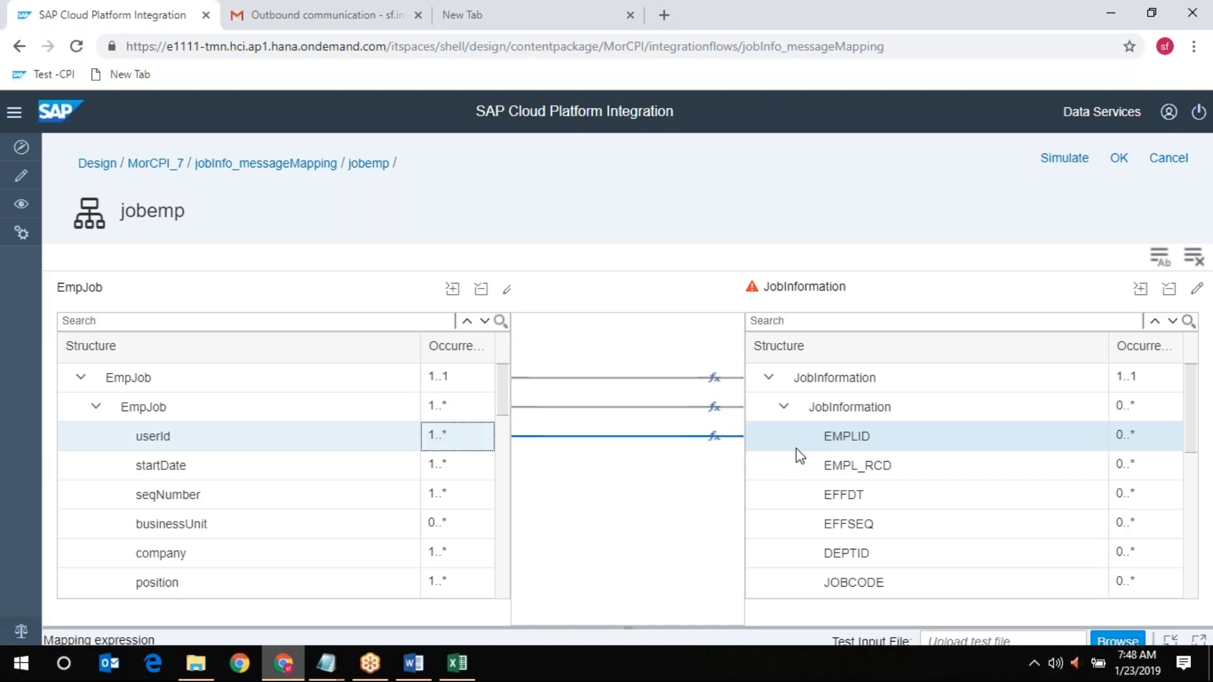
Check the Excel mapping sheet for the SF Field ID and mapping rule belonging to the first PS fields
{"action": "left_click", "coordinate": [459, 663]}
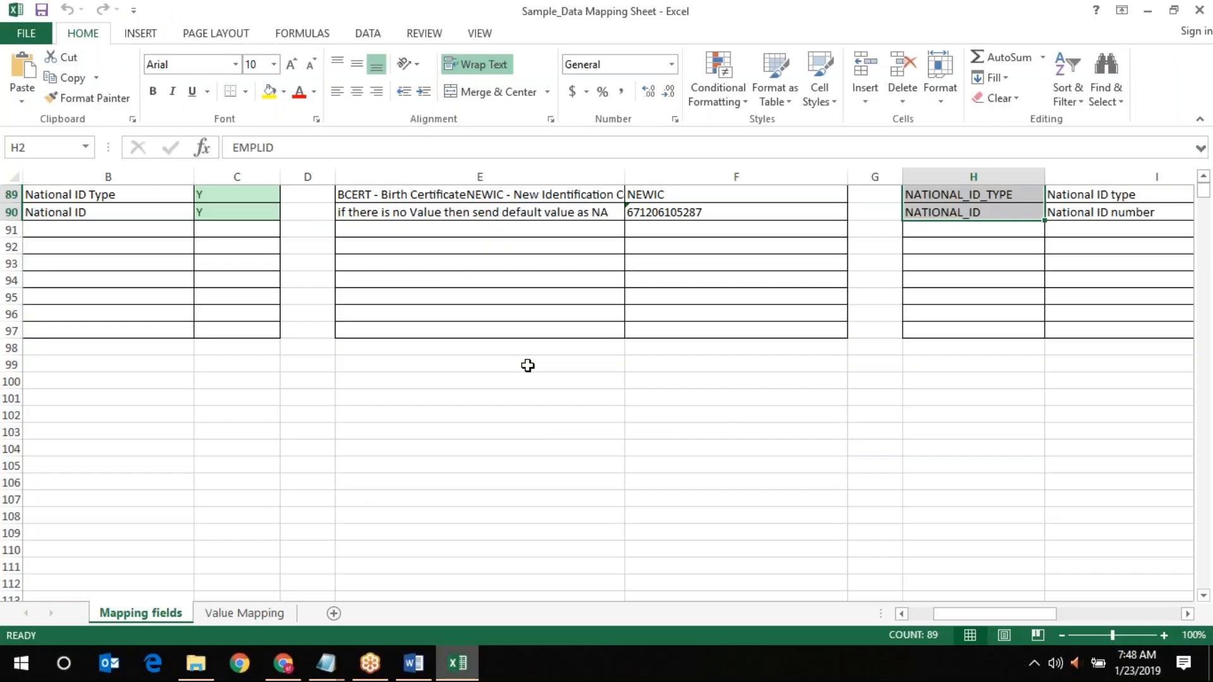
{"action": "scroll", "coordinate": [528, 365], "scroll_direction": "up", "scroll_amount": 1}
{"action": "scroll", "coordinate": [527, 365], "scroll_direction": "up", "scroll_amount": 11}
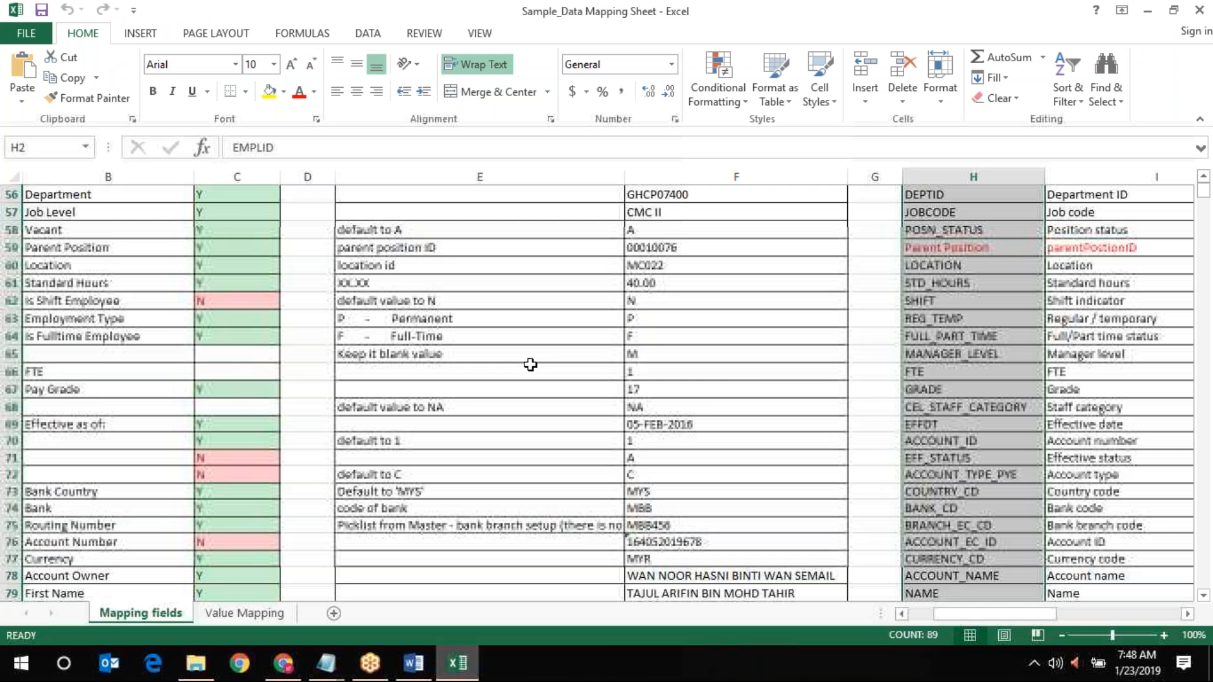
{"action": "scroll", "coordinate": [530, 364], "scroll_direction": "up", "scroll_amount": 18}
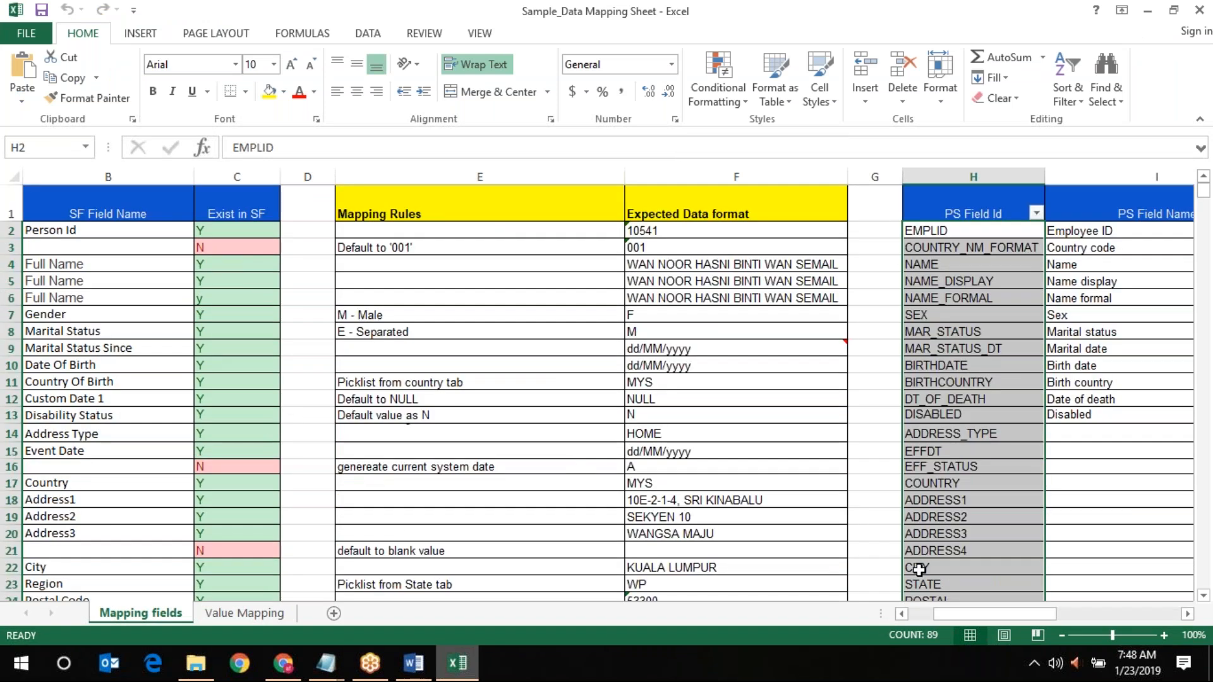
{"action": "left_click", "coordinate": [918, 619]}
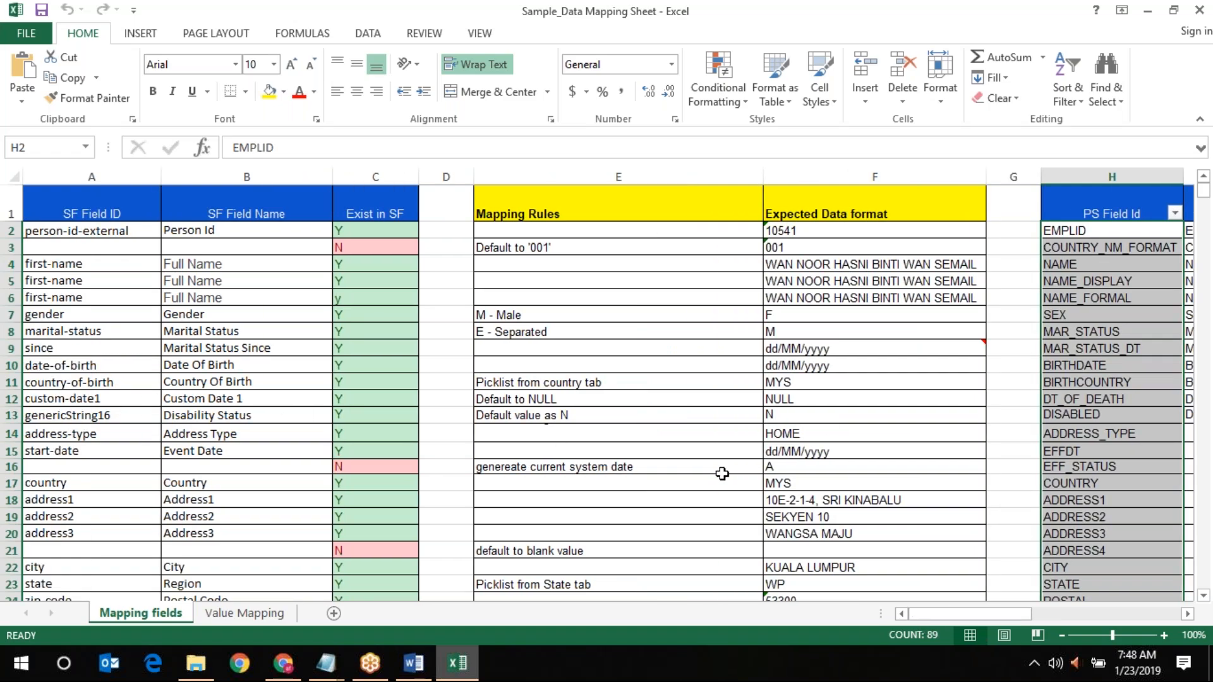
Select startDate in the jobemp mapping in Chrome and check the COUNTRY_NM_FORMAT entry in the Excel mapping sheet
{"action": "mouse_move", "coordinate": [297, 673]}
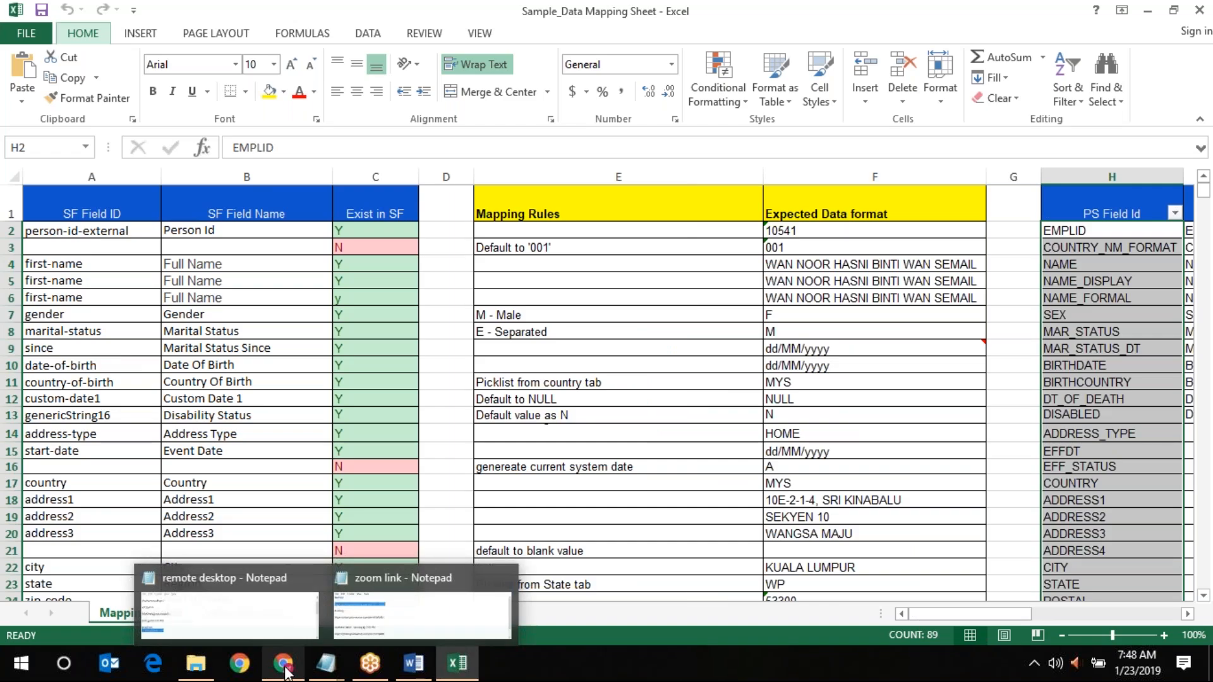
{"action": "left_click", "coordinate": [287, 664]}
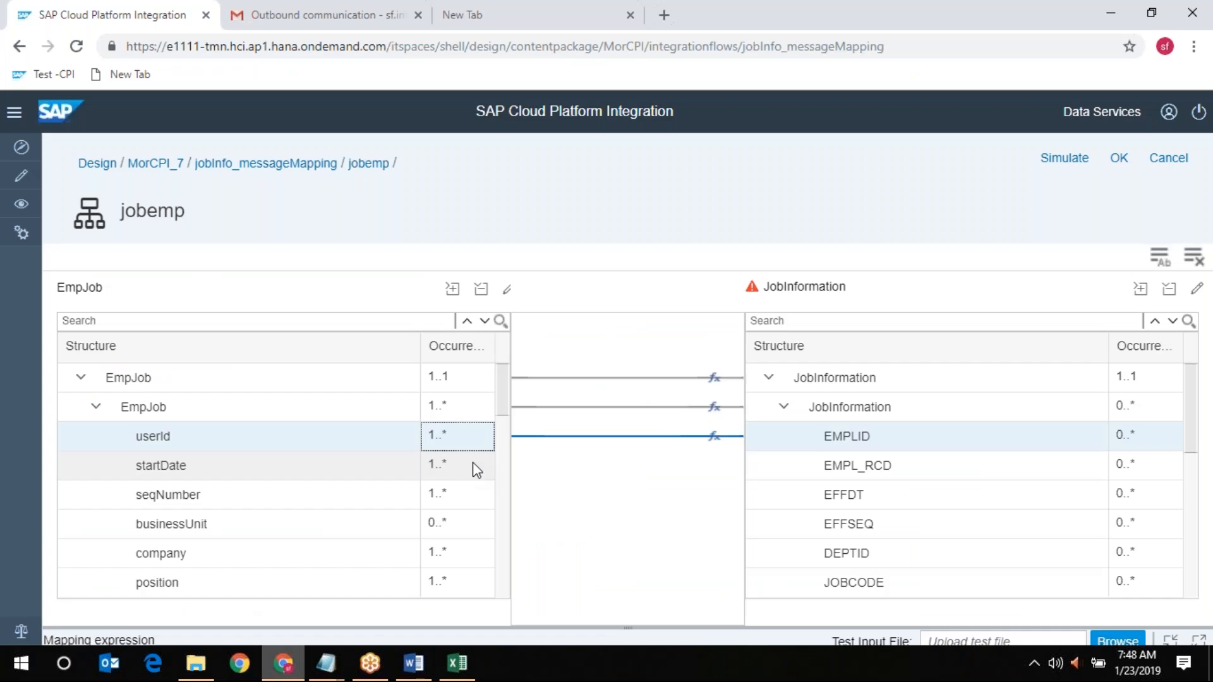
{"action": "left_click", "coordinate": [475, 469]}
{"action": "left_click", "coordinate": [457, 664]}
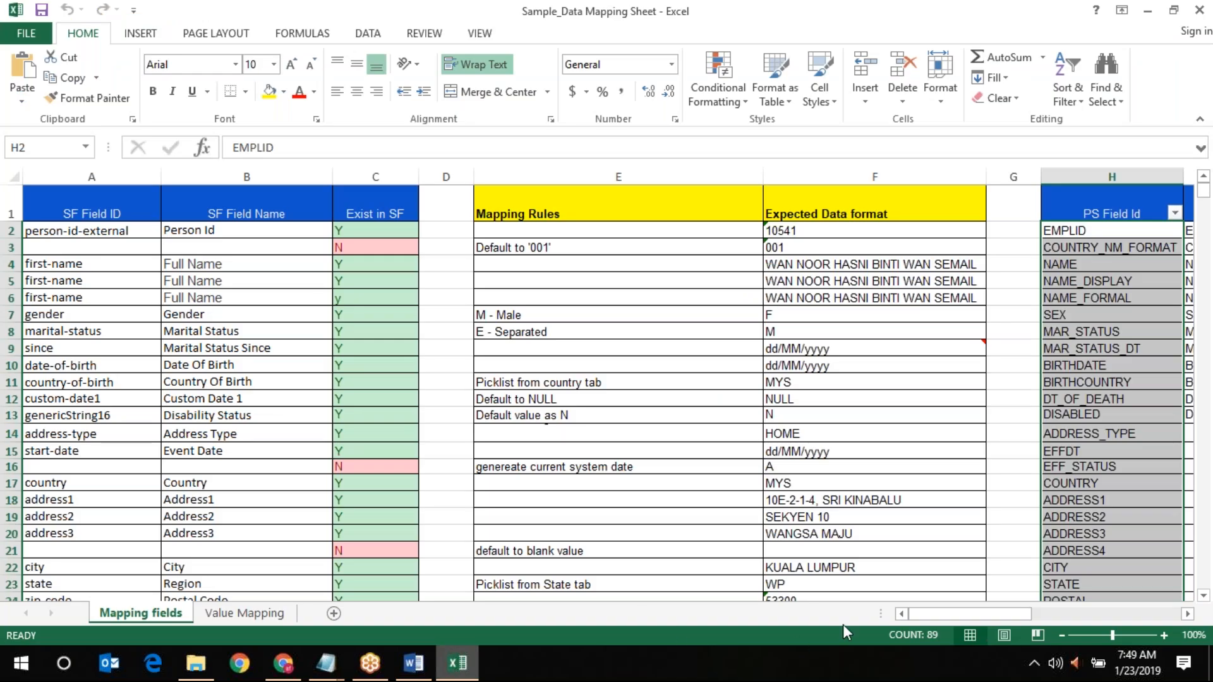
{"action": "left_click", "coordinate": [1087, 252]}
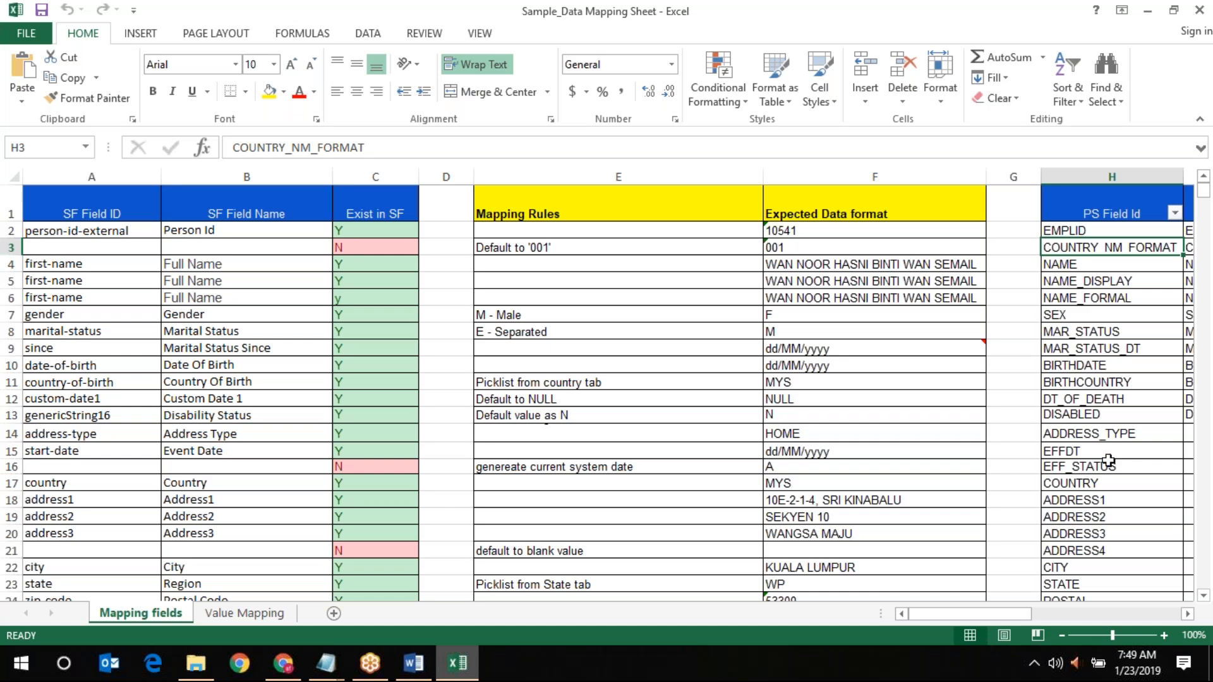
Back in the jobemp mapping in Chrome, map startDate to EFFDT and seqNumber to EFFSEQ
{"action": "key", "text": "alt+Tab"}
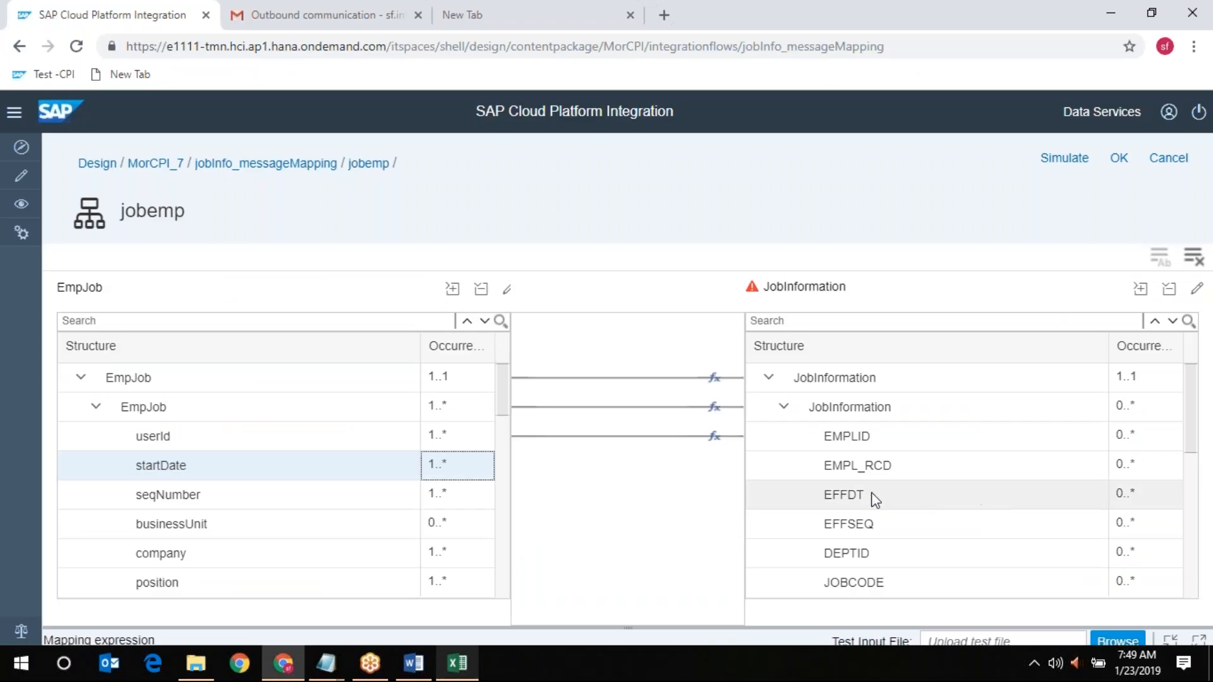
{"action": "left_click_drag", "start_coordinate": [468, 468], "coordinate": [847, 504]}
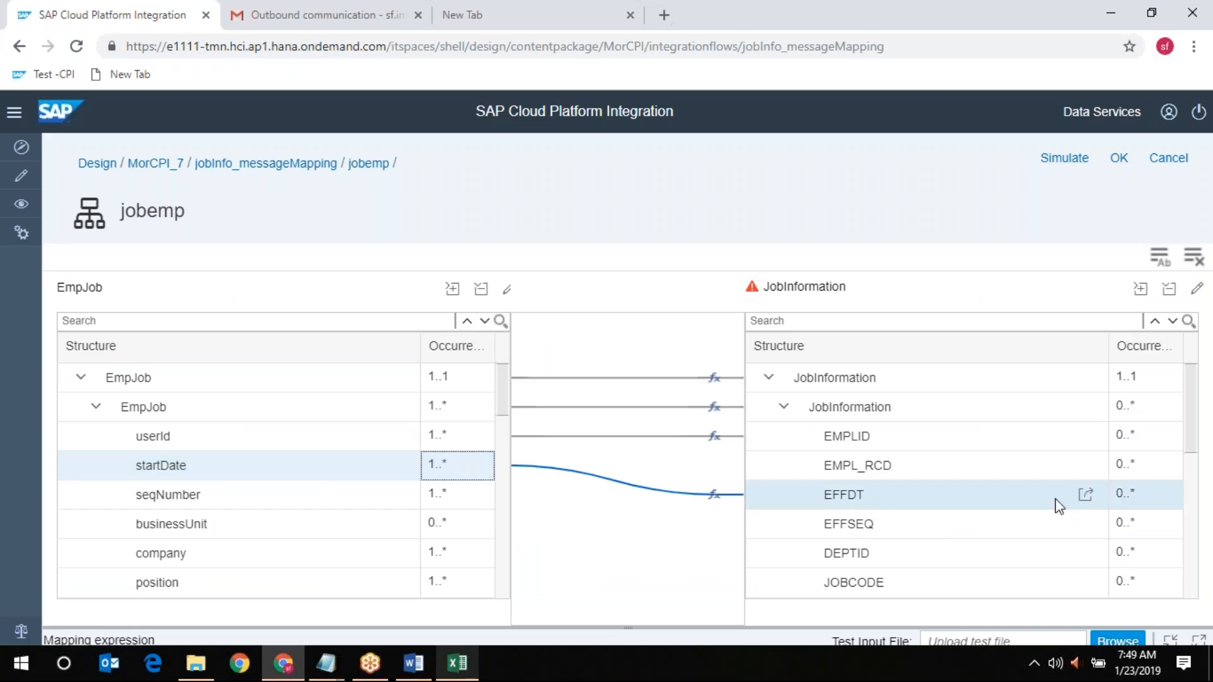
{"action": "left_click", "coordinate": [484, 495]}
{"action": "left_click_drag", "start_coordinate": [627, 524], "coordinate": [822, 529]}
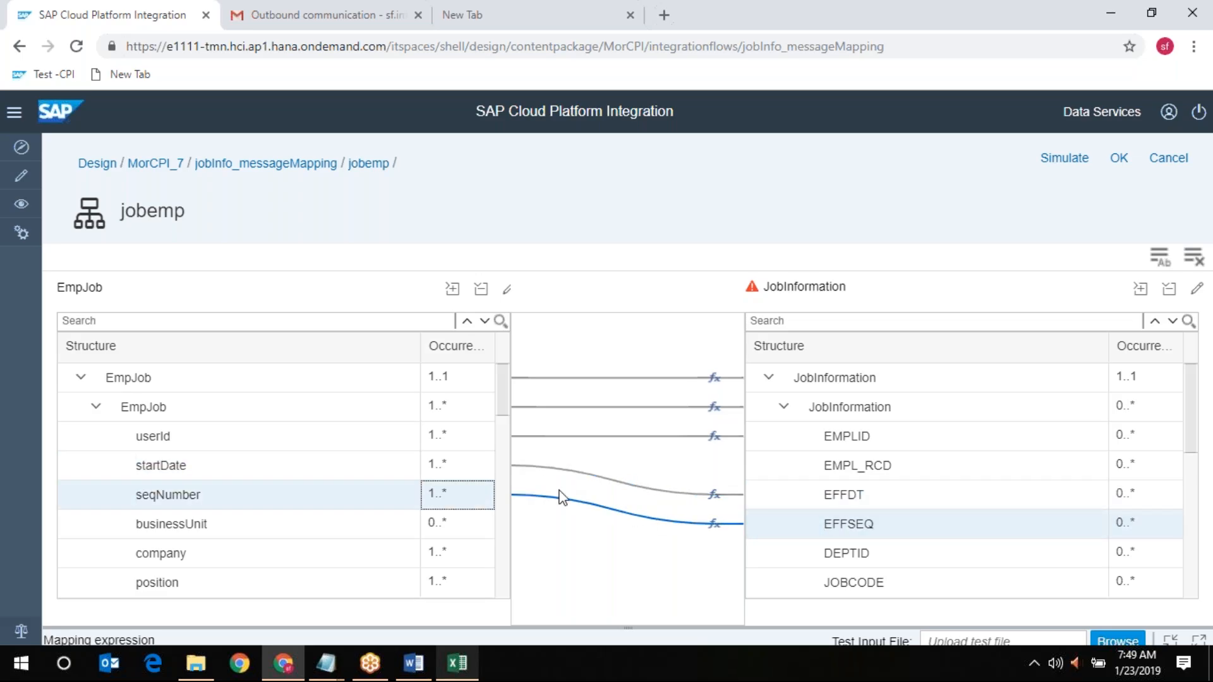
Examine the seqNumber to EFFSEQ mapping expression and the available standard and custom functions in the enlarged expression area, and minimize it again
{"action": "mouse_move", "coordinate": [897, 463]}
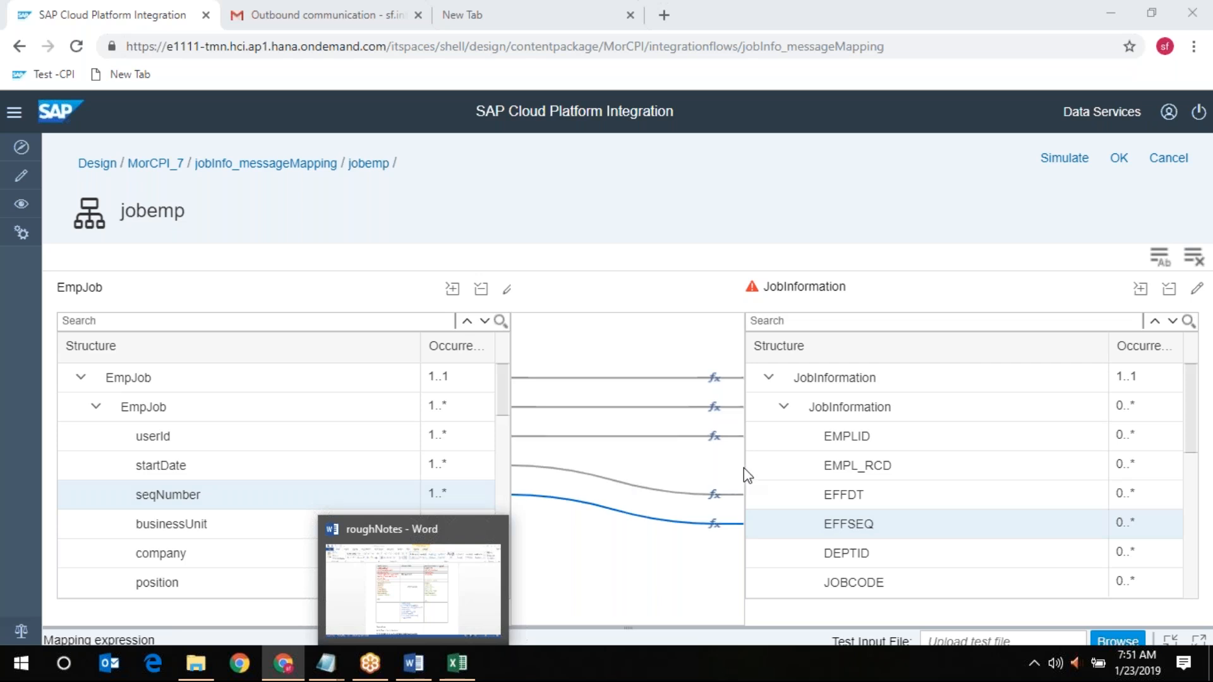
{"action": "left_click", "coordinate": [1175, 643]}
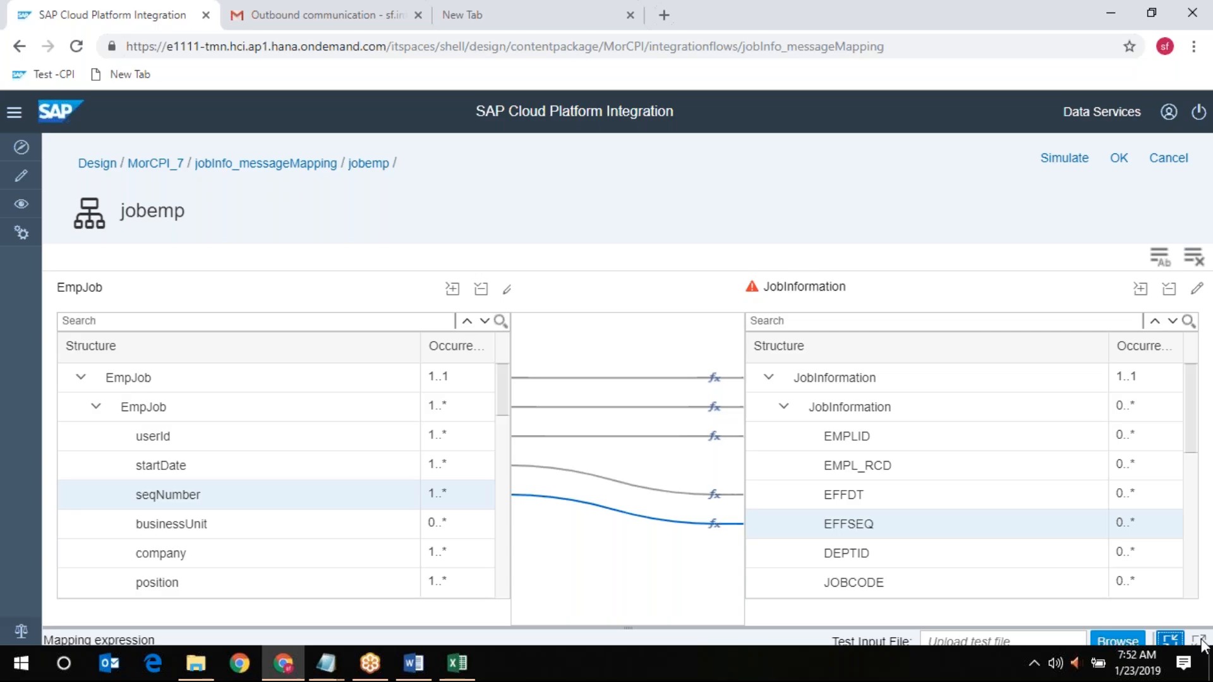
{"action": "left_click", "coordinate": [1200, 643]}
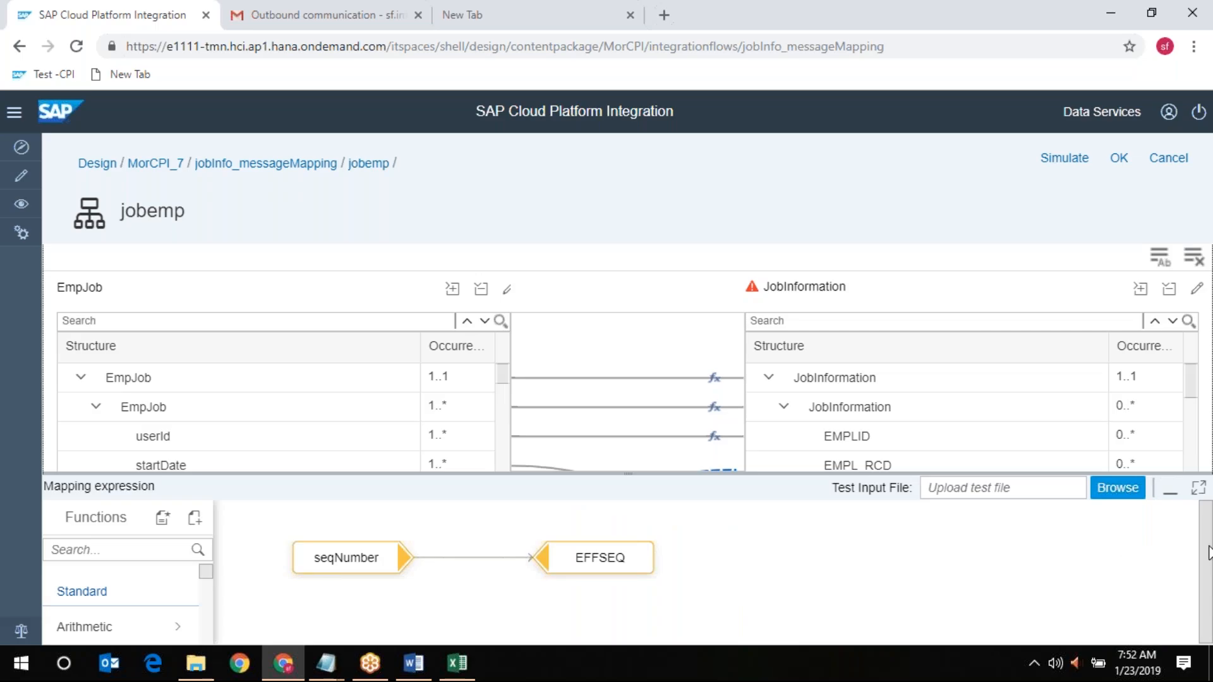
{"action": "left_click", "coordinate": [1198, 492]}
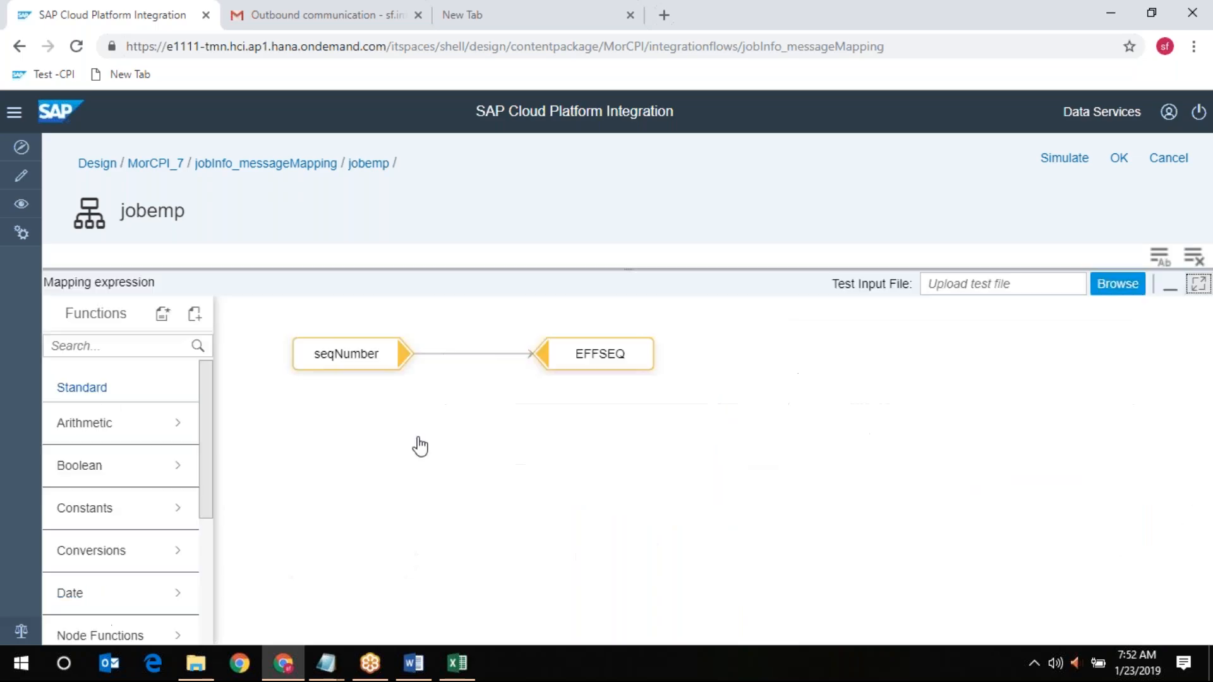
{"action": "left_click", "coordinate": [134, 394]}
{"action": "mouse_move", "coordinate": [410, 671]}
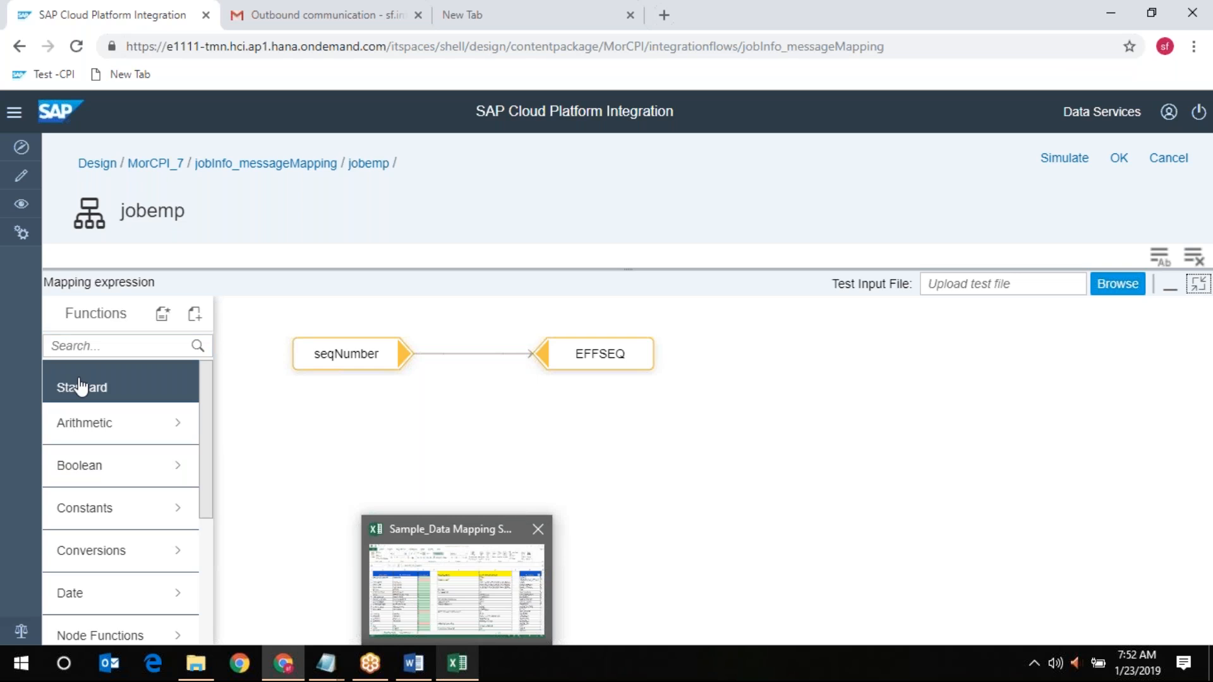
{"action": "scroll", "coordinate": [96, 456], "scroll_direction": "down", "scroll_amount": 1}
{"action": "scroll", "coordinate": [96, 456], "scroll_direction": "down", "scroll_amount": 4}
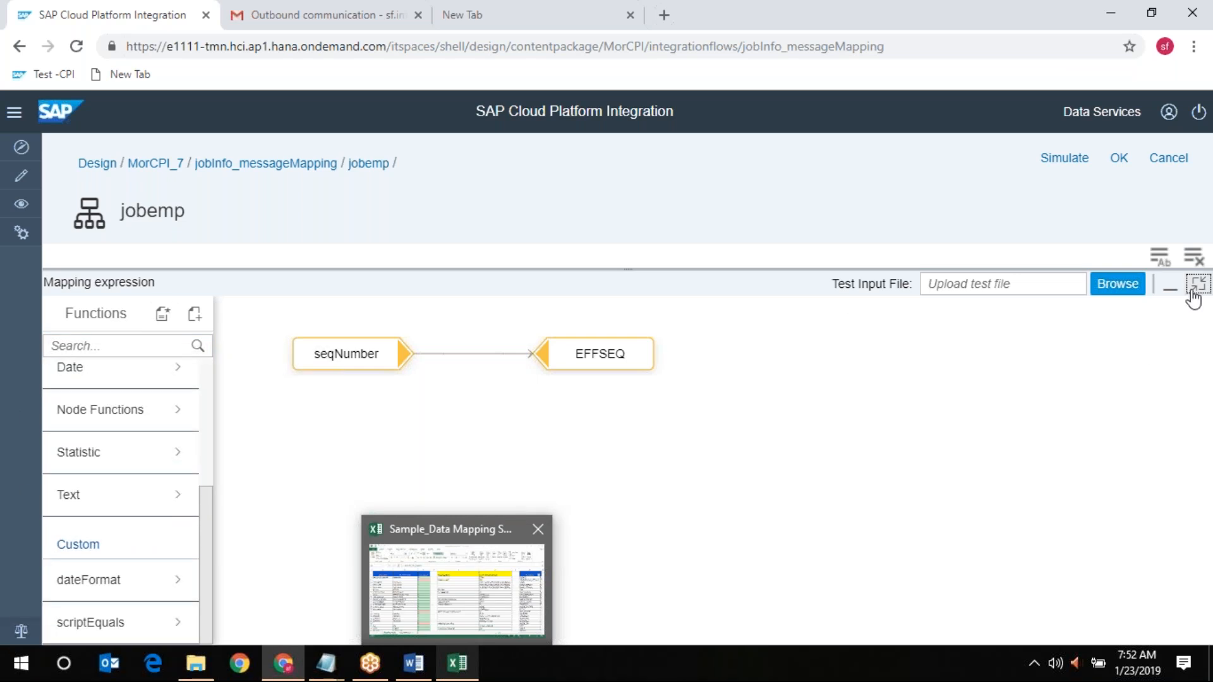
{"action": "left_click", "coordinate": [1199, 286]}
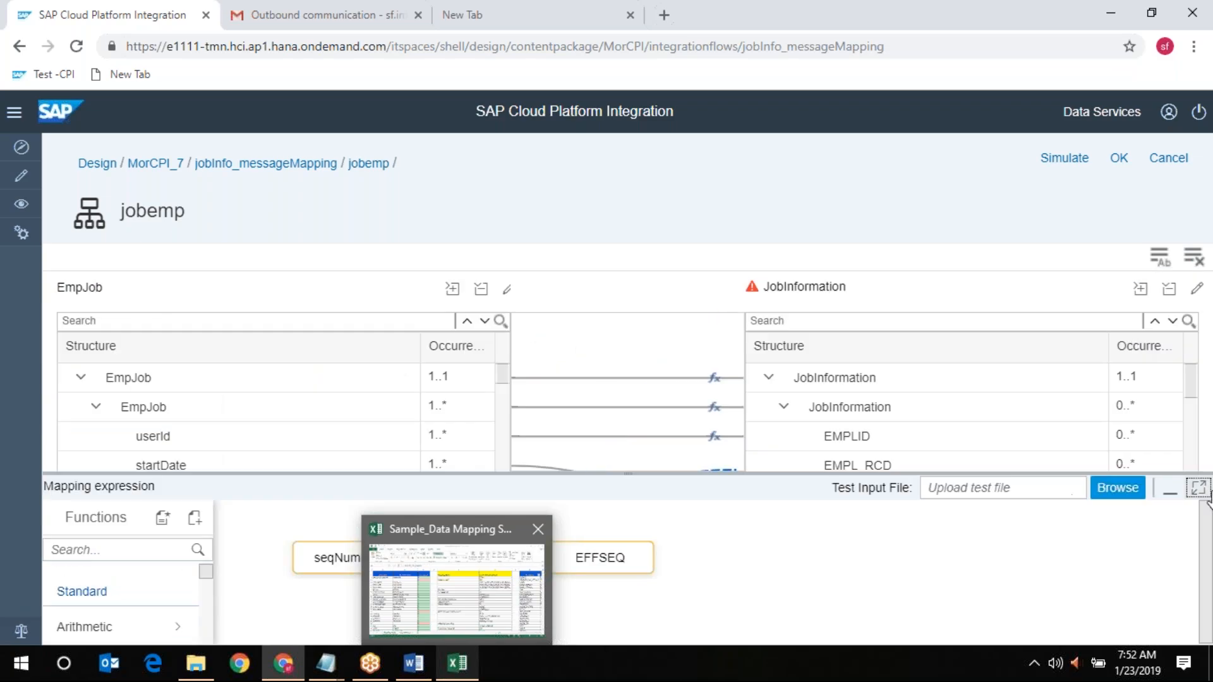
{"action": "left_click", "coordinate": [1167, 496]}
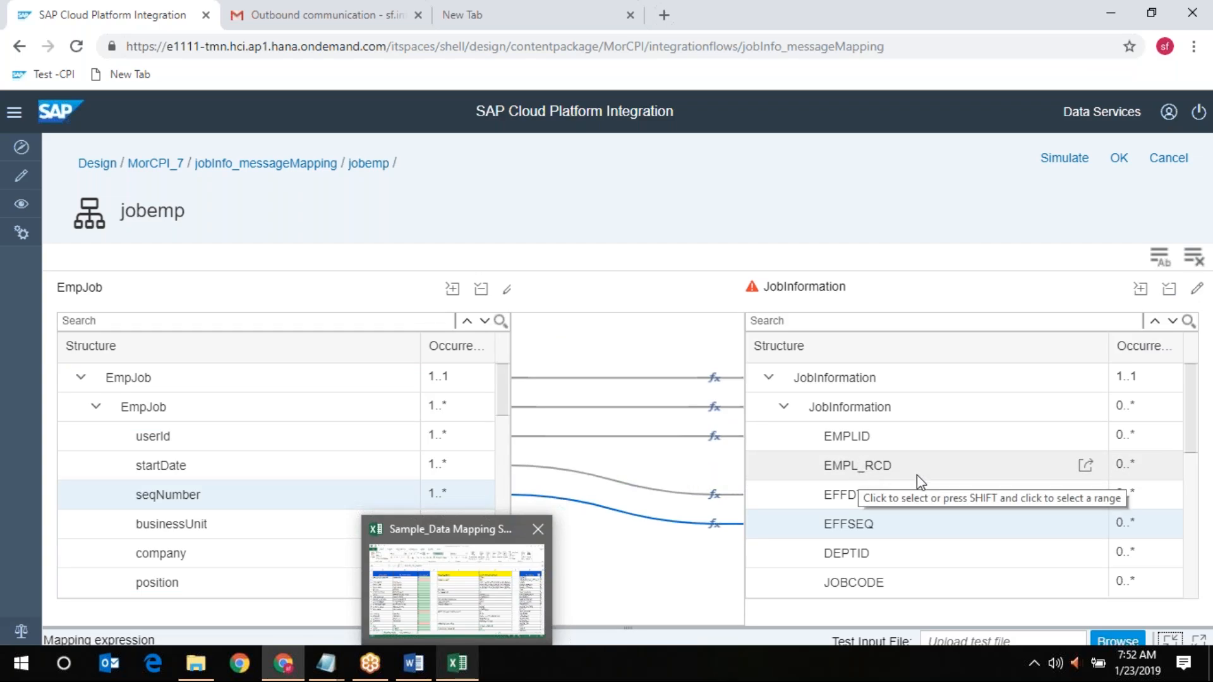
Assign a constant to the target field EMPL_RCD and map the source field department to DEPTID
{"action": "left_click", "coordinate": [1087, 469]}
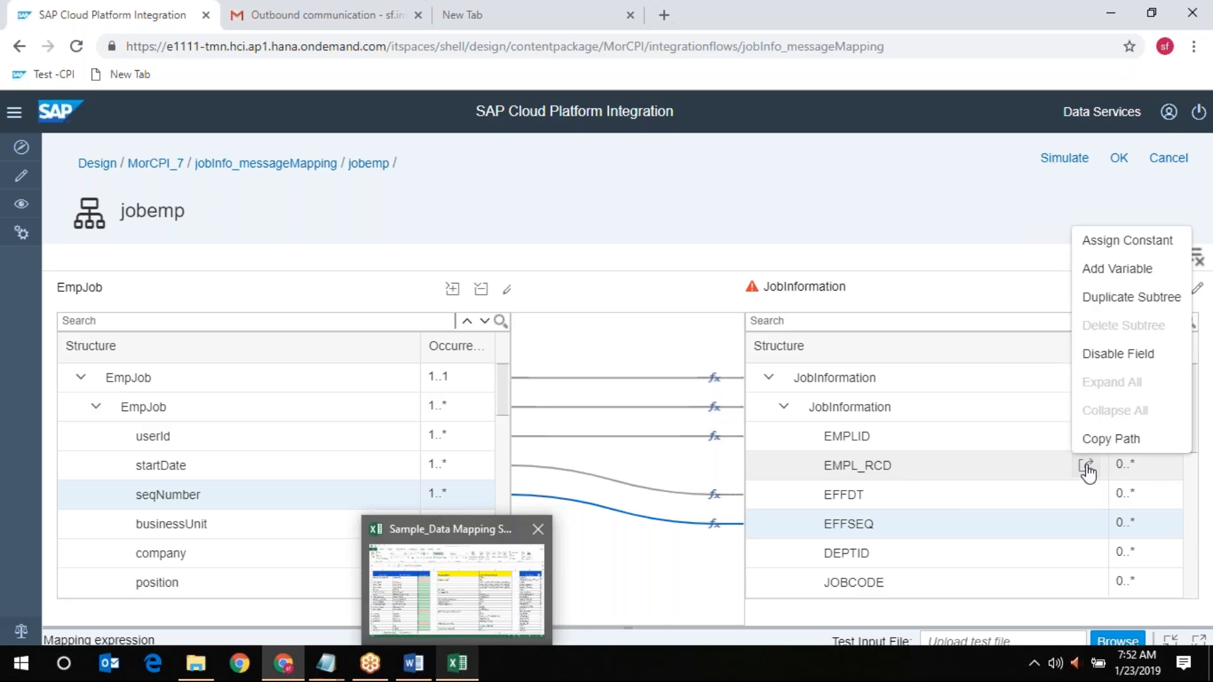
{"action": "left_click", "coordinate": [1121, 244]}
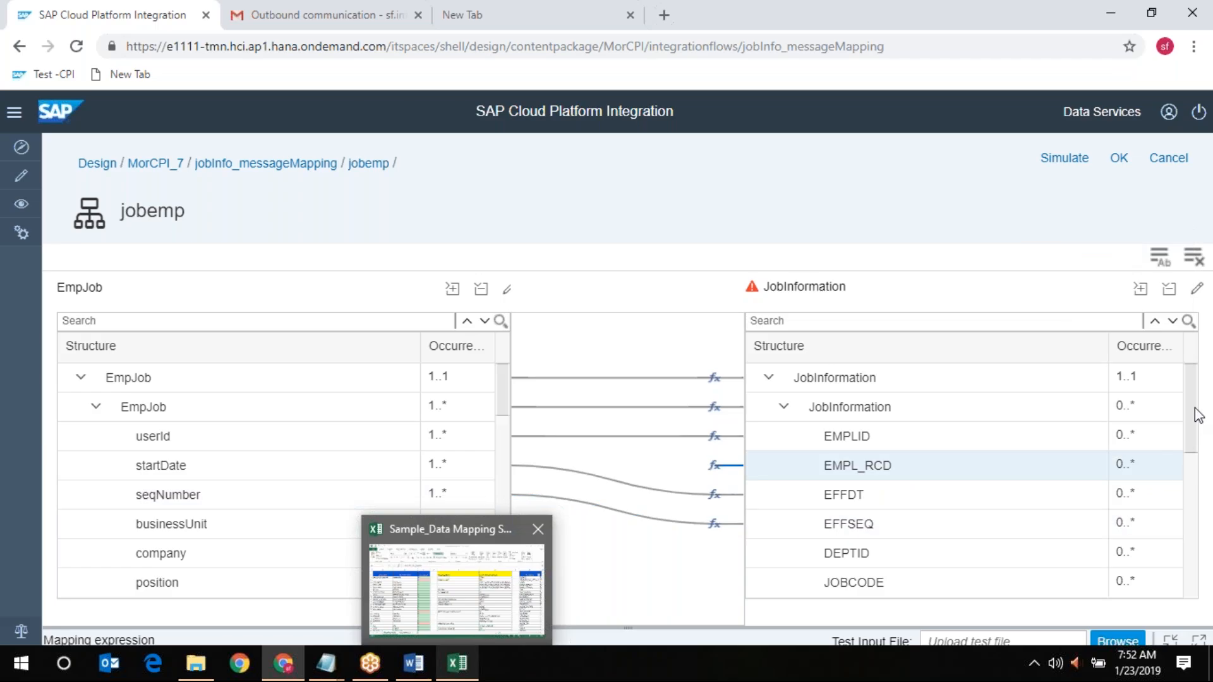
{"action": "left_click_drag", "start_coordinate": [1192, 425], "coordinate": [1191, 445]}
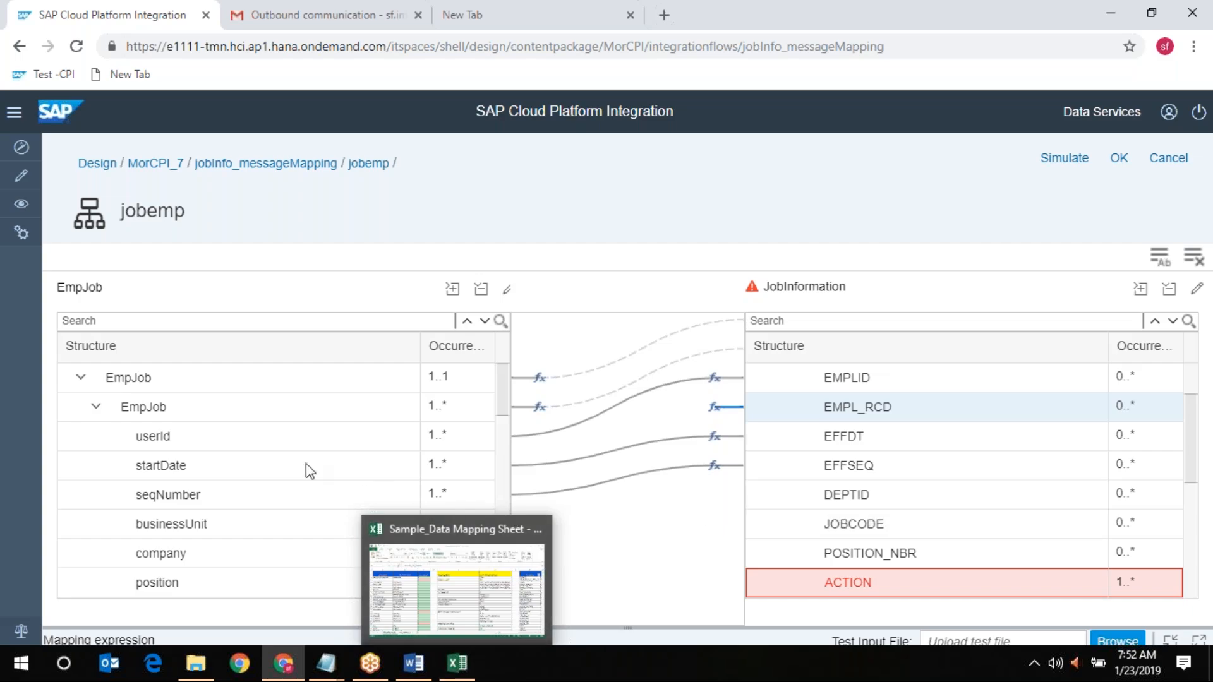
{"action": "left_click", "coordinate": [347, 525]}
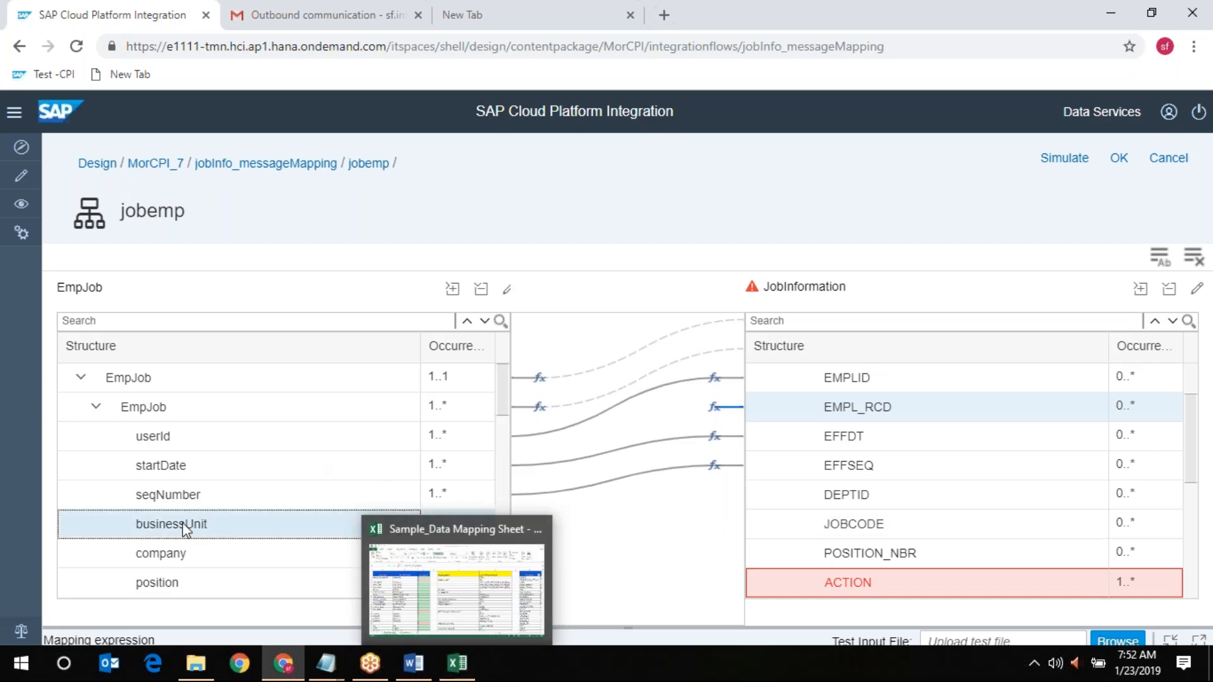
{"action": "left_click", "coordinate": [863, 497]}
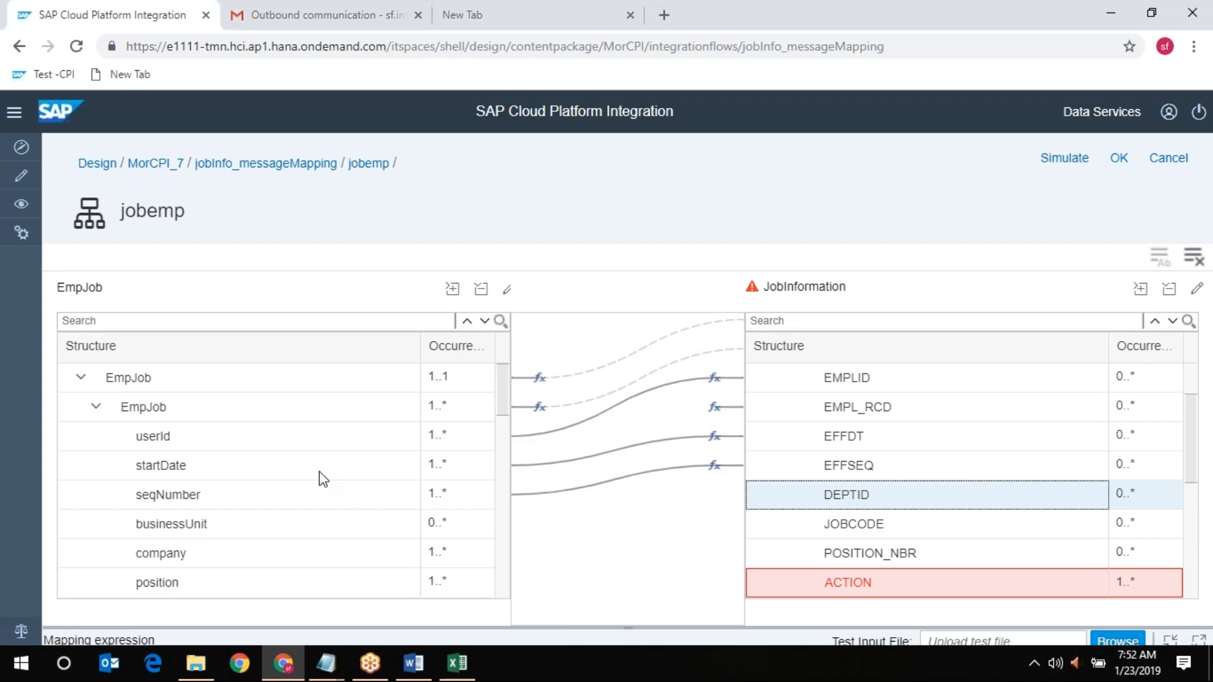
{"action": "scroll", "coordinate": [216, 505], "scroll_direction": "down", "scroll_amount": 2}
{"action": "left_click_drag", "start_coordinate": [391, 437], "coordinate": [851, 498]}
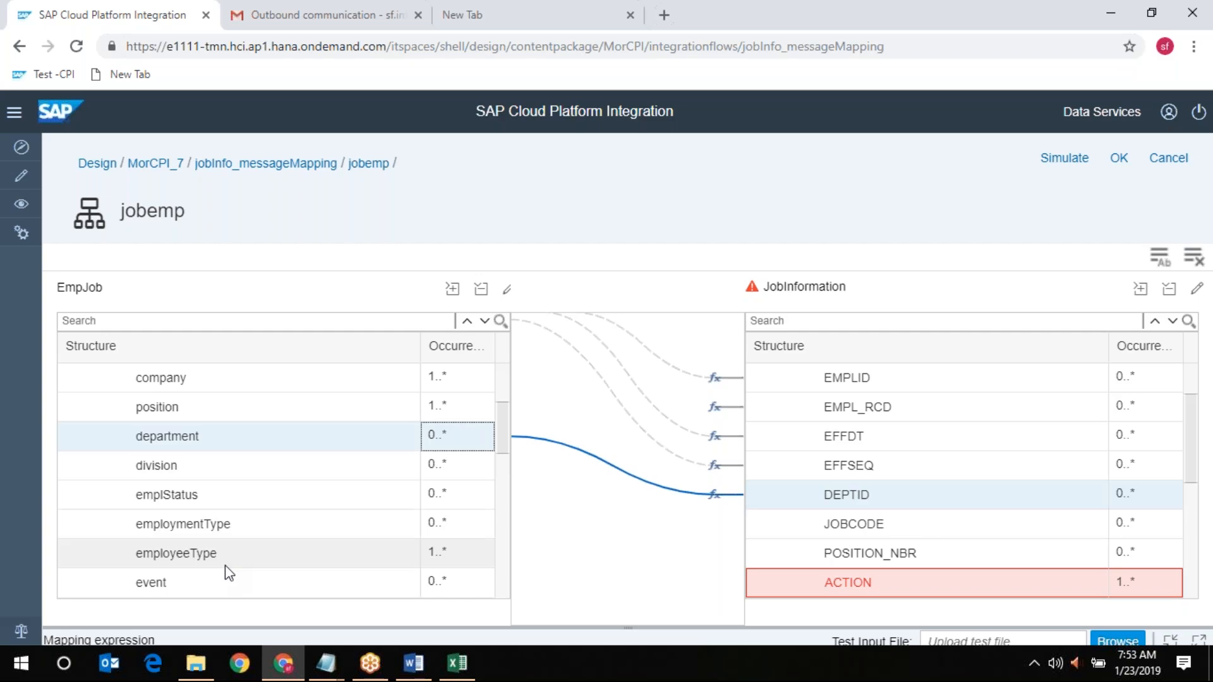
Find jobCode in the EmpJob source structure and map it to JOBCODE
{"action": "scroll", "coordinate": [225, 566], "scroll_direction": "up", "scroll_amount": 3}
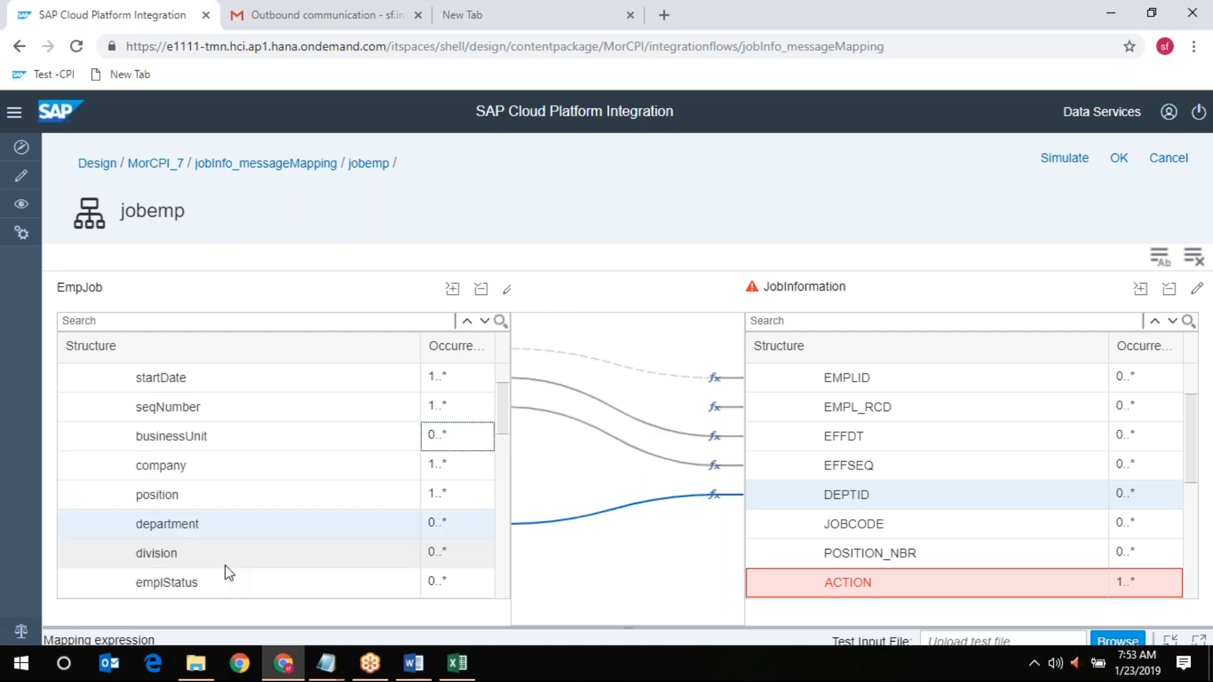
{"action": "scroll", "coordinate": [224, 566], "scroll_direction": "down", "scroll_amount": 2}
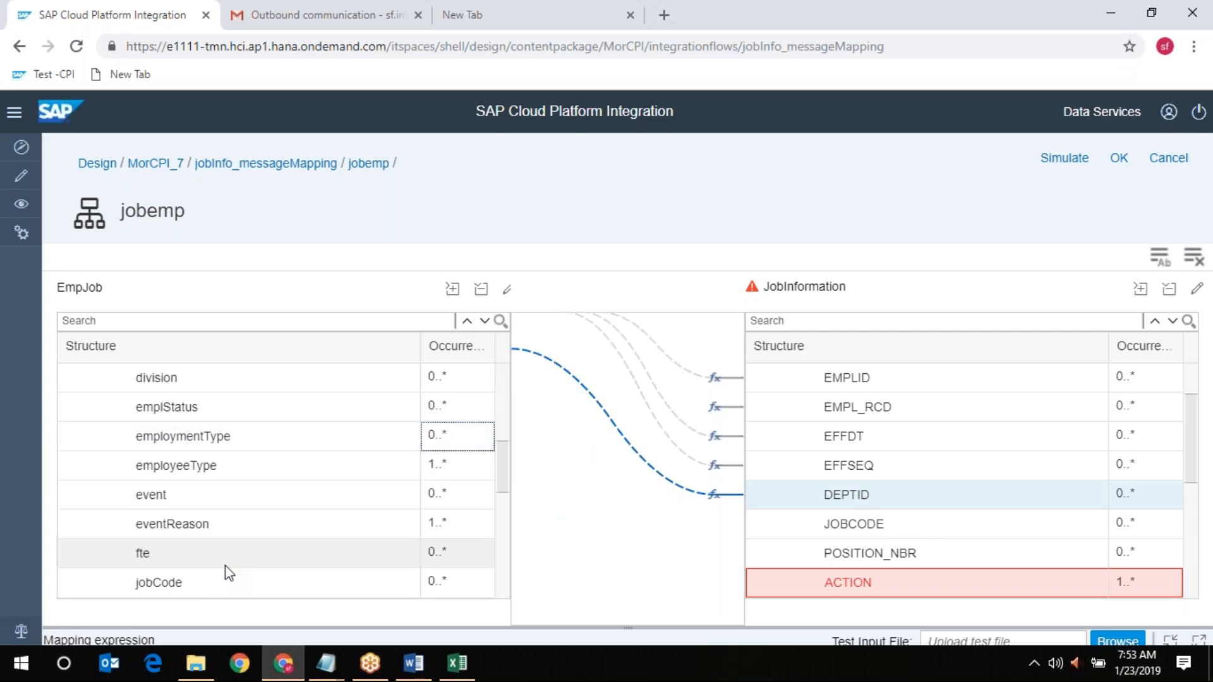
{"action": "scroll", "coordinate": [225, 566], "scroll_direction": "down", "scroll_amount": 2}
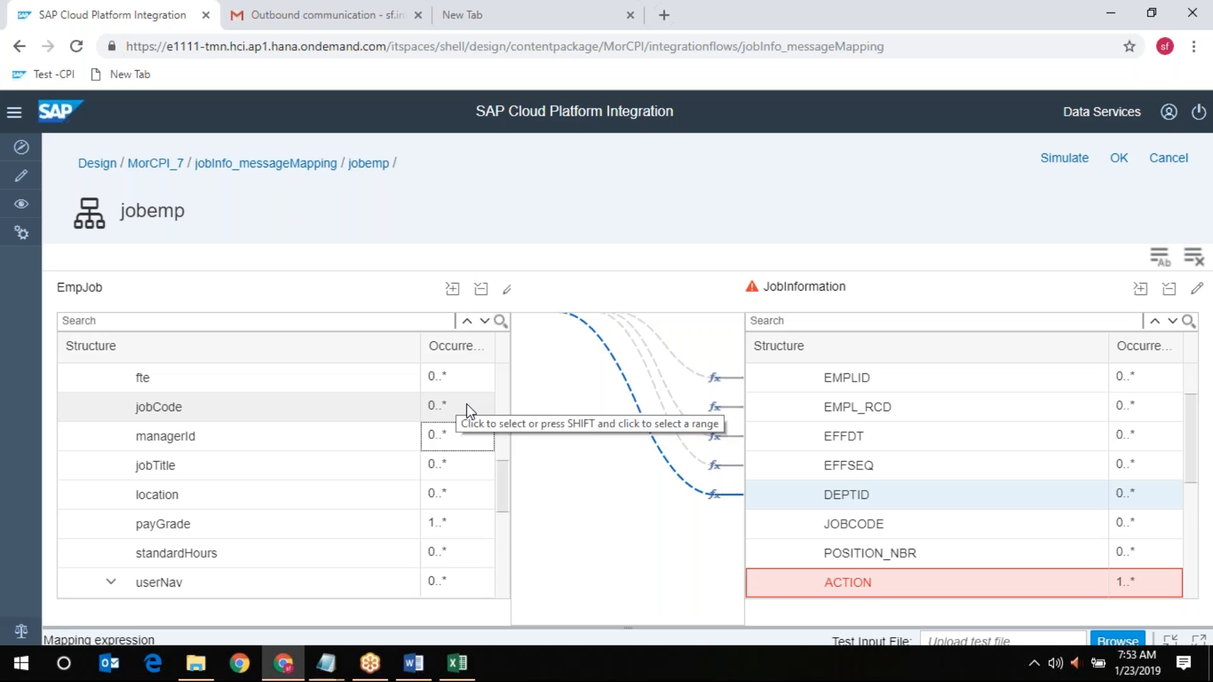
{"action": "left_click_drag", "start_coordinate": [465, 406], "coordinate": [834, 524]}
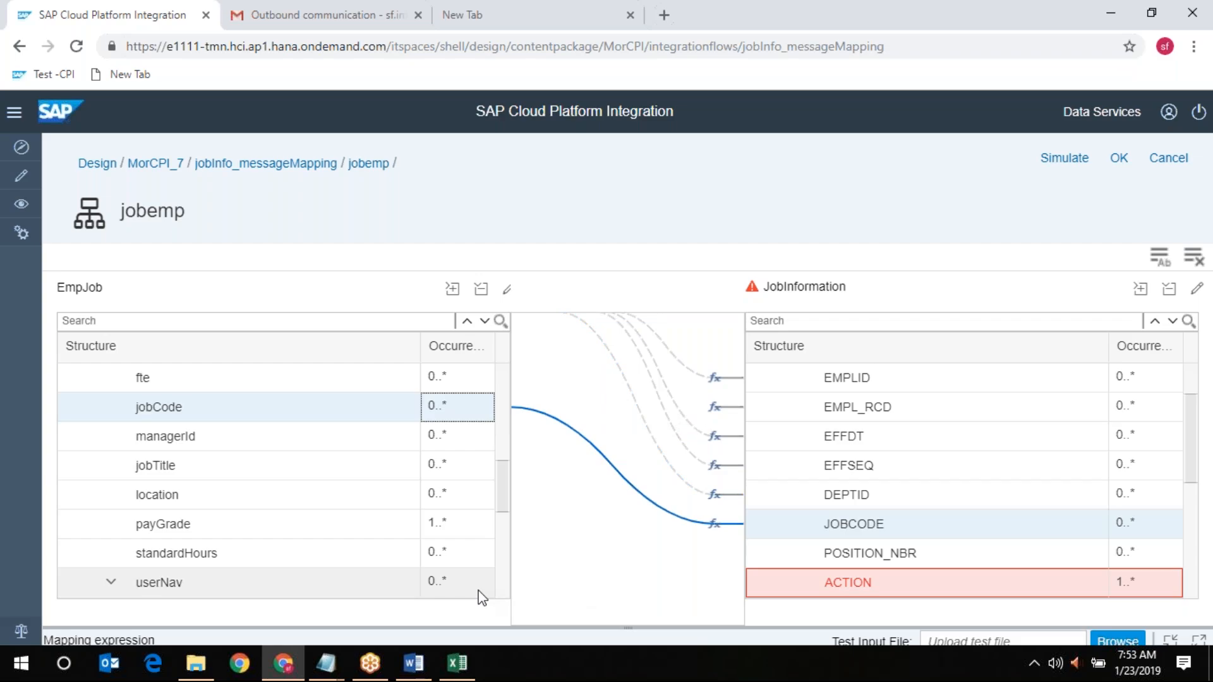
Look through the EmpJob source structure for fields matching the unmapped JobInformation targets, including the mandatory ACTION field
{"action": "scroll", "coordinate": [317, 567], "scroll_direction": "down", "scroll_amount": 1}
{"action": "scroll", "coordinate": [316, 570], "scroll_direction": "down", "scroll_amount": 1}
{"action": "scroll", "coordinate": [316, 570], "scroll_direction": "down", "scroll_amount": 1}
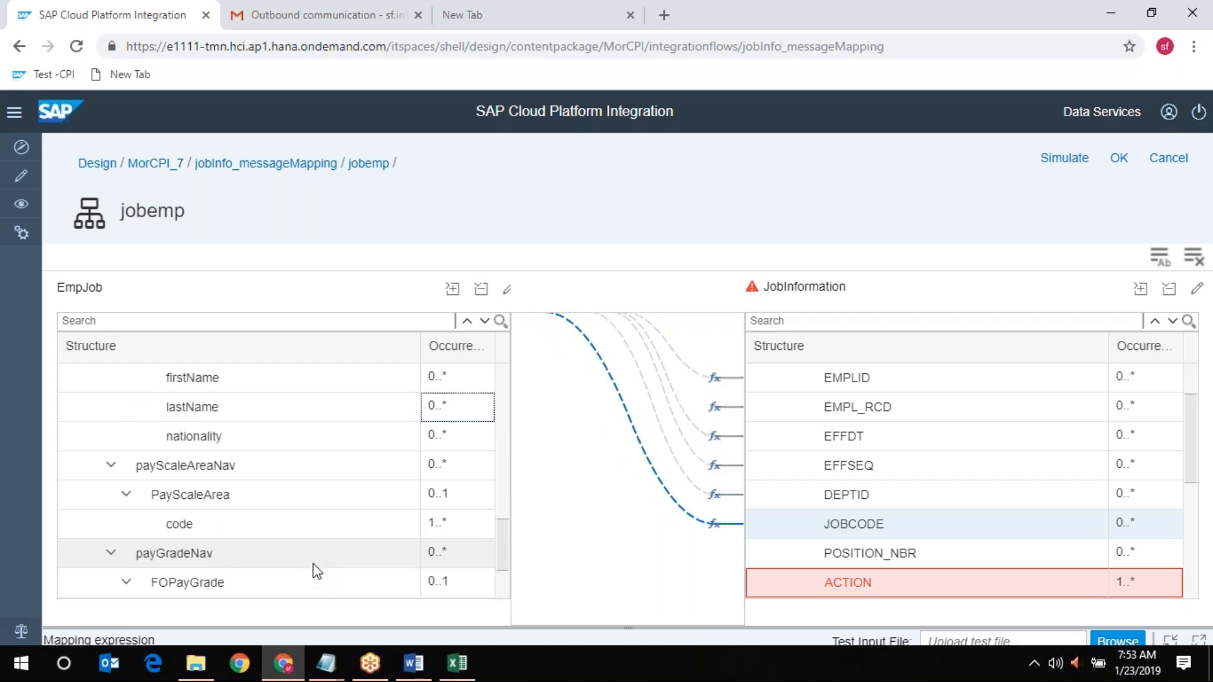
{"action": "scroll", "coordinate": [316, 570], "scroll_direction": "down", "scroll_amount": 1}
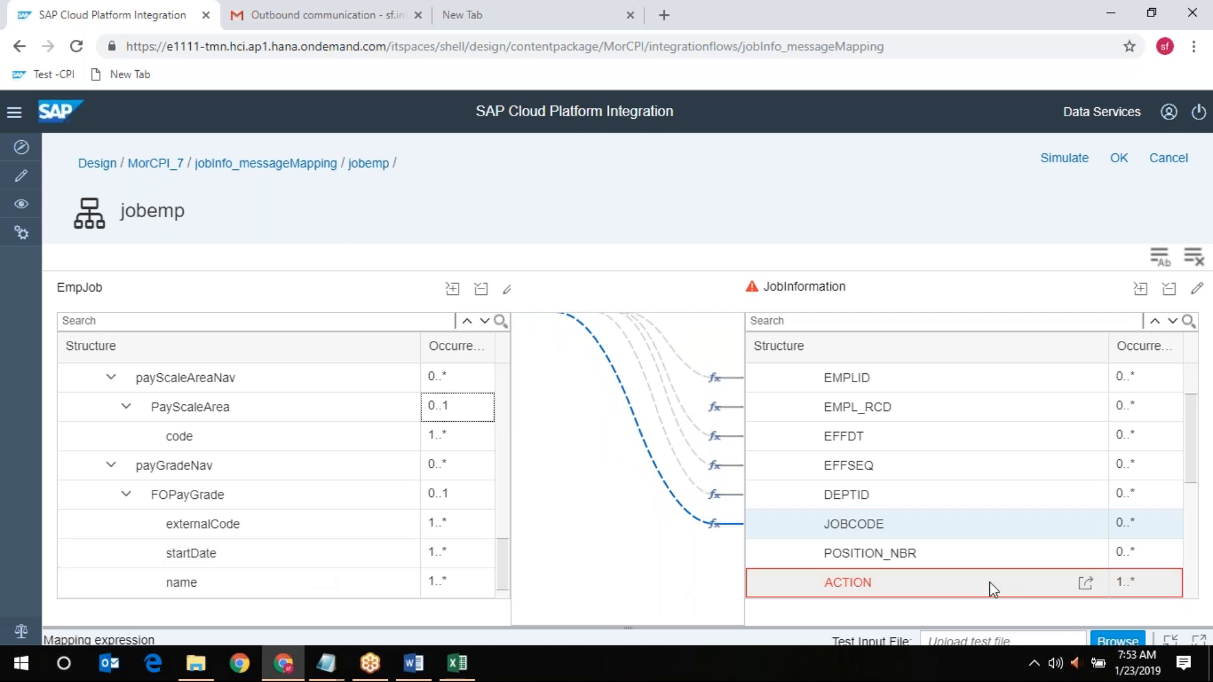
{"action": "scroll", "coordinate": [263, 544], "scroll_direction": "up", "scroll_amount": 3}
{"action": "scroll", "coordinate": [266, 550], "scroll_direction": "up", "scroll_amount": 2}
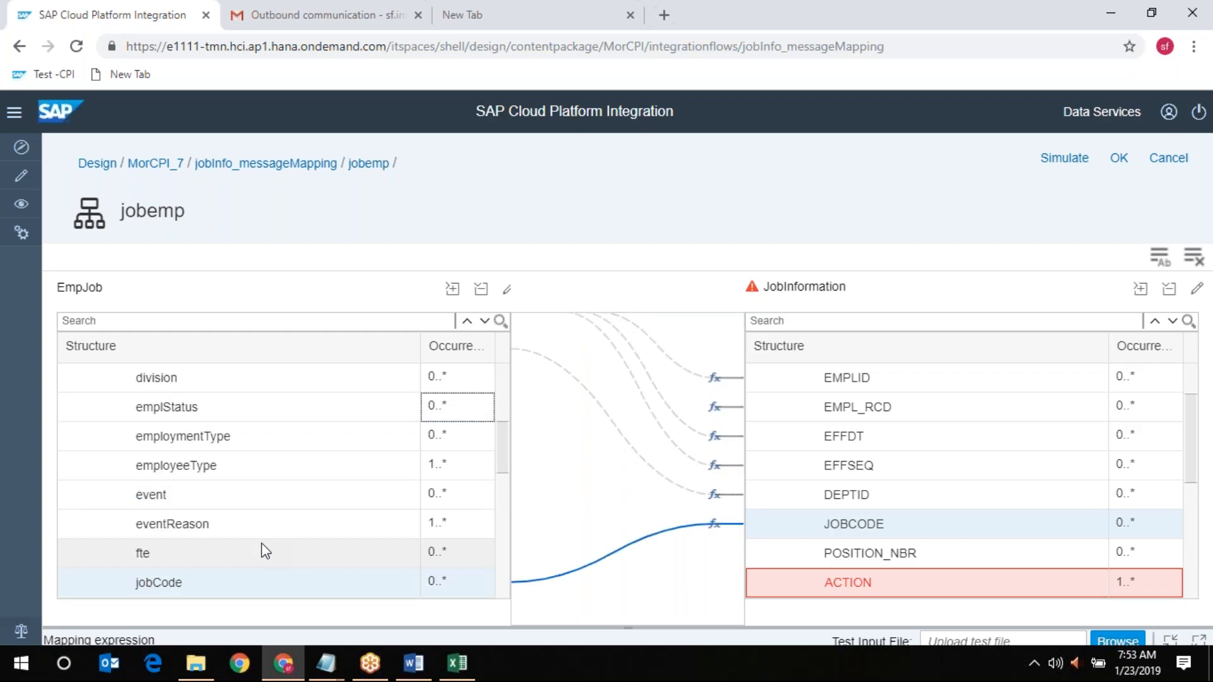
{"action": "scroll", "coordinate": [262, 544], "scroll_direction": "down", "scroll_amount": 1}
{"action": "scroll", "coordinate": [263, 544], "scroll_direction": "down", "scroll_amount": 1}
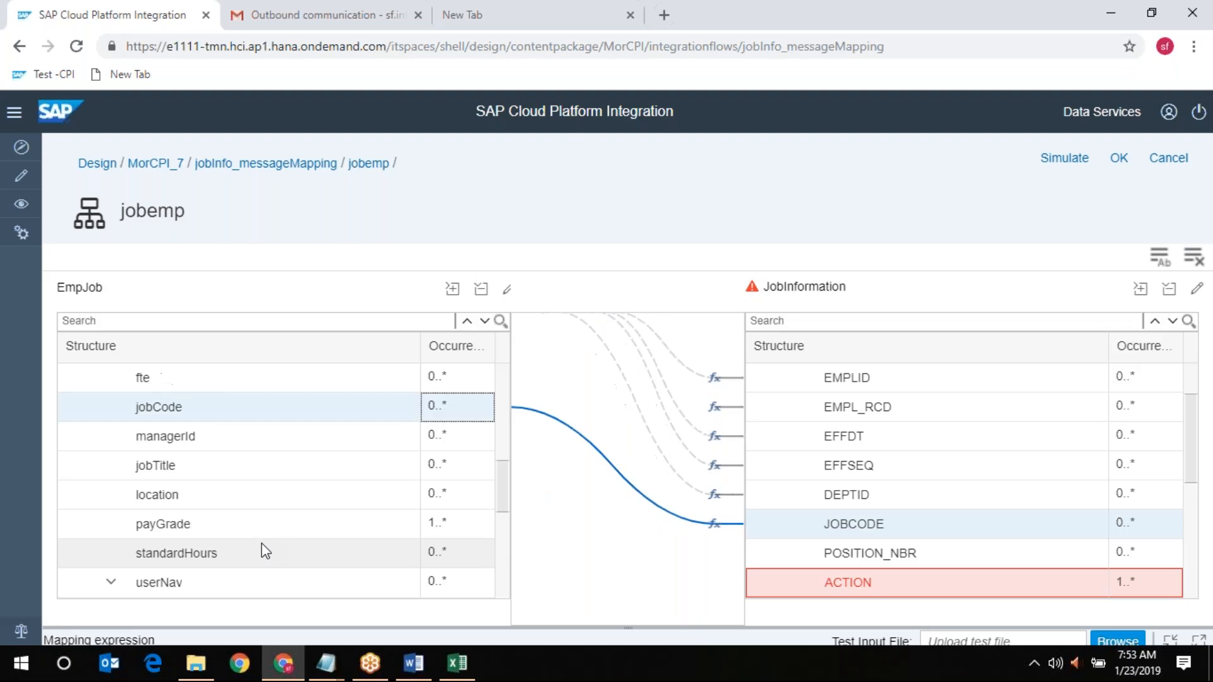
{"action": "scroll", "coordinate": [265, 550], "scroll_direction": "down", "scroll_amount": 4}
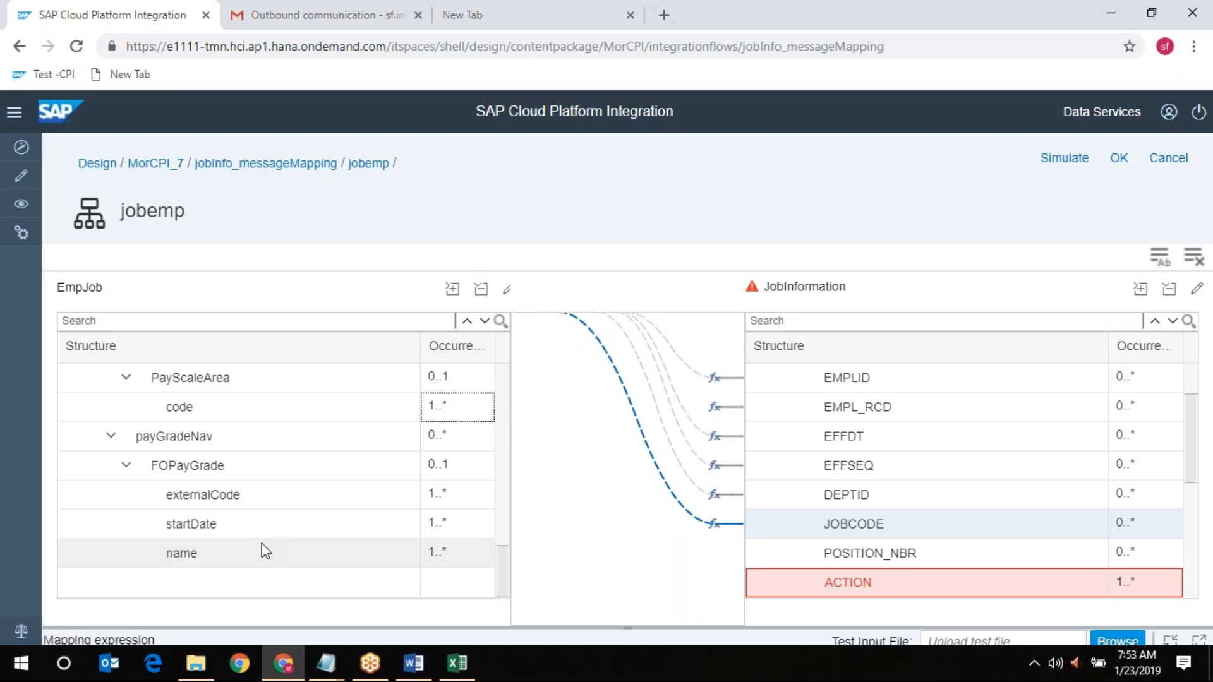
{"action": "scroll", "coordinate": [265, 550], "scroll_direction": "up", "scroll_amount": 2}
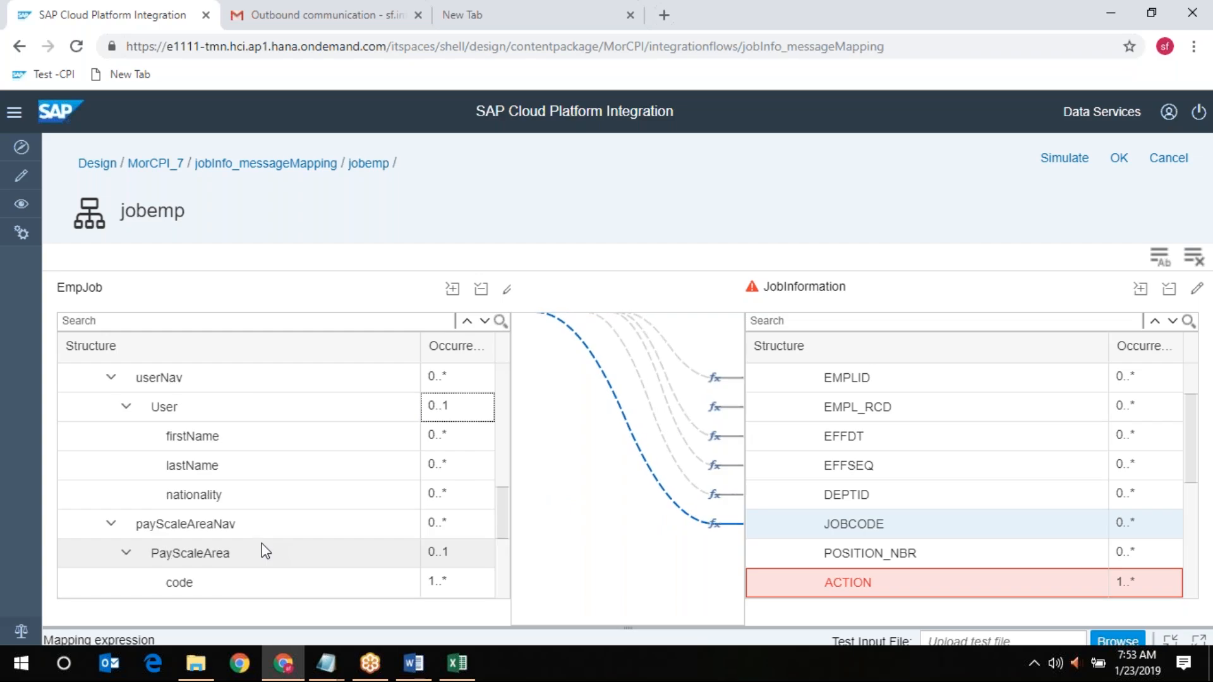
{"action": "scroll", "coordinate": [266, 551], "scroll_direction": "up", "scroll_amount": 2}
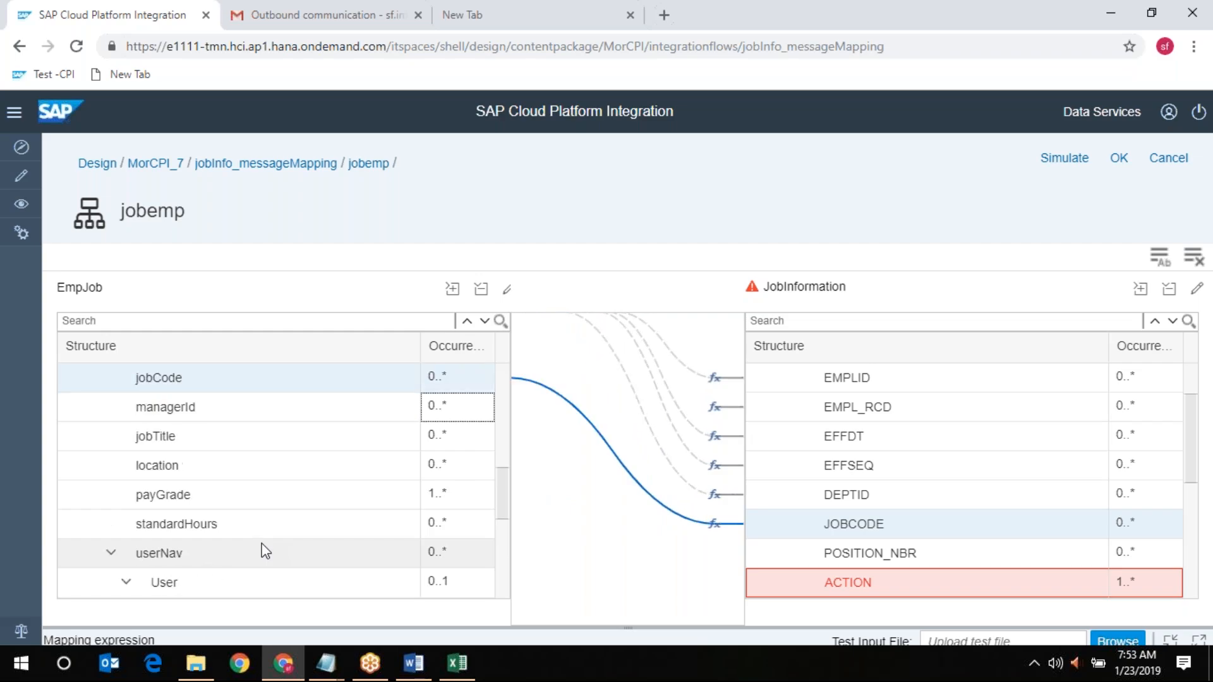
{"action": "scroll", "coordinate": [265, 551], "scroll_direction": "up", "scroll_amount": 1}
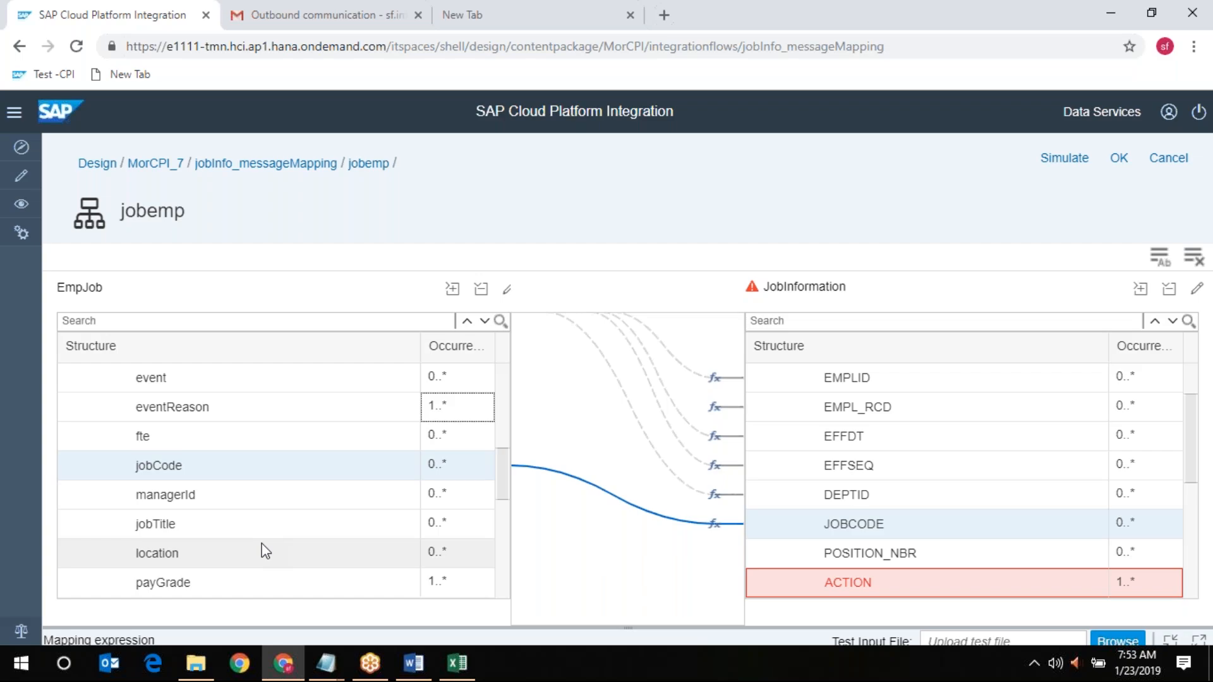
{"action": "scroll", "coordinate": [265, 551], "scroll_direction": "up", "scroll_amount": 1}
{"action": "scroll", "coordinate": [265, 551], "scroll_direction": "up", "scroll_amount": 3}
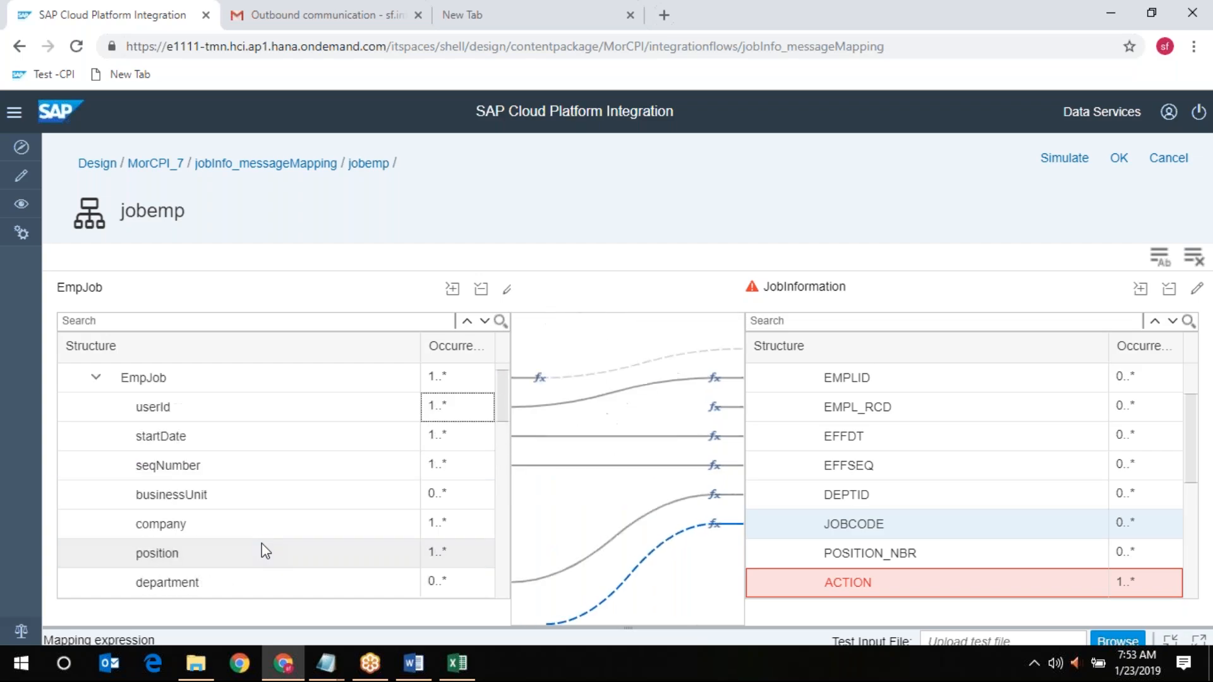
{"action": "scroll", "coordinate": [265, 551], "scroll_direction": "down", "scroll_amount": 3}
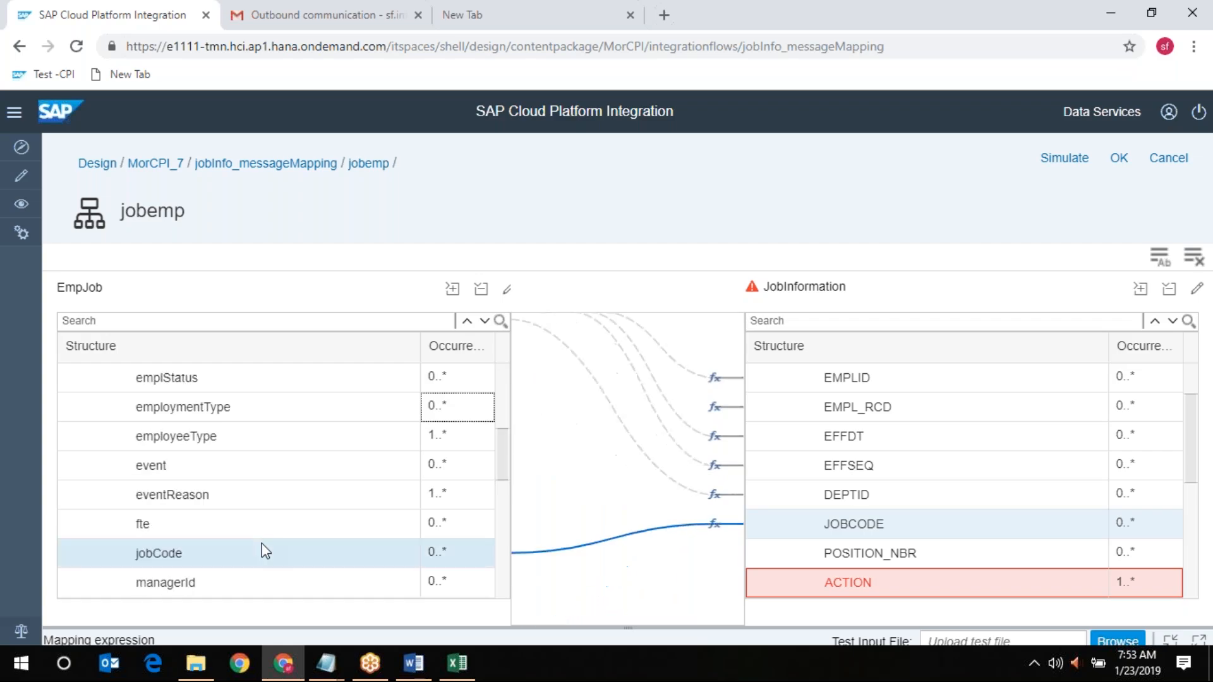
{"action": "scroll", "coordinate": [265, 551], "scroll_direction": "down", "scroll_amount": 2}
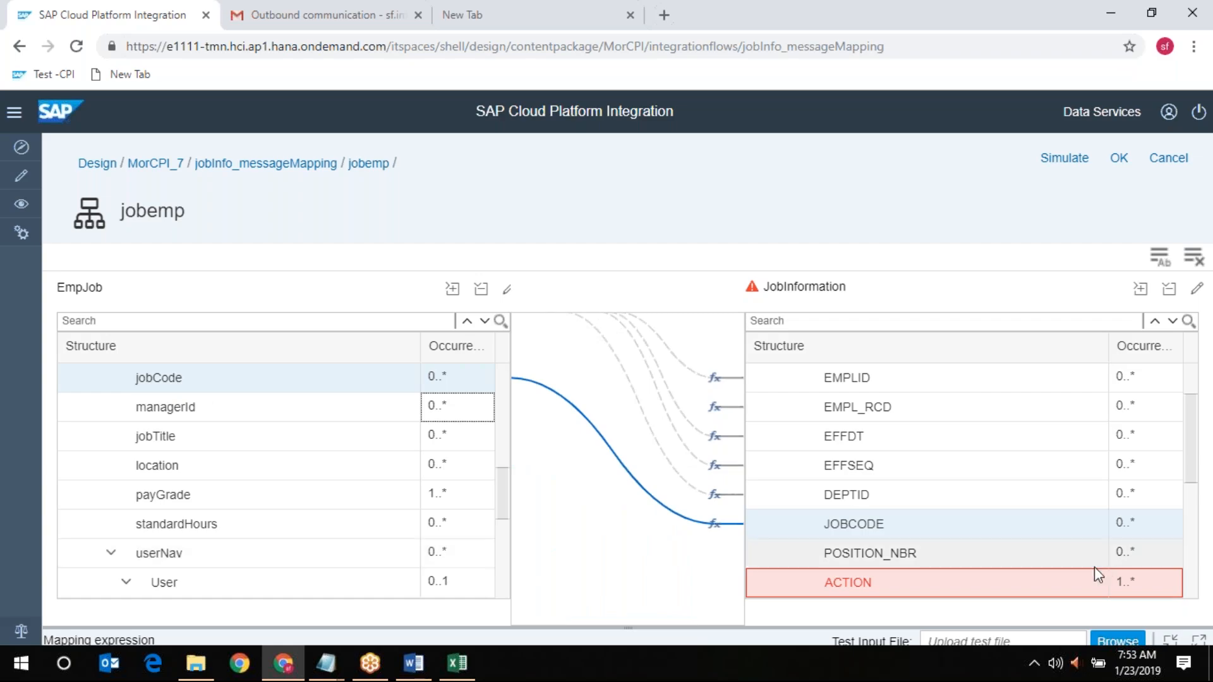
Map the source field userId to the mandatory target field ACTION in JobInformation
{"action": "left_click_drag", "start_coordinate": [1191, 425], "coordinate": [1196, 496]}
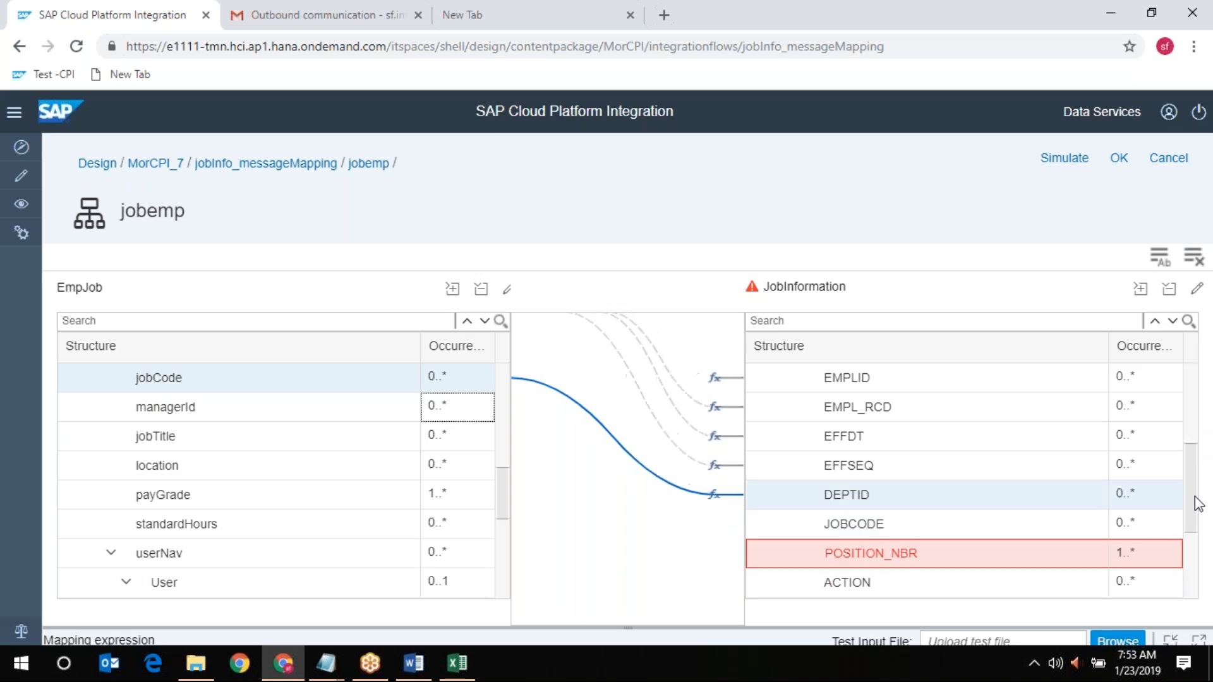
{"action": "left_click", "coordinate": [1127, 377]}
{"action": "left_click", "coordinate": [1127, 377]}
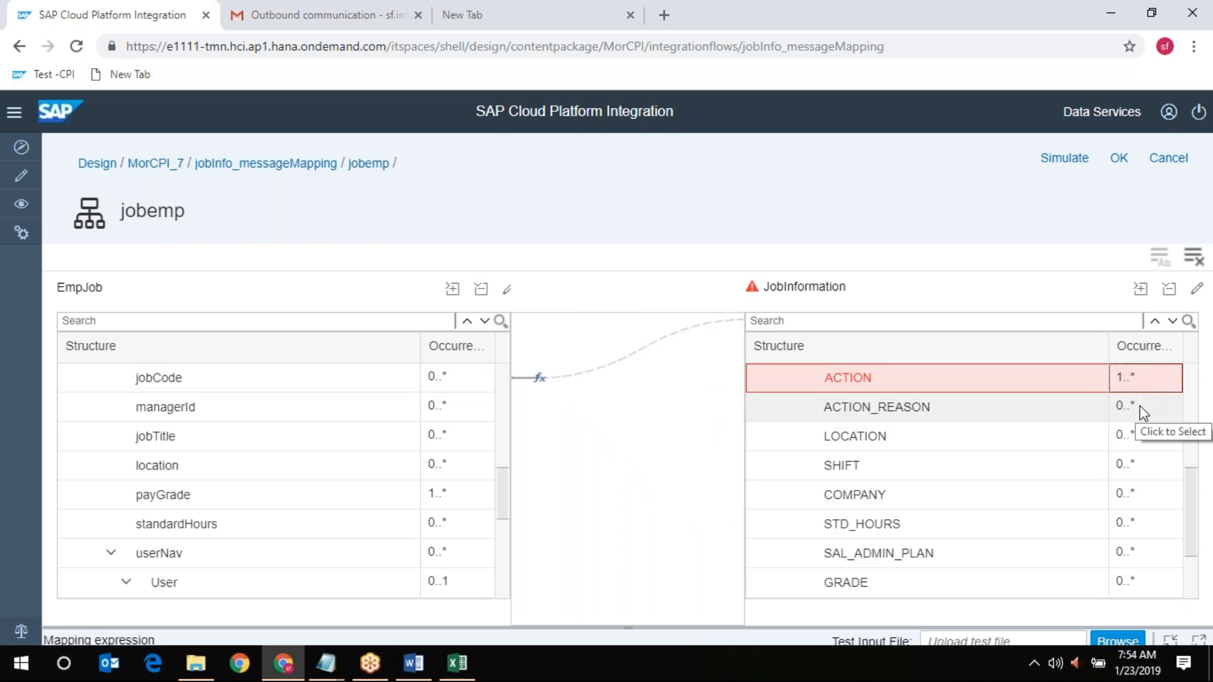
{"action": "scroll", "coordinate": [281, 524], "scroll_direction": "up", "scroll_amount": 3}
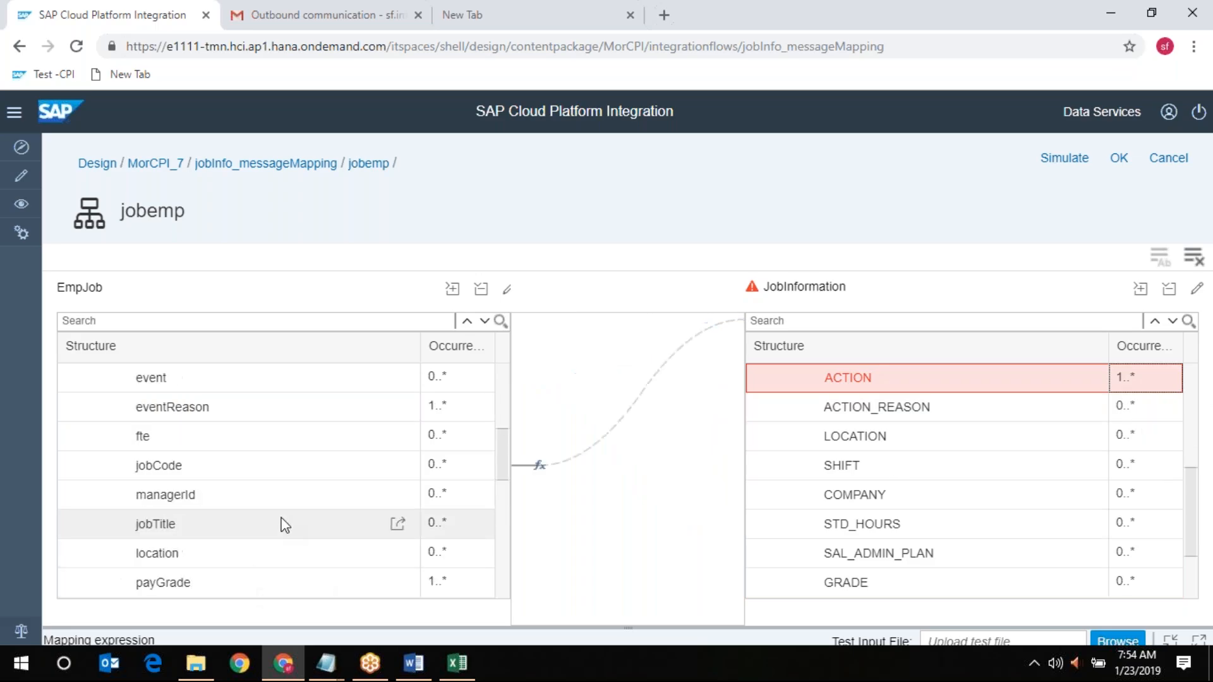
{"action": "scroll", "coordinate": [282, 523], "scroll_direction": "up", "scroll_amount": 3}
{"action": "scroll", "coordinate": [282, 523], "scroll_direction": "up", "scroll_amount": 5}
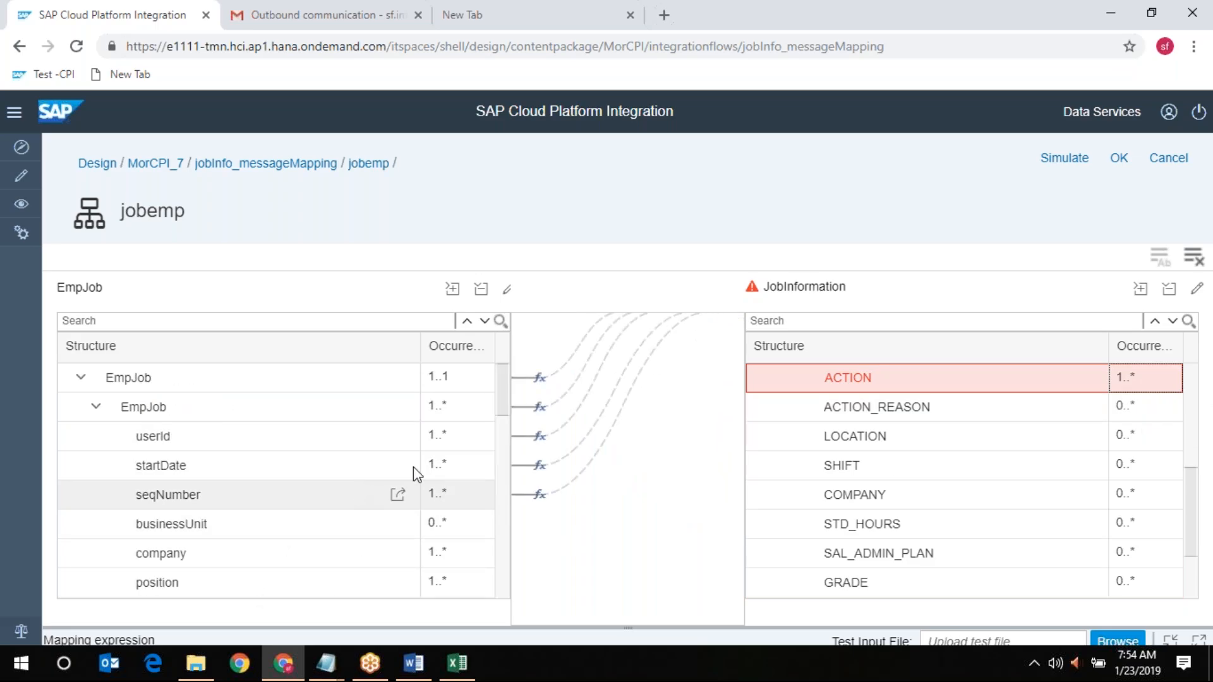
{"action": "left_click_drag", "start_coordinate": [465, 441], "coordinate": [899, 380]}
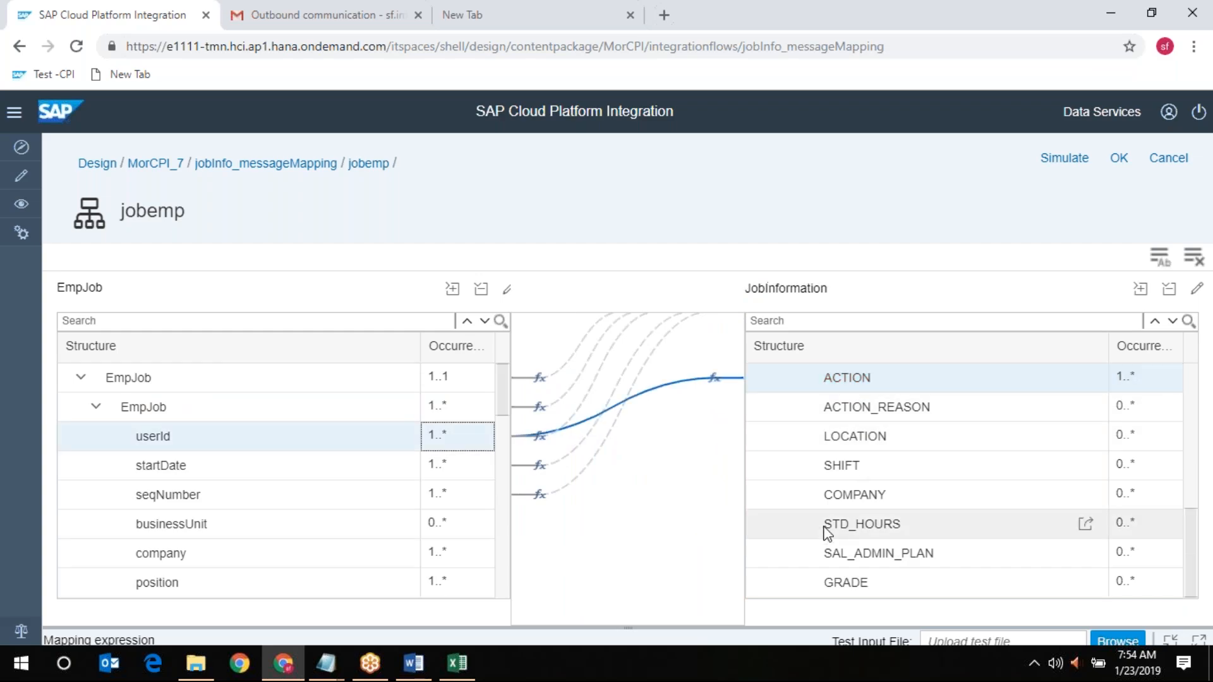
Review the remaining target and source fields, and map the source field position to POSITION_NBR
{"action": "scroll", "coordinate": [828, 534], "scroll_direction": "down", "scroll_amount": 2}
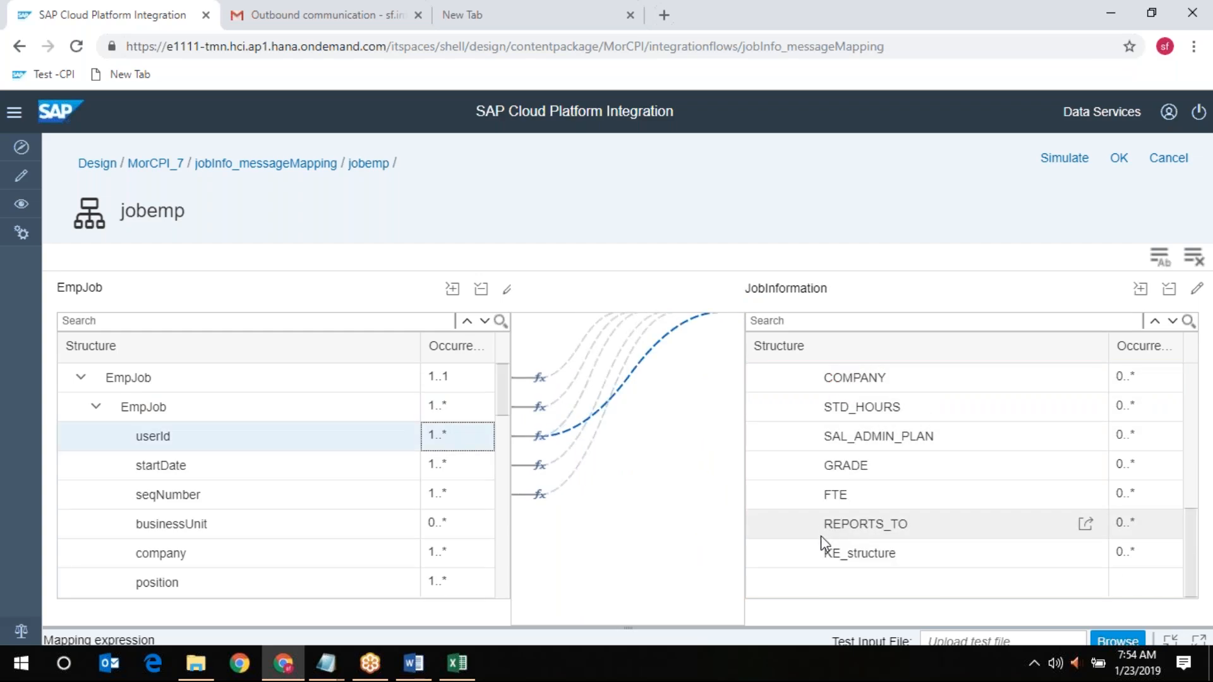
{"action": "scroll", "coordinate": [308, 555], "scroll_direction": "down", "scroll_amount": 3}
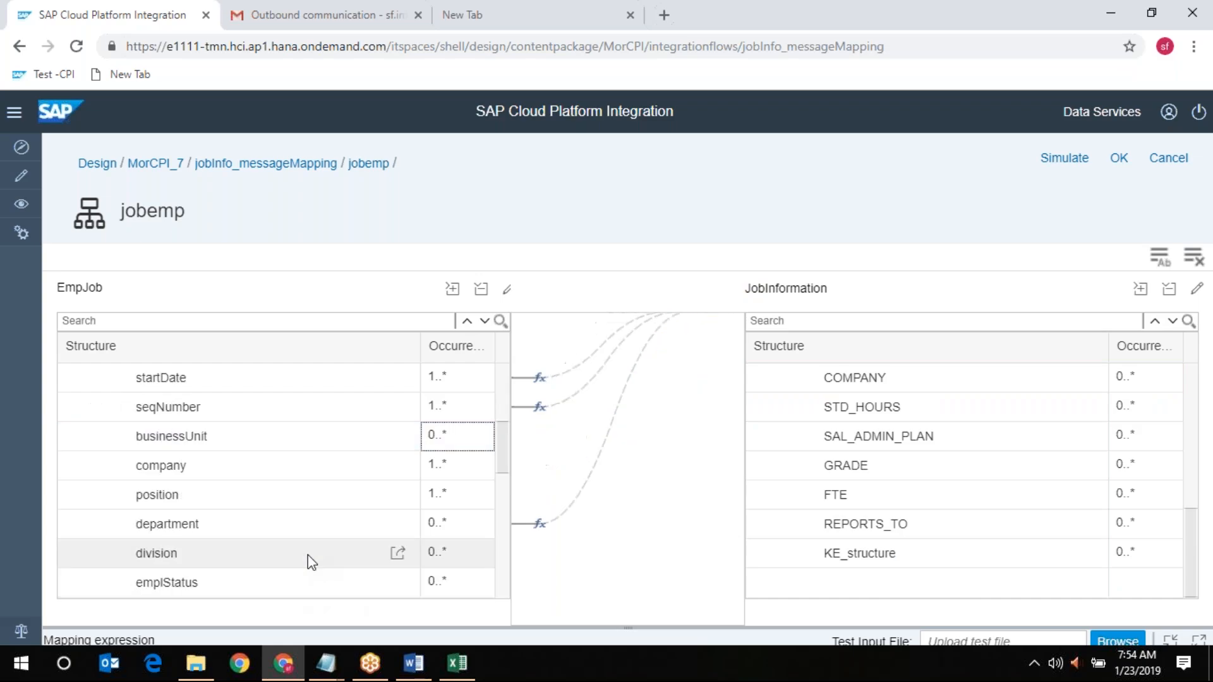
{"action": "left_click", "coordinate": [477, 502]}
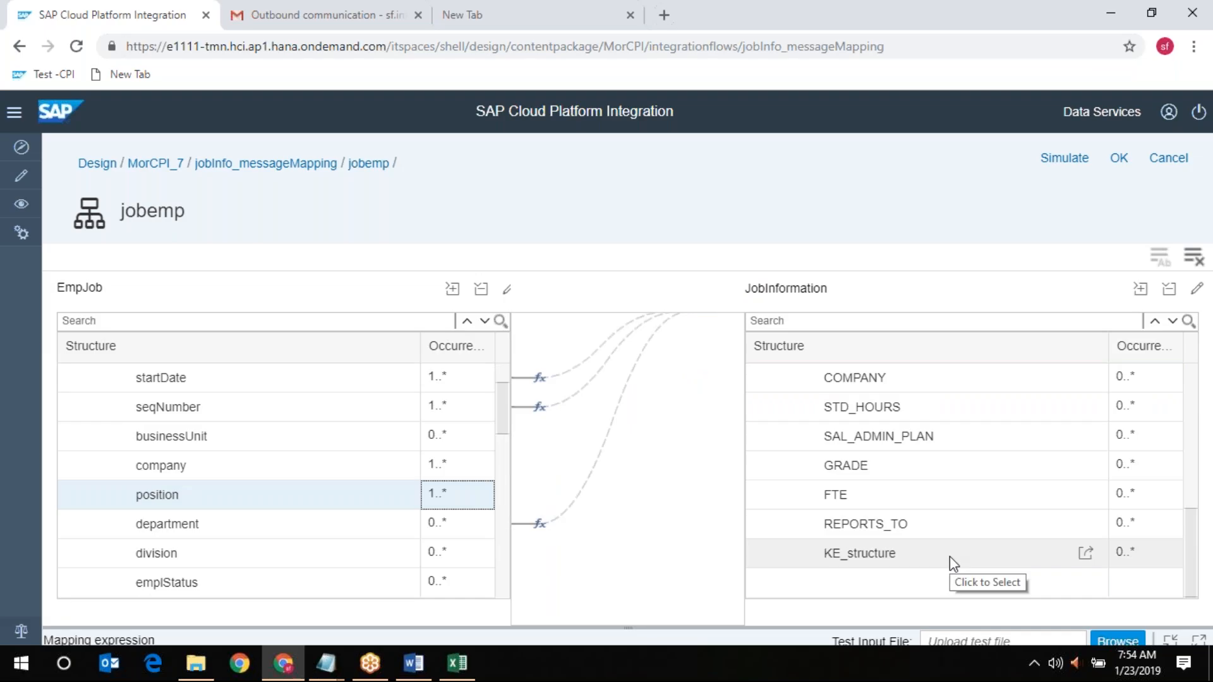
{"action": "scroll", "coordinate": [949, 556], "scroll_direction": "up", "scroll_amount": 3}
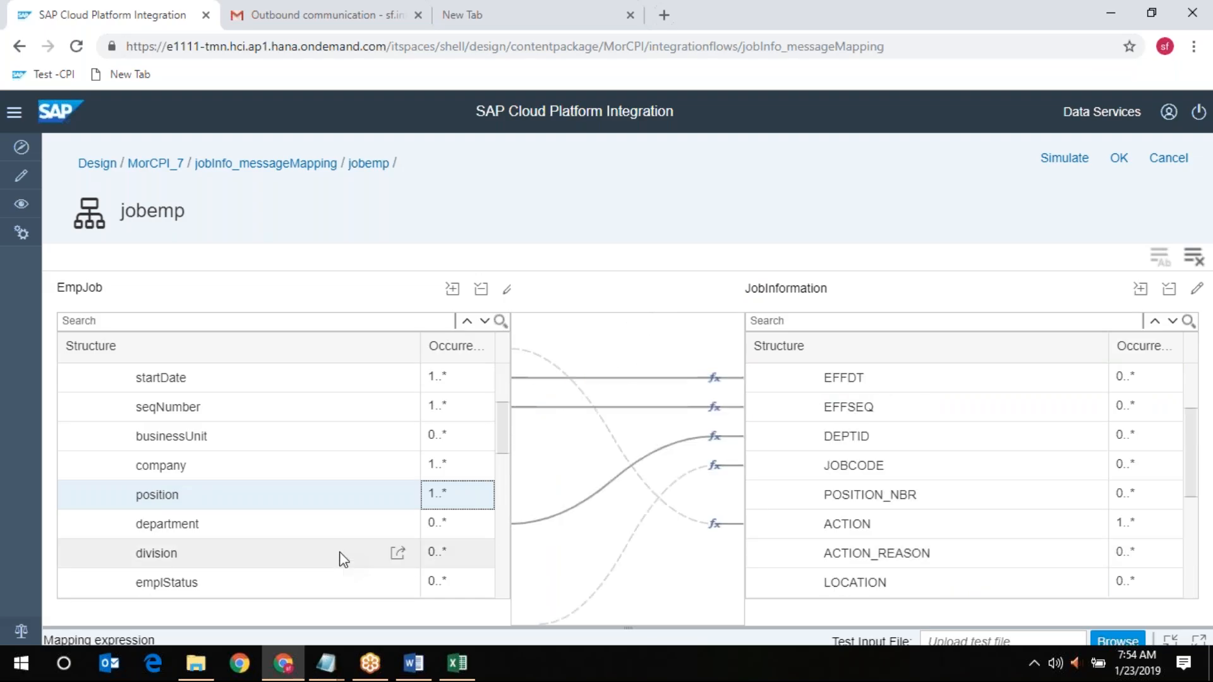
{"action": "scroll", "coordinate": [341, 559], "scroll_direction": "down", "scroll_amount": 1}
{"action": "scroll", "coordinate": [983, 549], "scroll_direction": "down", "scroll_amount": 1}
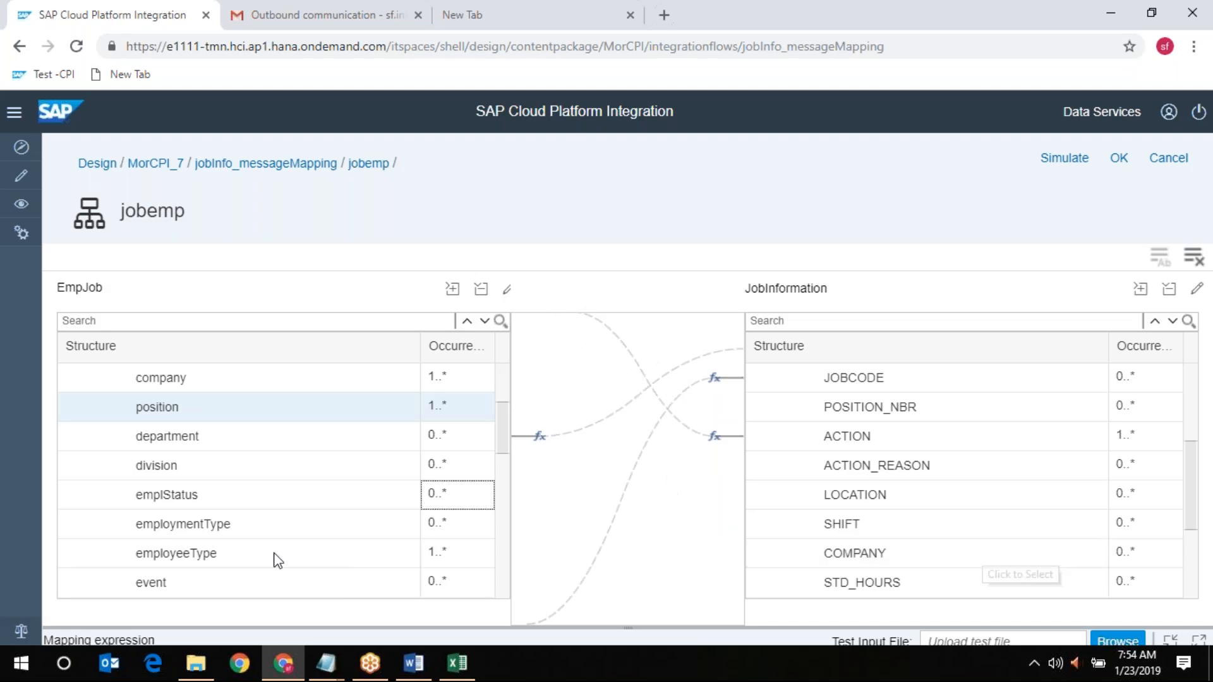
{"action": "scroll", "coordinate": [271, 554], "scroll_direction": "down", "scroll_amount": 2}
{"action": "scroll", "coordinate": [271, 554], "scroll_direction": "down", "scroll_amount": 2}
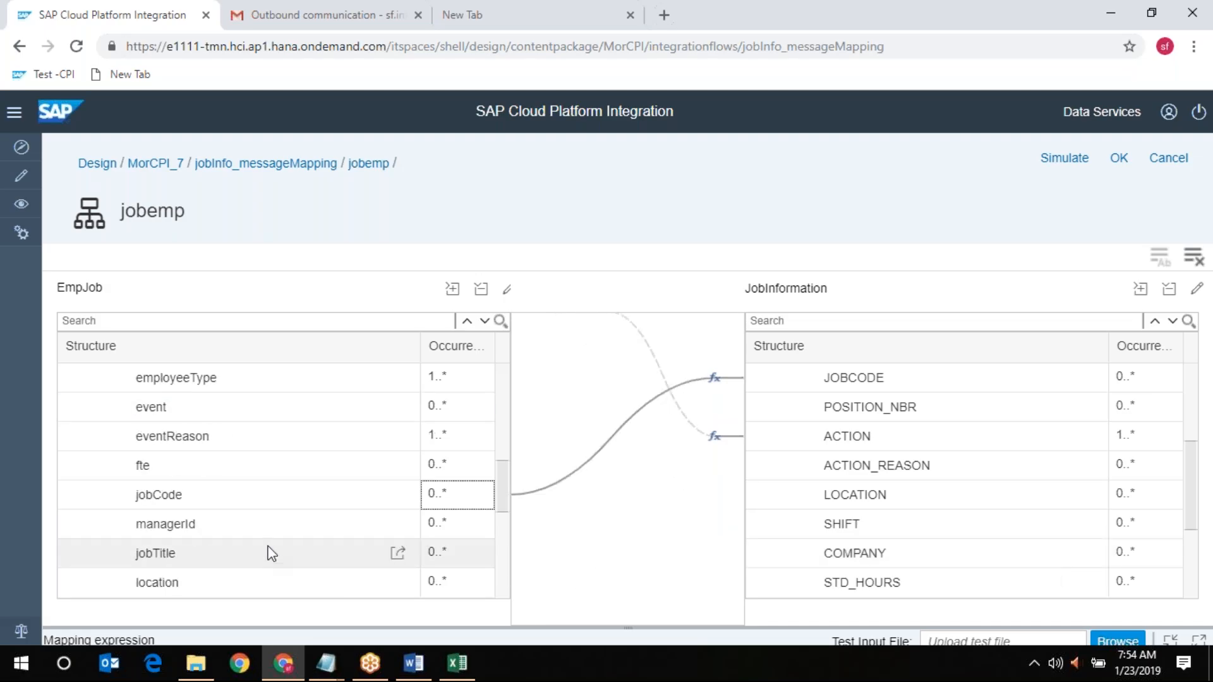
{"action": "scroll", "coordinate": [272, 553], "scroll_direction": "down", "scroll_amount": 4}
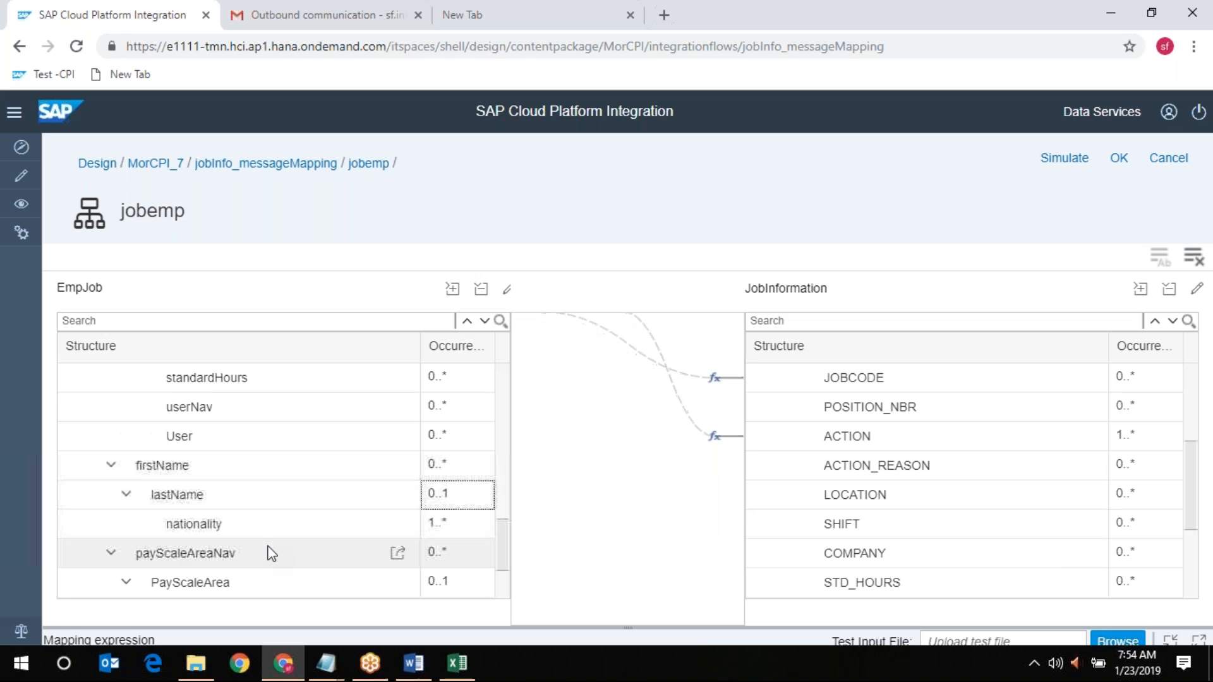
{"action": "scroll", "coordinate": [271, 554], "scroll_direction": "up", "scroll_amount": 2}
{"action": "scroll", "coordinate": [272, 553], "scroll_direction": "up", "scroll_amount": 2}
{"action": "scroll", "coordinate": [271, 554], "scroll_direction": "up", "scroll_amount": 3}
{"action": "scroll", "coordinate": [271, 553], "scroll_direction": "up", "scroll_amount": 1}
{"action": "left_click_drag", "start_coordinate": [477, 474], "coordinate": [766, 407]}
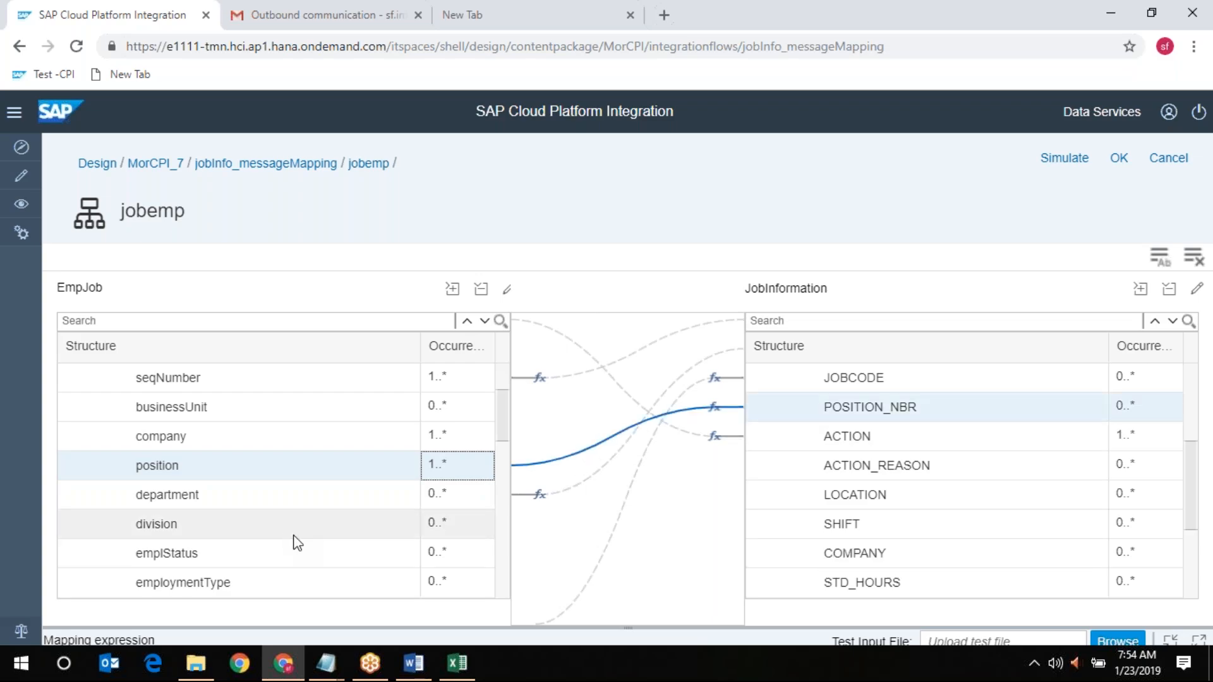
Find eventReason in the EmpJob source structure and map it to ACTION_REASON
{"action": "scroll", "coordinate": [289, 543], "scroll_direction": "down", "scroll_amount": 1}
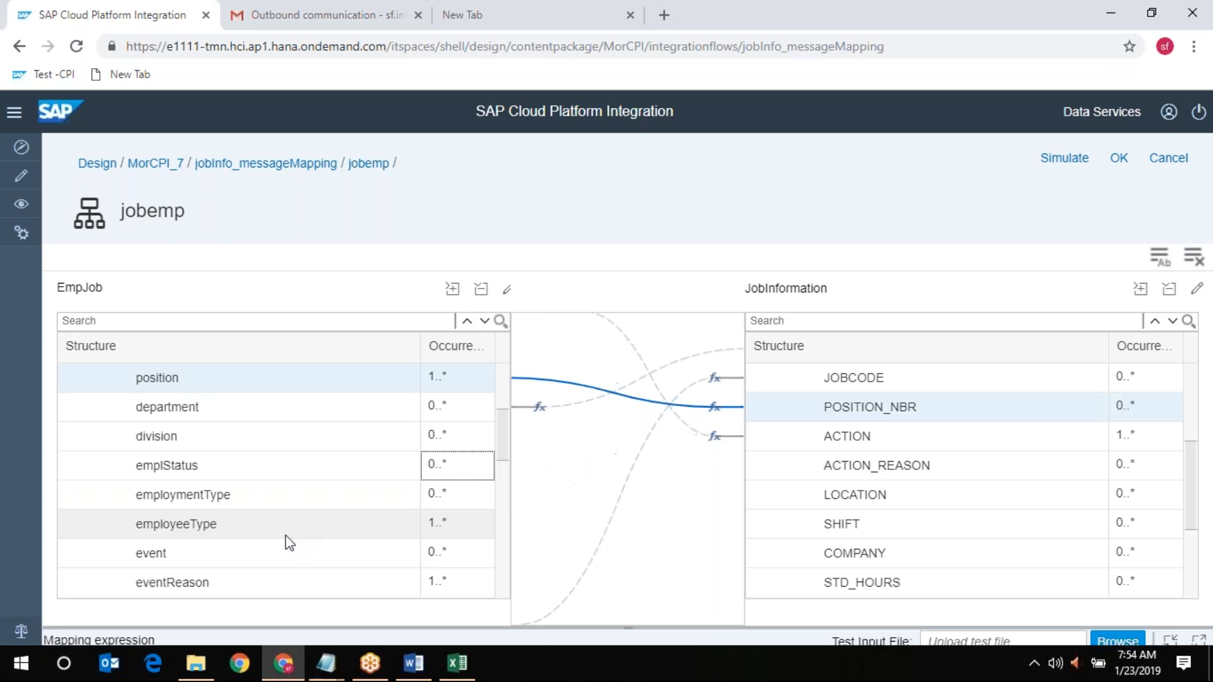
{"action": "scroll", "coordinate": [289, 543], "scroll_direction": "down", "scroll_amount": 1}
{"action": "scroll", "coordinate": [289, 543], "scroll_direction": "down", "scroll_amount": 1}
{"action": "scroll", "coordinate": [290, 543], "scroll_direction": "up", "scroll_amount": 1}
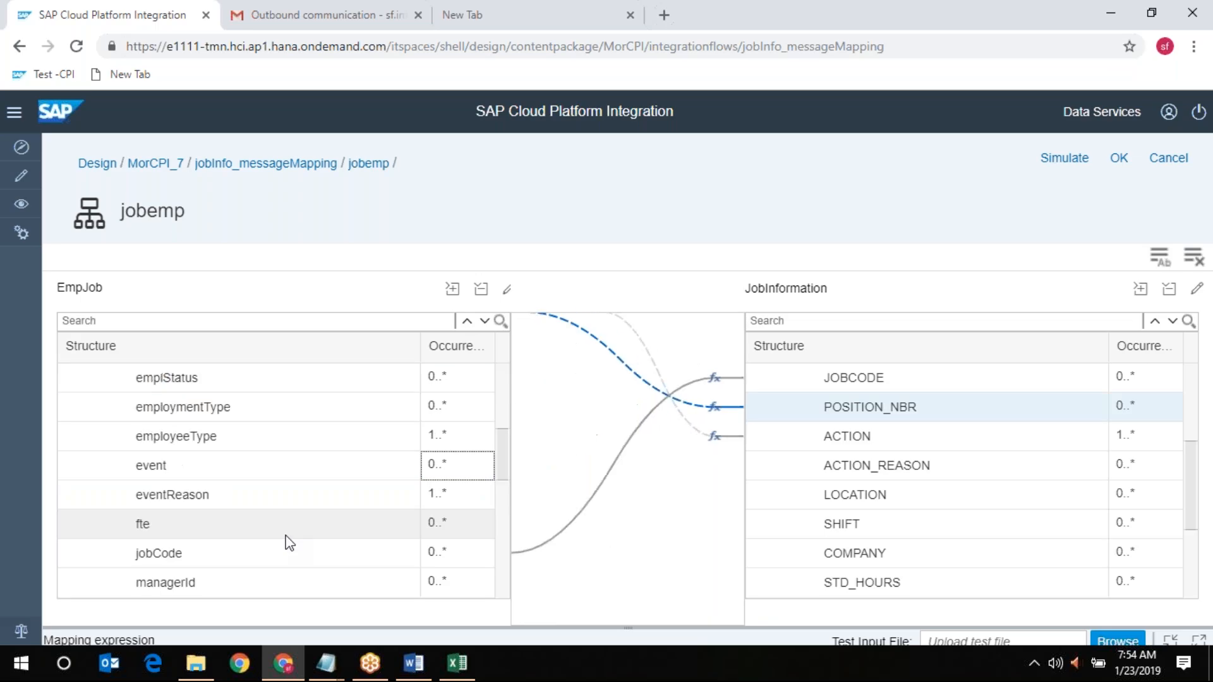
{"action": "left_click_drag", "start_coordinate": [475, 495], "coordinate": [751, 466]}
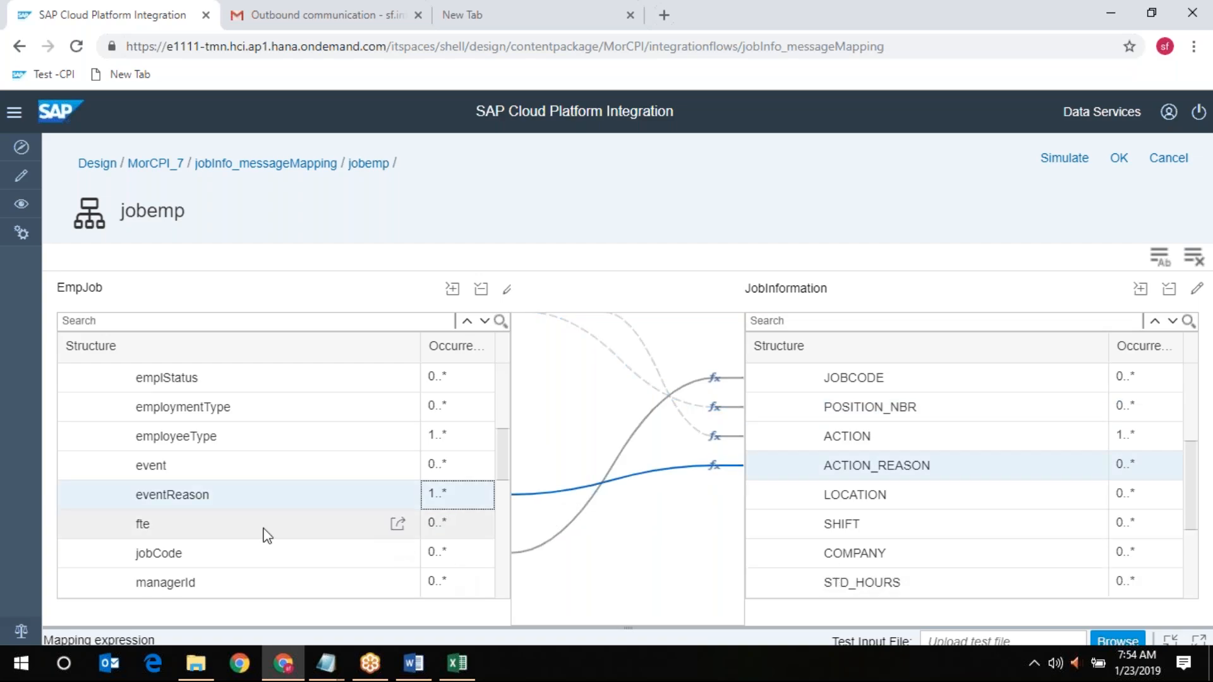
Map the source field location to LOCATION and standardHours to SHIFT
{"action": "scroll", "coordinate": [268, 535], "scroll_direction": "down", "scroll_amount": 3}
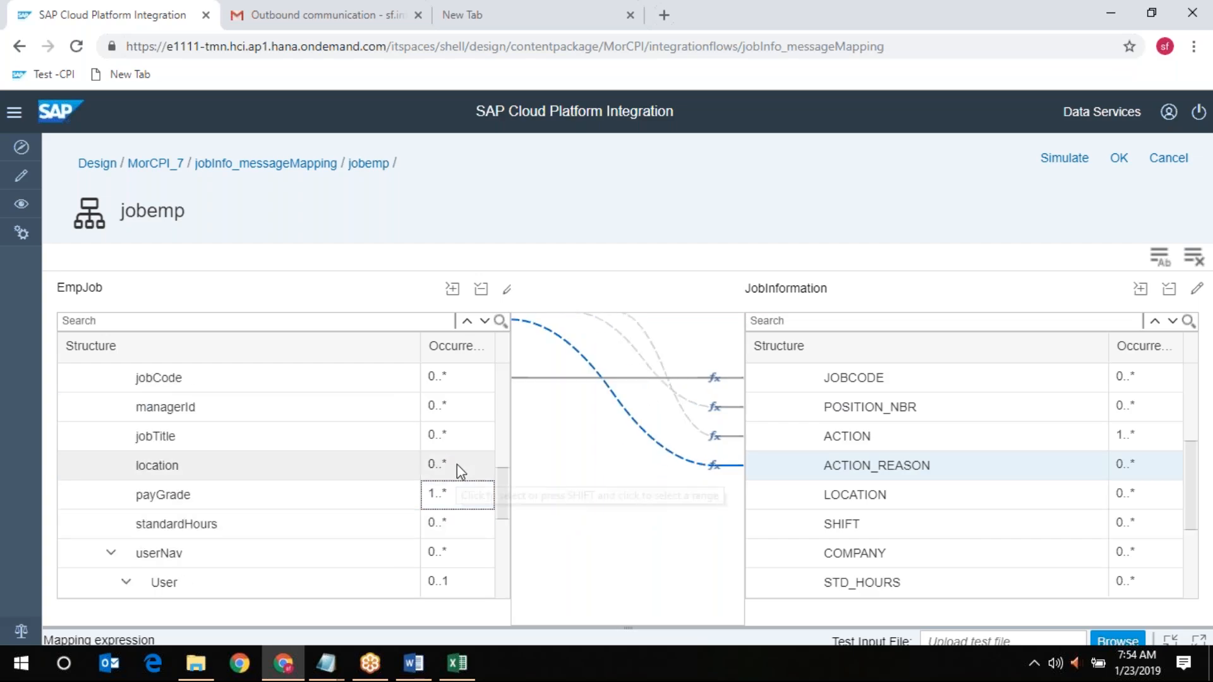
{"action": "left_click_drag", "start_coordinate": [457, 464], "coordinate": [846, 499]}
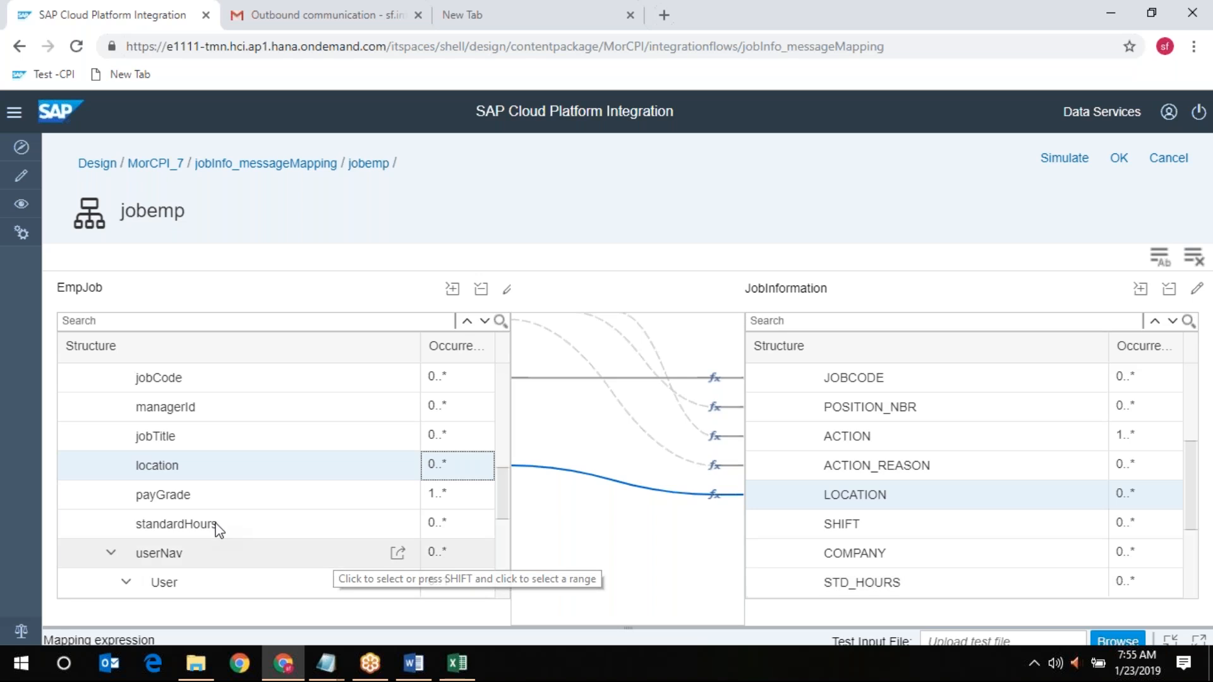
{"action": "left_click_drag", "start_coordinate": [482, 523], "coordinate": [821, 525]}
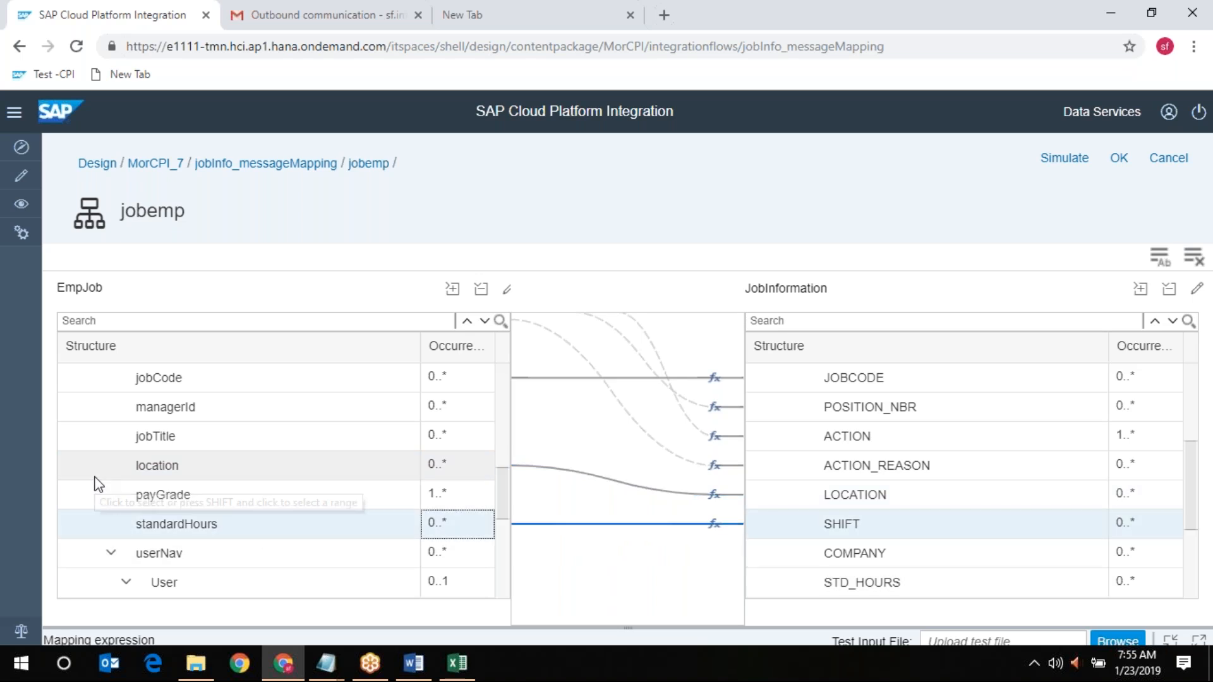
Find company in the EmpJob source structure and map it to the target field COMPANY
{"action": "scroll", "coordinate": [202, 486], "scroll_direction": "up", "scroll_amount": 3}
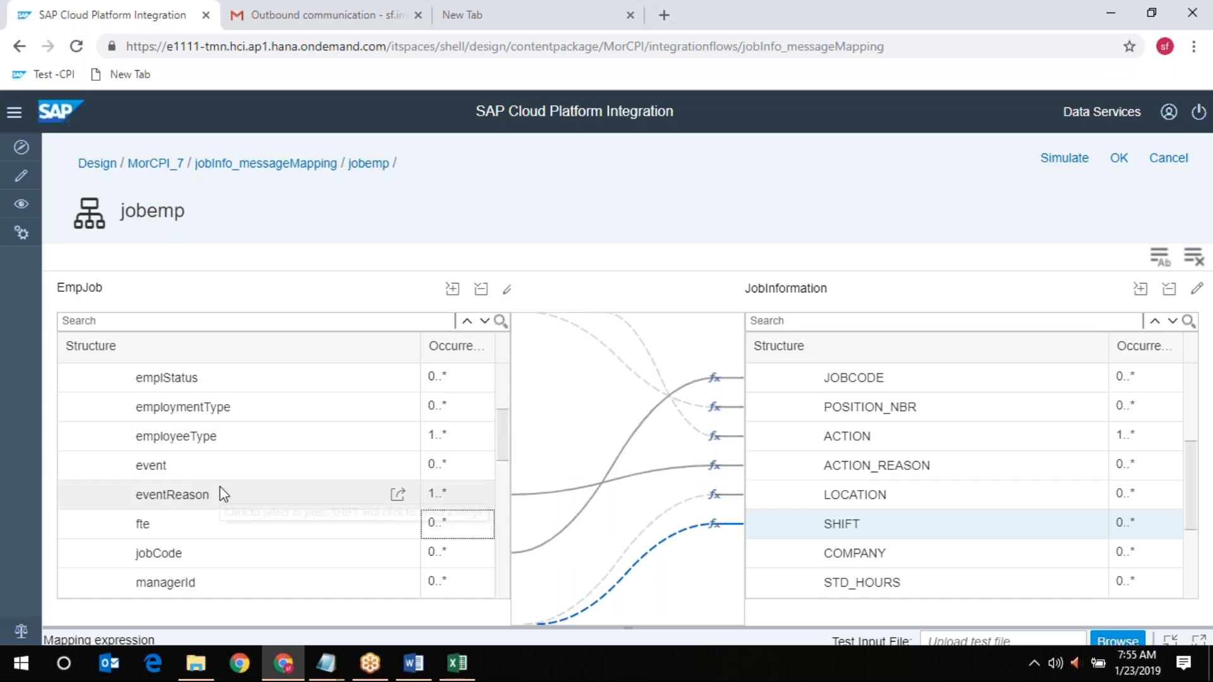
{"action": "scroll", "coordinate": [222, 495], "scroll_direction": "up", "scroll_amount": 2}
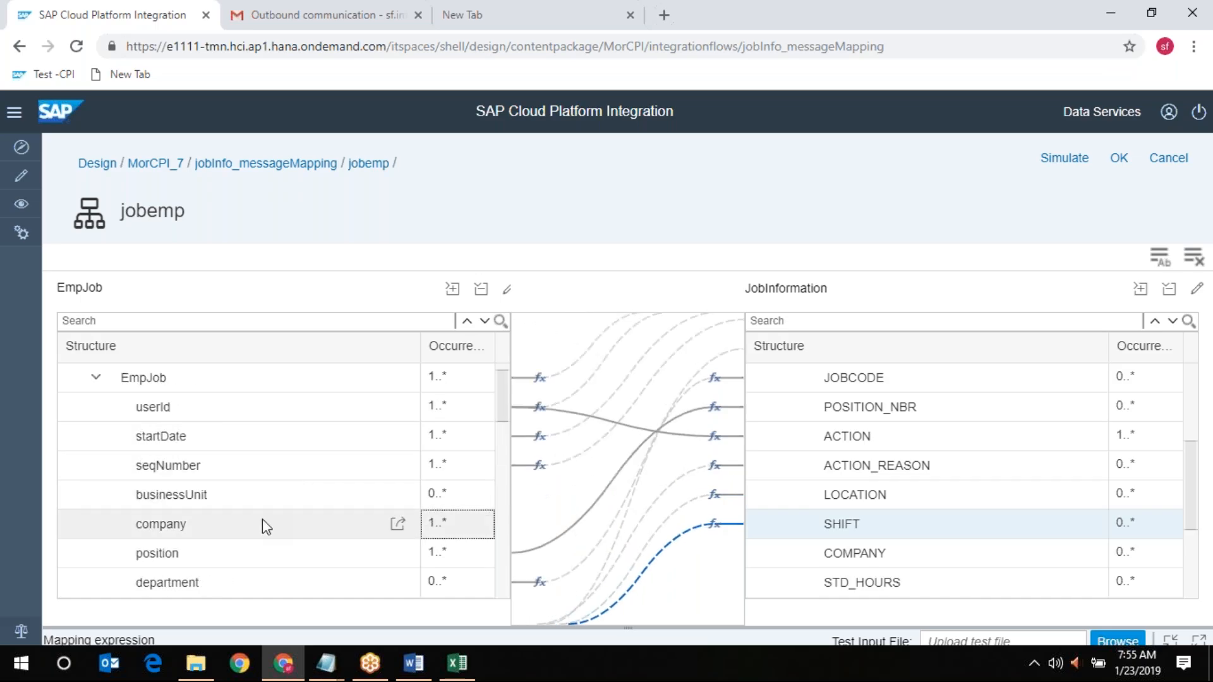
{"action": "left_click_drag", "start_coordinate": [460, 527], "coordinate": [832, 556]}
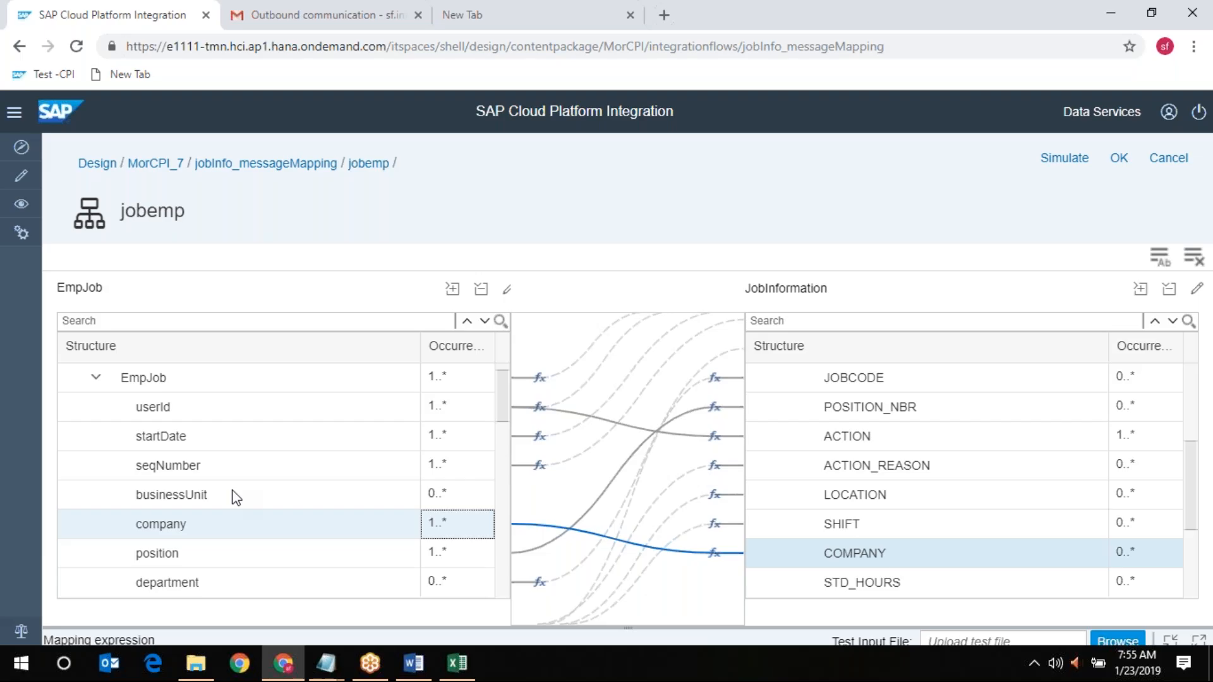
Find standardHours in the EmpJob source structure and map it to the target field STD_HOURS as well
{"action": "scroll", "coordinate": [234, 497], "scroll_direction": "down", "scroll_amount": 2}
{"action": "scroll", "coordinate": [234, 497], "scroll_direction": "down", "scroll_amount": 2}
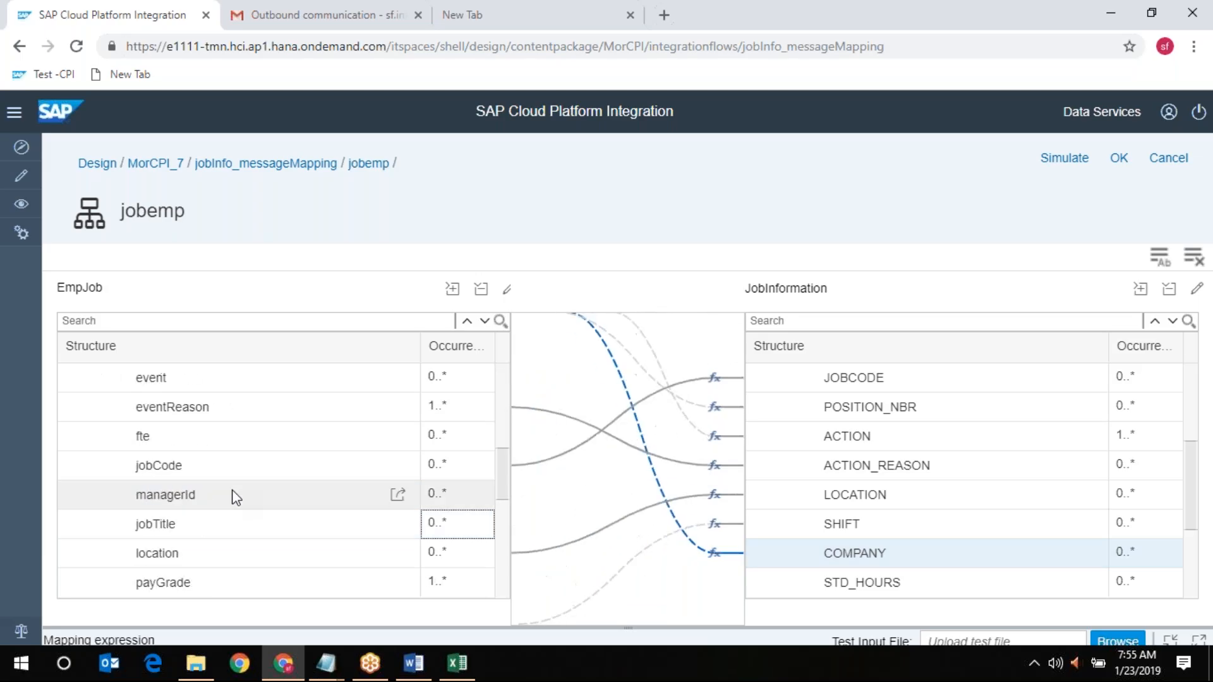
{"action": "scroll", "coordinate": [240, 499], "scroll_direction": "down", "scroll_amount": 1}
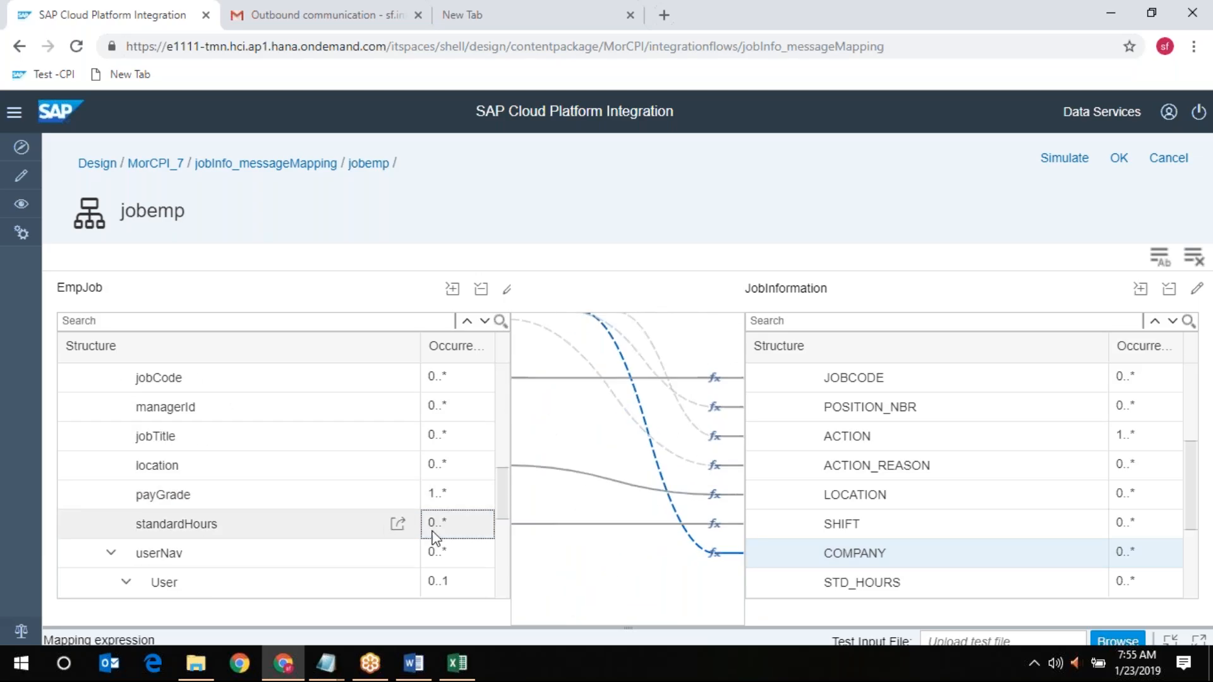
{"action": "left_click_drag", "start_coordinate": [446, 526], "coordinate": [860, 587]}
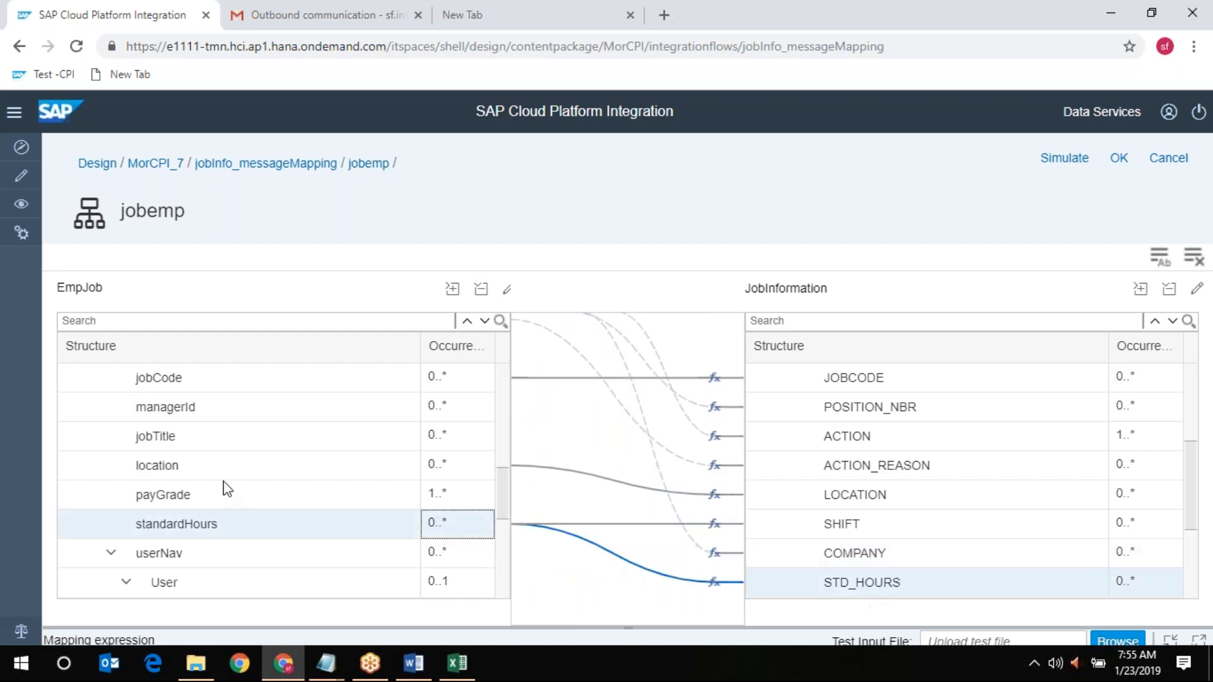
Map the code field under PayScaleArea to SAL_ADMIN_PLAN and externalCode under FOPayGrade to GRADE
{"action": "scroll", "coordinate": [579, 528], "scroll_direction": "down", "scroll_amount": 2}
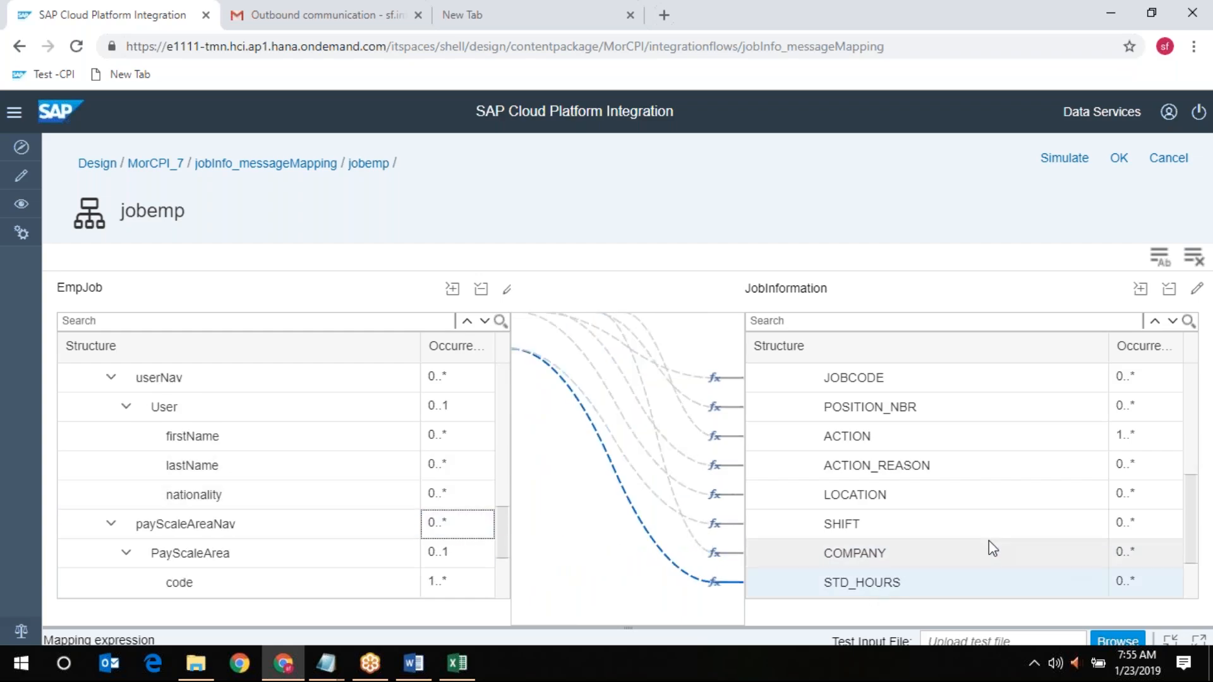
{"action": "scroll", "coordinate": [991, 548], "scroll_direction": "down", "scroll_amount": 1}
{"action": "scroll", "coordinate": [988, 543], "scroll_direction": "down", "scroll_amount": 1}
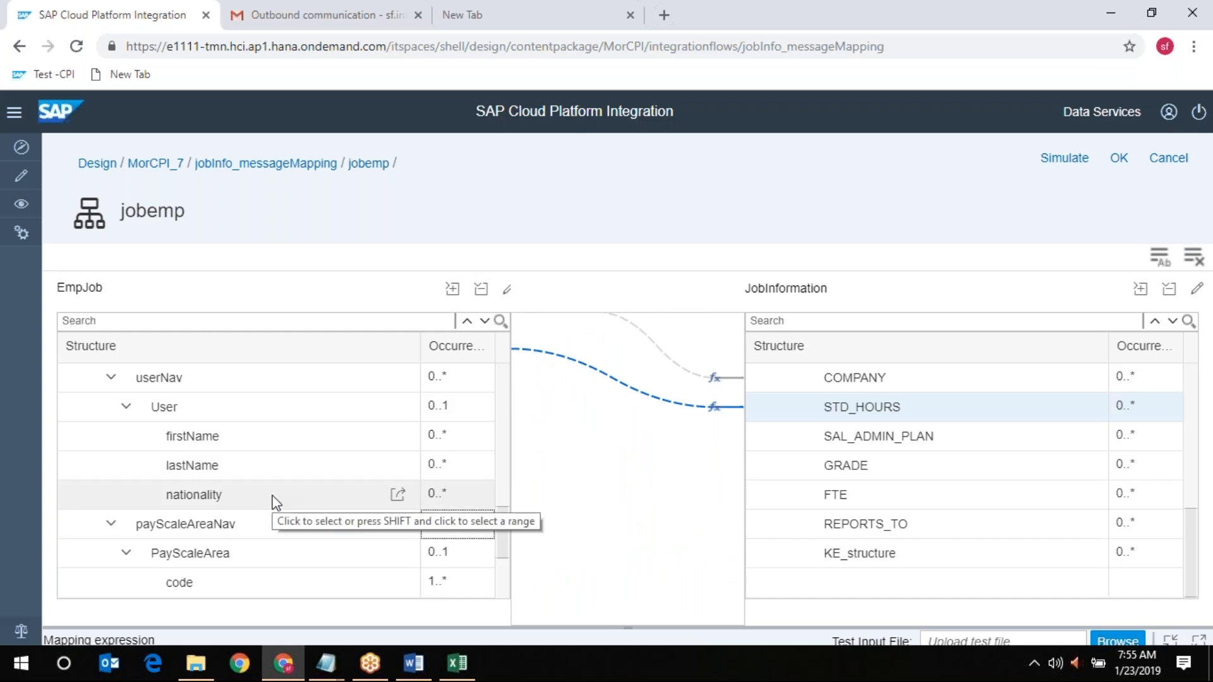
{"action": "scroll", "coordinate": [276, 502], "scroll_direction": "down", "scroll_amount": 1}
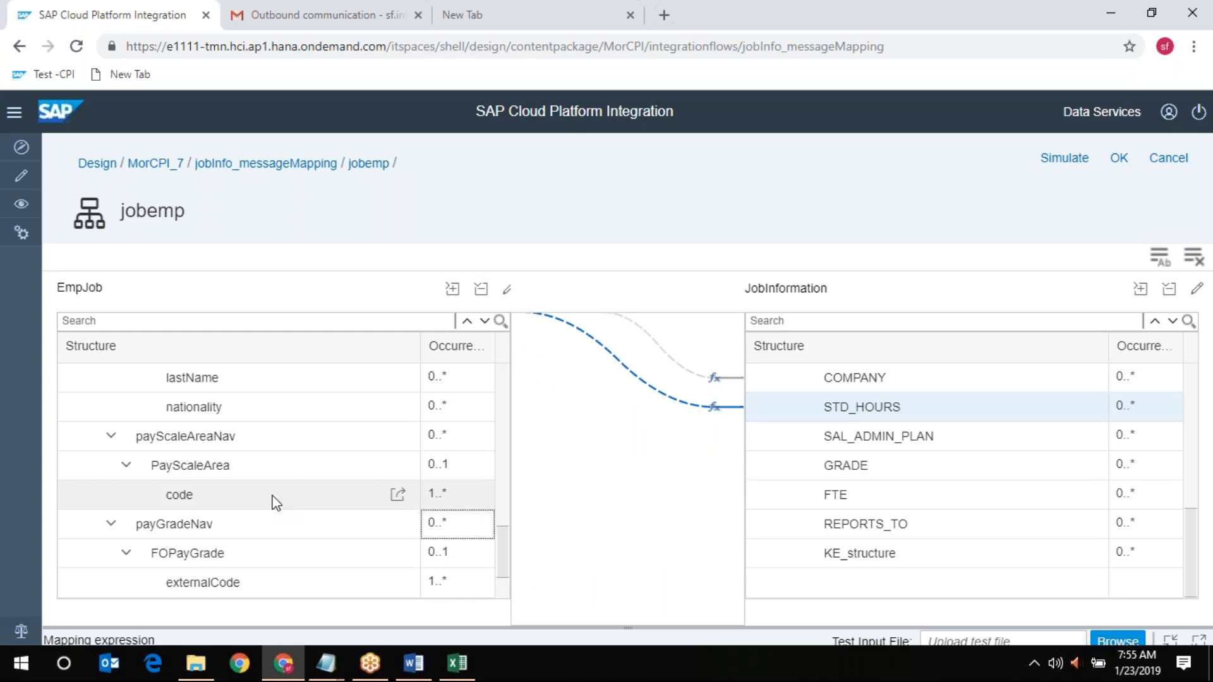
{"action": "left_click_drag", "start_coordinate": [478, 494], "coordinate": [842, 437]}
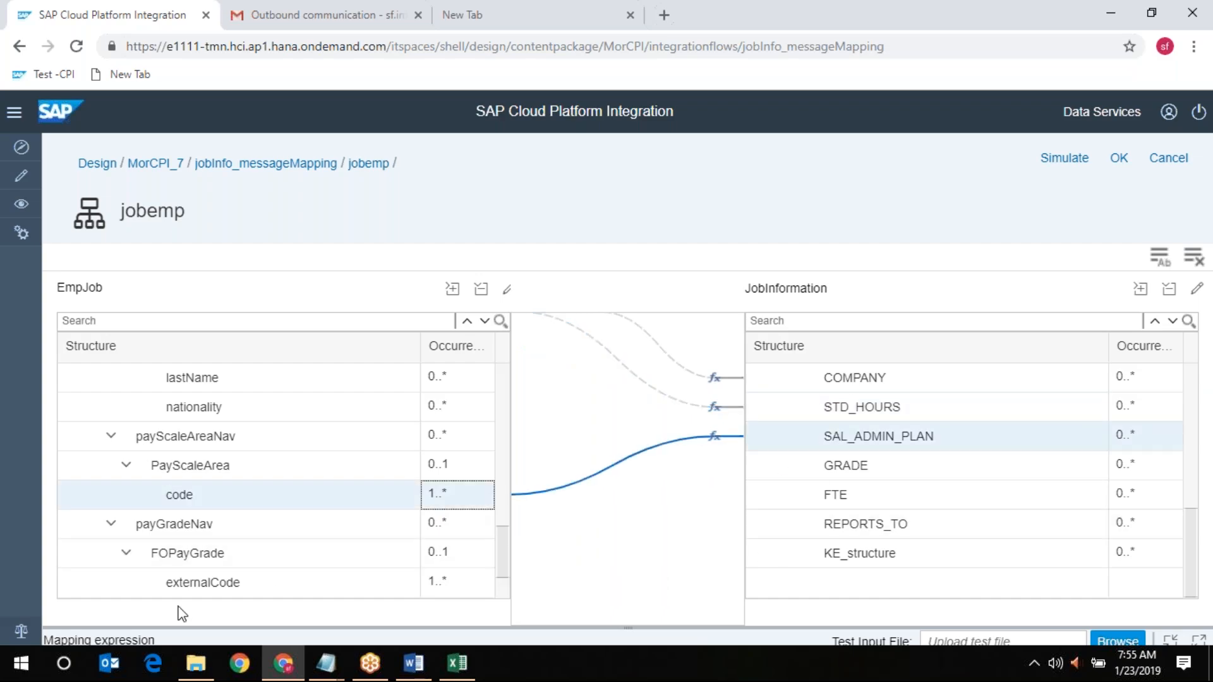
{"action": "scroll", "coordinate": [202, 576], "scroll_direction": "down", "scroll_amount": 3}
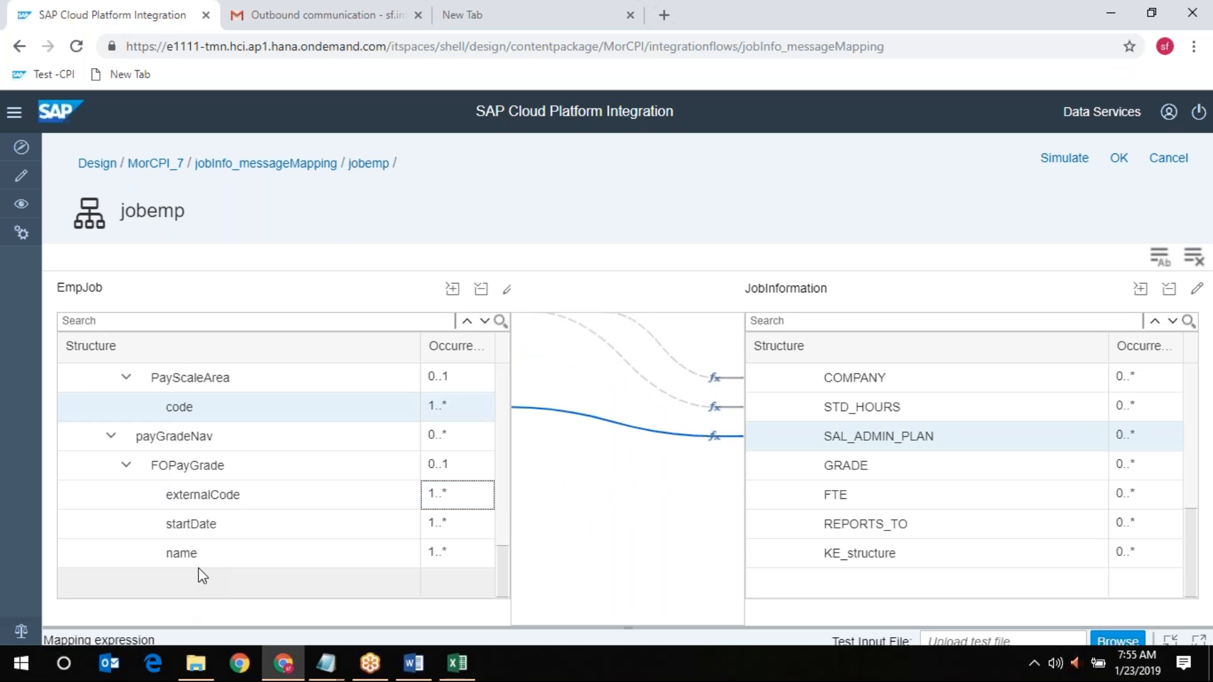
{"action": "left_click_drag", "start_coordinate": [587, 496], "coordinate": [779, 466]}
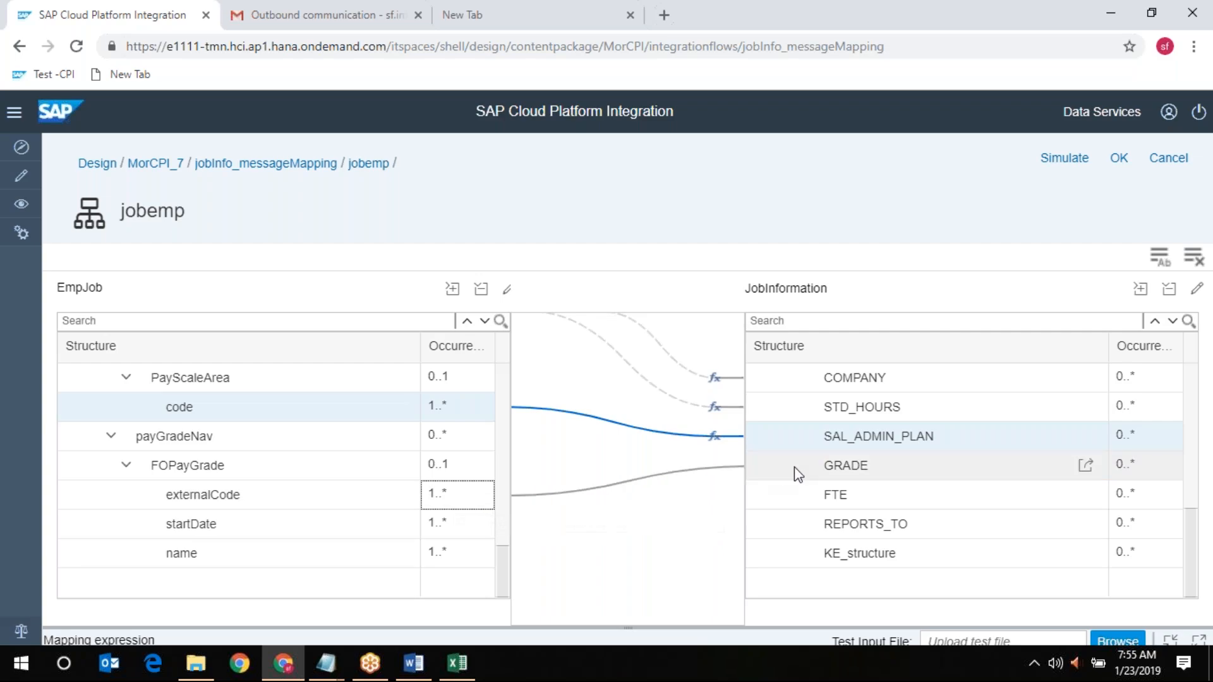
Map the source field fte to FTE and managerId to REPORTS_TO
{"action": "scroll", "coordinate": [291, 535], "scroll_direction": "up", "scroll_amount": 9}
{"action": "scroll", "coordinate": [291, 535], "scroll_direction": "up", "scroll_amount": 3}
{"action": "scroll", "coordinate": [291, 536], "scroll_direction": "up", "scroll_amount": 3}
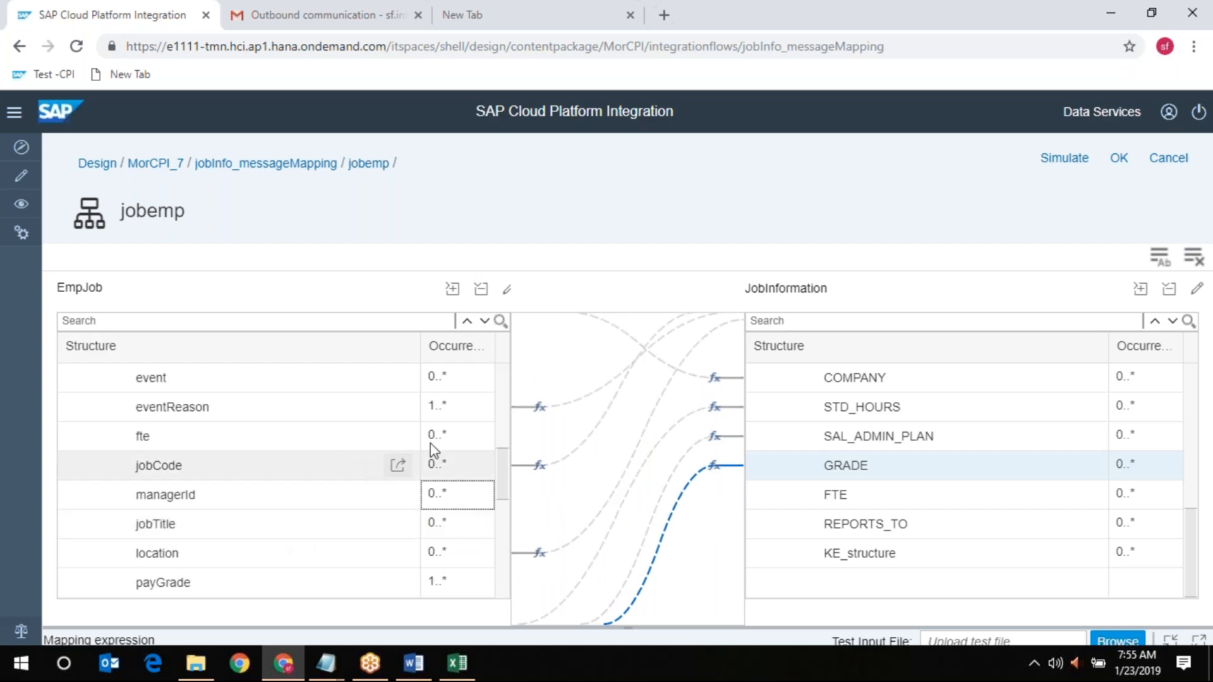
{"action": "left_click_drag", "start_coordinate": [460, 441], "coordinate": [822, 496]}
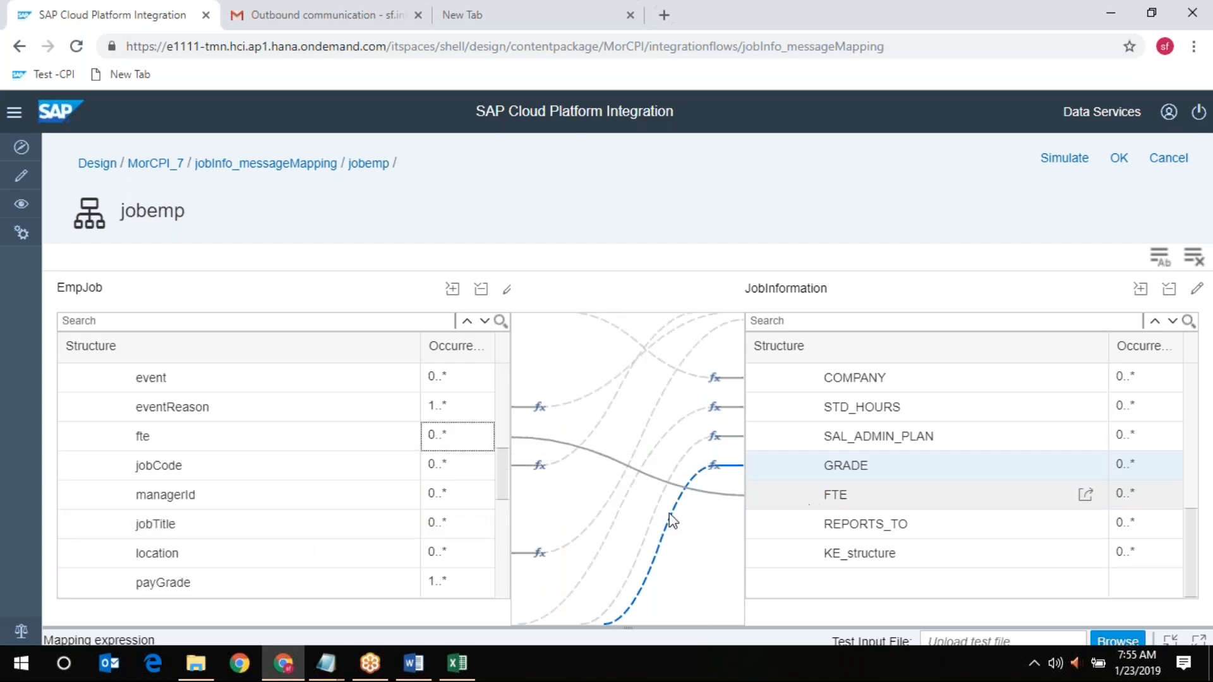
{"action": "left_click_drag", "start_coordinate": [465, 498], "coordinate": [846, 526]}
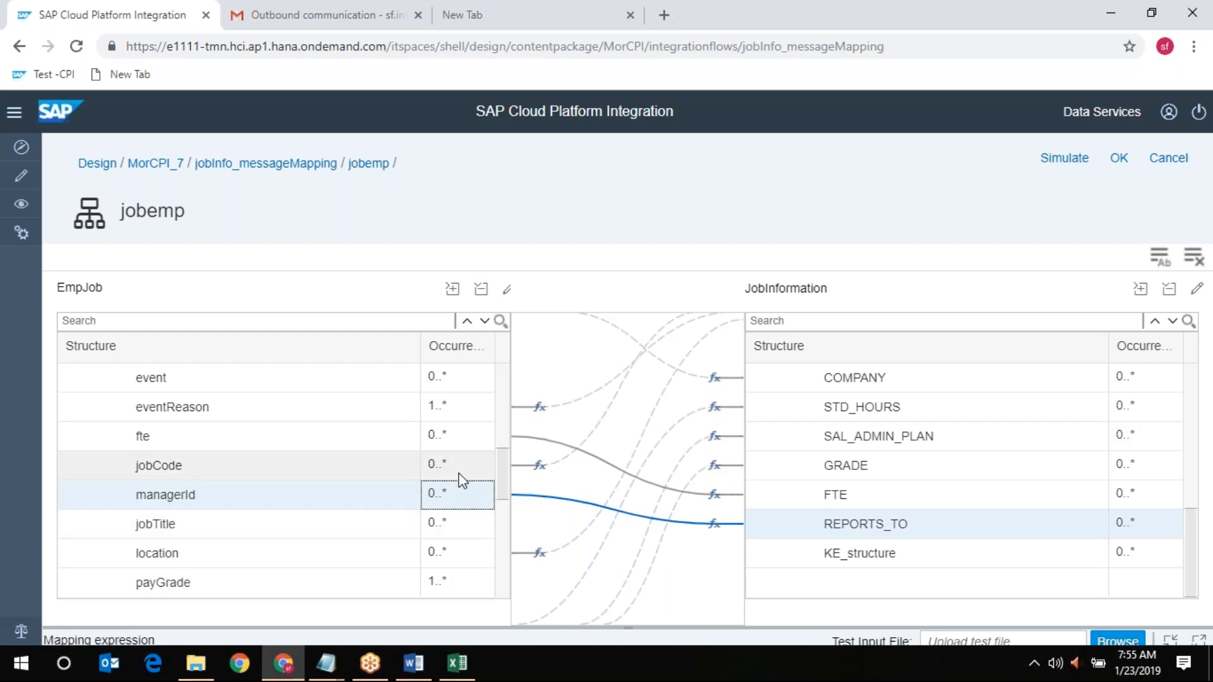
Find businessUnit in the EmpJob source structure and map it to the target field KE_structure
{"action": "scroll", "coordinate": [303, 520], "scroll_direction": "up", "scroll_amount": 3}
{"action": "scroll", "coordinate": [303, 521], "scroll_direction": "up", "scroll_amount": 3}
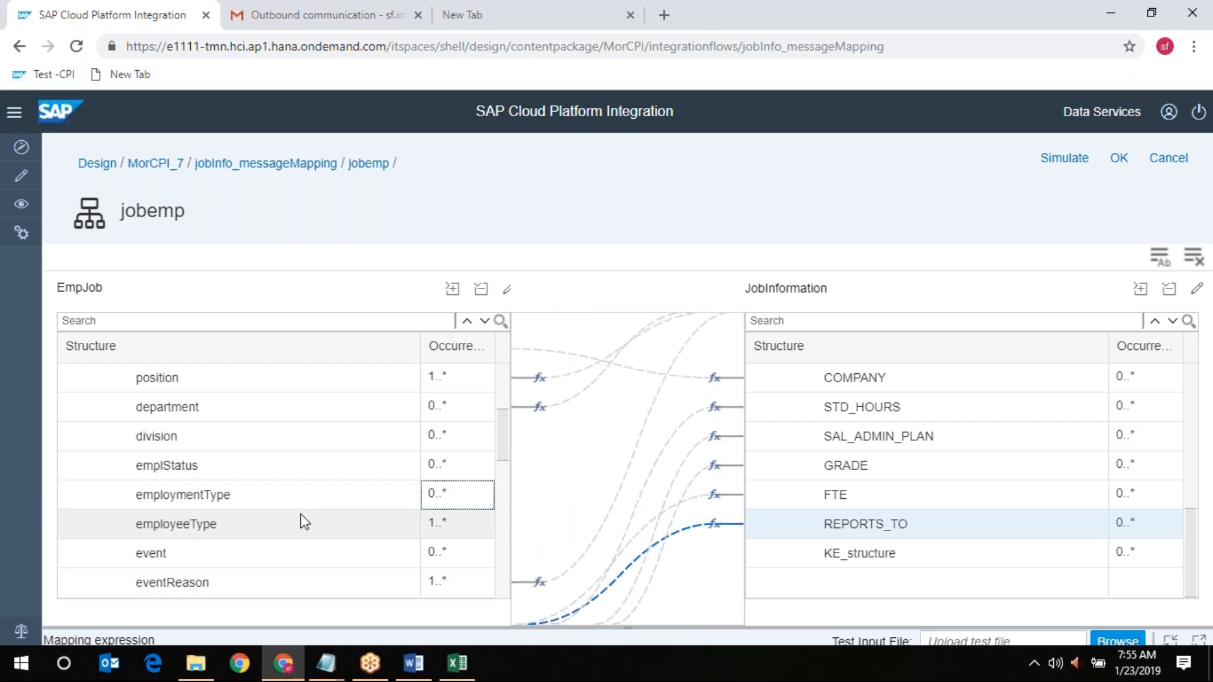
{"action": "scroll", "coordinate": [303, 521], "scroll_direction": "up", "scroll_amount": 3}
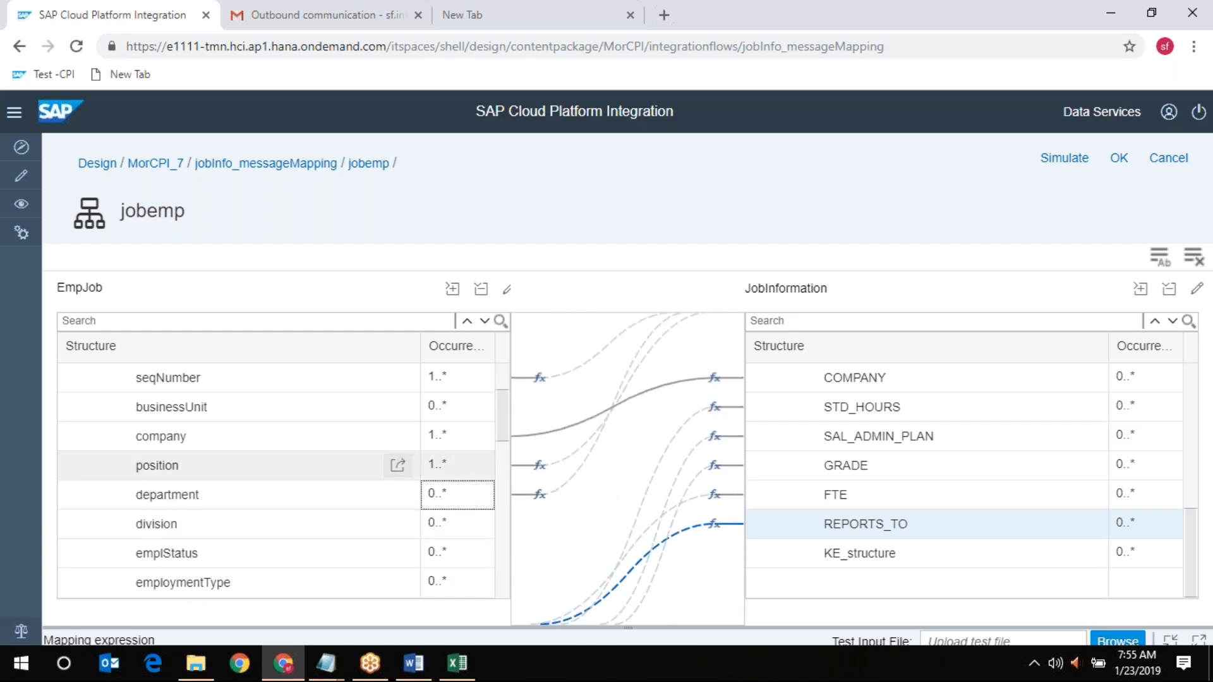
{"action": "left_click_drag", "start_coordinate": [469, 414], "coordinate": [834, 554]}
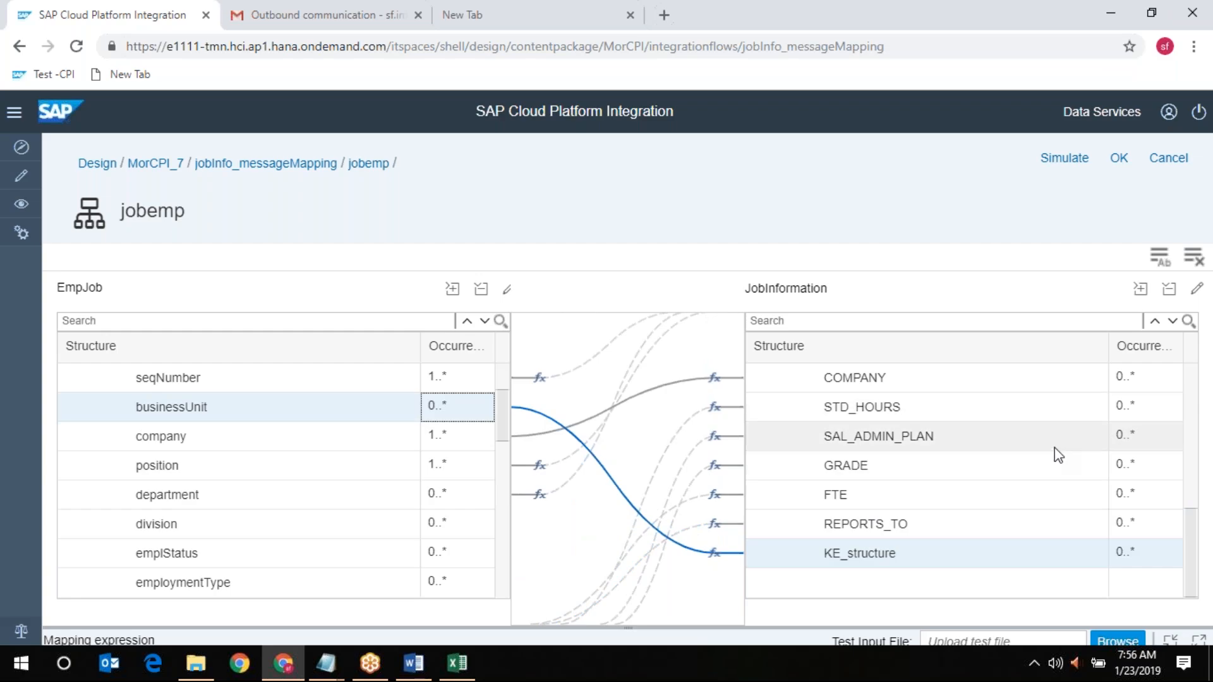
Set the constant that feeds the target field EMPL_RCD to 001 in its mapping expression
{"action": "scroll", "coordinate": [1026, 499], "scroll_direction": "up", "scroll_amount": 5}
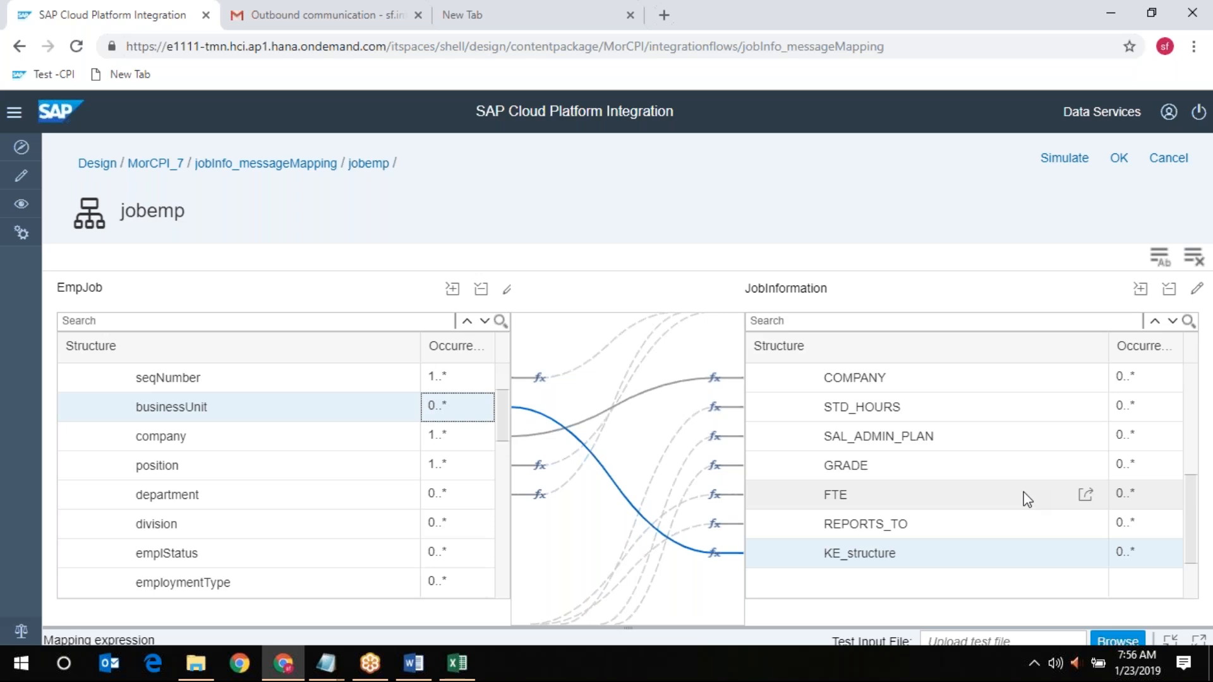
{"action": "scroll", "coordinate": [1026, 501], "scroll_direction": "up", "scroll_amount": 1}
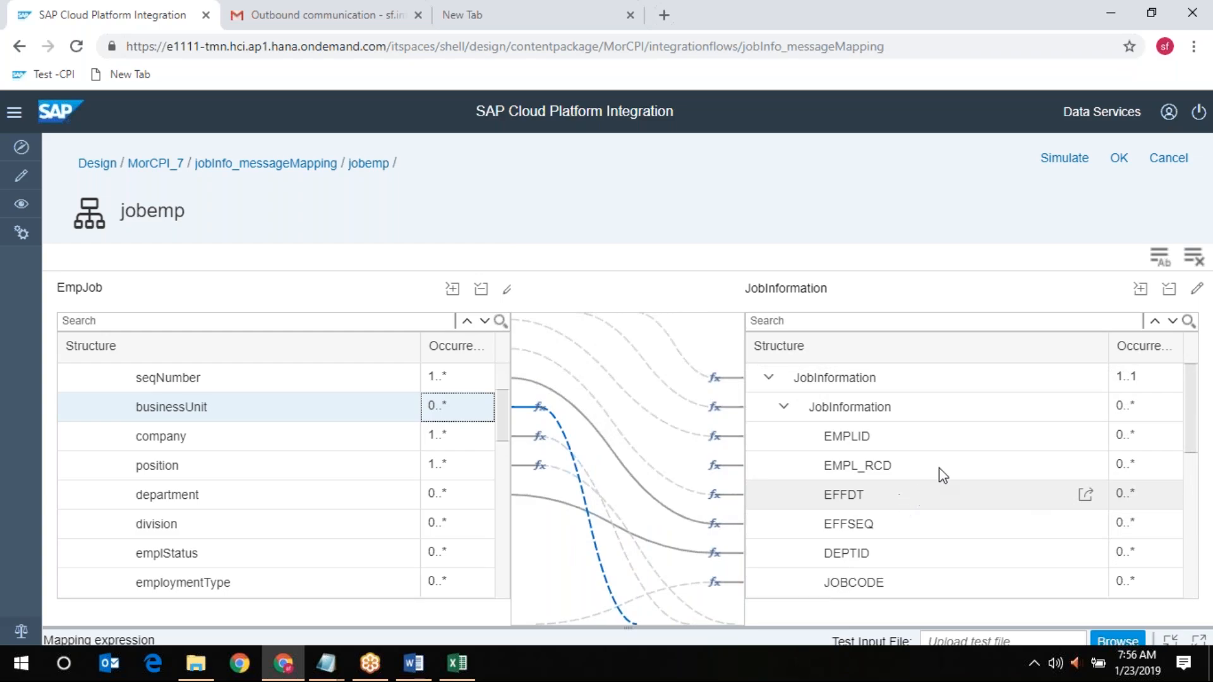
{"action": "left_click", "coordinate": [947, 474]}
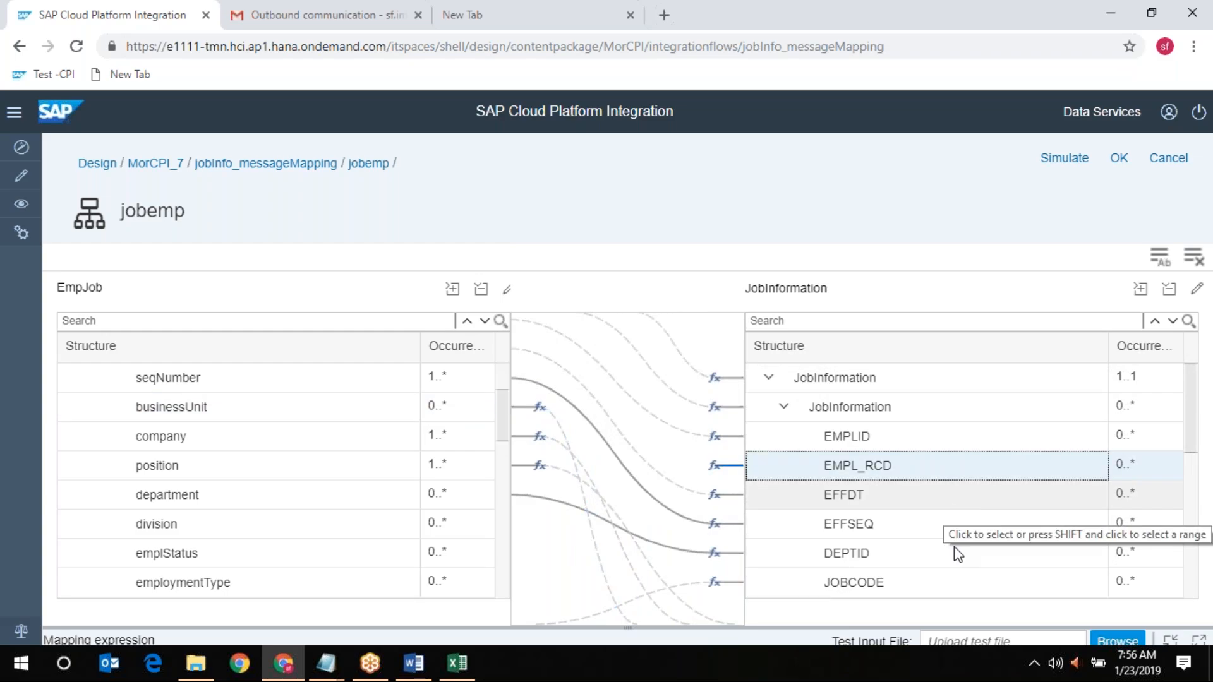
{"action": "left_click", "coordinate": [1198, 640]}
{"action": "double_click", "coordinate": [350, 353]}
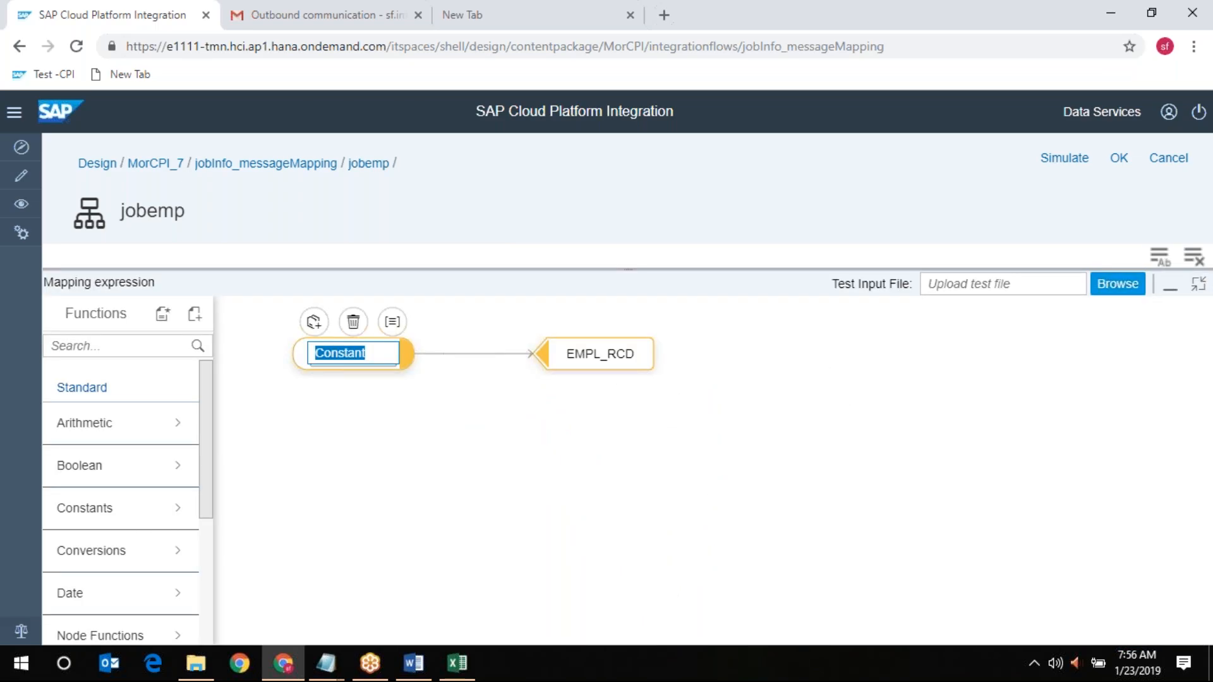
{"action": "type", "text": "001"}
{"action": "left_click", "coordinate": [406, 440]}
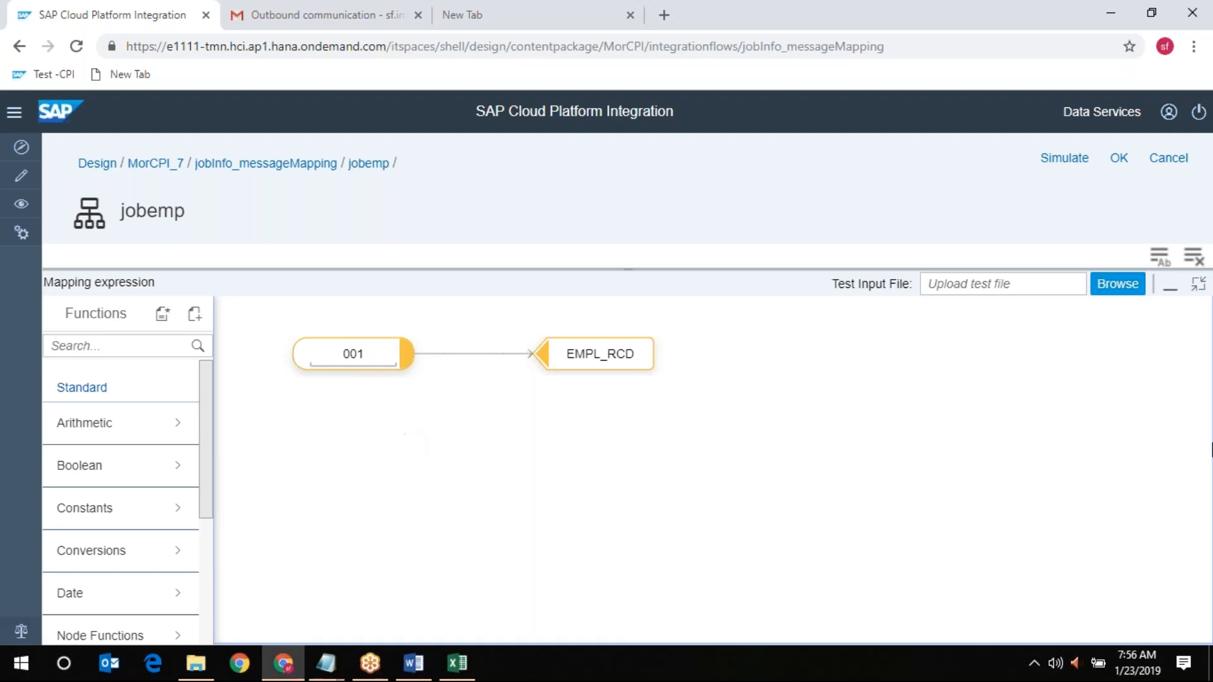
{"action": "left_click", "coordinate": [1206, 288]}
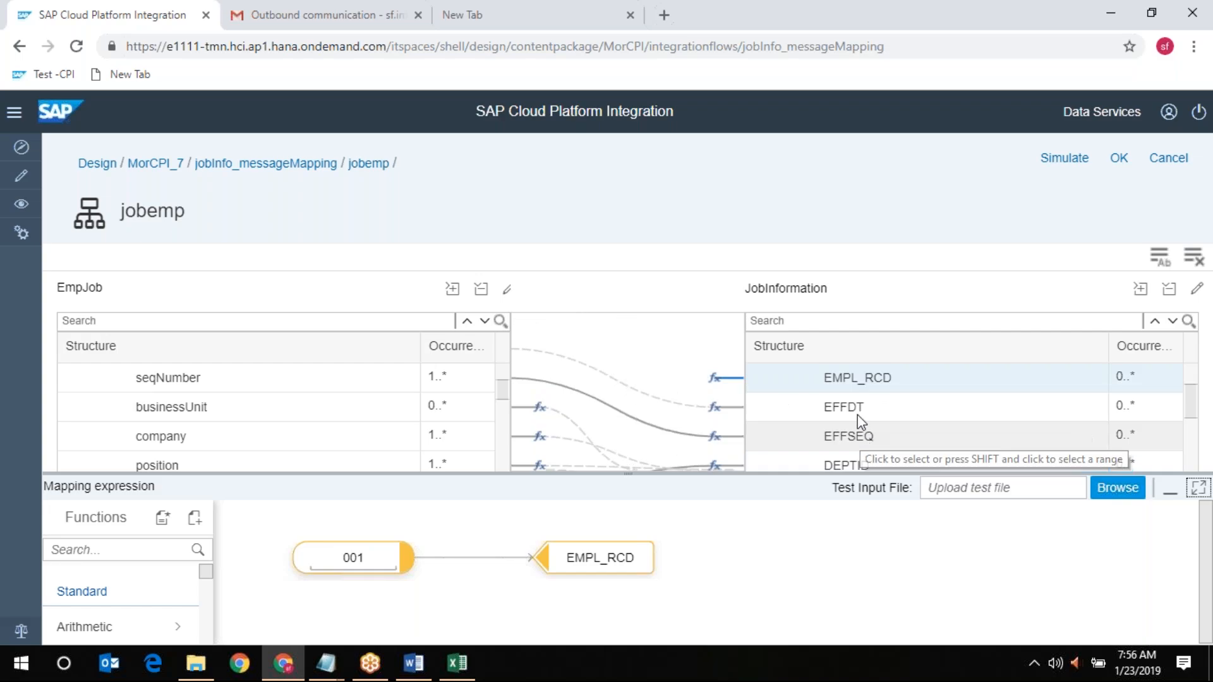
Open the mapping expression of the target field EFFDT, fed by startDate, in the enlarged expression view
{"action": "left_click", "coordinate": [863, 406]}
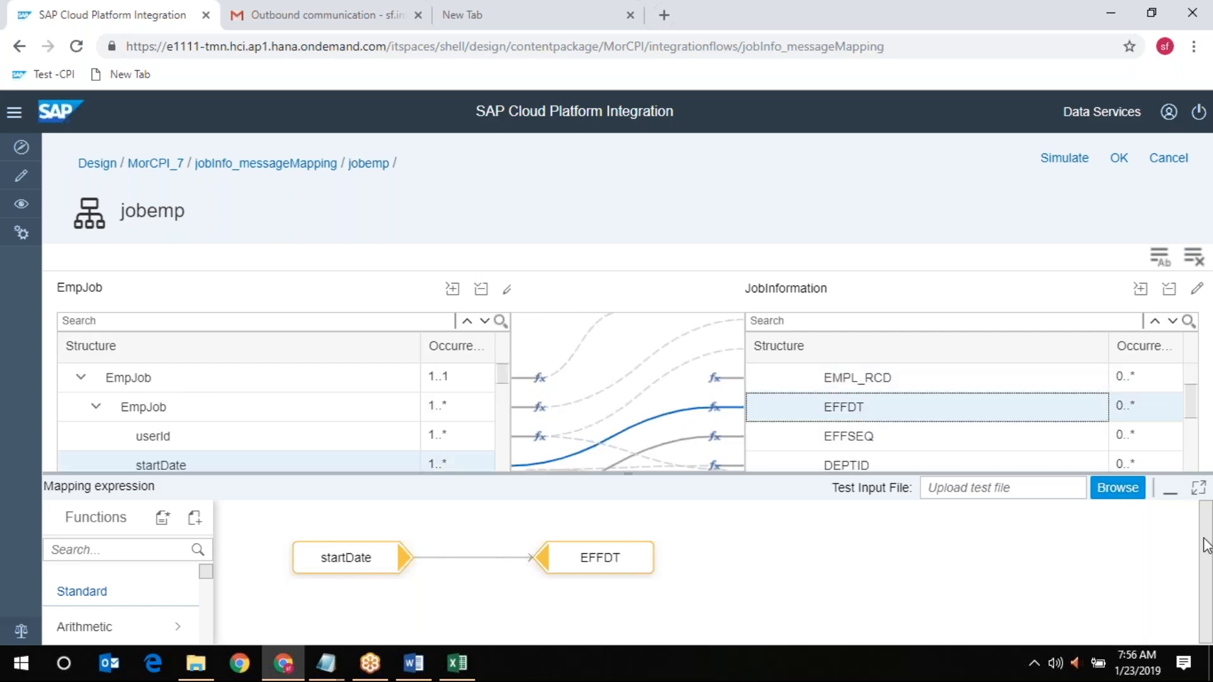
{"action": "left_click", "coordinate": [1198, 487]}
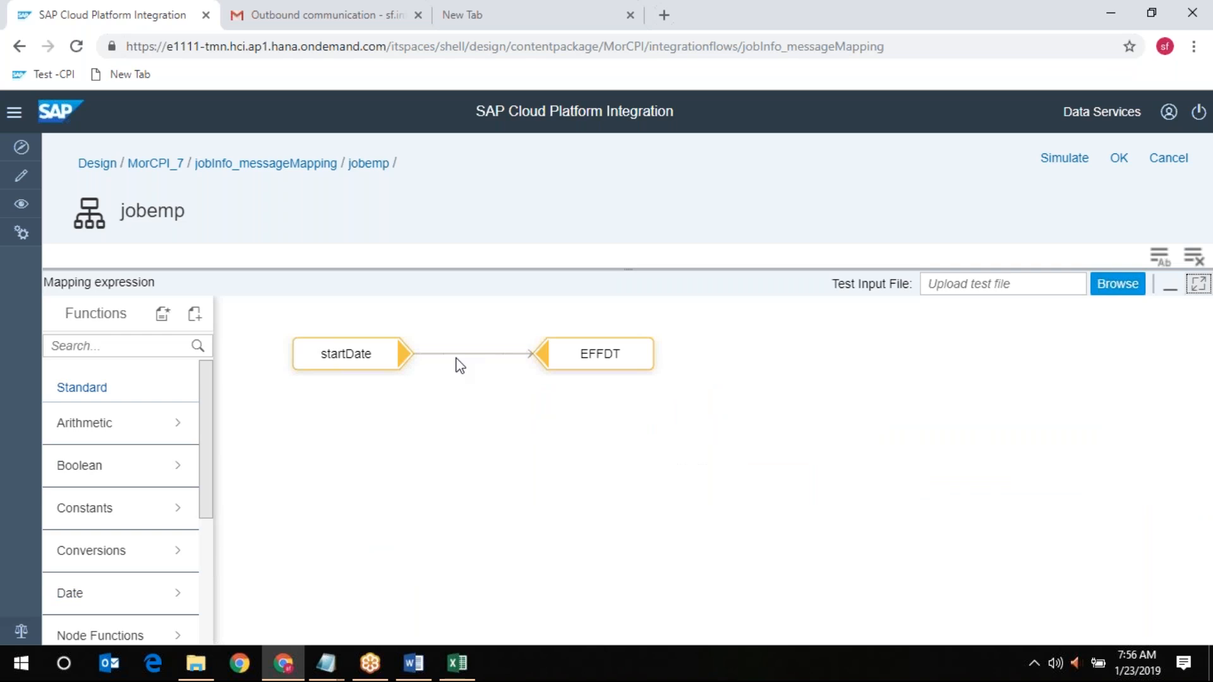
{"action": "left_click", "coordinate": [373, 357]}
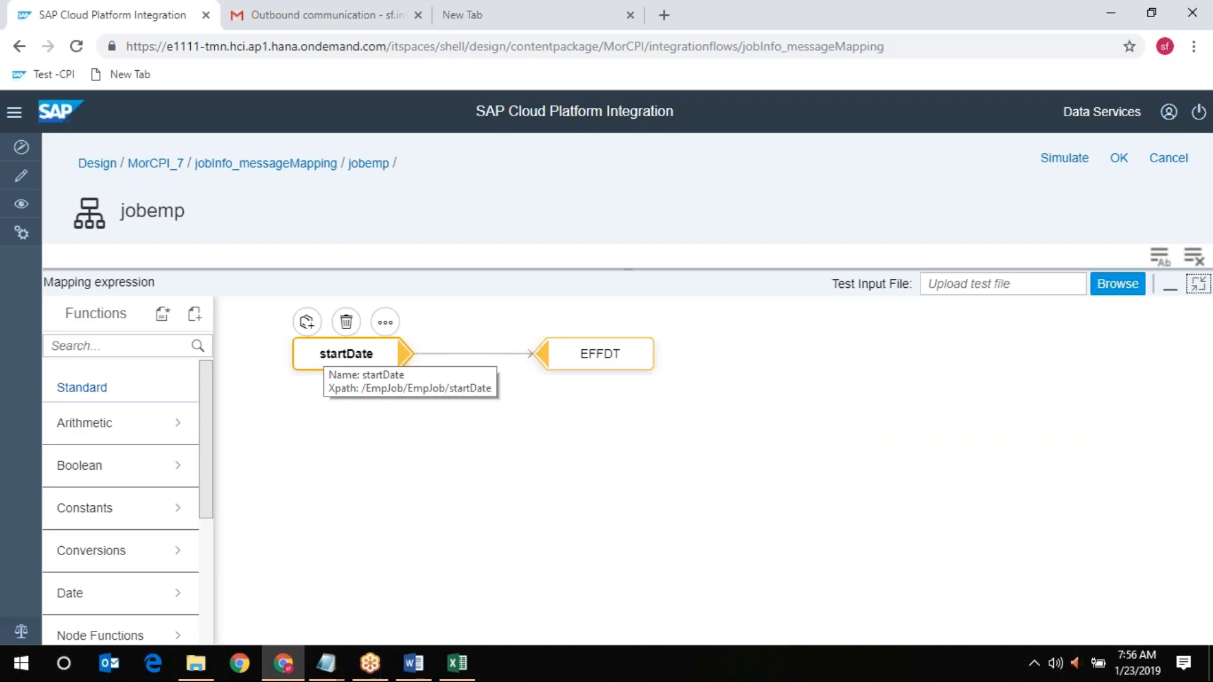
{"action": "left_click", "coordinate": [577, 371]}
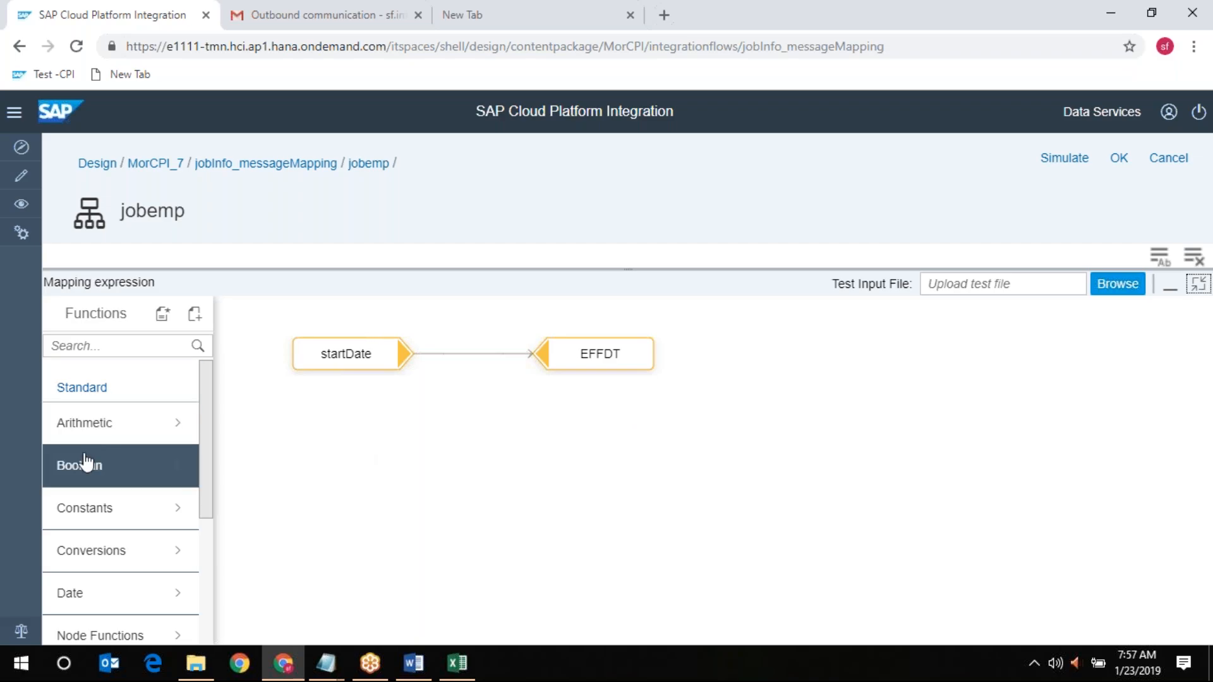
Examine the custom functions available for the mapping expression and the dialog for creating a script, without creating one
{"action": "scroll", "coordinate": [84, 466], "scroll_direction": "down", "scroll_amount": 4}
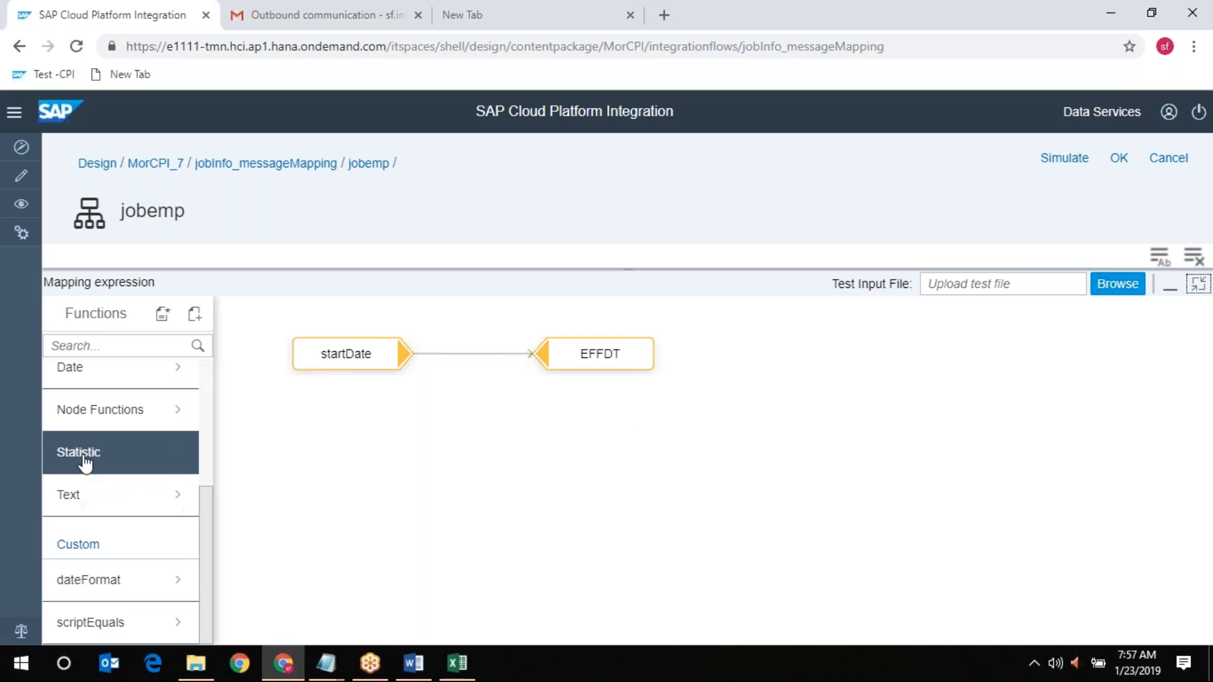
{"action": "left_click", "coordinate": [142, 545]}
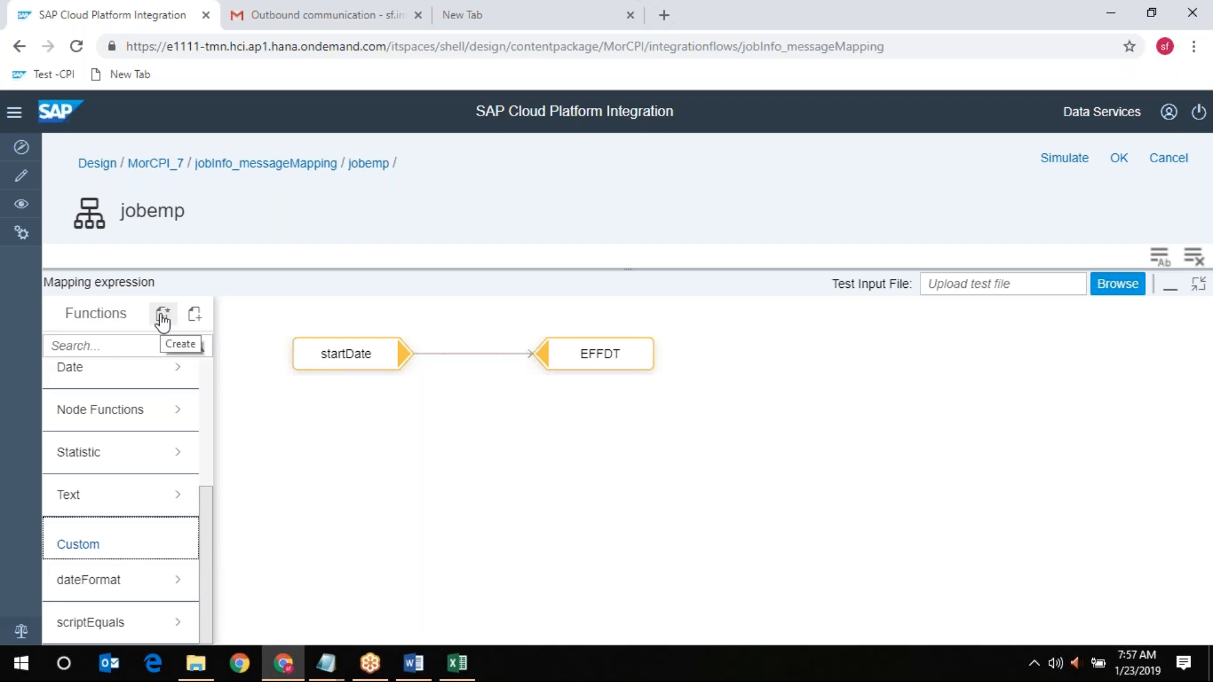
{"action": "left_click", "coordinate": [103, 557]}
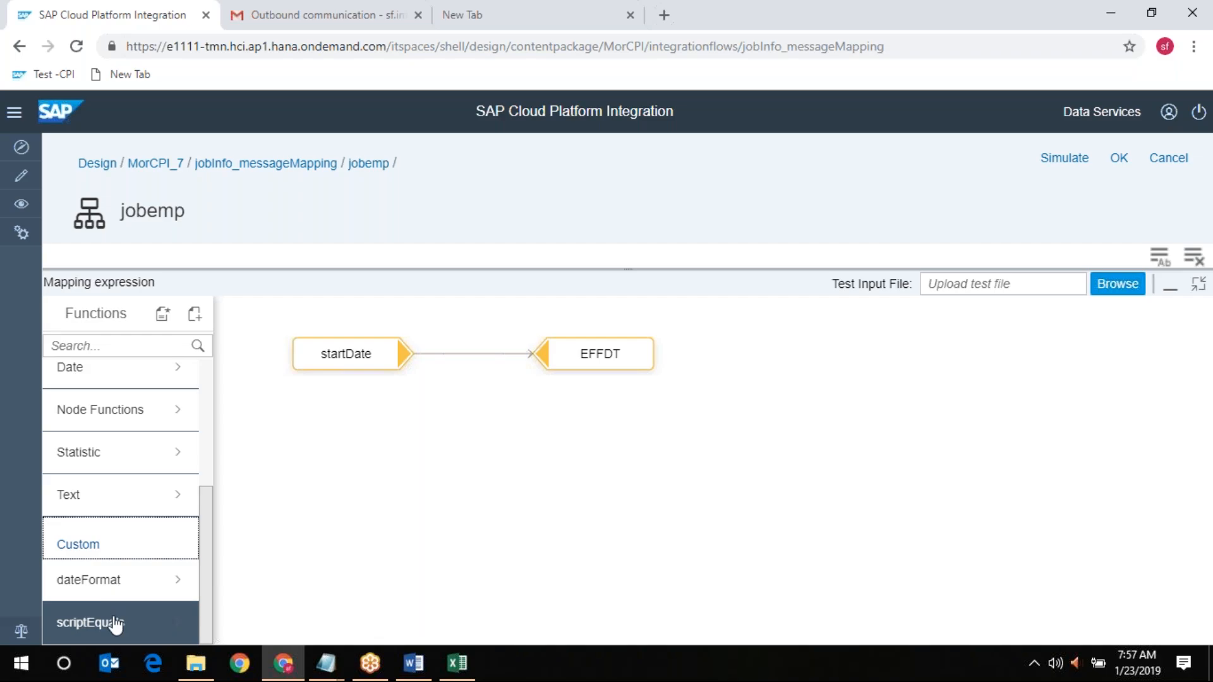
{"action": "left_click", "coordinate": [164, 318]}
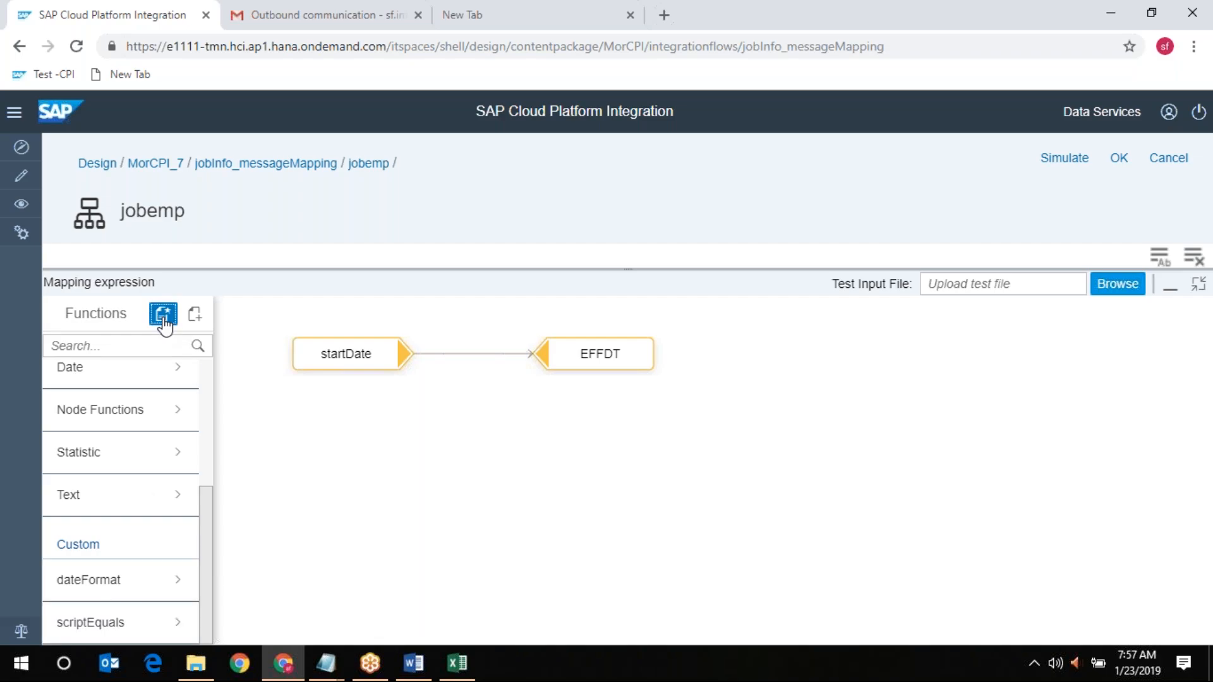
{"action": "left_click", "coordinate": [163, 314]}
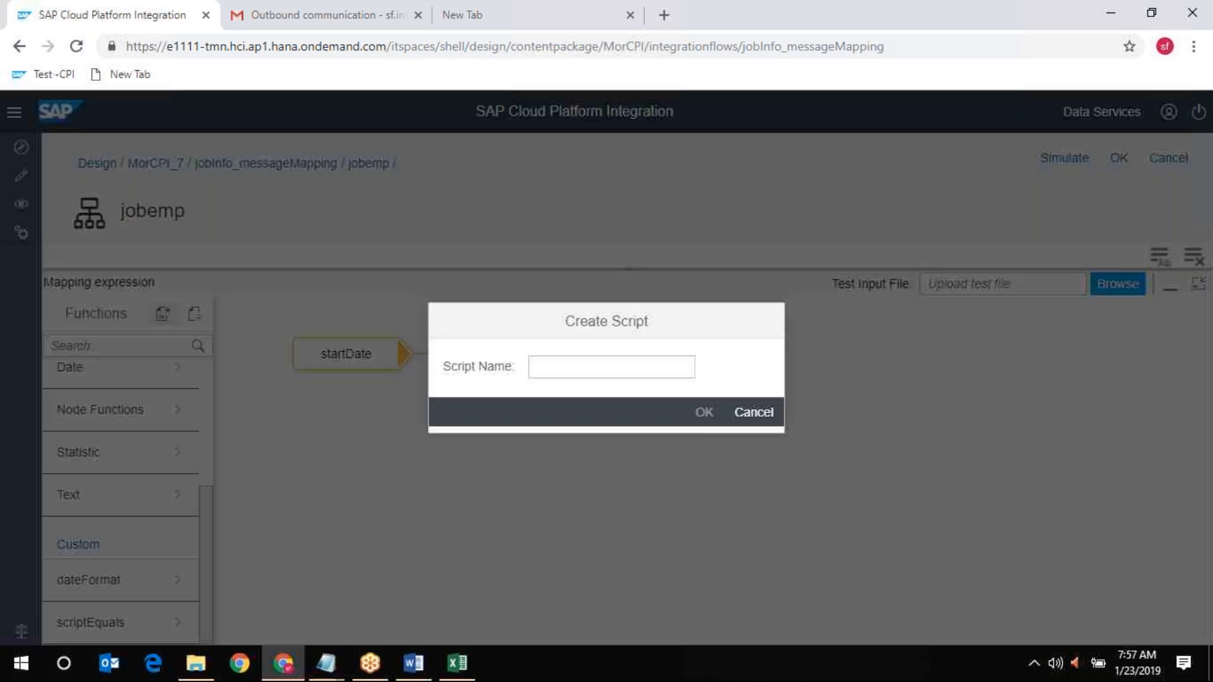
{"action": "left_click", "coordinate": [753, 415]}
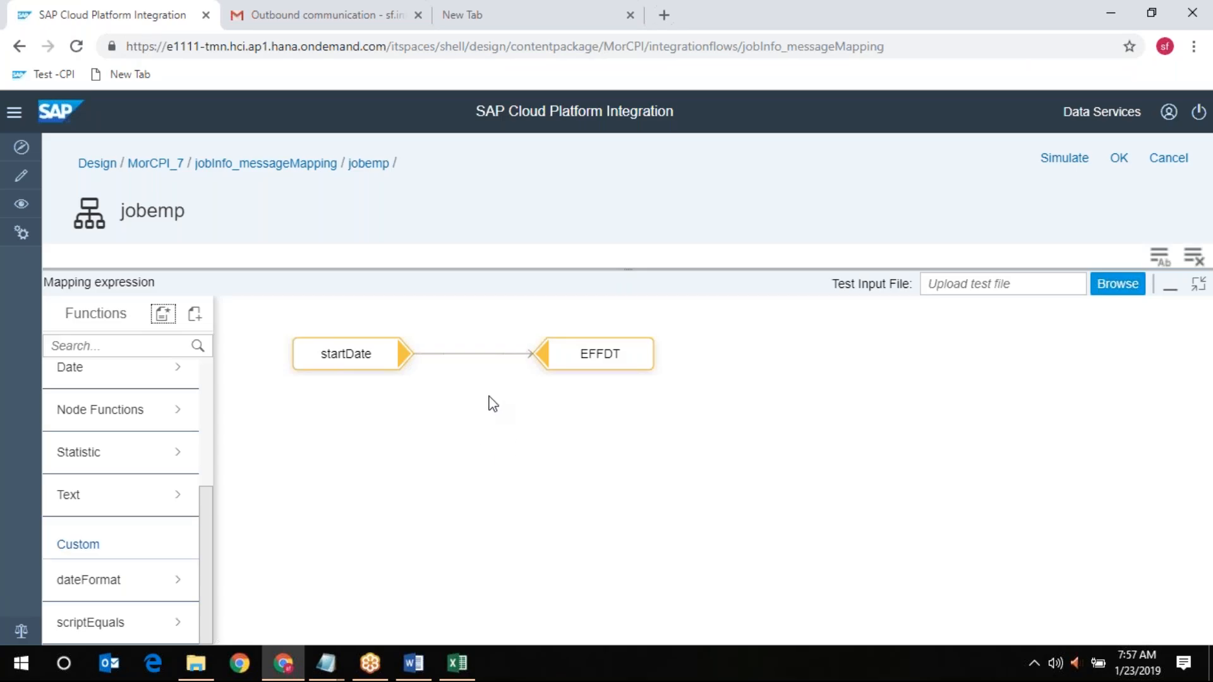
Search the functions for date and place the dateTrans function below the connection between startDate and EFFDT
{"action": "mouse_move", "coordinate": [566, 353]}
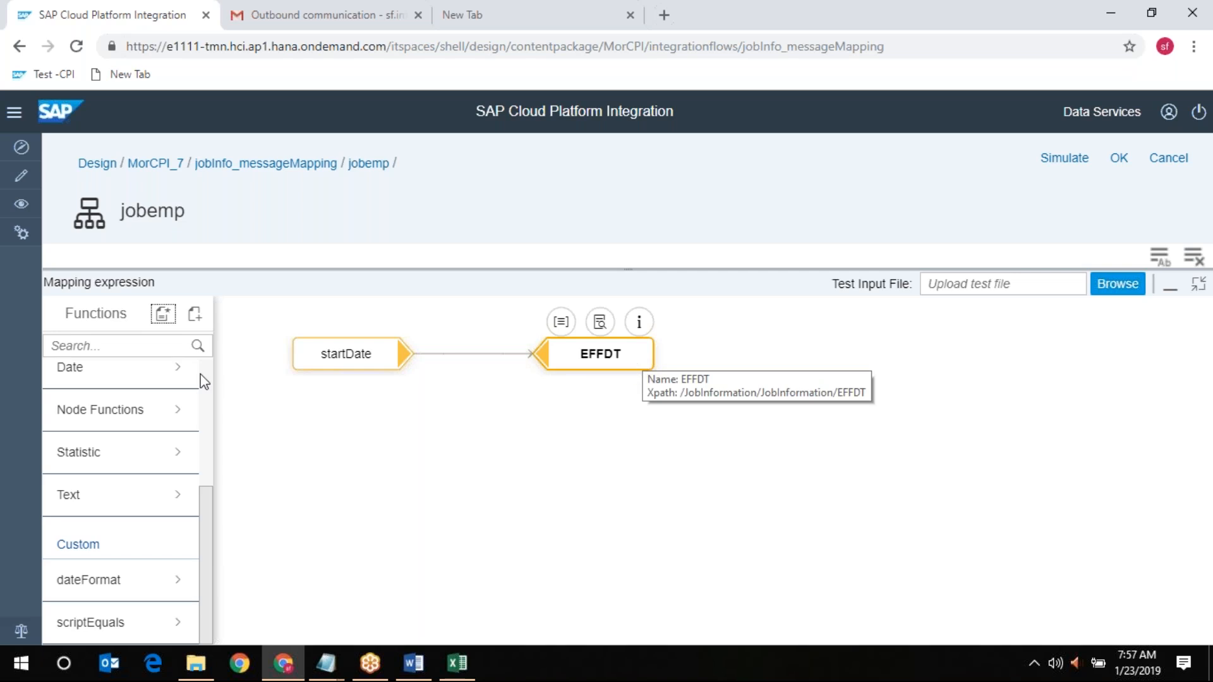
{"action": "left_click", "coordinate": [69, 347]}
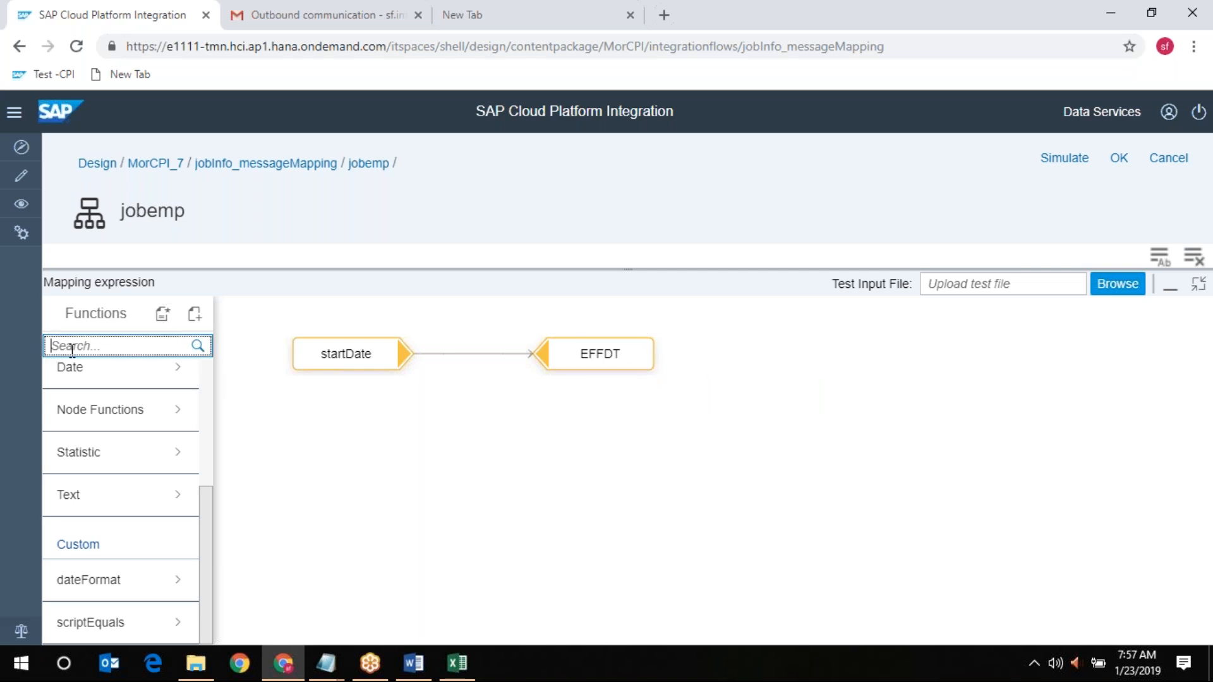
{"action": "type", "text": "date"}
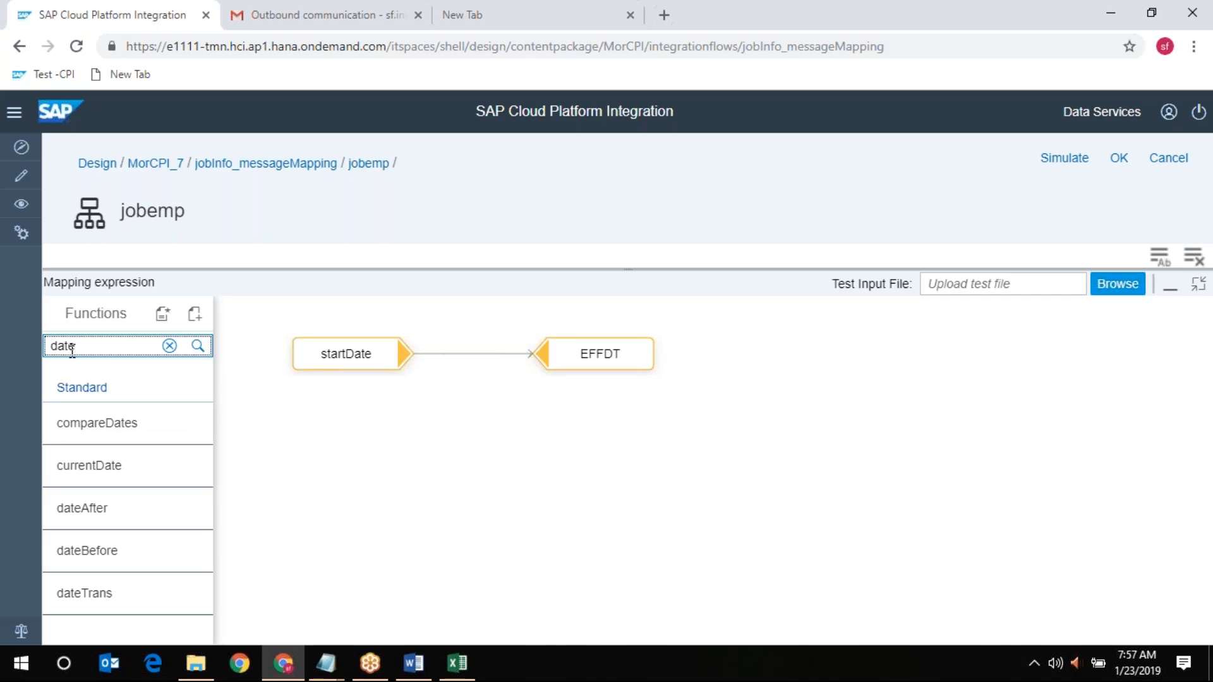
{"action": "left_click", "coordinate": [127, 608]}
{"action": "left_click", "coordinate": [314, 377]}
{"action": "left_click_drag", "start_coordinate": [314, 378], "coordinate": [515, 396]}
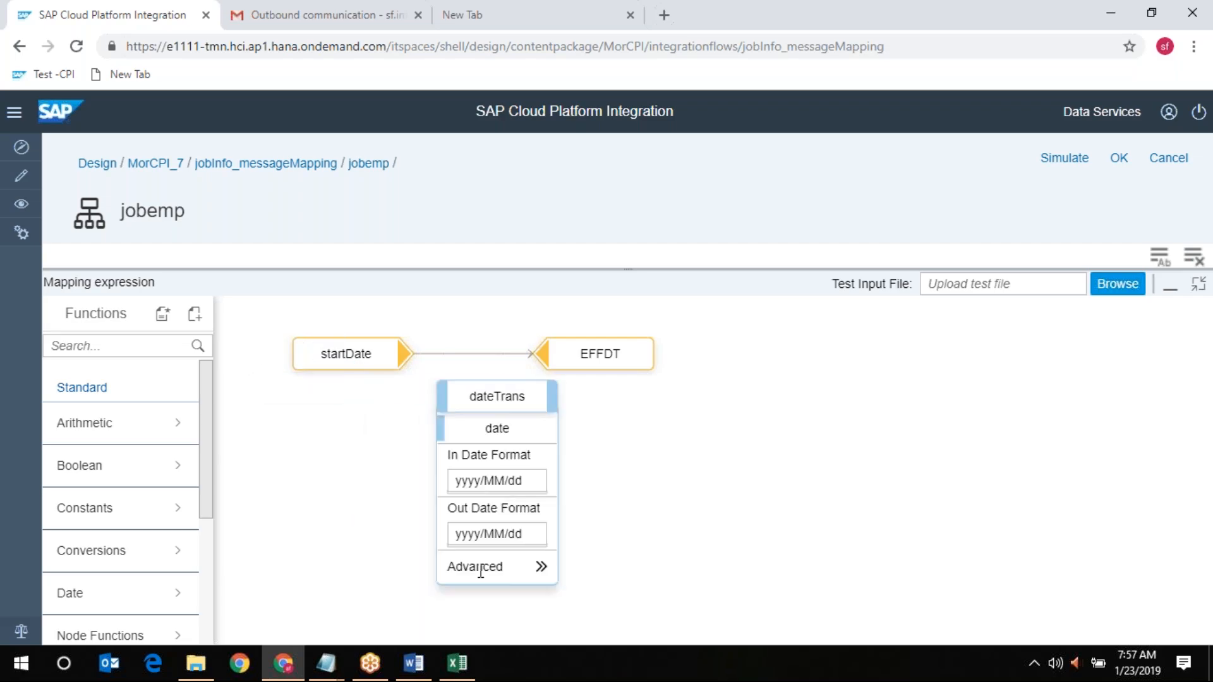
Replace the direct connection with a route from startDate into the date input of dateTrans and from dateTrans to EFFDT
{"action": "mouse_move", "coordinate": [530, 341]}
{"action": "left_click", "coordinate": [527, 338]}
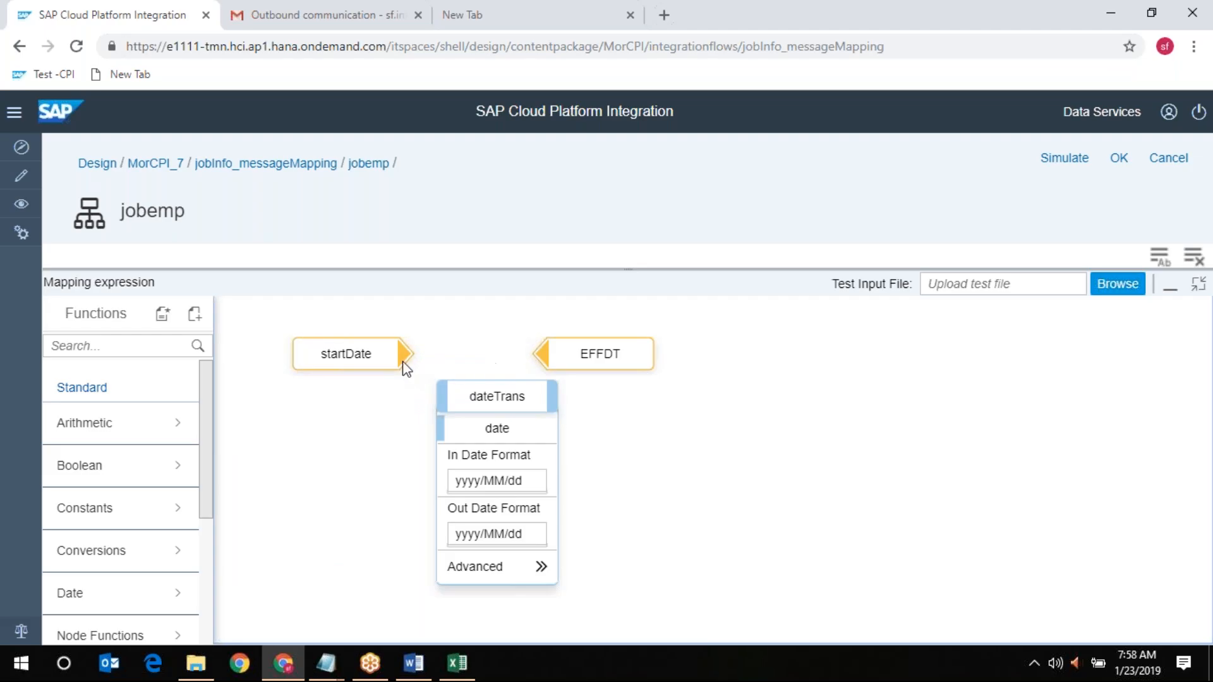
{"action": "left_click_drag", "start_coordinate": [404, 358], "coordinate": [445, 429]}
{"action": "left_click_drag", "start_coordinate": [604, 358], "coordinate": [862, 349]}
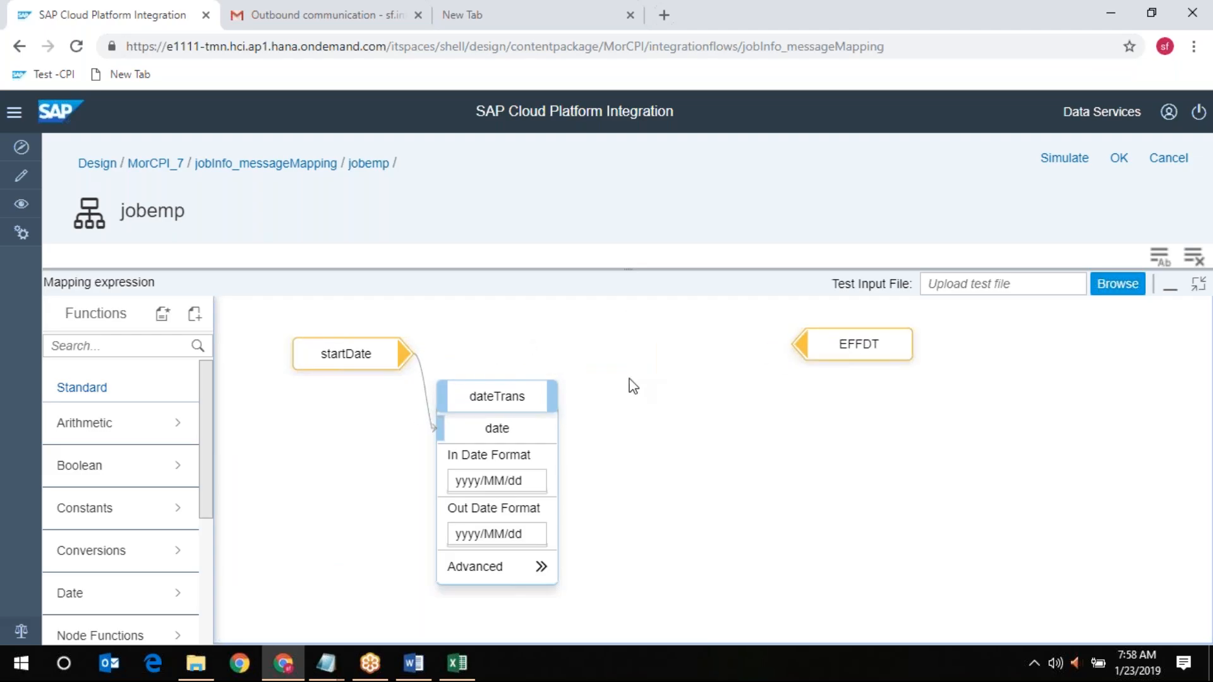
{"action": "left_click_drag", "start_coordinate": [555, 397], "coordinate": [805, 346]}
Set the dateTrans function's input date format to yyyy-MM-dd and its output date format to dd/MM/yyyy
{"action": "left_click", "coordinate": [485, 480]}
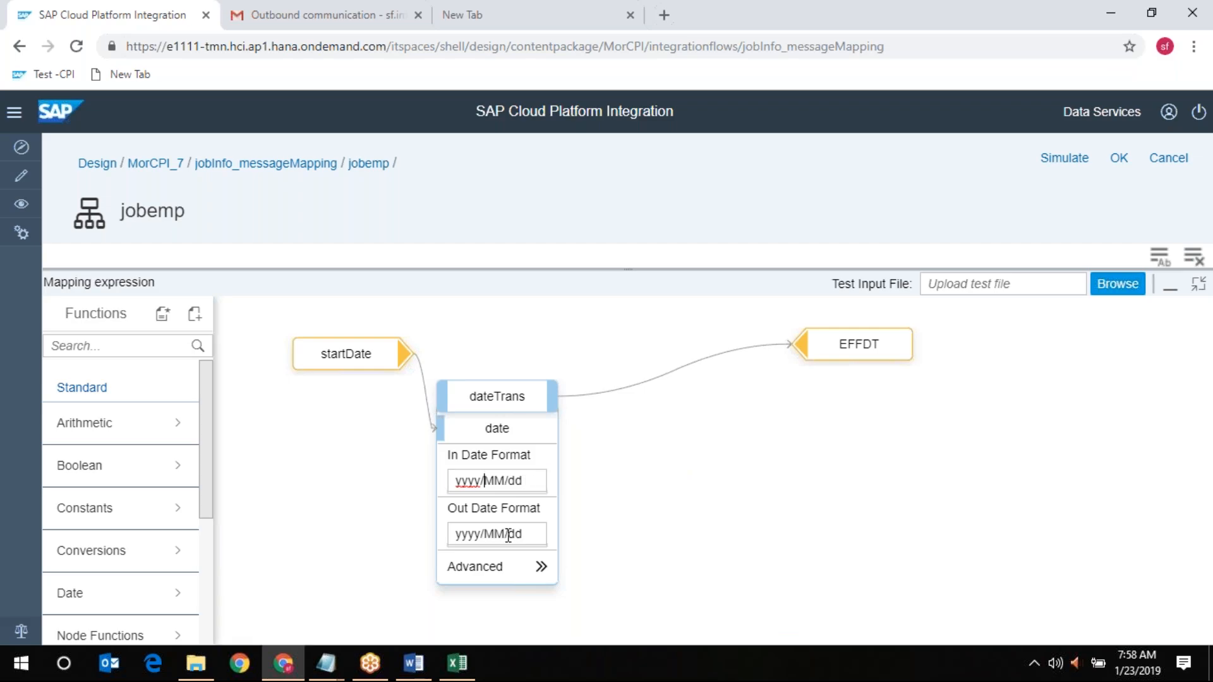
{"action": "key", "text": "BackSpace"}
{"action": "type", "text": "-"}
{"action": "key", "text": "Right"}
{"action": "key", "text": "Right"}
{"action": "key", "text": "Delete"}
{"action": "type", "text": "-"}
{"action": "left_click", "coordinate": [510, 534]}
{"action": "left_click_drag", "start_coordinate": [532, 533], "coordinate": [361, 533]}
{"action": "type", "text": "dd"}
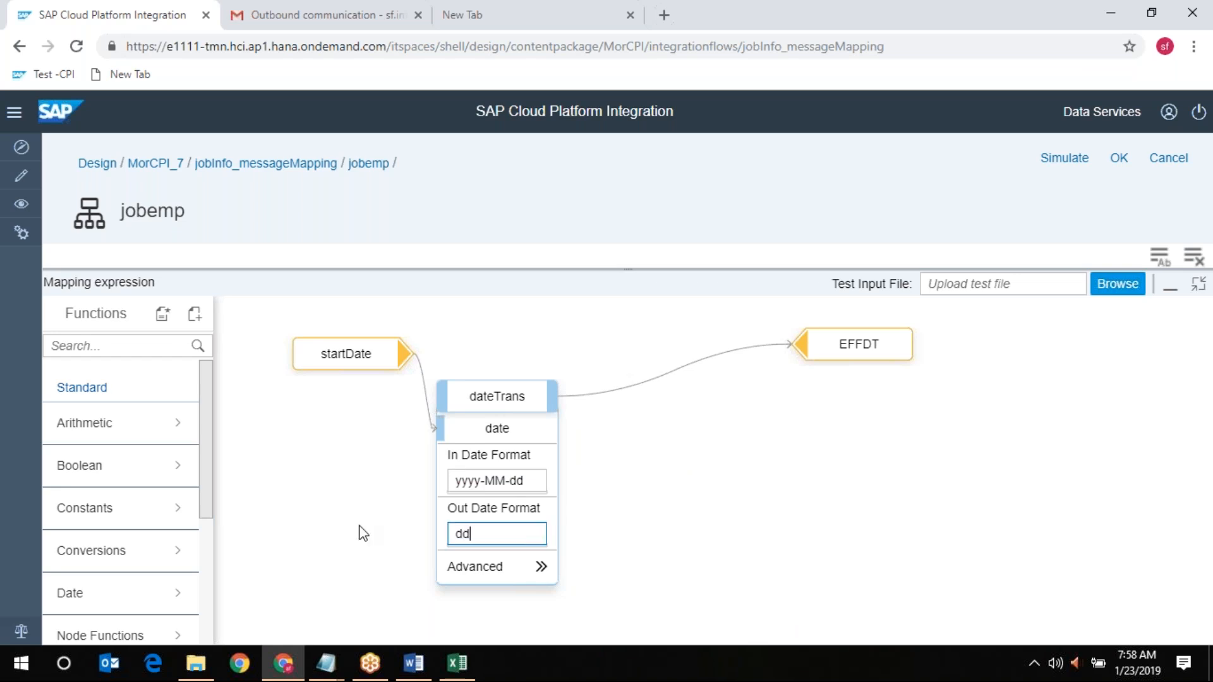
{"action": "type", "text": "/MM/yyyy"}
Check the advanced settings of dateTrans and return the mapping expression to its normal size below the structures
{"action": "left_click", "coordinate": [545, 572]}
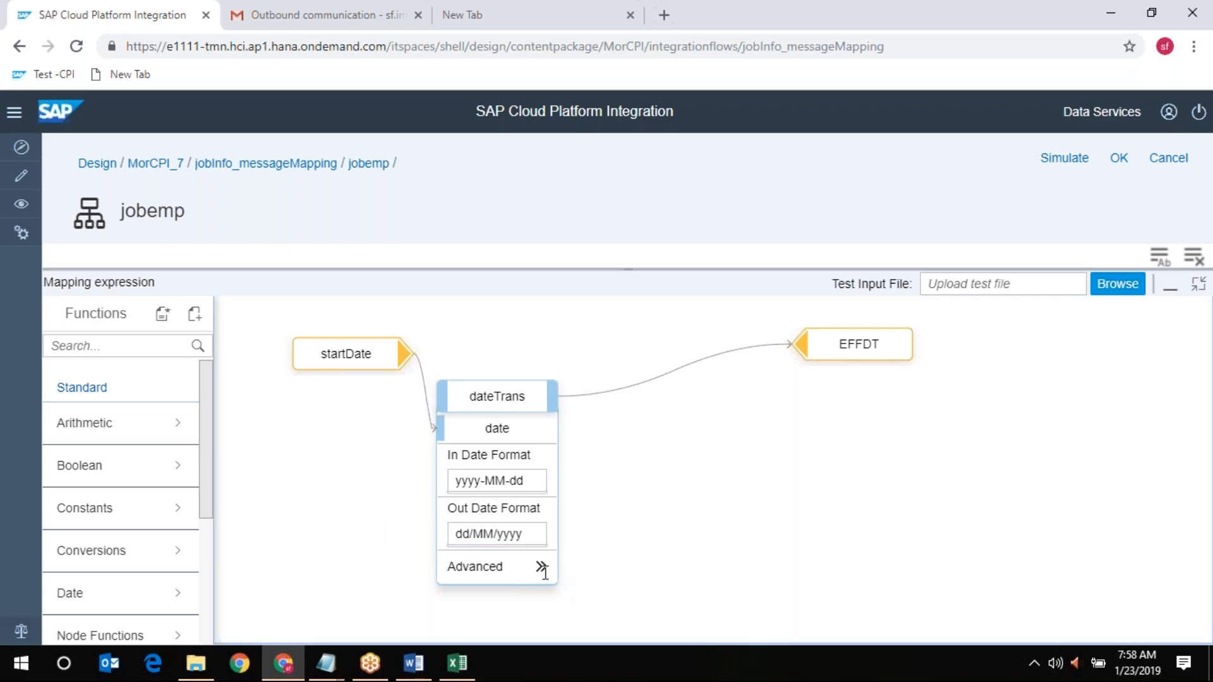
{"action": "left_click", "coordinate": [541, 567]}
{"action": "left_click", "coordinate": [999, 363]}
{"action": "left_click", "coordinate": [1198, 286]}
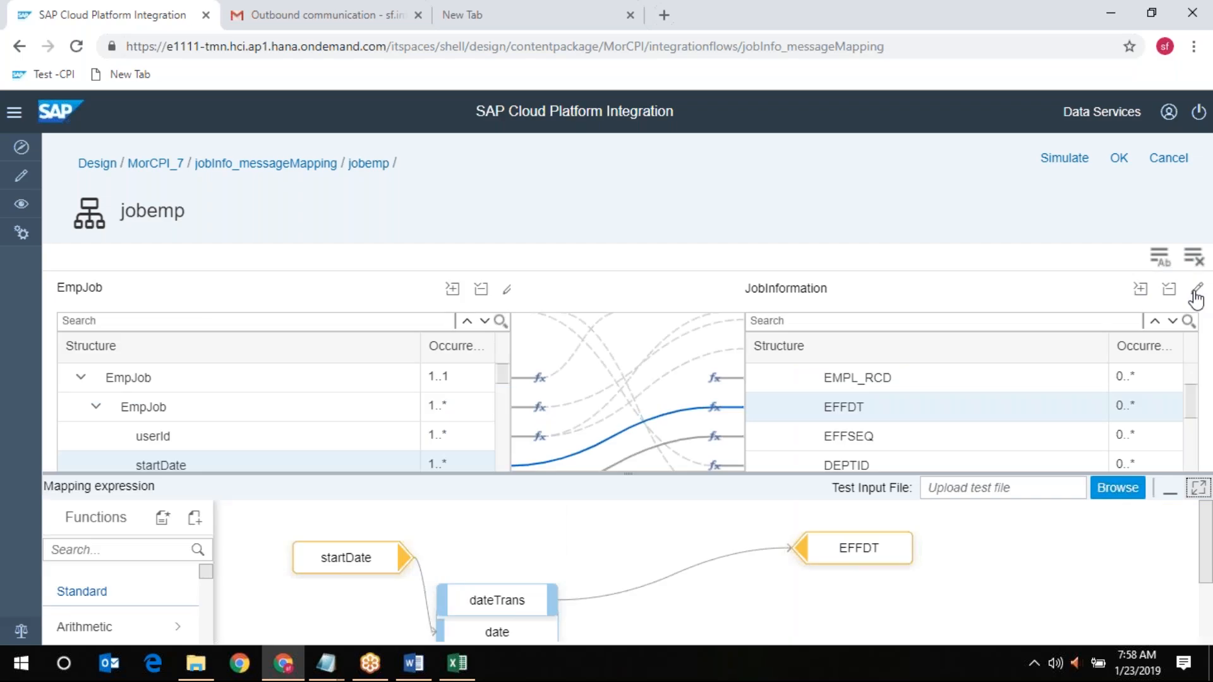
Examine the remaining JobInformation target fields, glance at the Sample_Data Mapping Sheet in Excel, and return to the mapping in Chrome
{"action": "scroll", "coordinate": [999, 412], "scroll_direction": "down", "scroll_amount": 1}
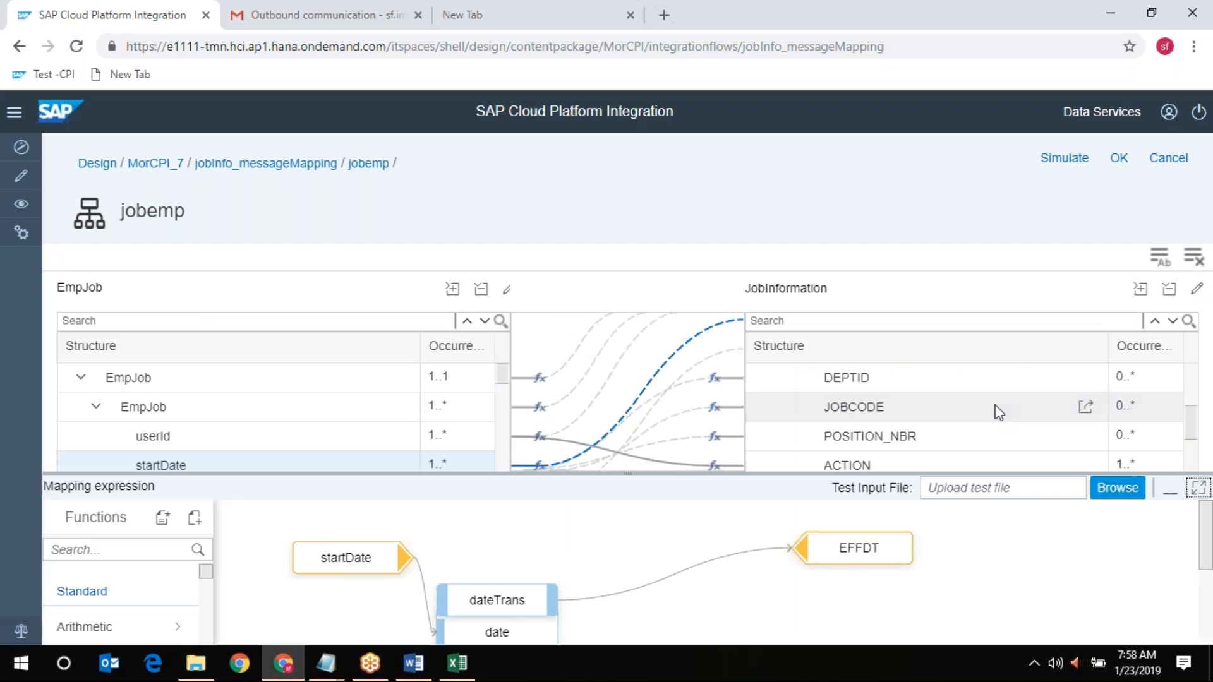
{"action": "scroll", "coordinate": [999, 412], "scroll_direction": "down", "scroll_amount": 4}
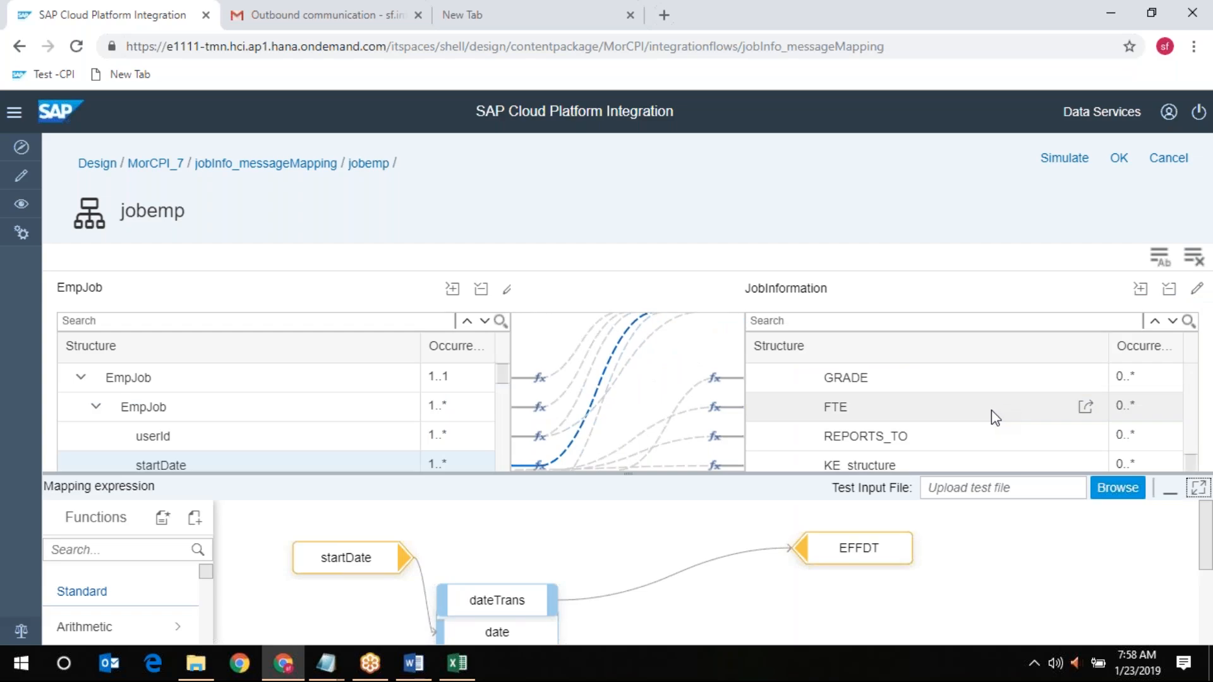
{"action": "scroll", "coordinate": [992, 410], "scroll_direction": "up", "scroll_amount": 6}
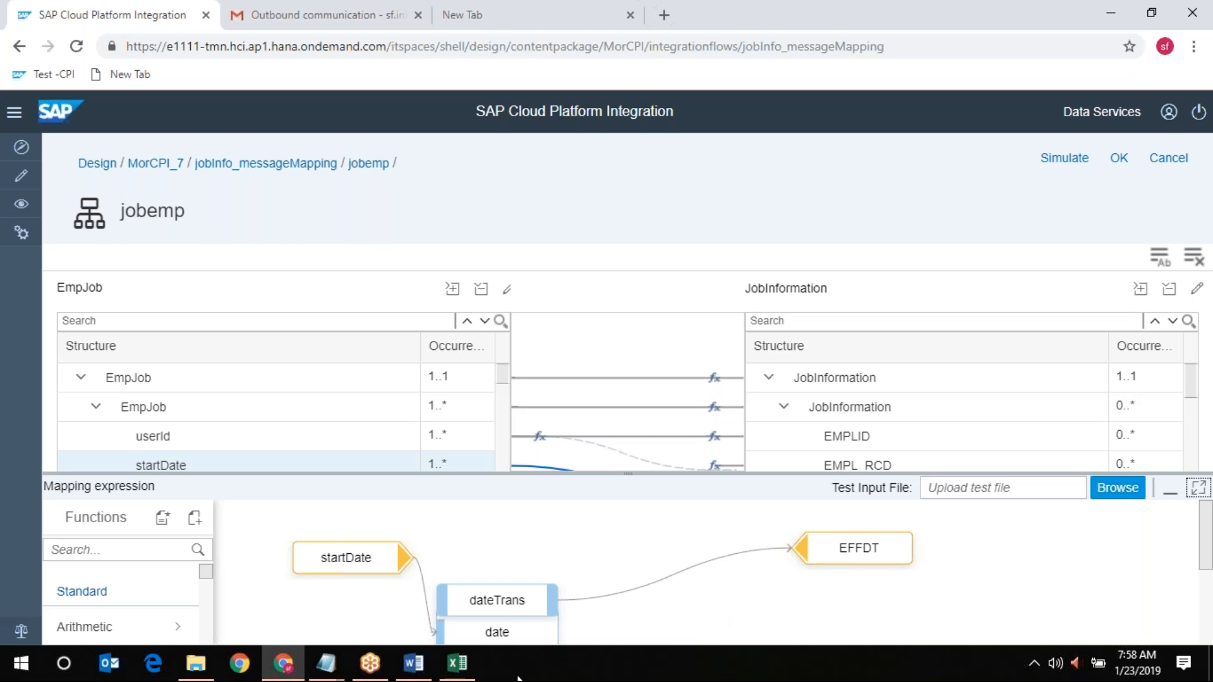
{"action": "mouse_move", "coordinate": [473, 678]}
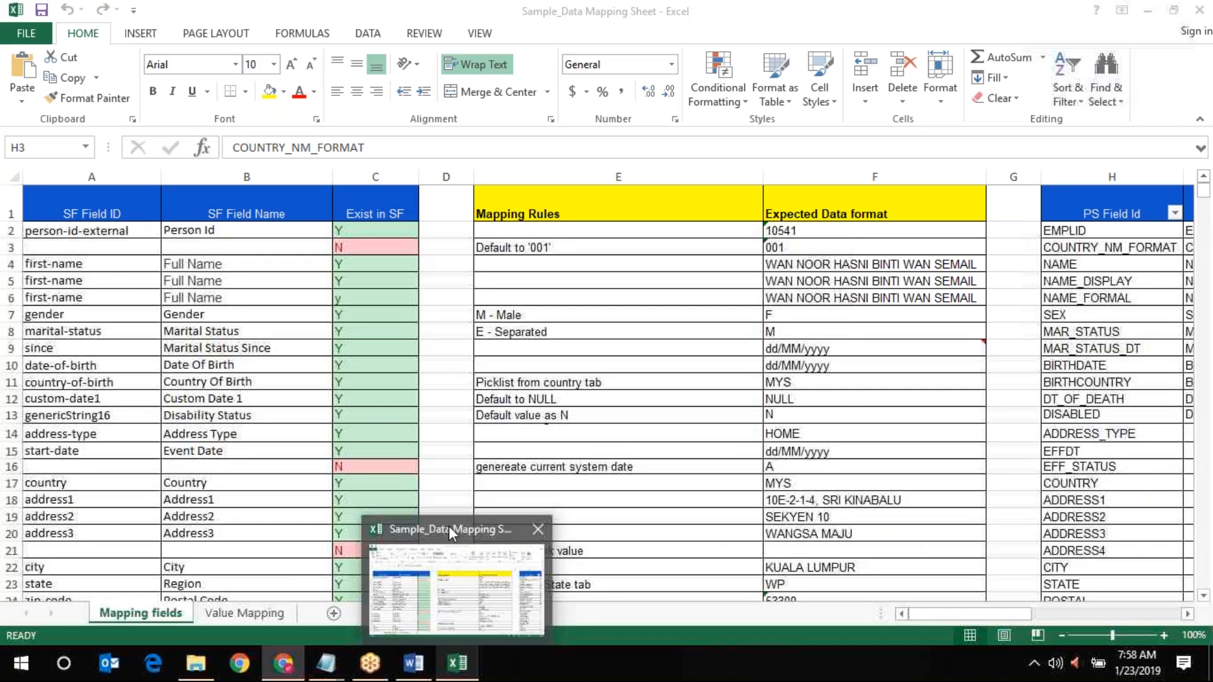
{"action": "left_click", "coordinate": [449, 525]}
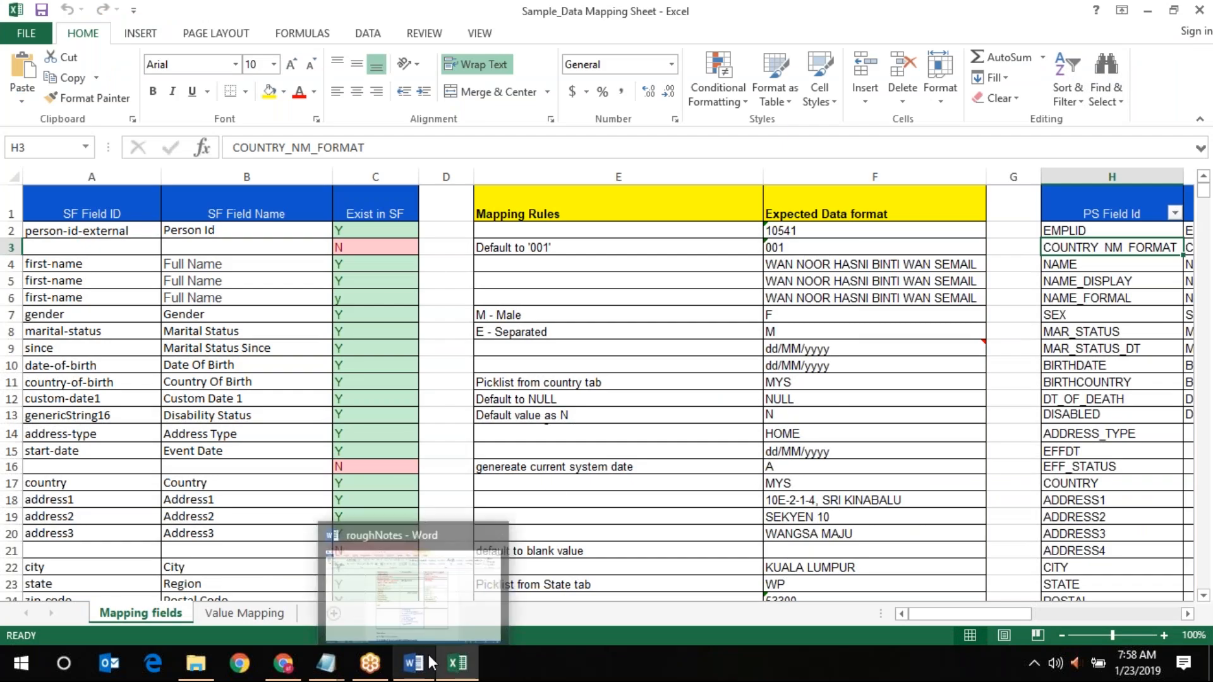
{"action": "mouse_move", "coordinate": [278, 668]}
{"action": "left_click", "coordinate": [282, 537]}
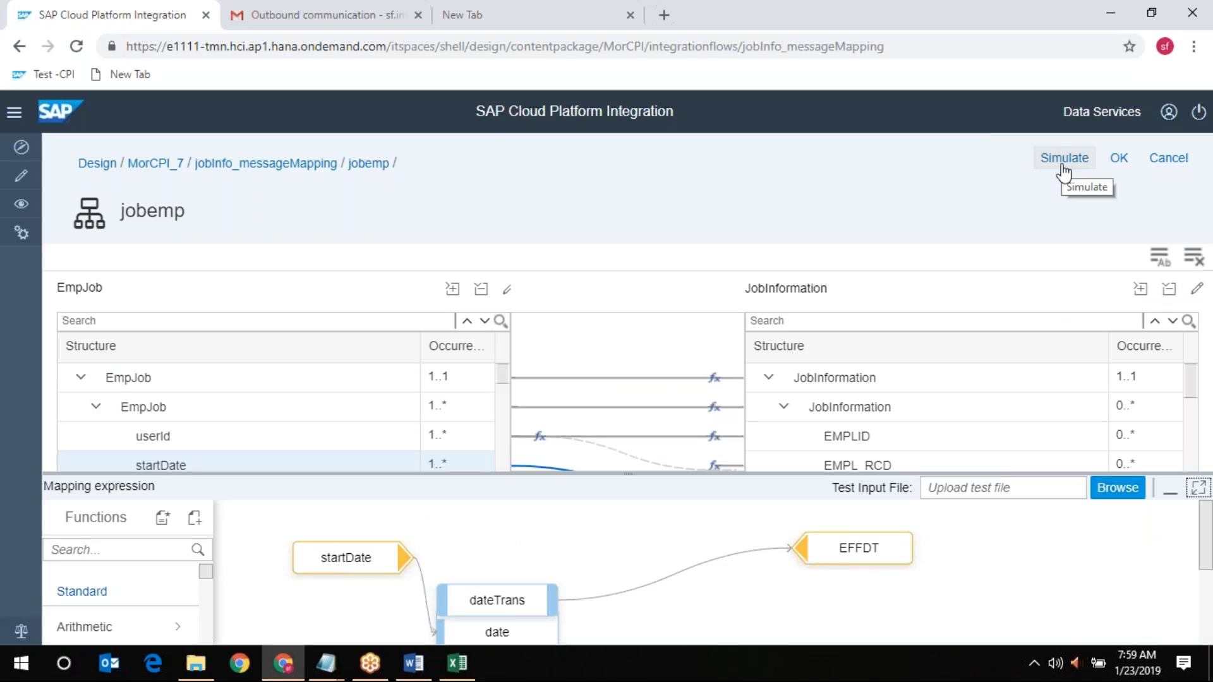
Review the full field list of the Sample_Data Mapping Sheet in Excel and return to the mapping in Chrome
{"action": "left_click", "coordinate": [461, 608]}
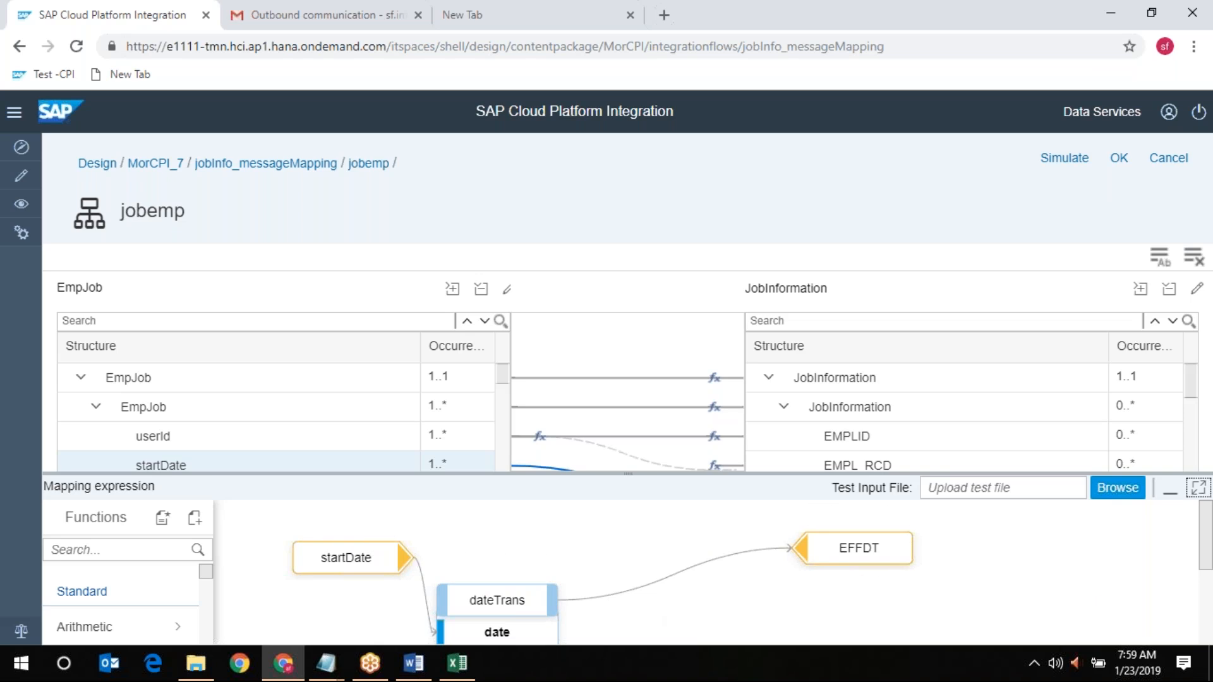
{"action": "mouse_move", "coordinate": [457, 663]}
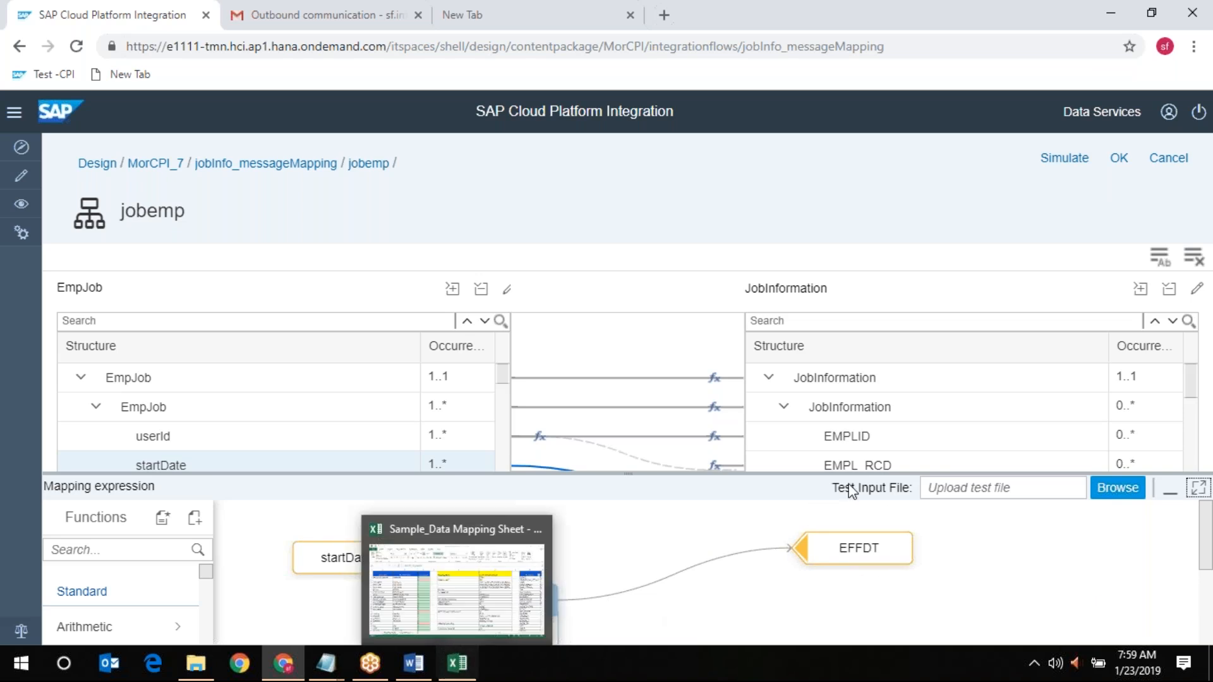
{"action": "left_click", "coordinate": [466, 539]}
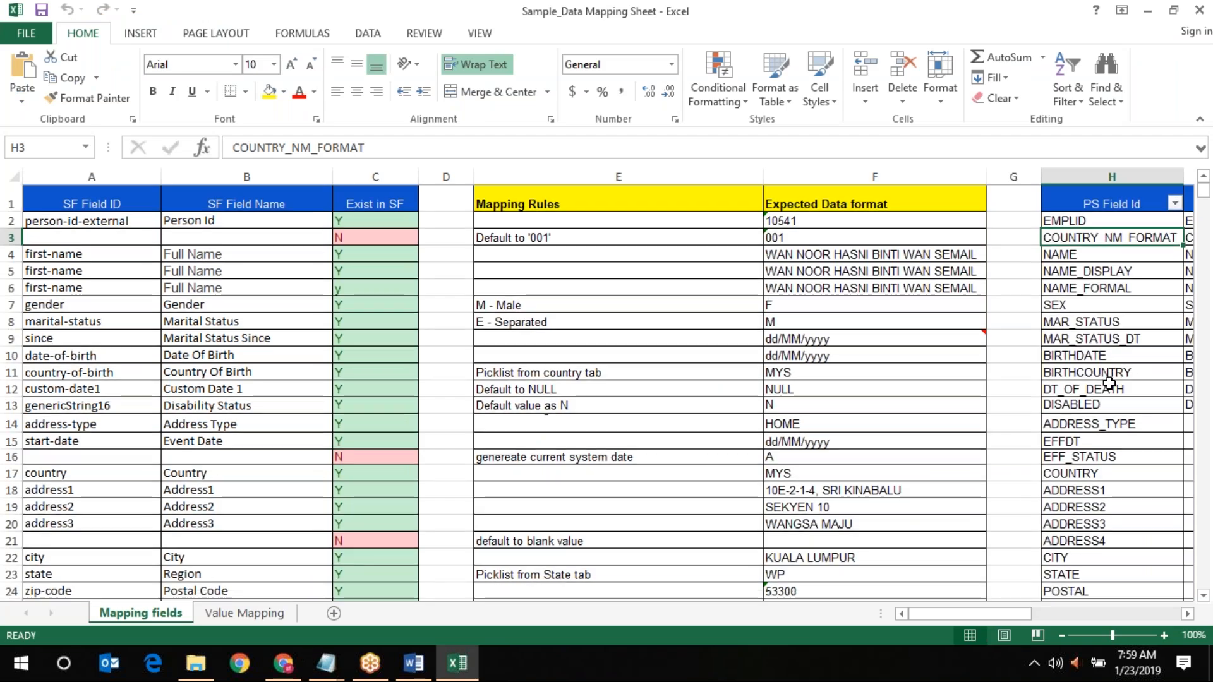
{"action": "scroll", "coordinate": [1110, 384], "scroll_direction": "down", "scroll_amount": 13}
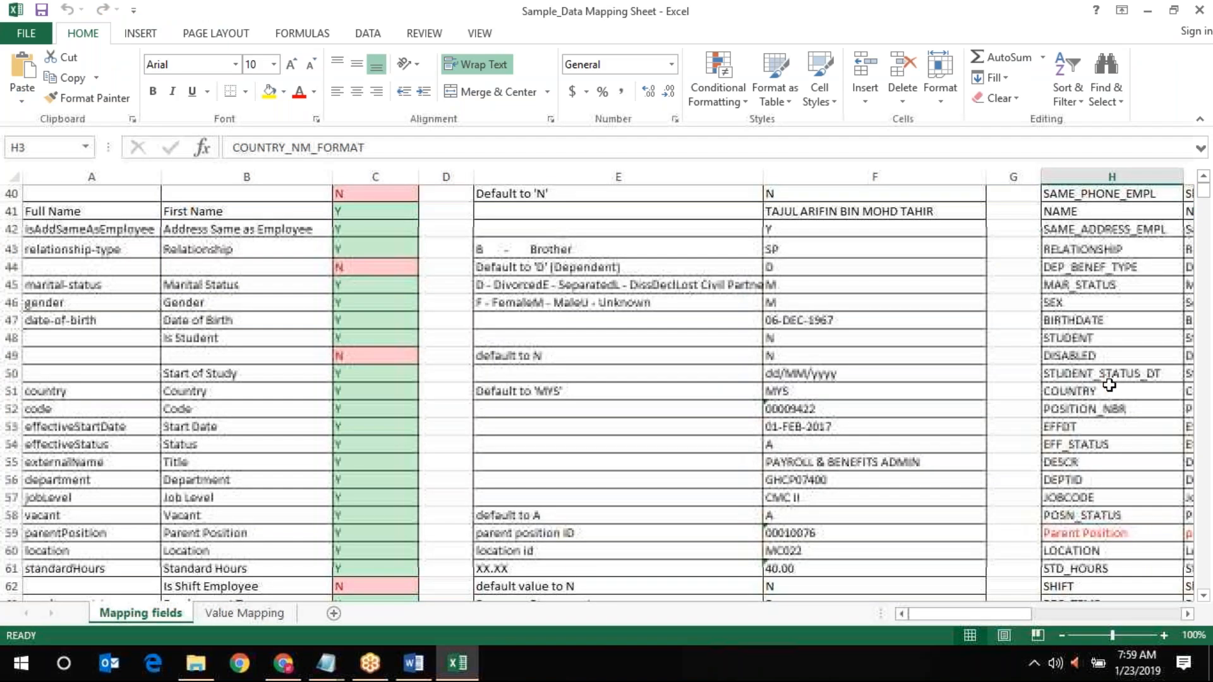
{"action": "scroll", "coordinate": [1110, 384], "scroll_direction": "up", "scroll_amount": 3}
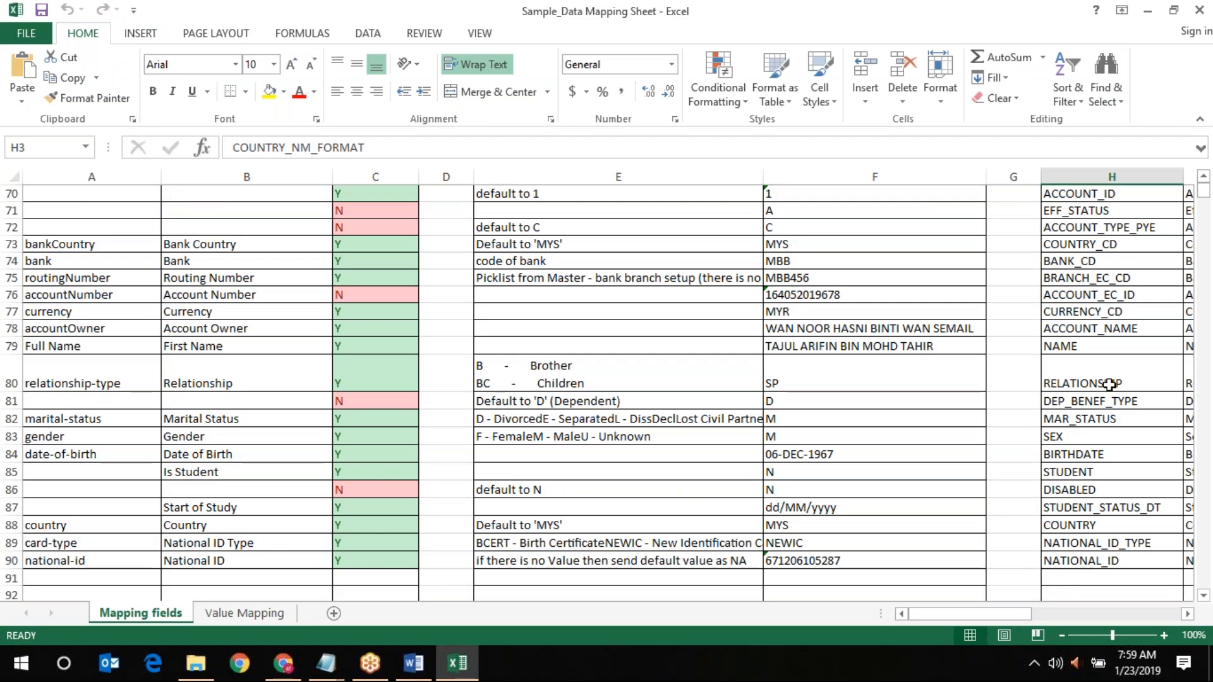
{"action": "scroll", "coordinate": [1106, 397], "scroll_direction": "down", "scroll_amount": 3}
{"action": "scroll", "coordinate": [1101, 411], "scroll_direction": "up", "scroll_amount": 13}
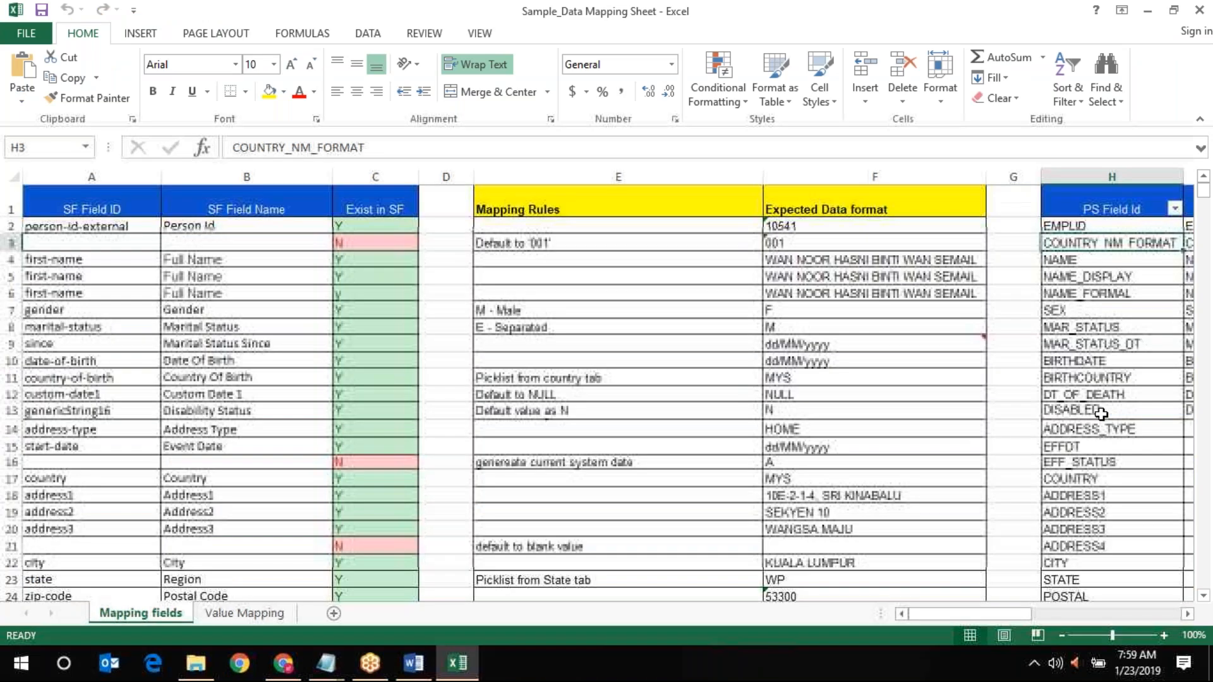
{"action": "mouse_move", "coordinate": [283, 663]}
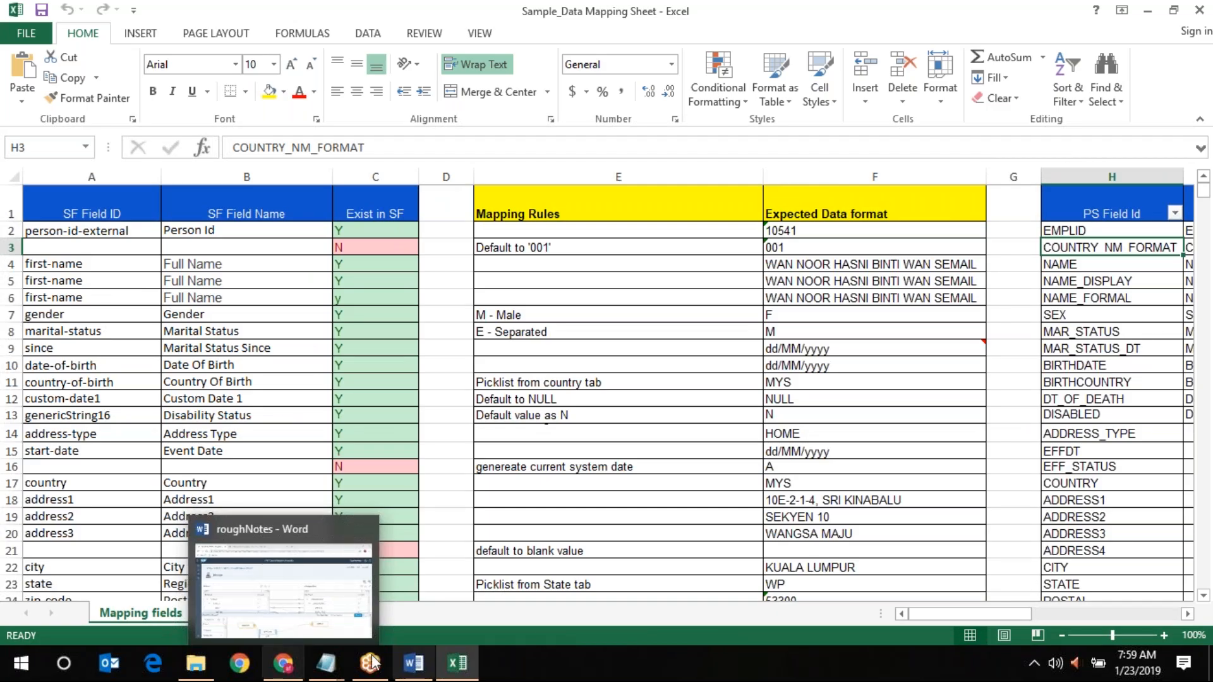
{"action": "left_click", "coordinate": [286, 532]}
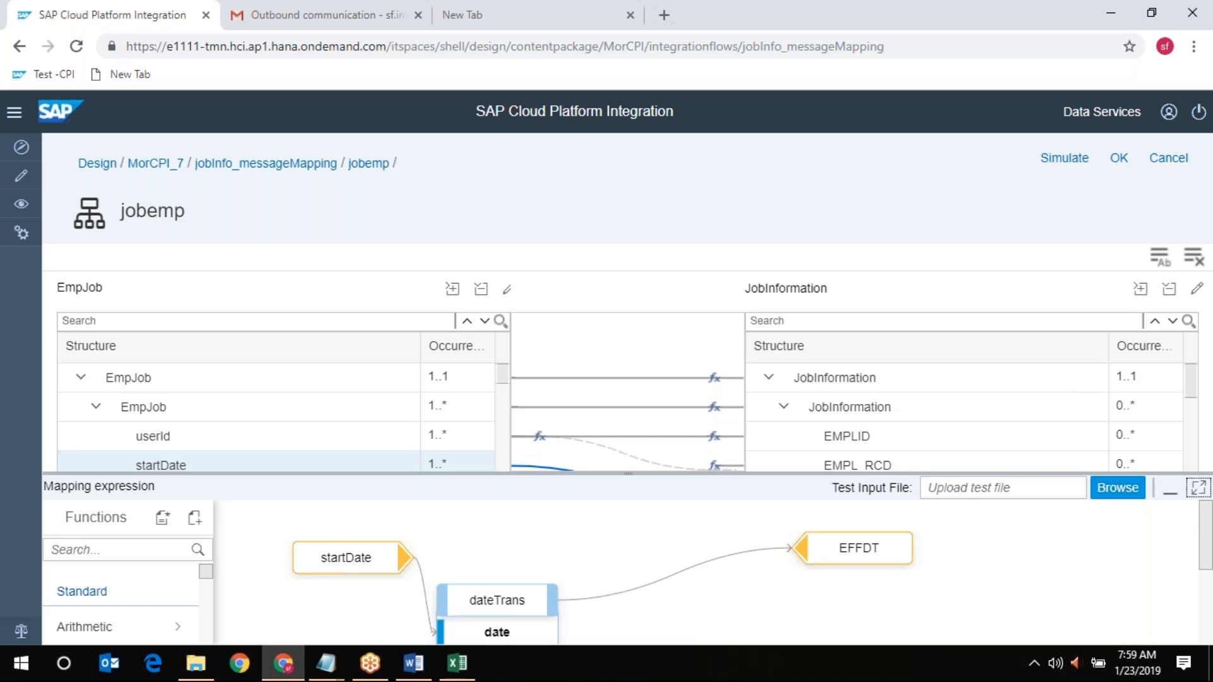
Read the mapping rules and expected data formats in the Excel mapping sheet, then switch back to the mapping in Chrome
{"action": "mouse_move", "coordinate": [460, 665]}
{"action": "left_click", "coordinate": [468, 605]}
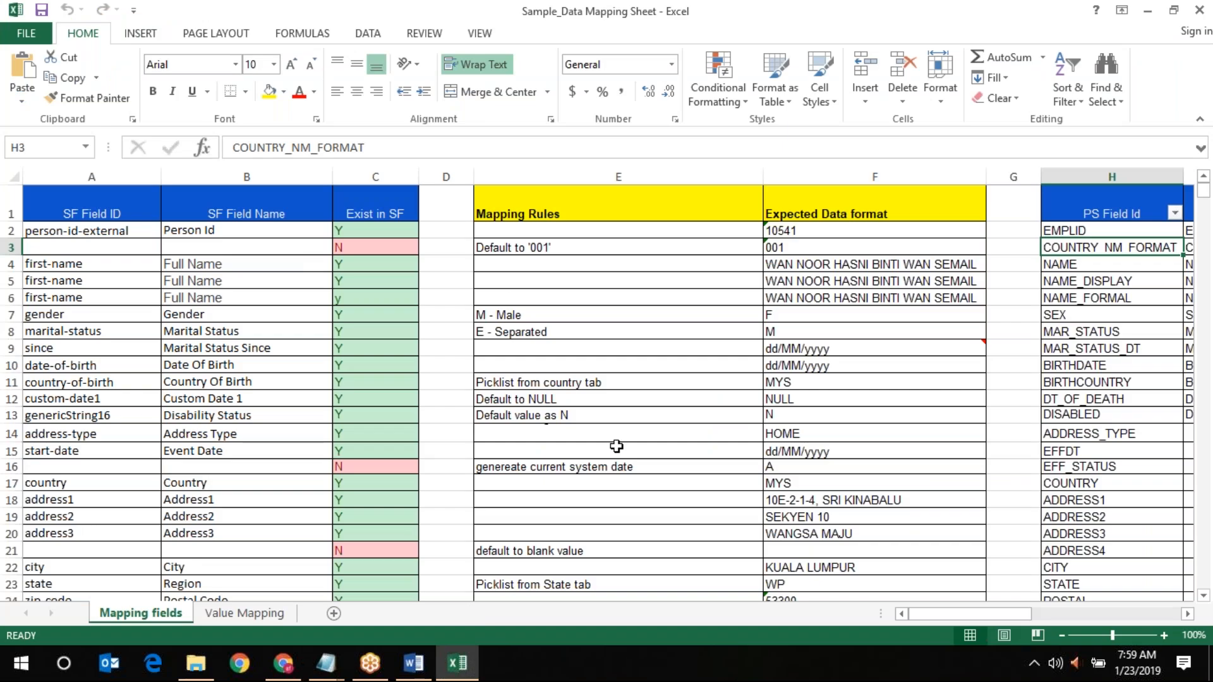
{"action": "scroll", "coordinate": [616, 446], "scroll_direction": "down", "scroll_amount": 1}
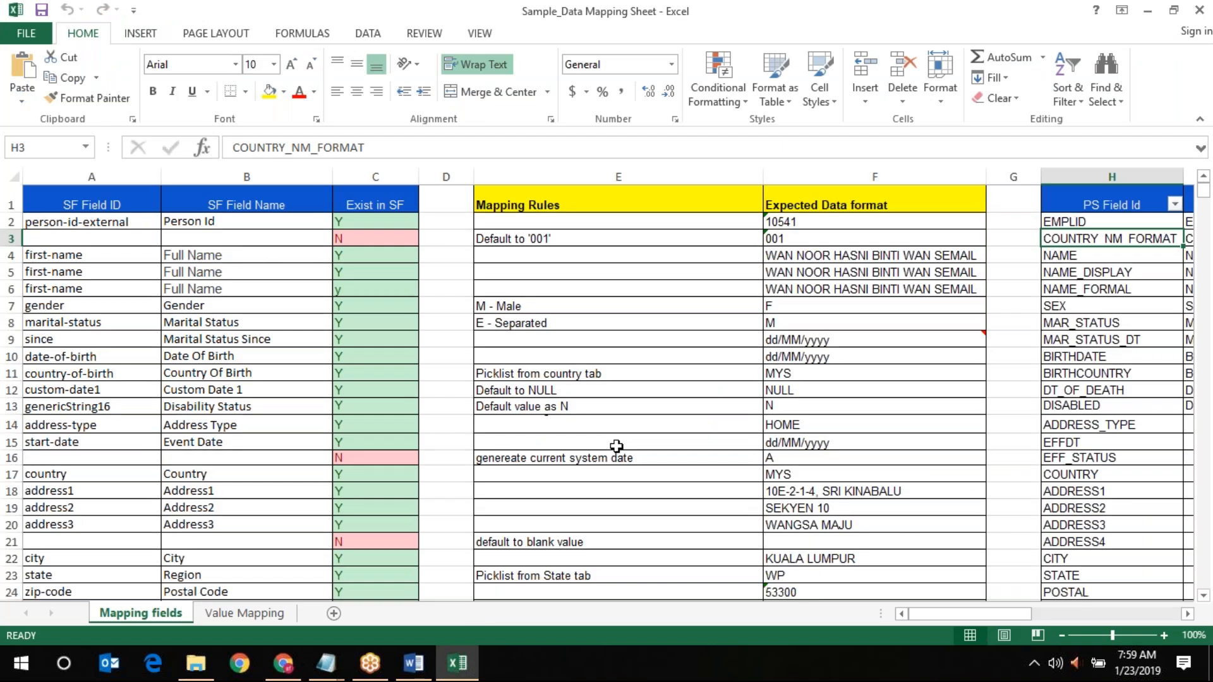
{"action": "scroll", "coordinate": [616, 447], "scroll_direction": "down", "scroll_amount": 2}
{"action": "scroll", "coordinate": [560, 503], "scroll_direction": "down", "scroll_amount": 2}
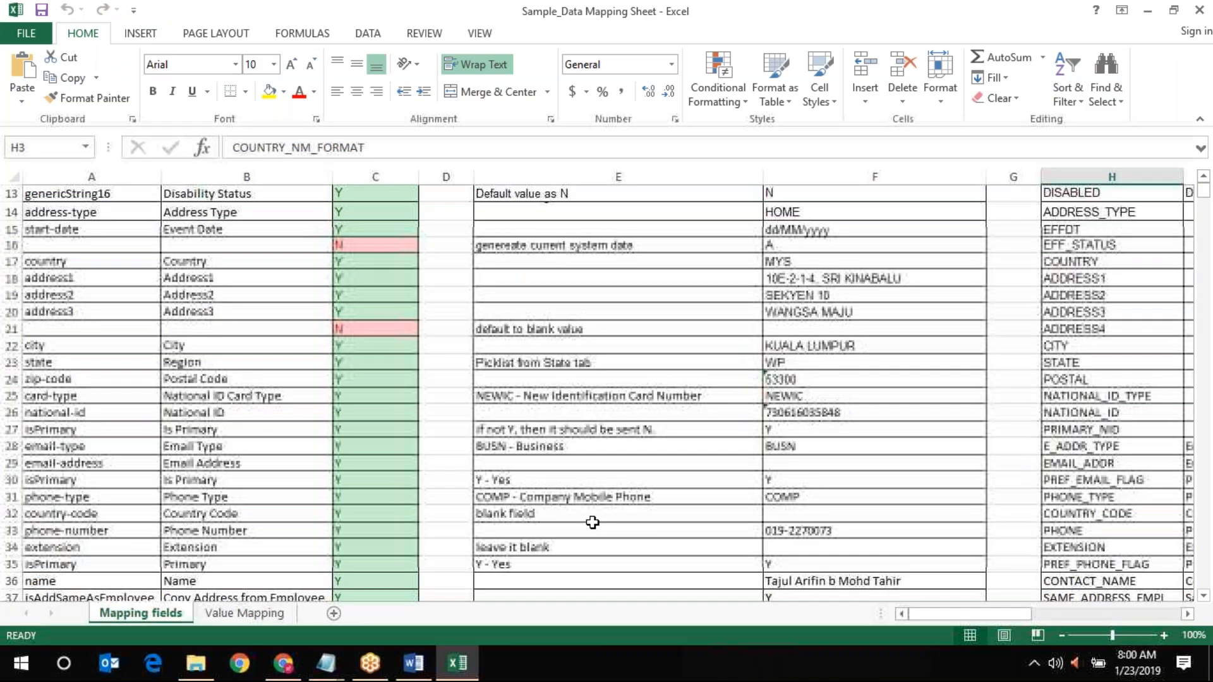
{"action": "scroll", "coordinate": [592, 522], "scroll_direction": "down", "scroll_amount": 2}
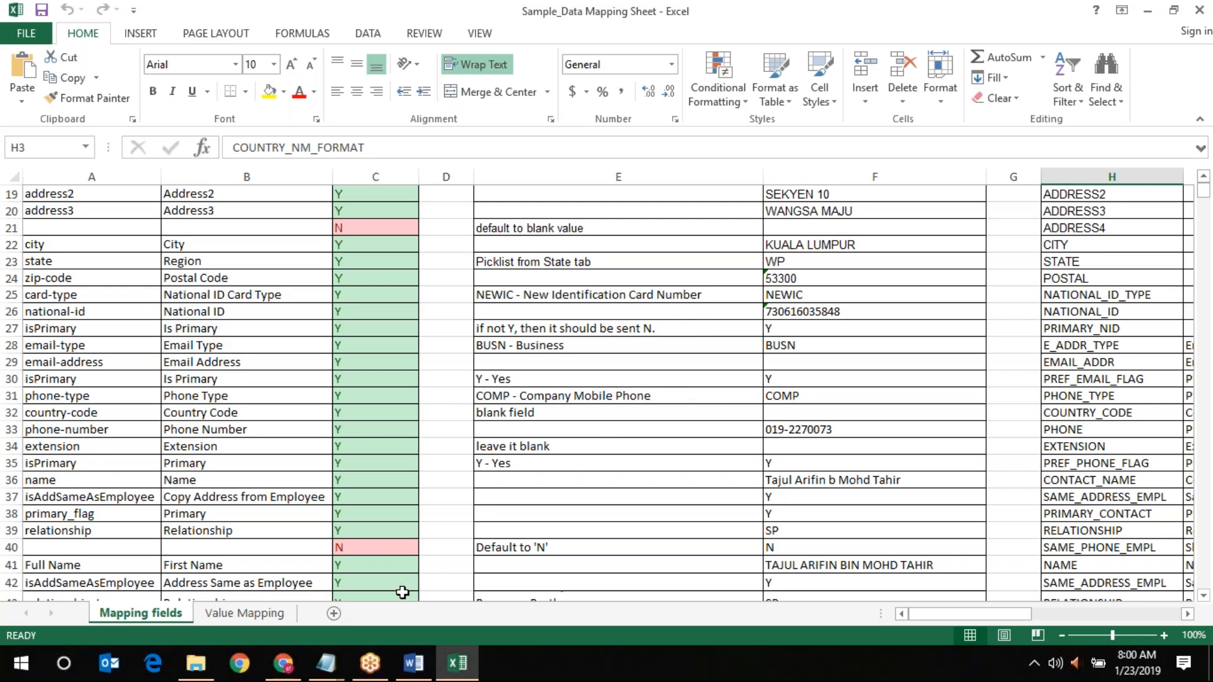
{"action": "mouse_move", "coordinate": [293, 653]}
{"action": "left_click", "coordinate": [284, 530]}
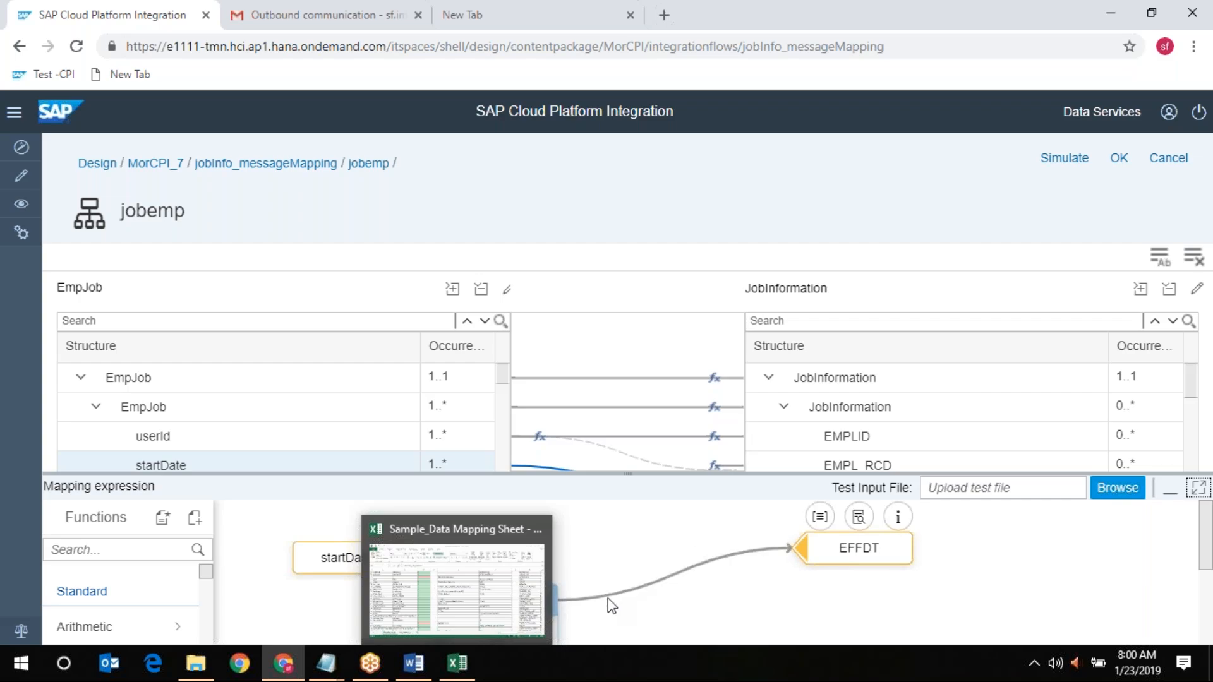
Select the Mapping Rules column from E2 downward in the Excel mapping sheet, then switch back to the mapping in Chrome
{"action": "left_click", "coordinate": [442, 529]}
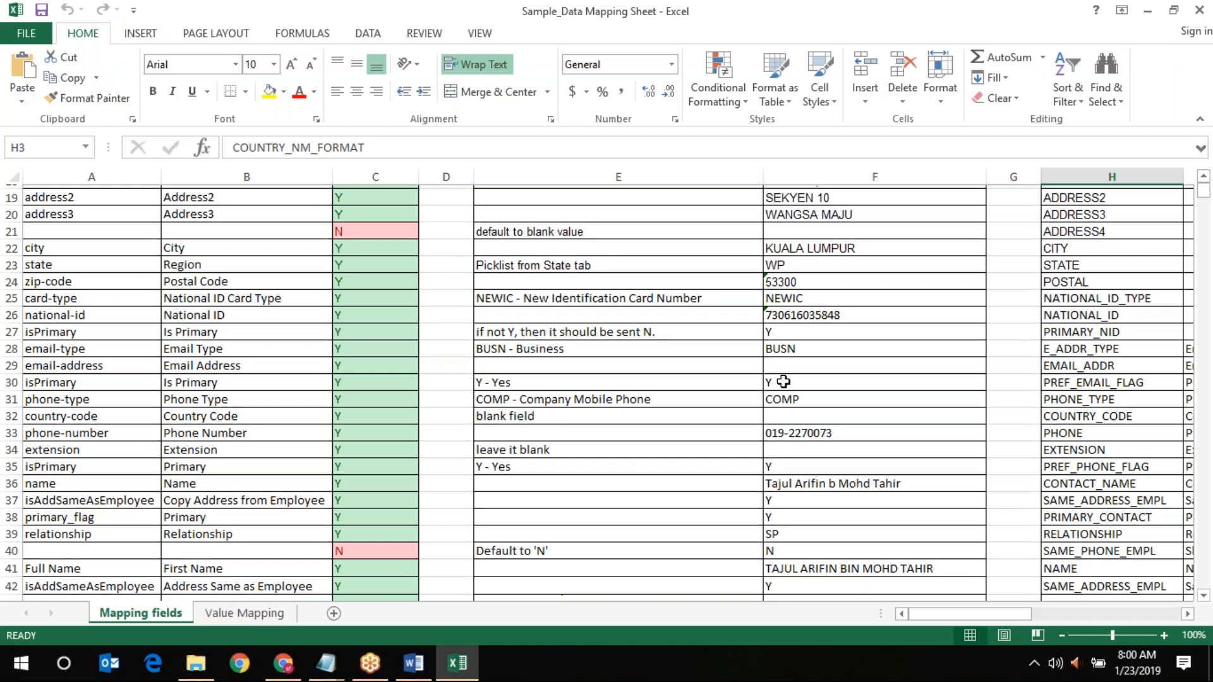
{"action": "scroll", "coordinate": [783, 382], "scroll_direction": "up", "scroll_amount": 6}
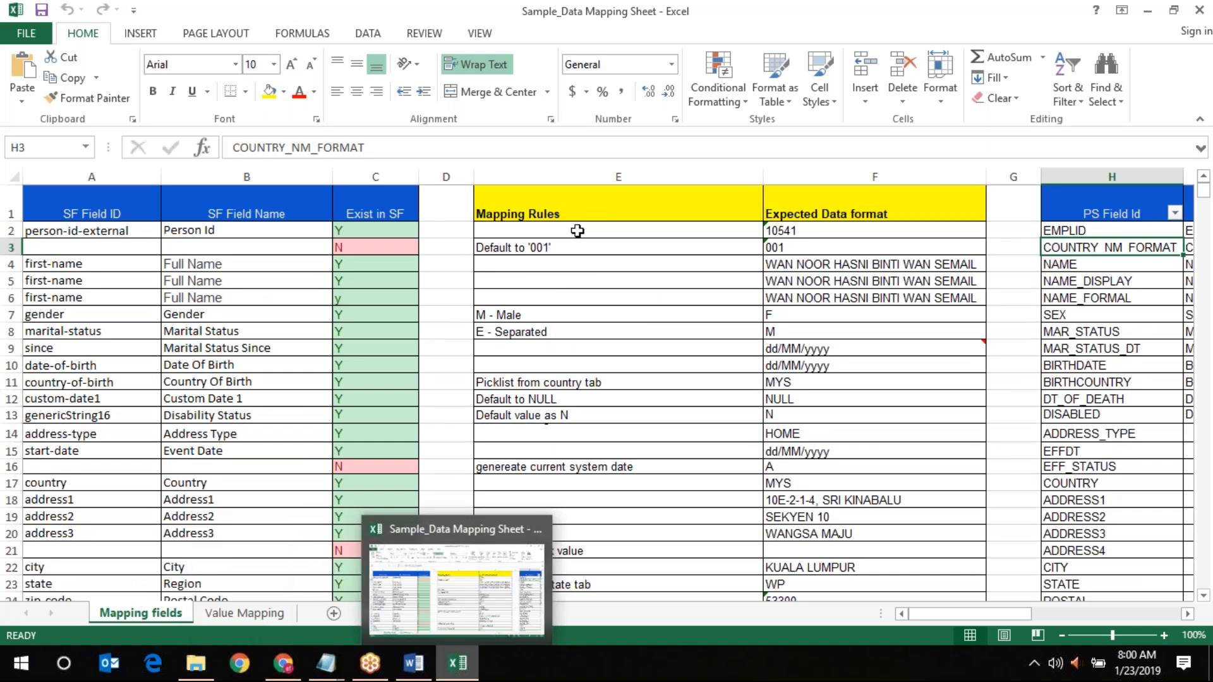
{"action": "left_click_drag", "start_coordinate": [578, 230], "coordinate": [668, 194]}
{"action": "mouse_move", "coordinate": [298, 669]}
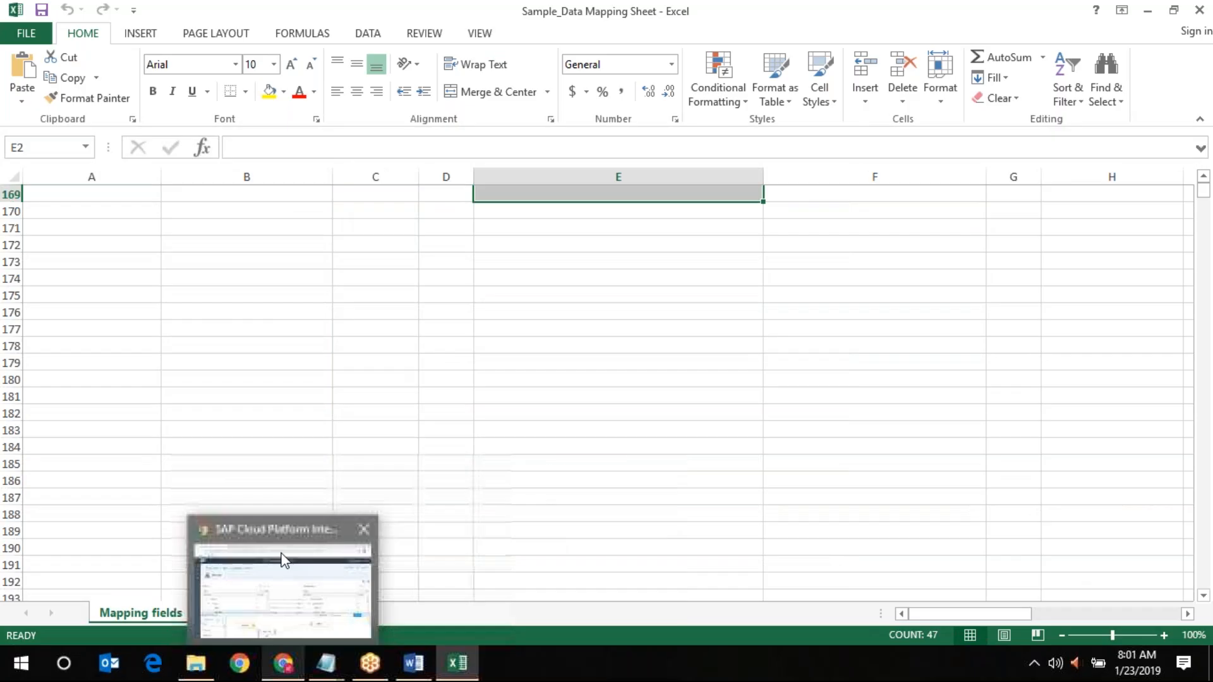
{"action": "left_click", "coordinate": [283, 560]}
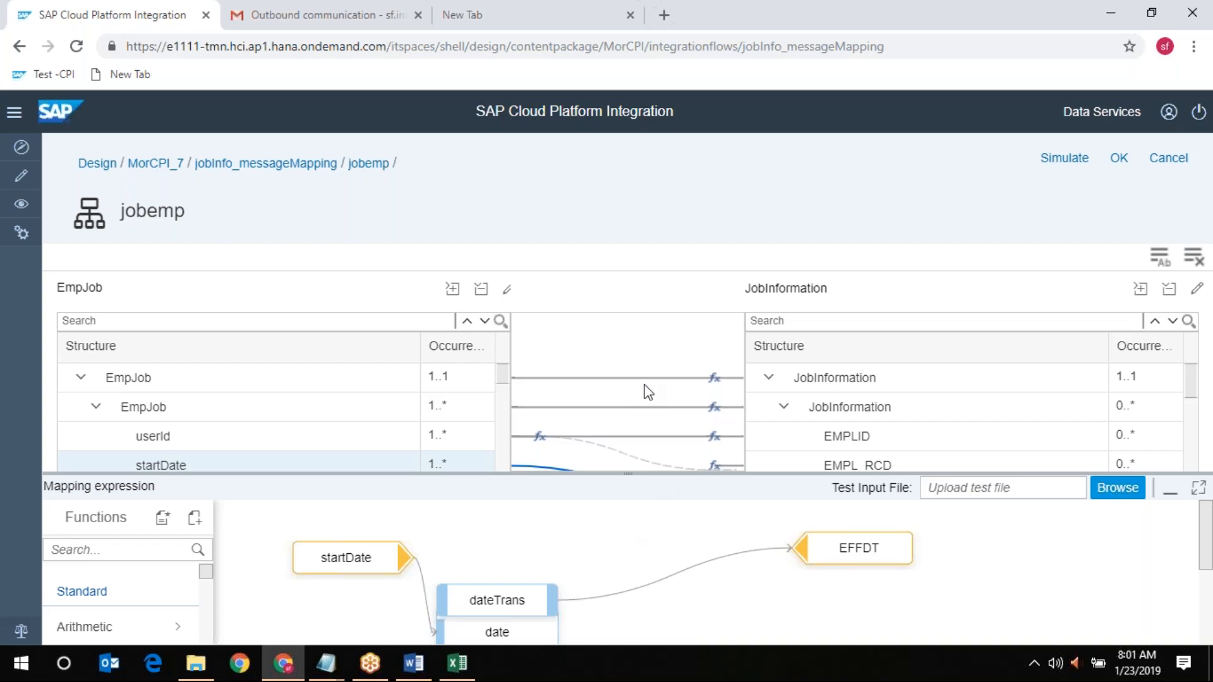
Return to the start of the Mapping fields sheet in Excel and review its mapping rules beside the PeopleSoft field IDs
{"action": "mouse_move", "coordinate": [457, 664]}
{"action": "left_click", "coordinate": [497, 536]}
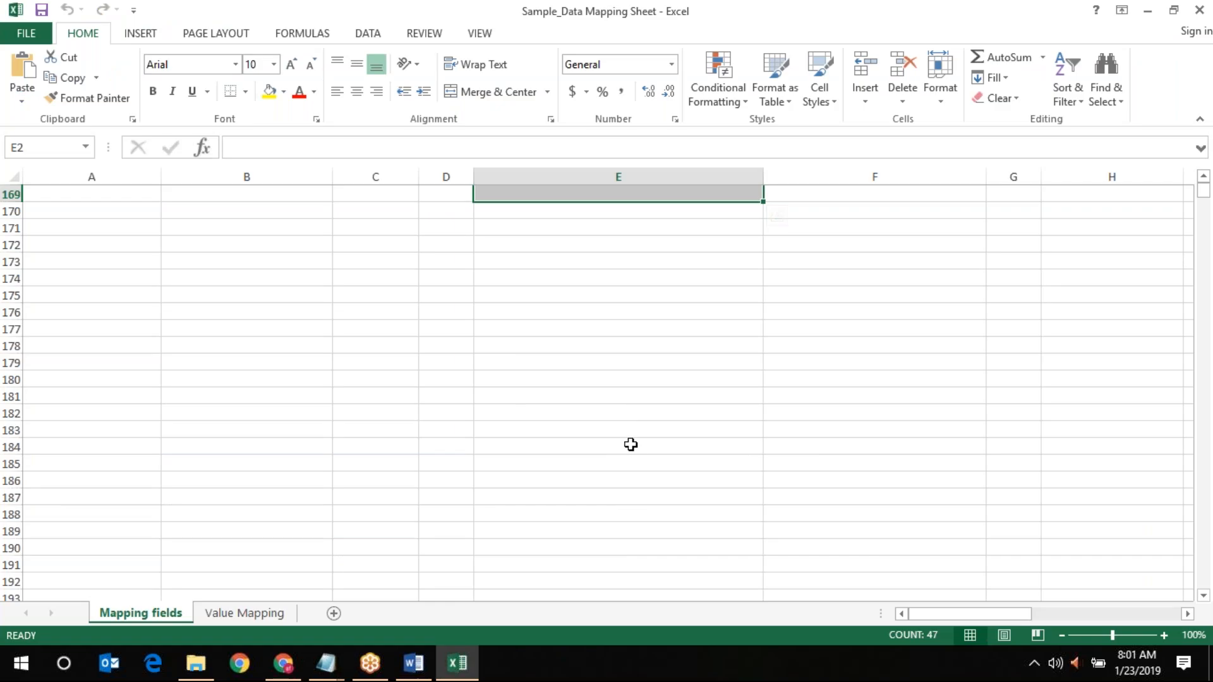
{"action": "scroll", "coordinate": [631, 445], "scroll_direction": "up", "scroll_amount": 7}
{"action": "scroll", "coordinate": [631, 445], "scroll_direction": "up", "scroll_amount": 20}
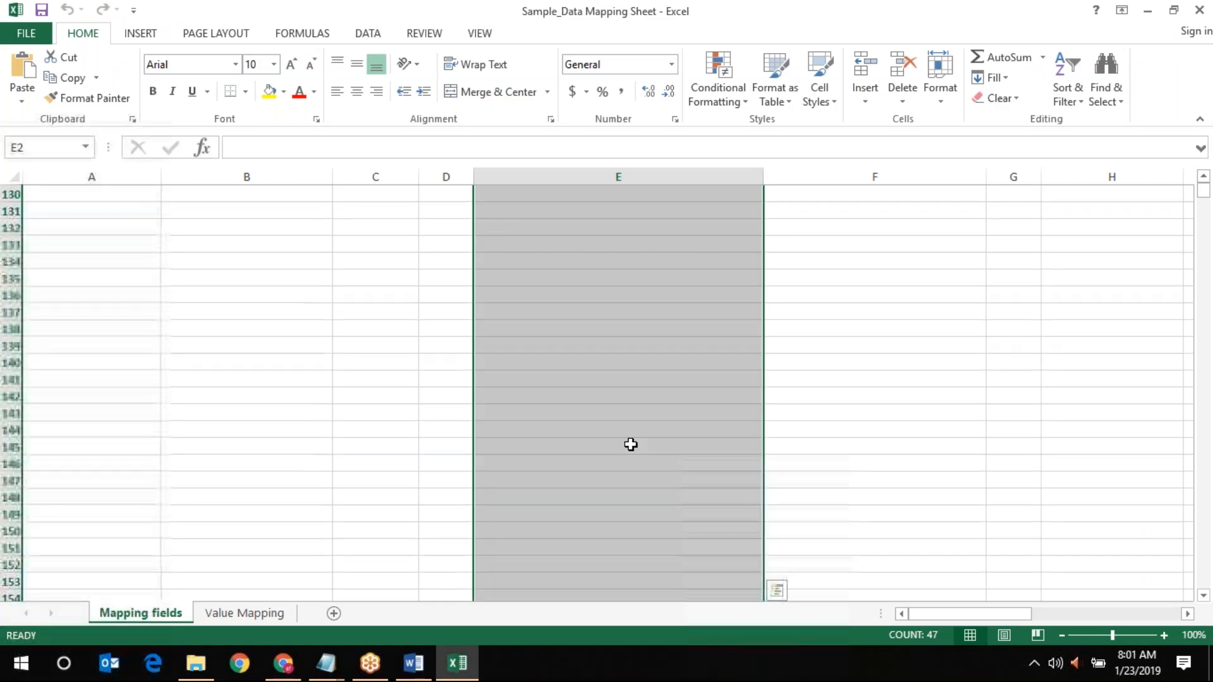
{"action": "key", "text": "alt+Tab"}
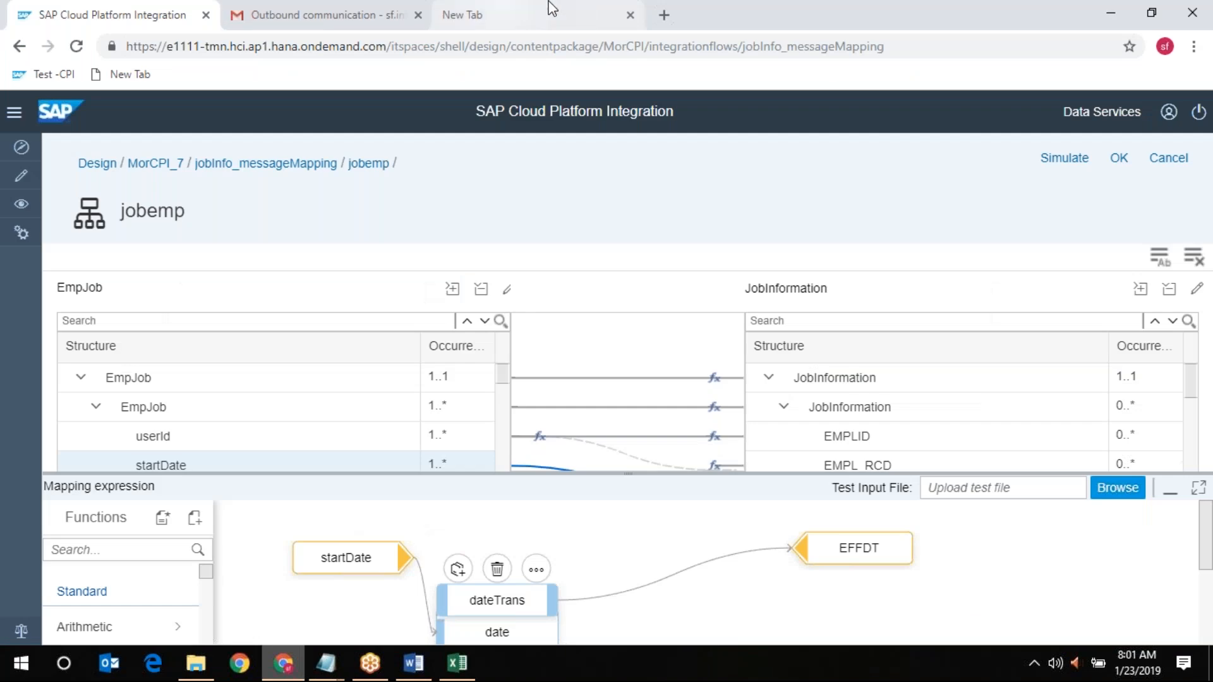
{"action": "left_click", "coordinate": [554, 12]}
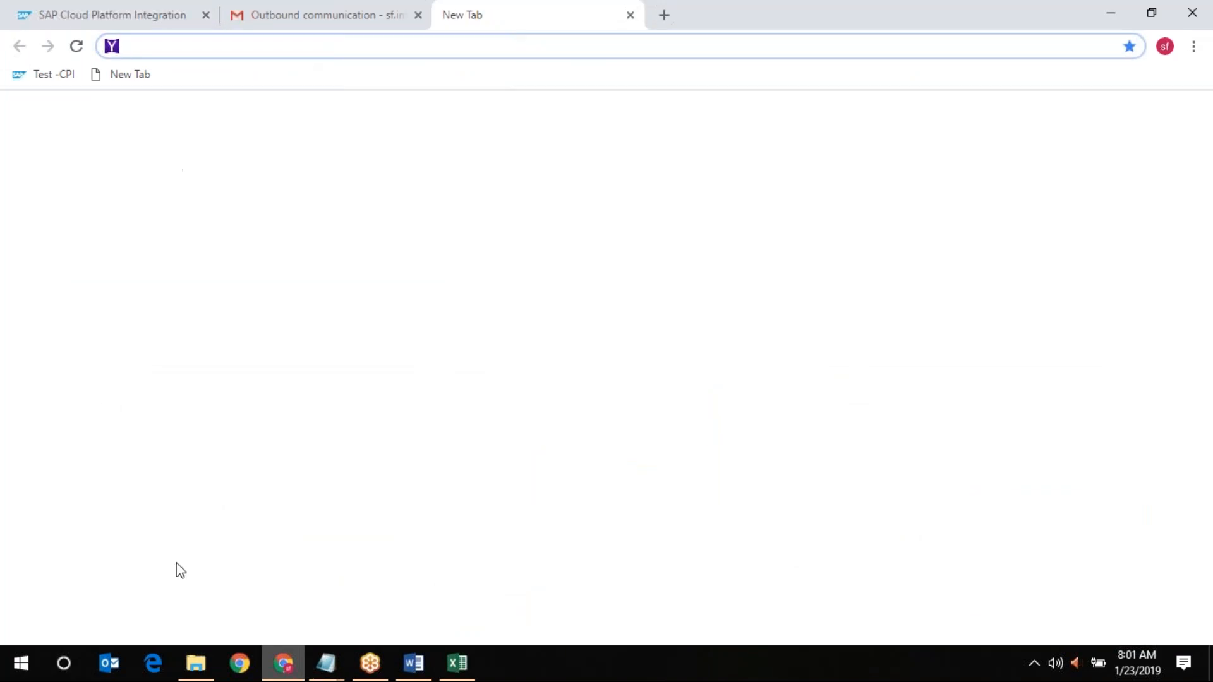
{"action": "mouse_move", "coordinate": [459, 668]}
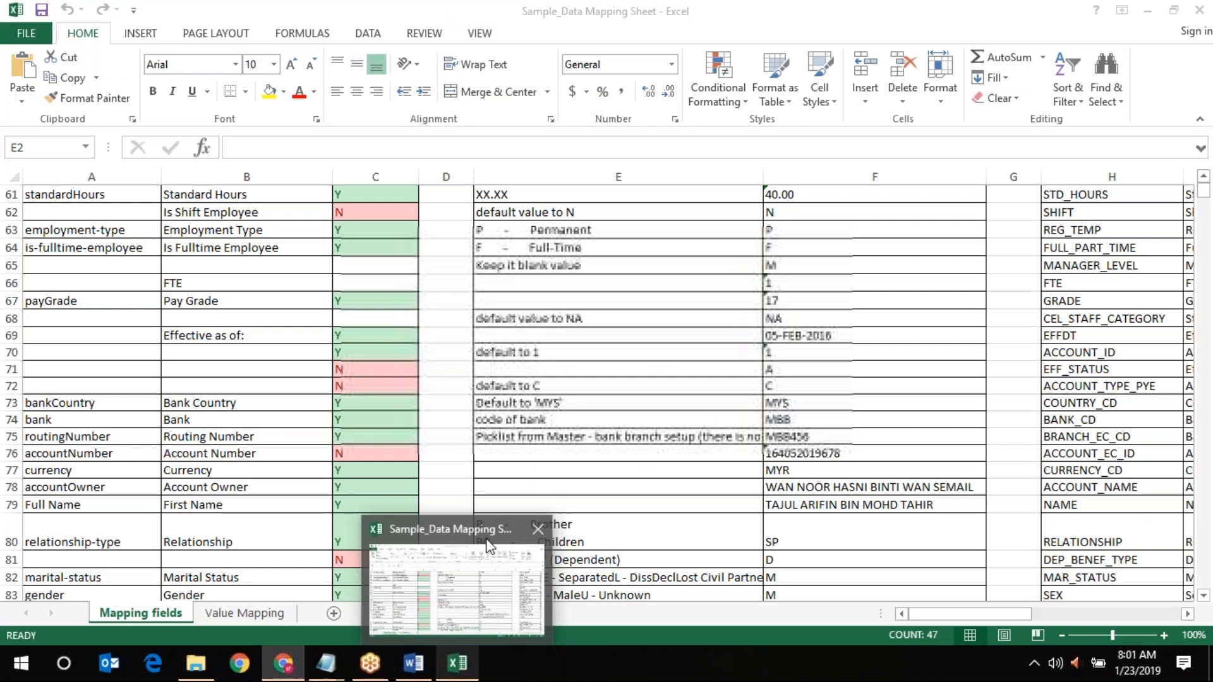
{"action": "left_click", "coordinate": [489, 547]}
{"action": "scroll", "coordinate": [899, 406], "scroll_direction": "up", "scroll_amount": 15}
{"action": "scroll", "coordinate": [899, 406], "scroll_direction": "up", "scroll_amount": 4}
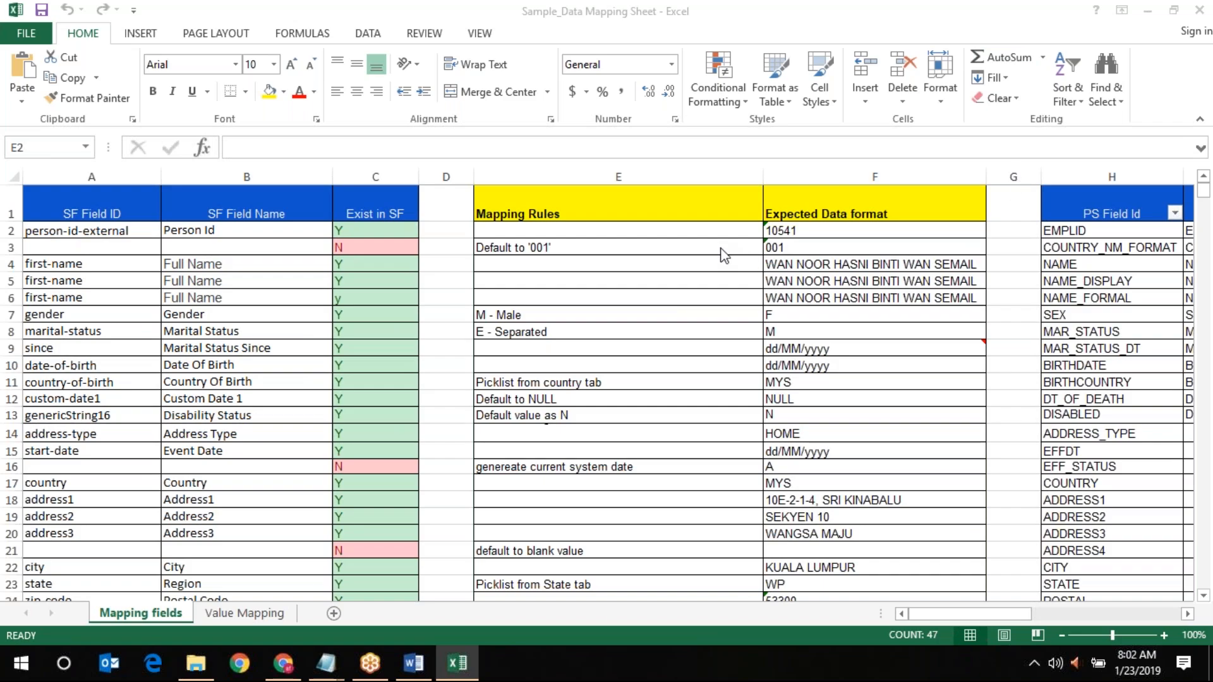
Switch to Chrome and bring up the jobemp message mapping in SAP Cloud Platform Integration
{"action": "mouse_move", "coordinate": [282, 666]}
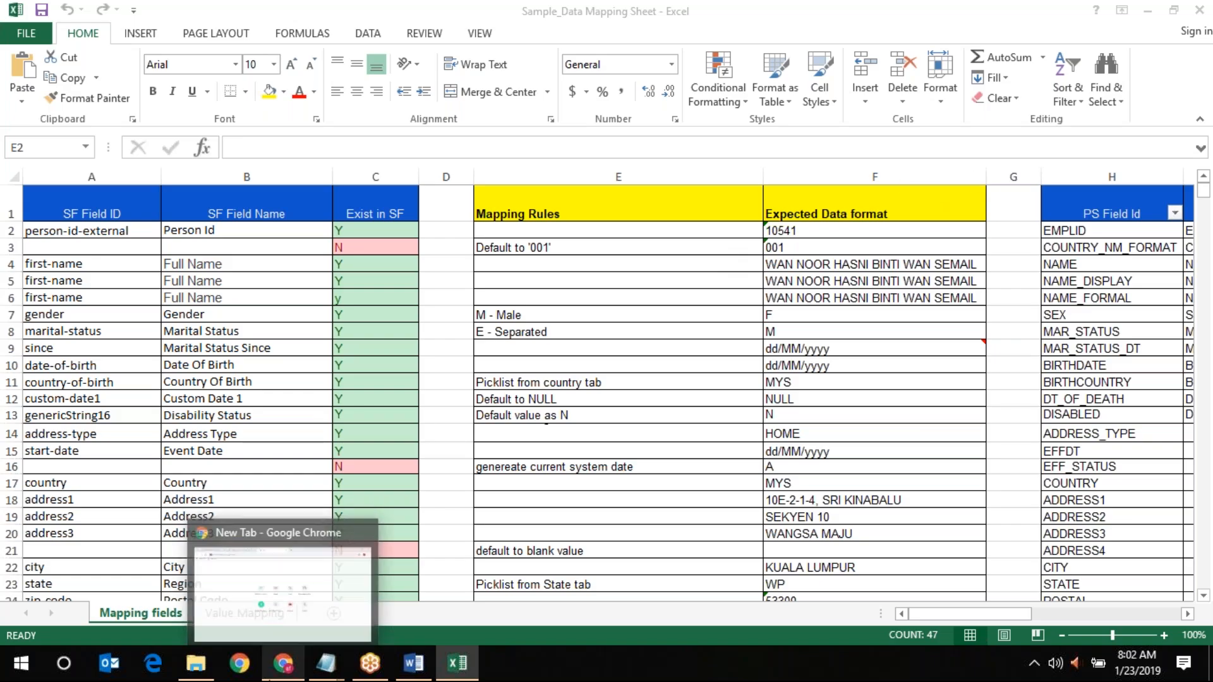
{"action": "left_click", "coordinate": [280, 525]}
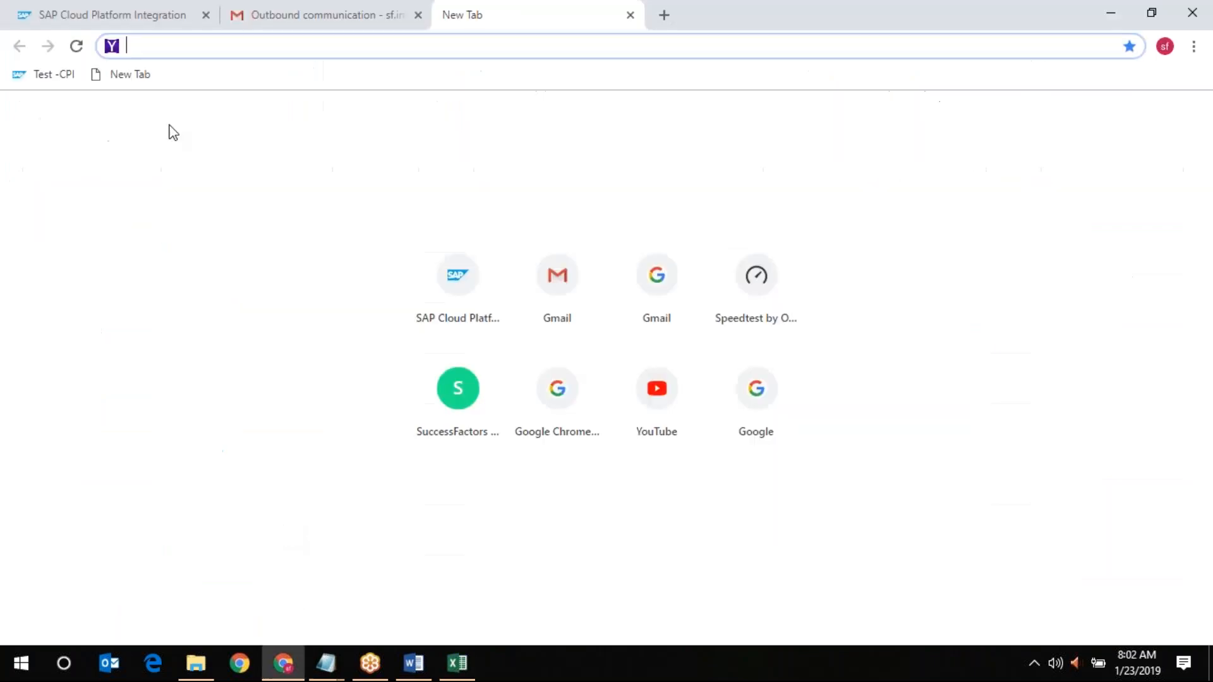
{"action": "left_click", "coordinate": [108, 12]}
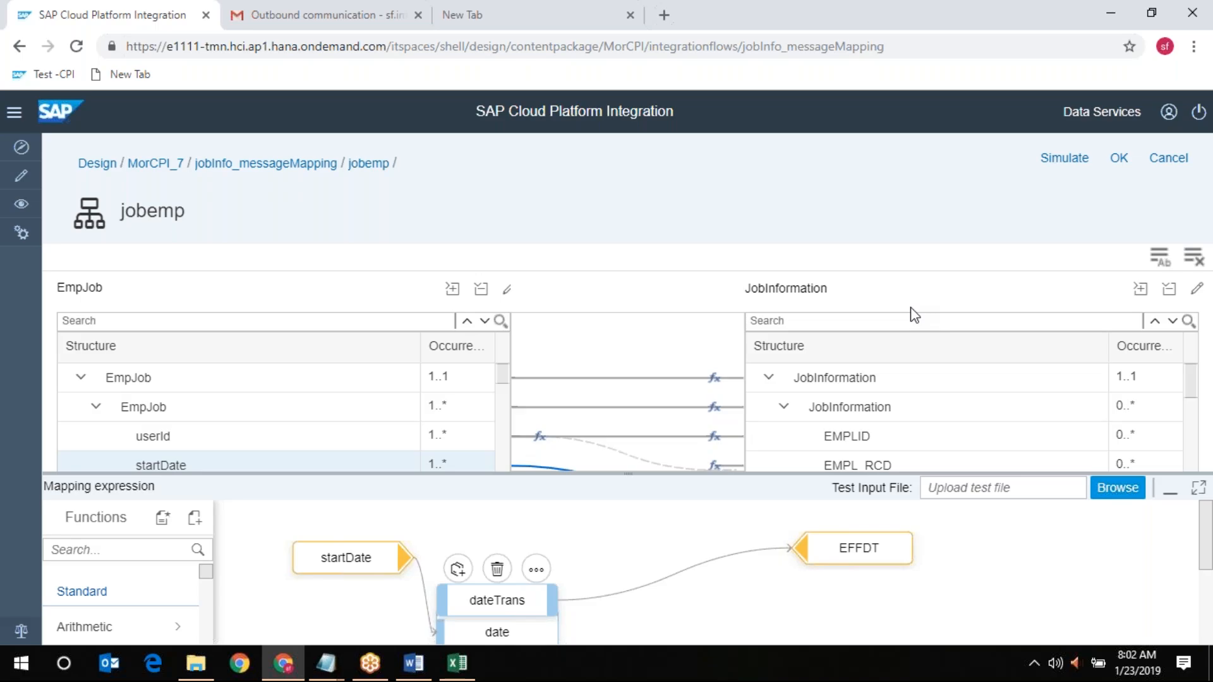
{"action": "left_click", "coordinate": [1107, 92]}
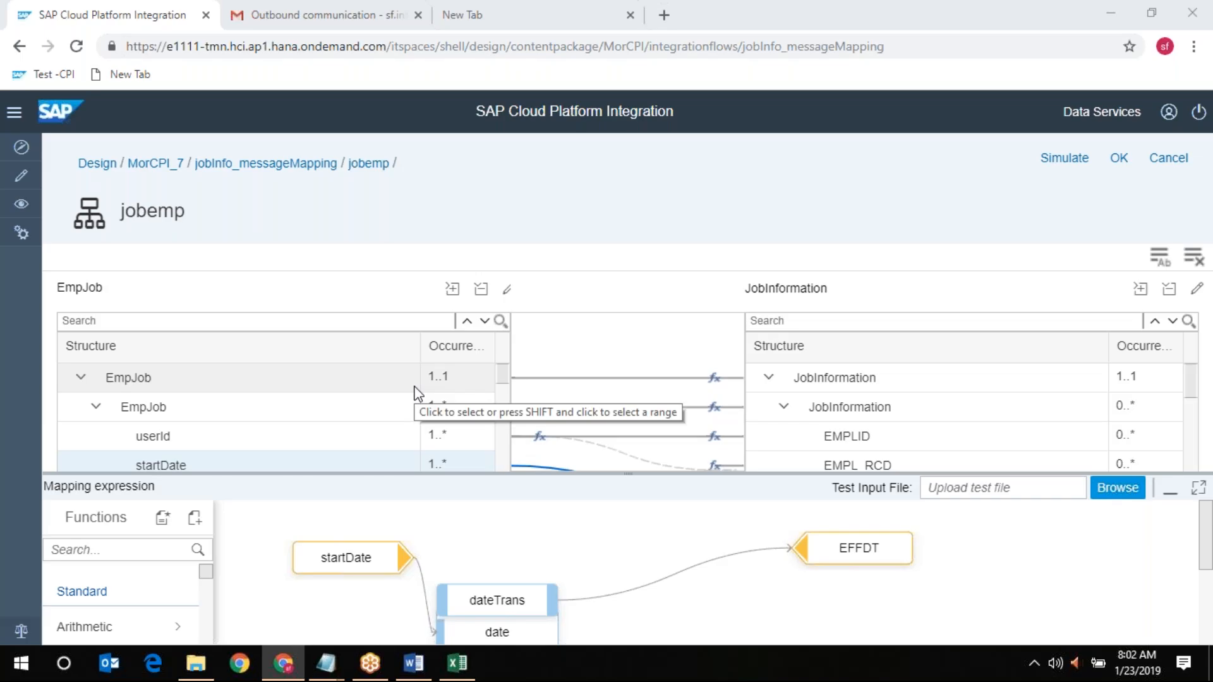
Glance at the Mapping Rules column in the Excel mapping sheet, then return to the jobemp mapping in Chrome
{"action": "left_click", "coordinate": [458, 677]}
{"action": "left_click", "coordinate": [458, 677]}
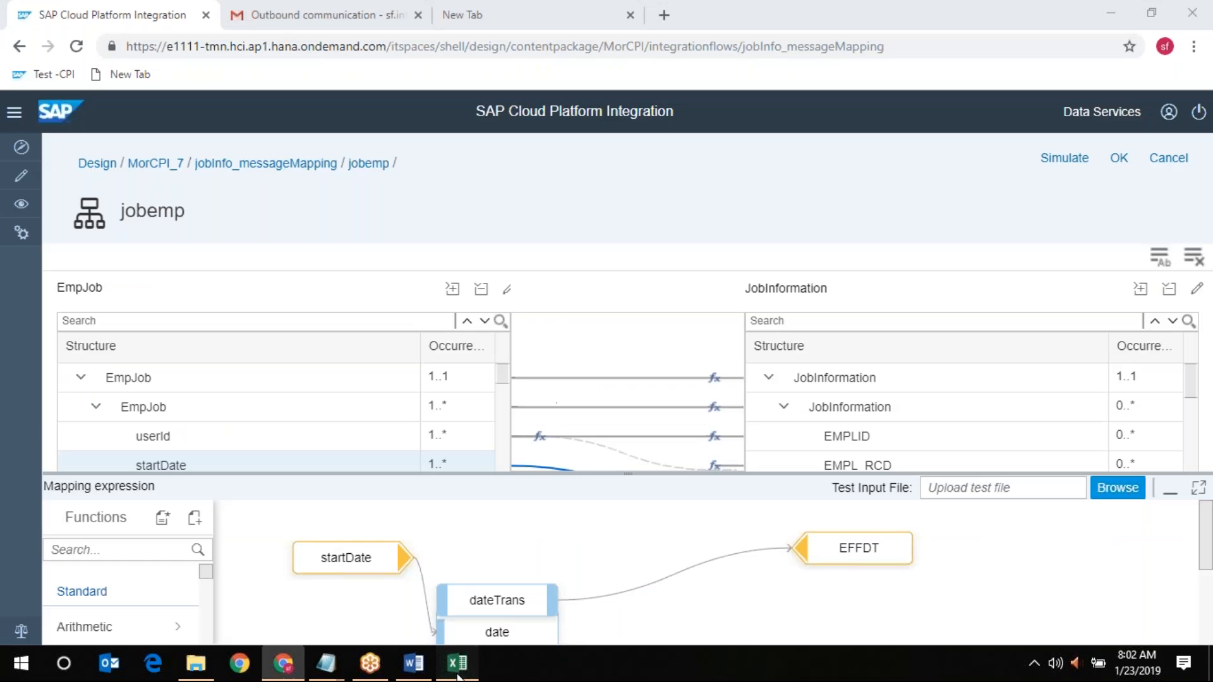
{"action": "left_click", "coordinate": [458, 676]}
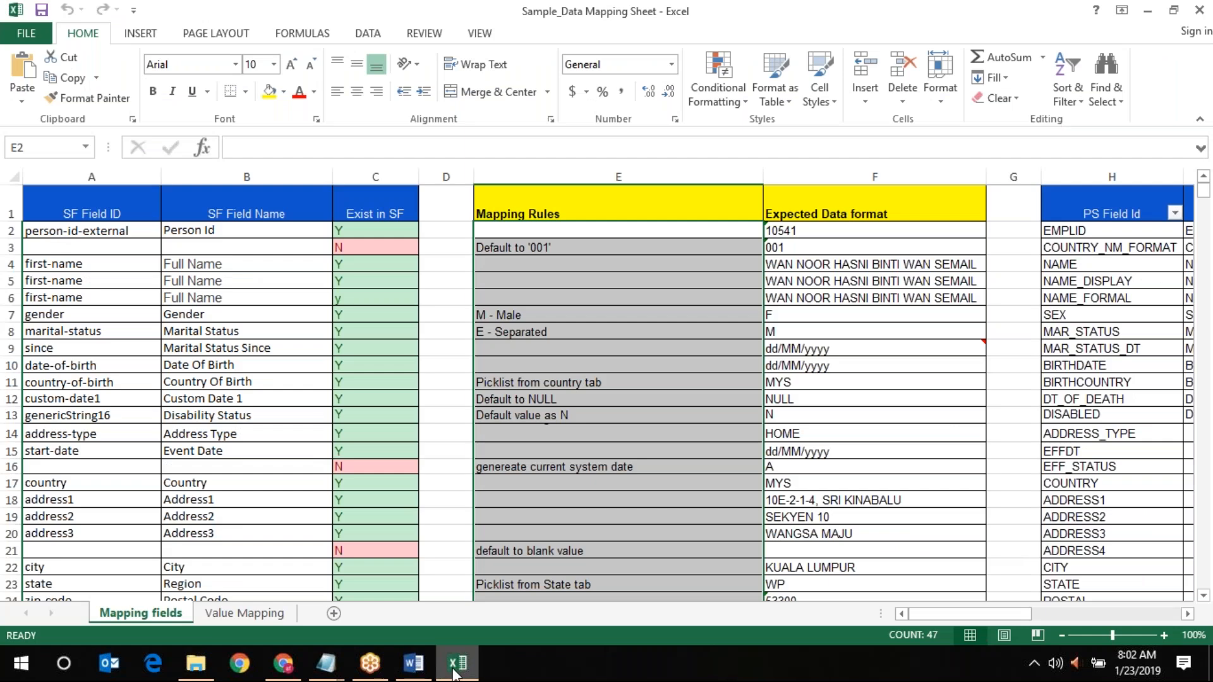
{"action": "left_click", "coordinate": [457, 677]}
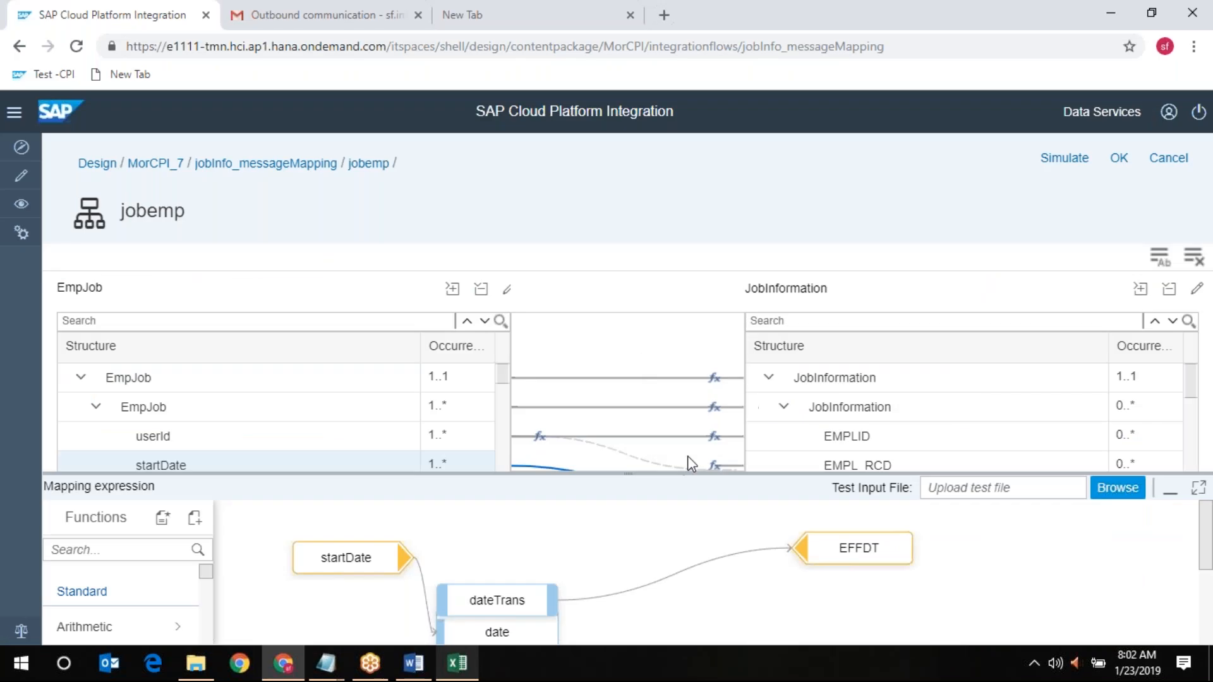